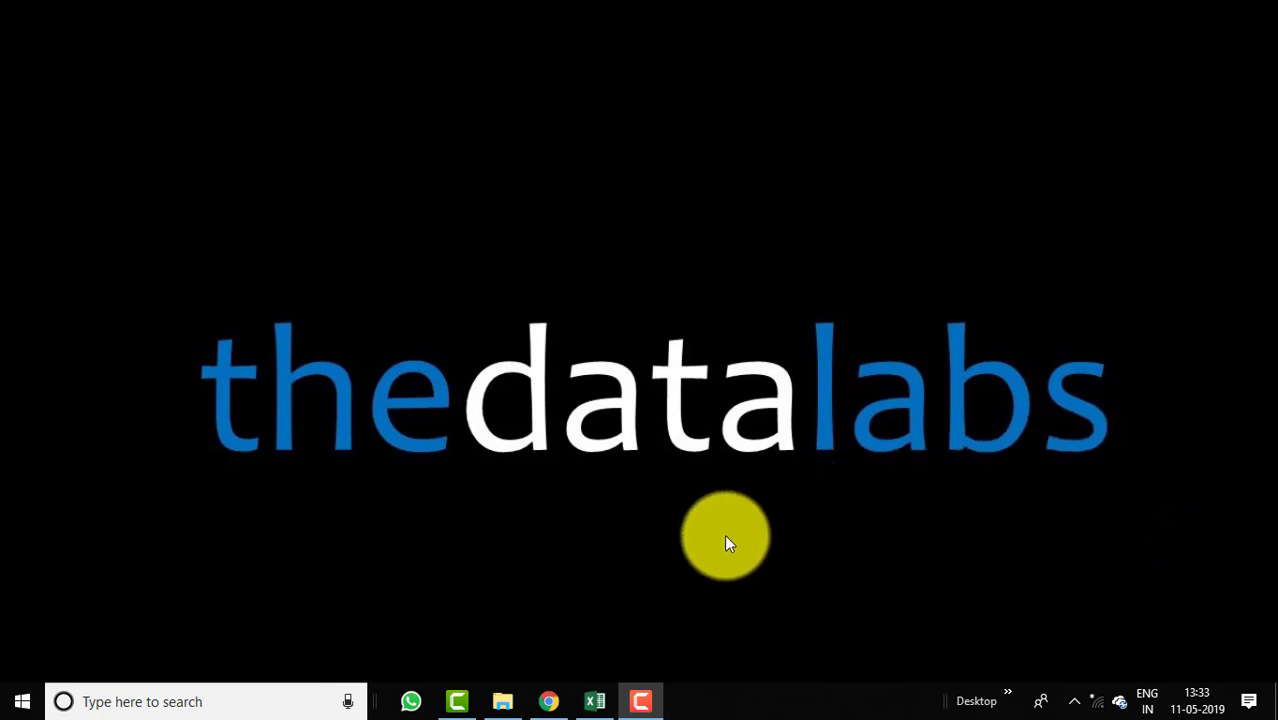
# Switch to the Traffic Light Chart workbook in Excel and select the yellow threshold cell I2.
pyautogui.click(597, 700)
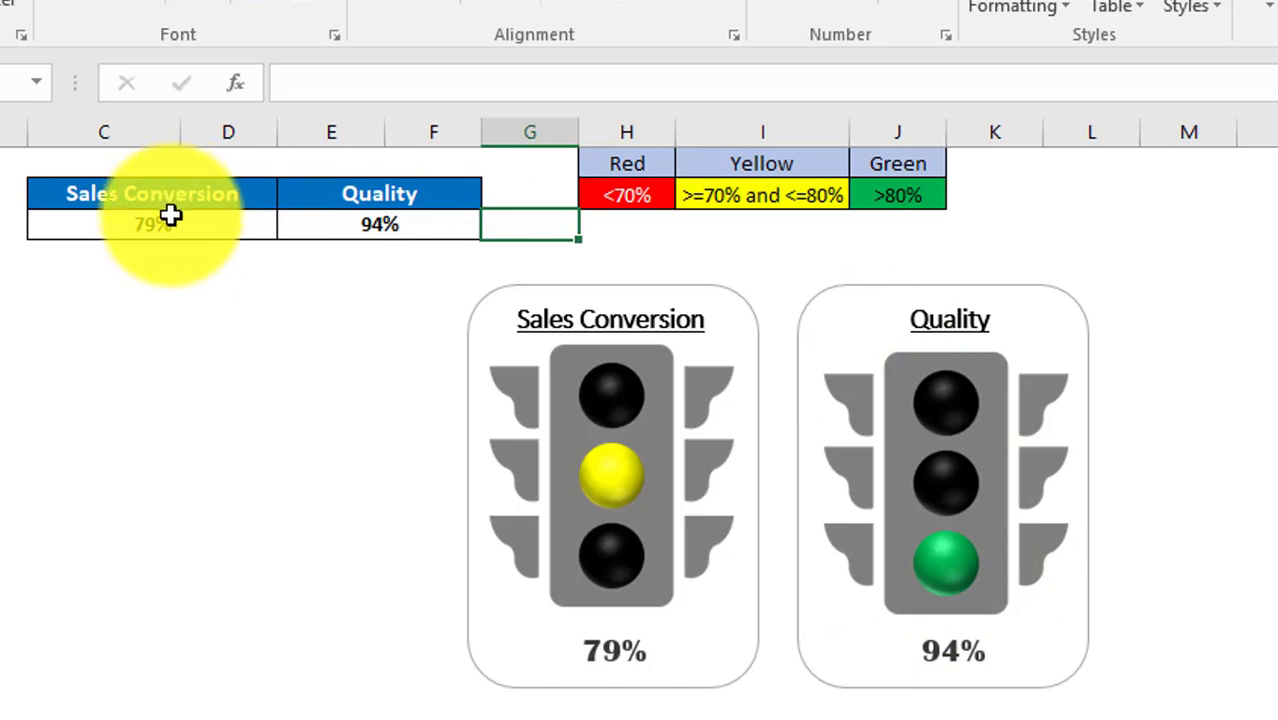
pyautogui.click(727, 195)
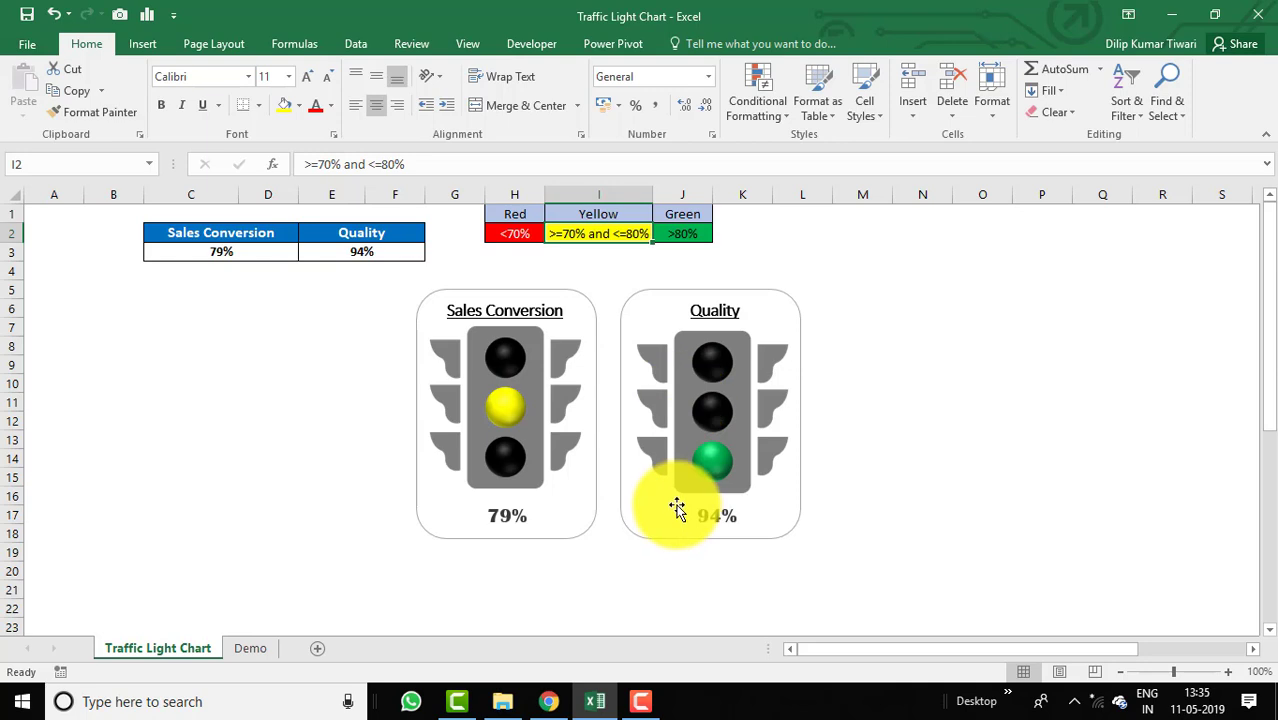
# Move the Quality traffic light picture away from its card and back over the coloured bubbles.
pyautogui.click(682, 416)
pyautogui.moveTo(676, 408); pyautogui.dragTo(977, 385)
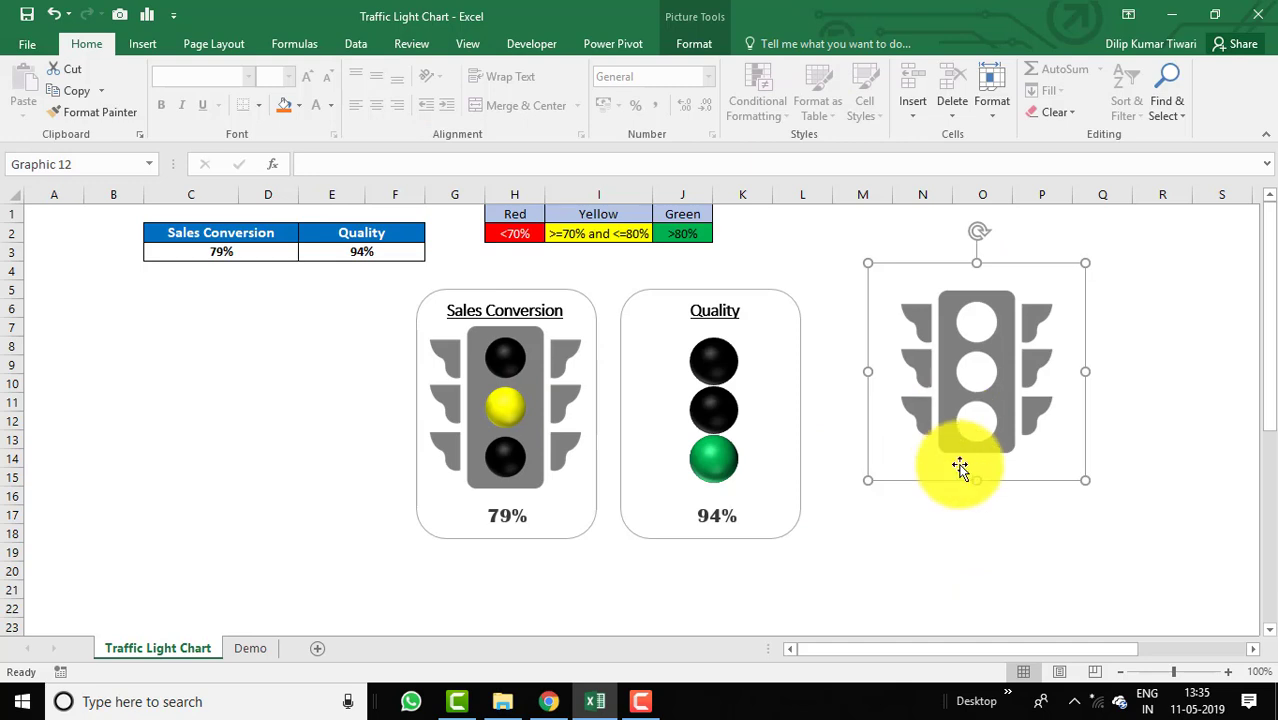
pyautogui.moveTo(993, 344)
pyautogui.mouseDown()
pyautogui.moveTo(820, 383)
pyautogui.moveTo(726, 382)
pyautogui.mouseUp()
# Inspect the rounded rectangle and the bubble chart that make up the Quality traffic light.
pyautogui.click(782, 300)
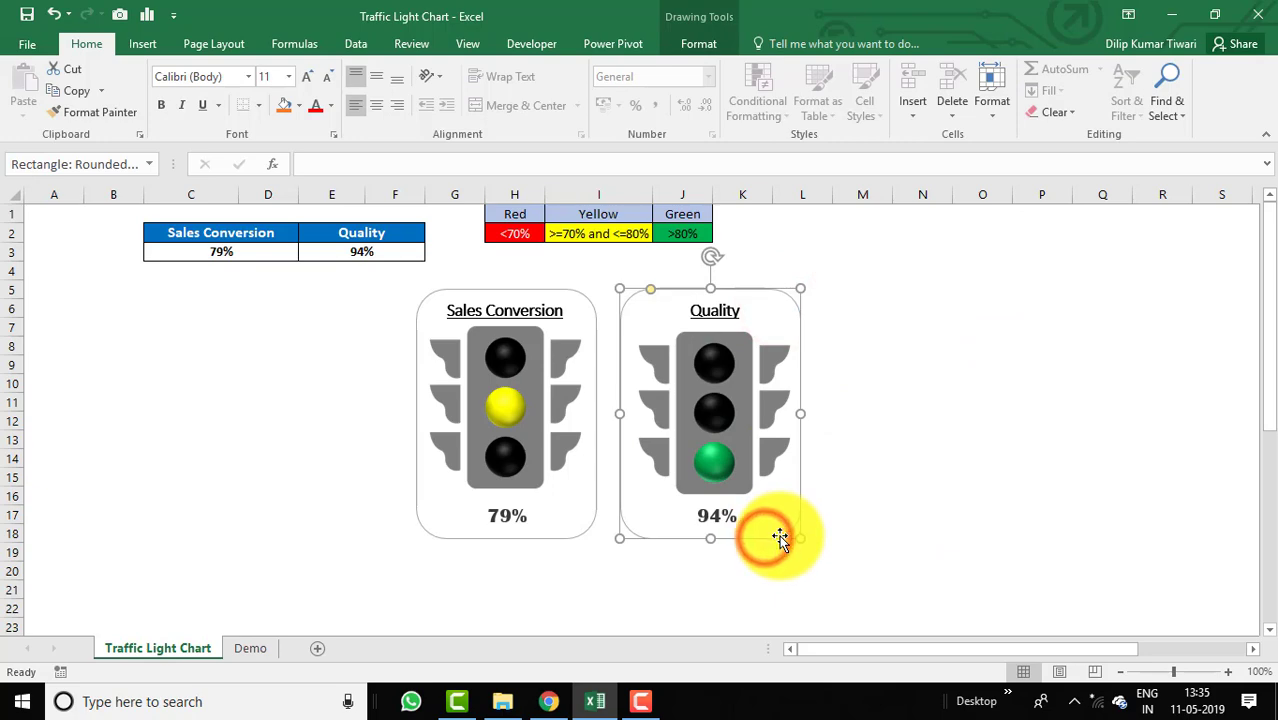
pyautogui.click(765, 515)
pyautogui.click(772, 548)
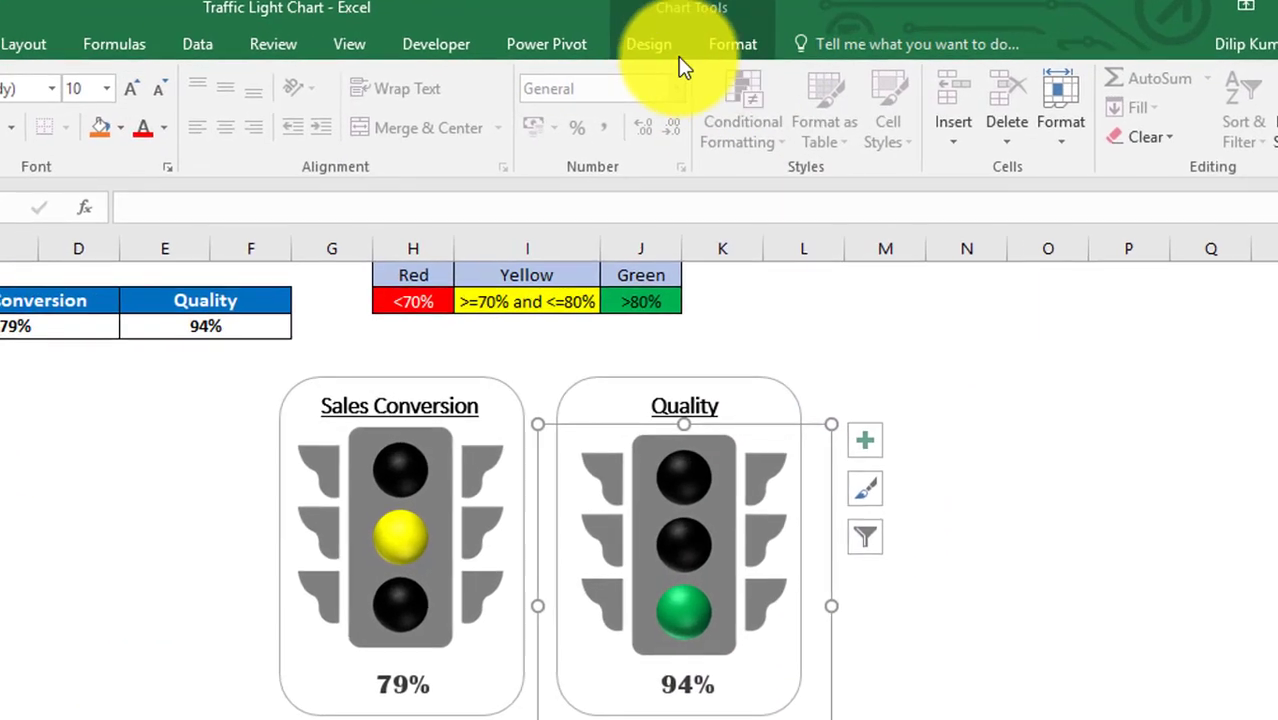
pyautogui.click(662, 45)
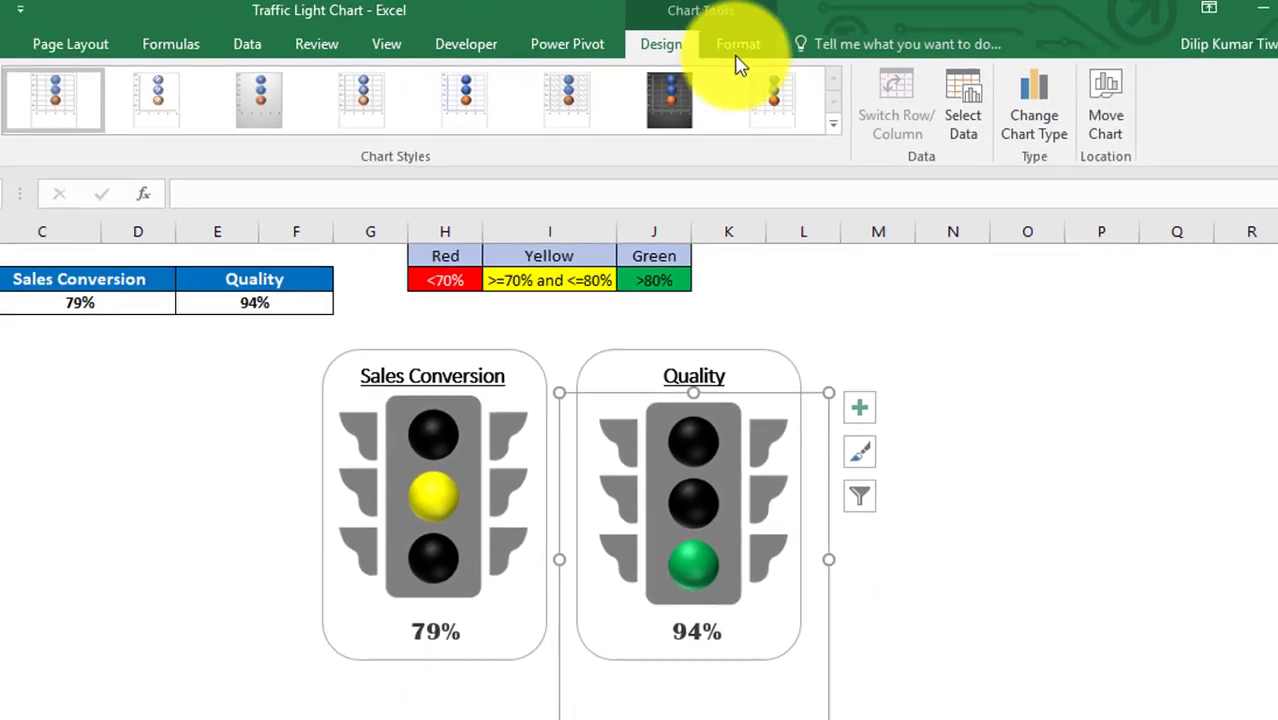
pyautogui.click(668, 48)
pyautogui.click(962, 392)
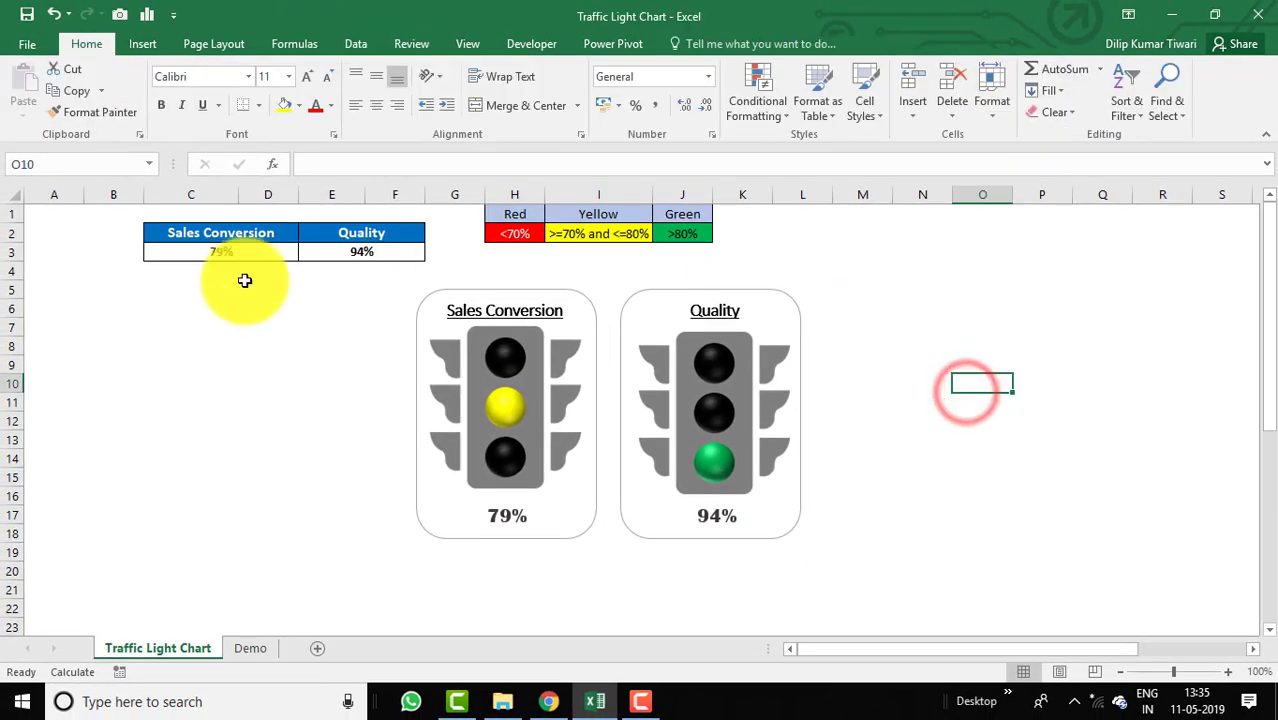
# View the formulas behind the Sales Conversion value in C3 and the Quality value in E3.
pyautogui.click(216, 253)
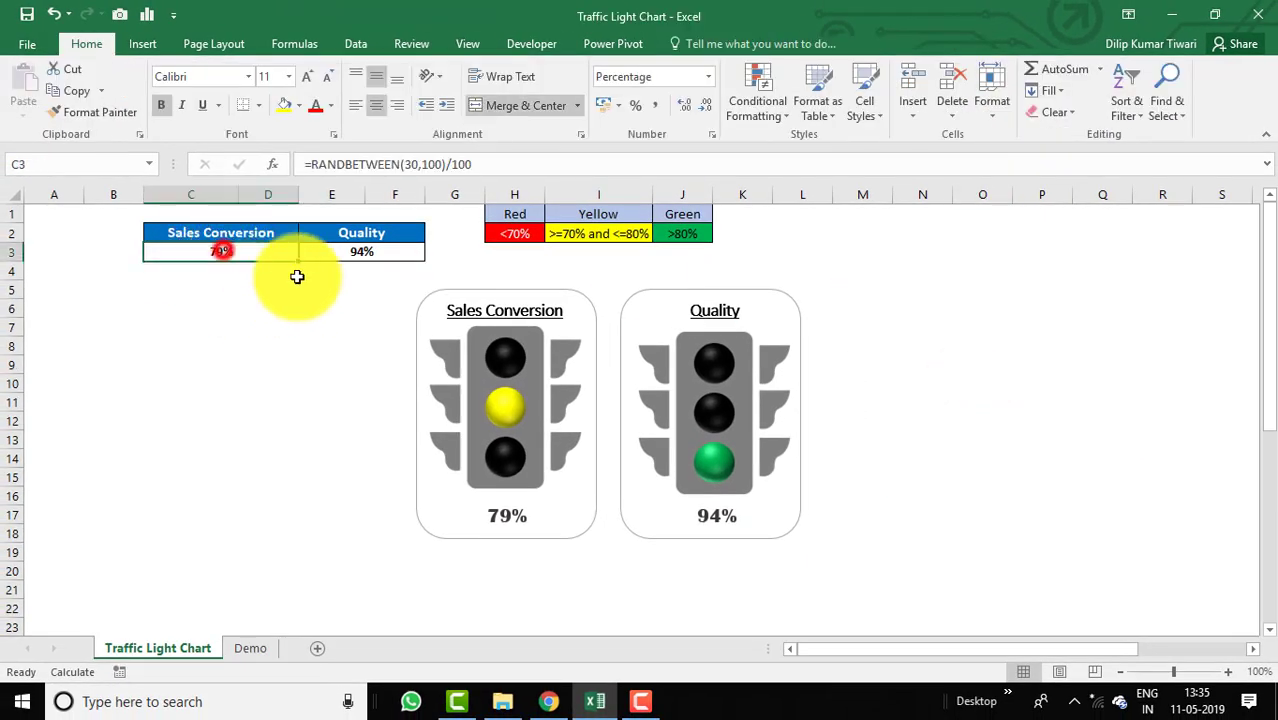
pyautogui.click(351, 250)
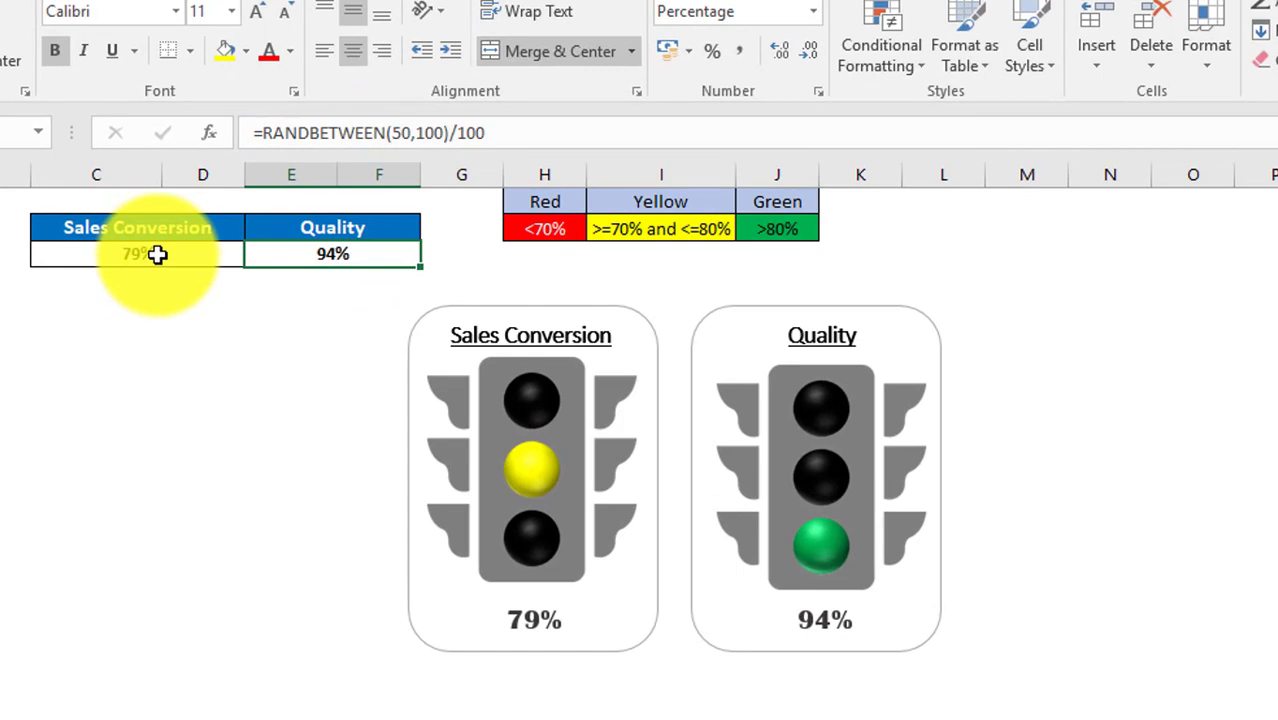
pyautogui.click(262, 307)
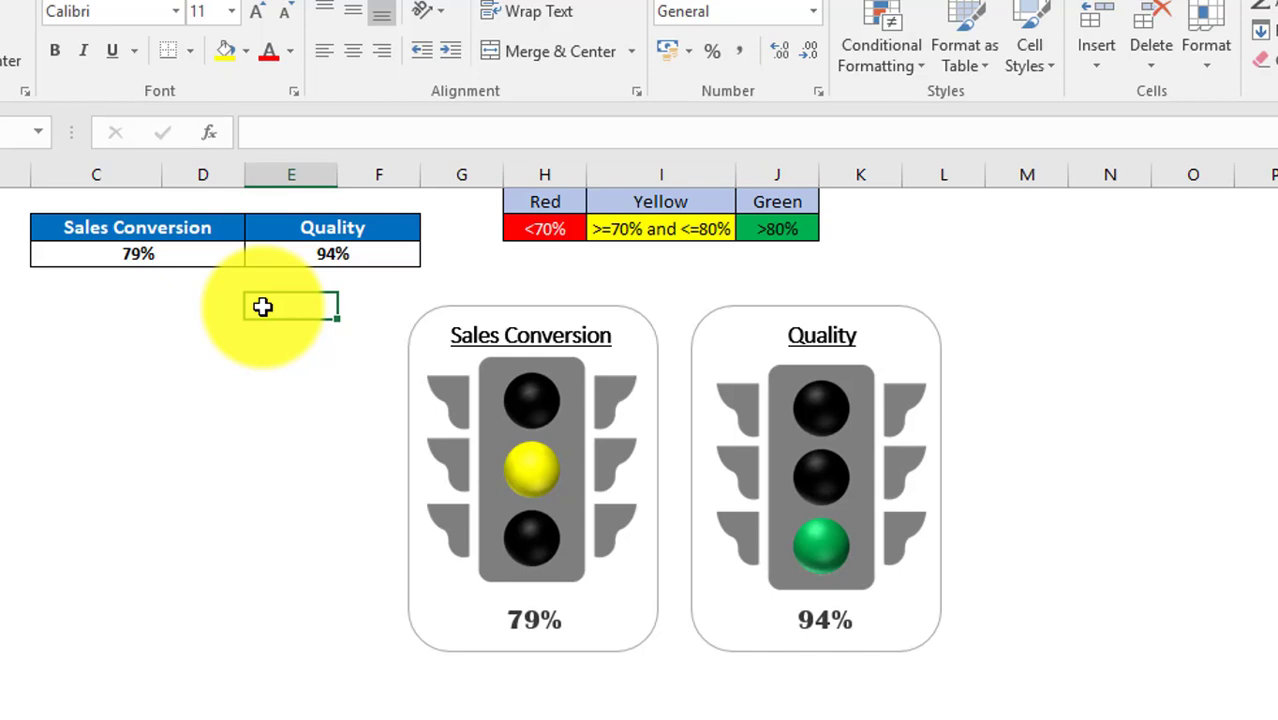
# Recalculate the sheet repeatedly to check how both traffic lights respond to new random percentages.
pyautogui.press('F9')
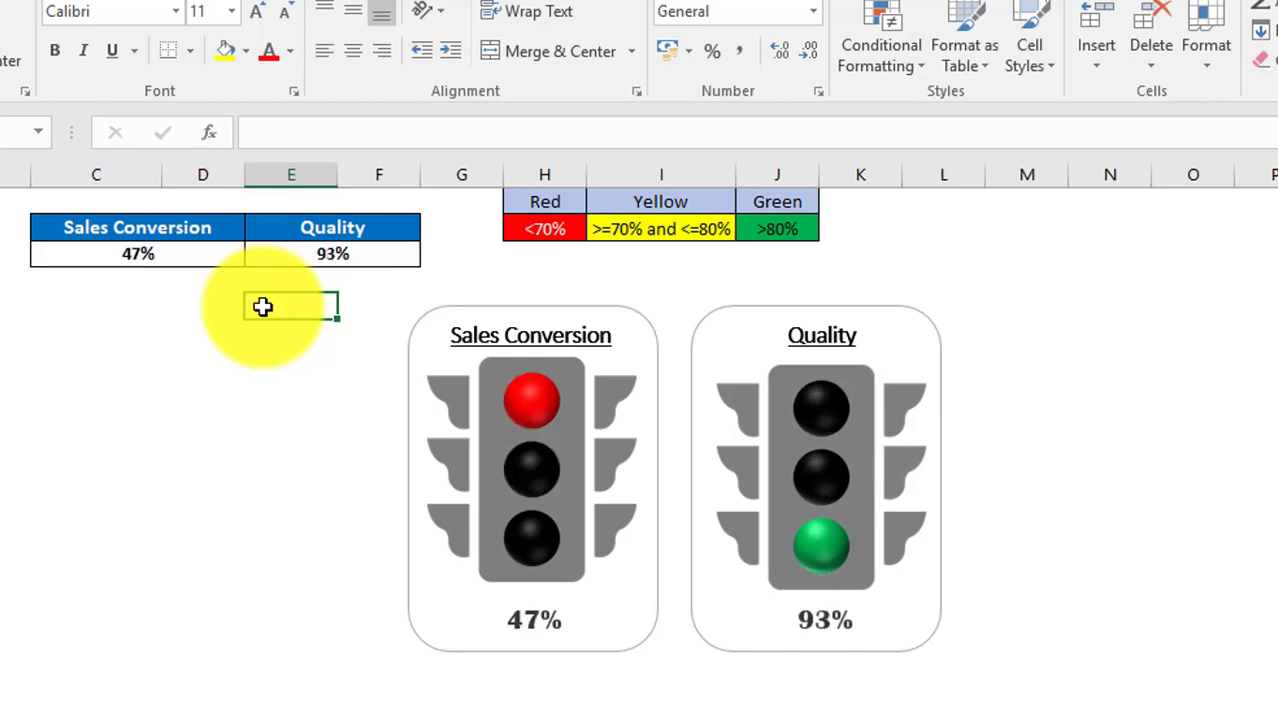
pyautogui.press('F9')
pyautogui.press('F9')
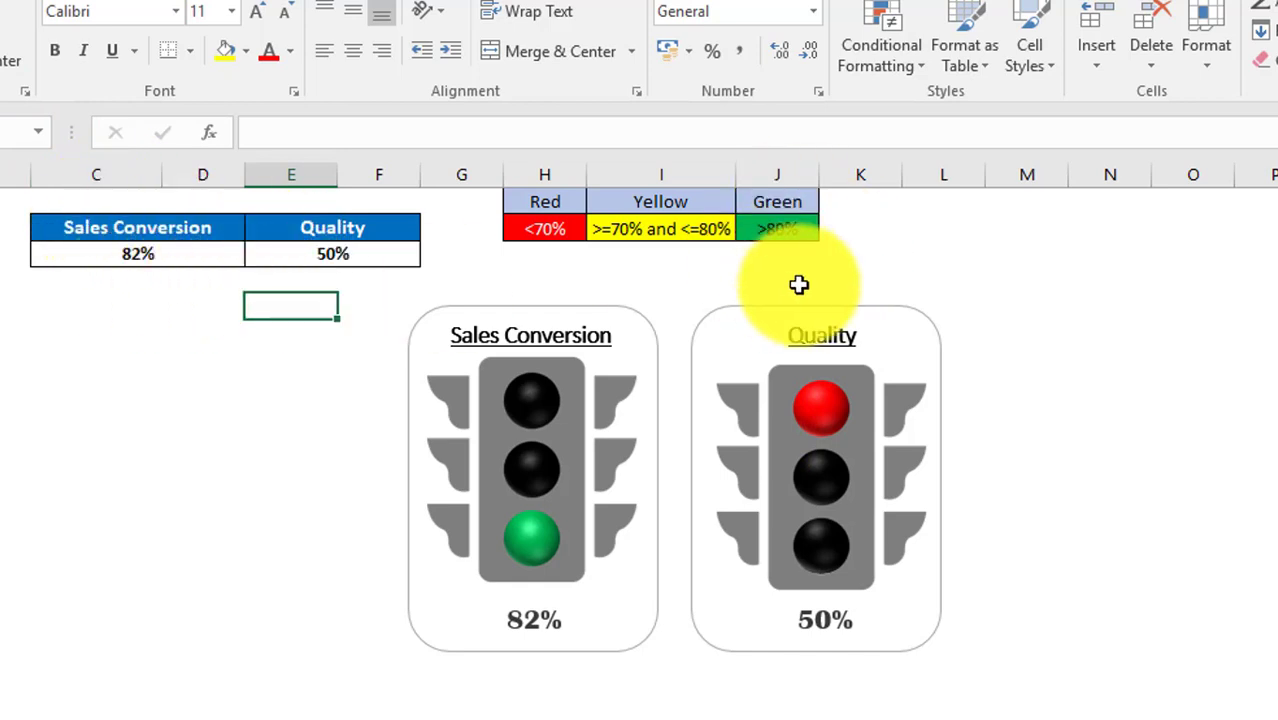
pyautogui.press('F9')
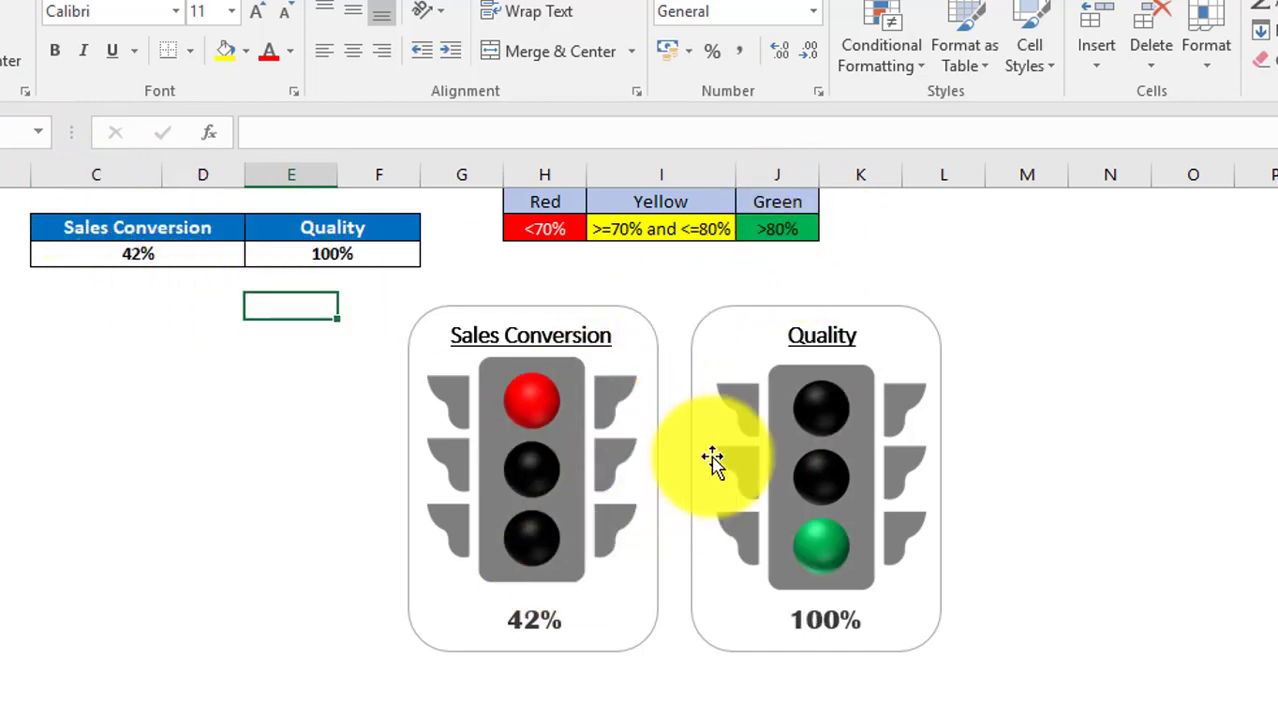
pyautogui.press('F9')
pyautogui.press('F9')
pyautogui.press('F9')
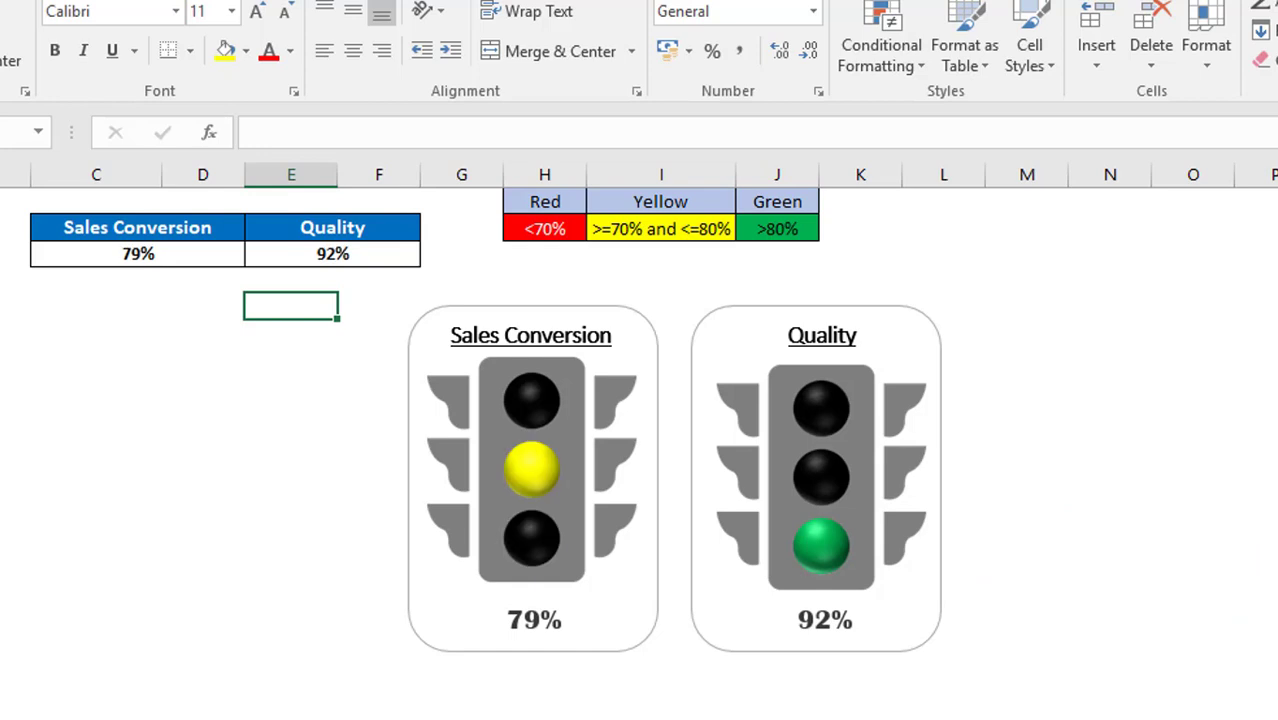
pyautogui.press('F9')
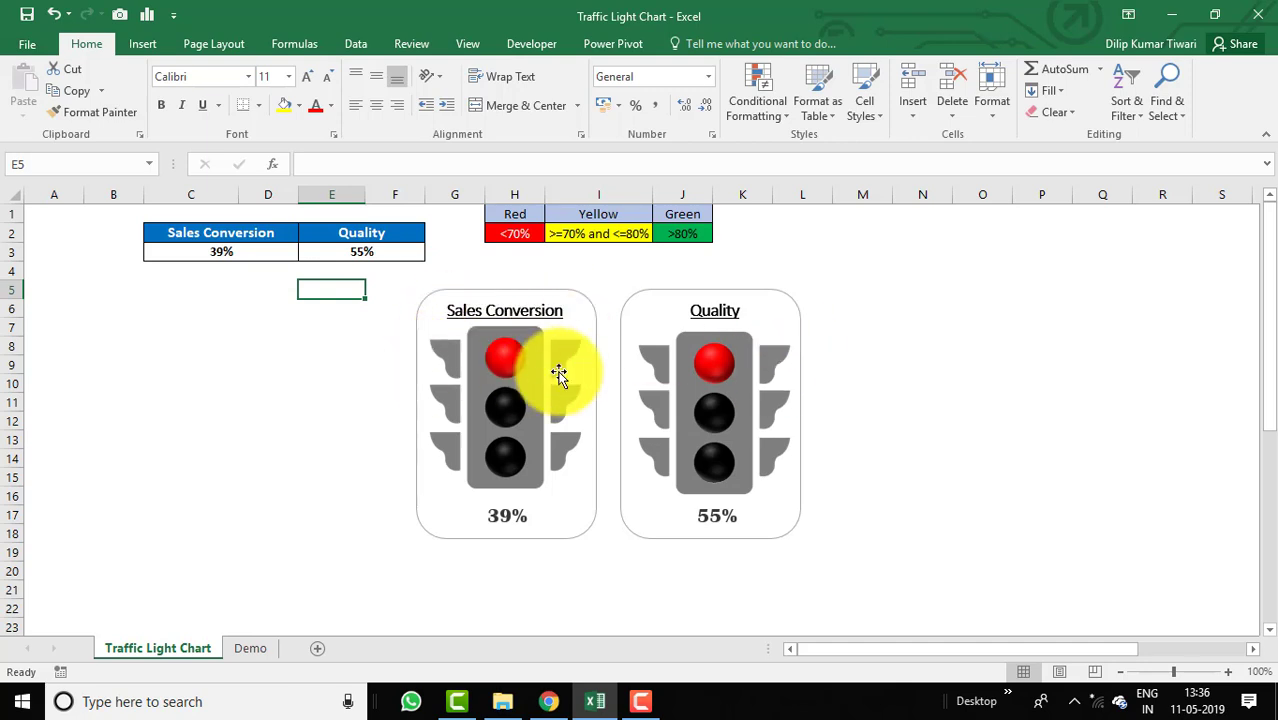
pyautogui.press('Down')
pyautogui.press('Down')
pyautogui.press('Down')
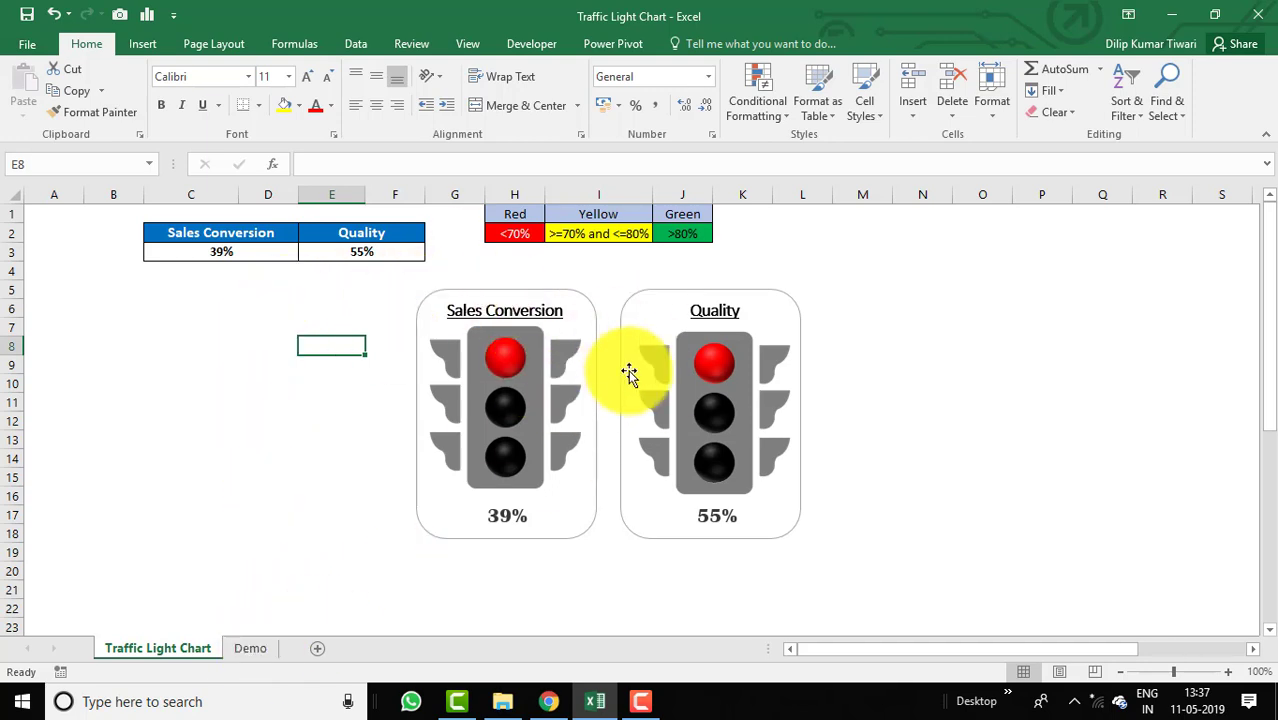
# Go to the Demo sheet and review the metrics table in C2:F3 and the colour thresholds in H1:J2.
pyautogui.click(252, 645)
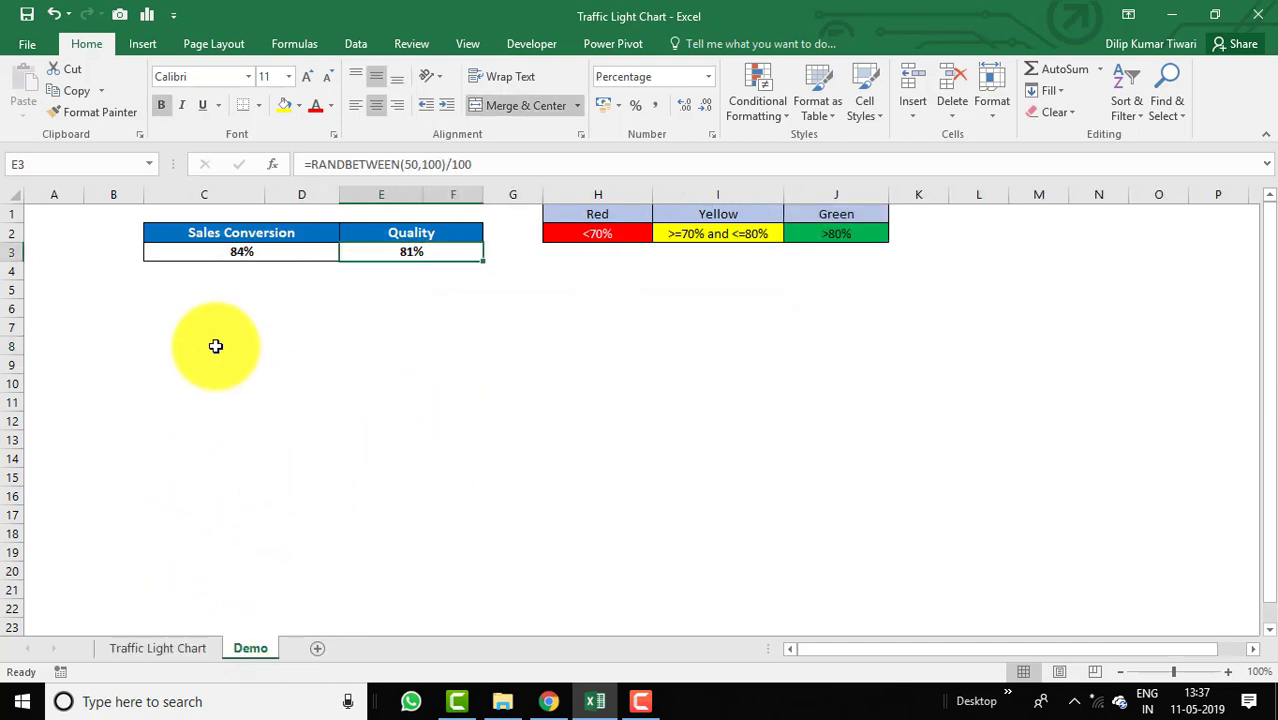
pyautogui.moveTo(205, 230); pyautogui.dragTo(419, 240)
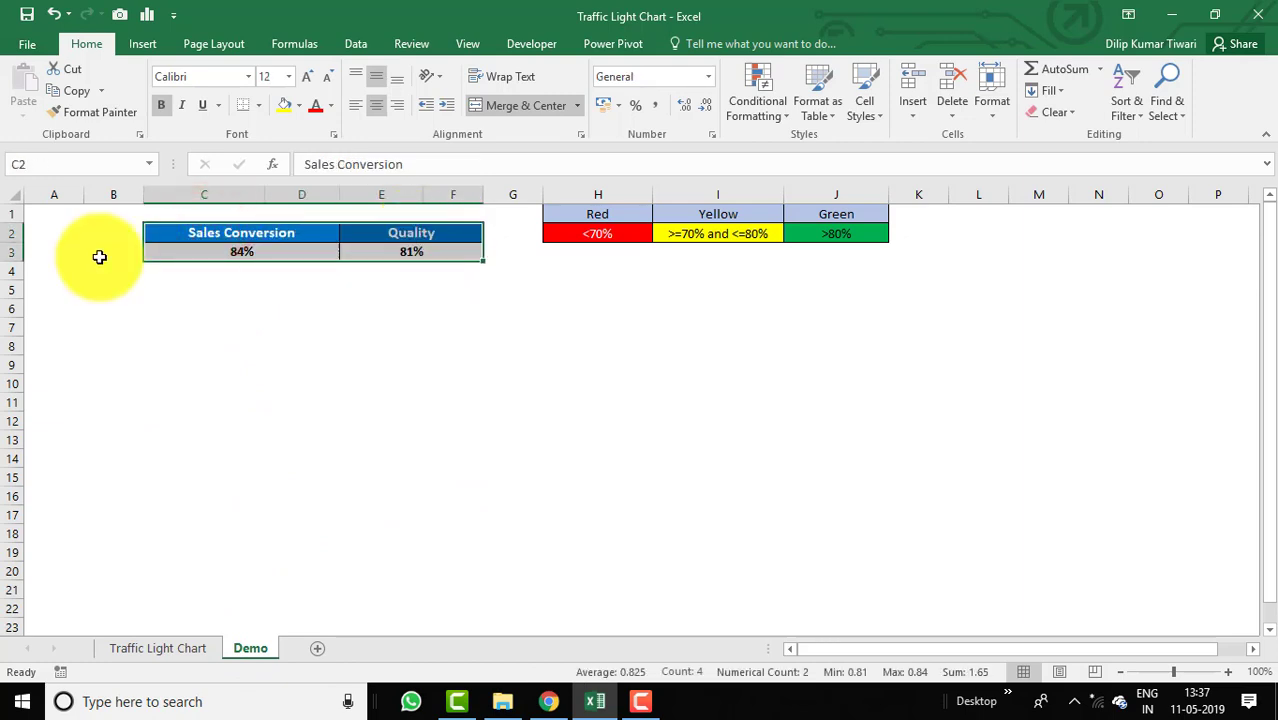
pyautogui.moveTo(619, 214); pyautogui.dragTo(828, 231)
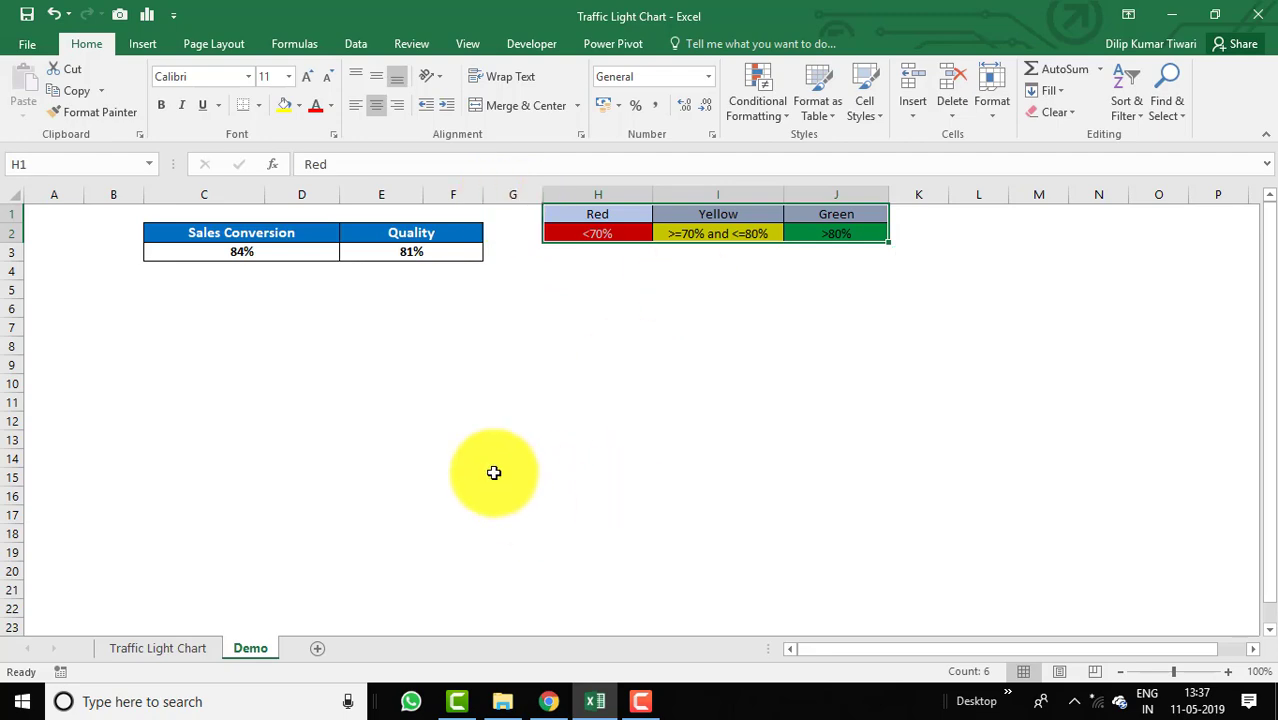
# Enter the heading "First Series" in cell C15 of the Demo sheet.
pyautogui.click(179, 371)
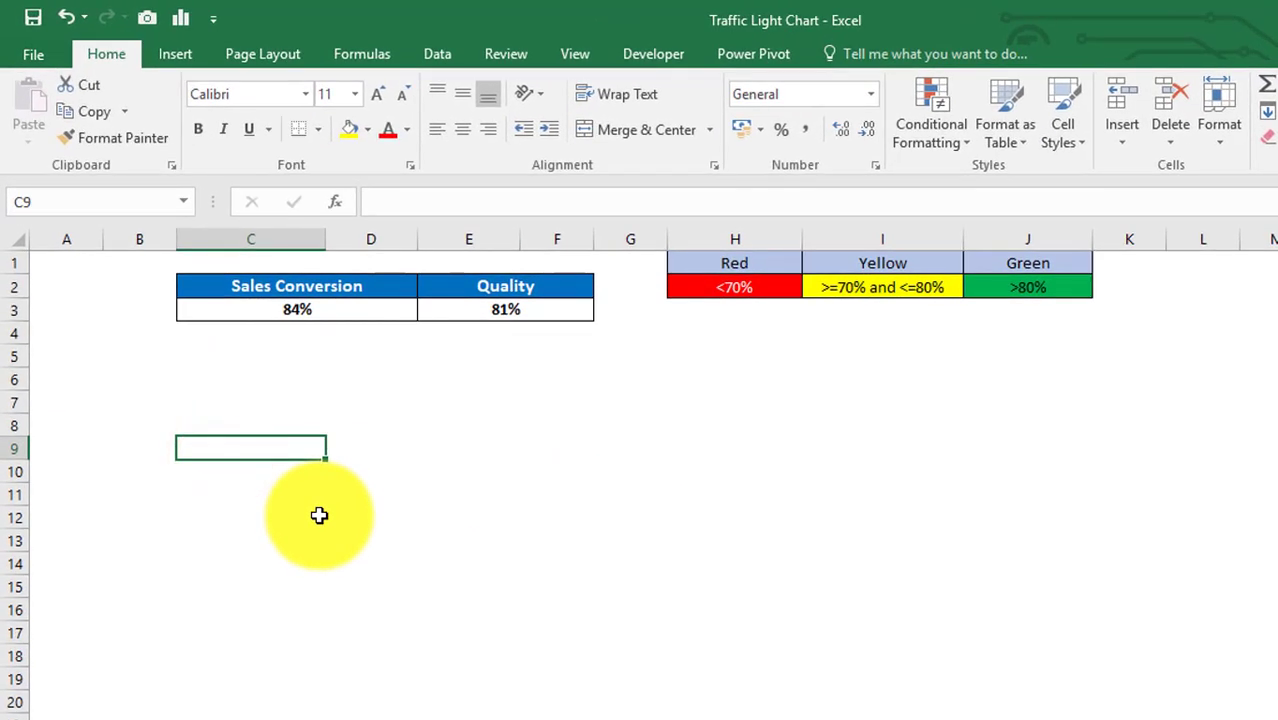
pyautogui.press('Down')
pyautogui.press('Down')
pyautogui.press('Down')
pyautogui.press('Down')
pyautogui.press('Down')
pyautogui.press('Down')
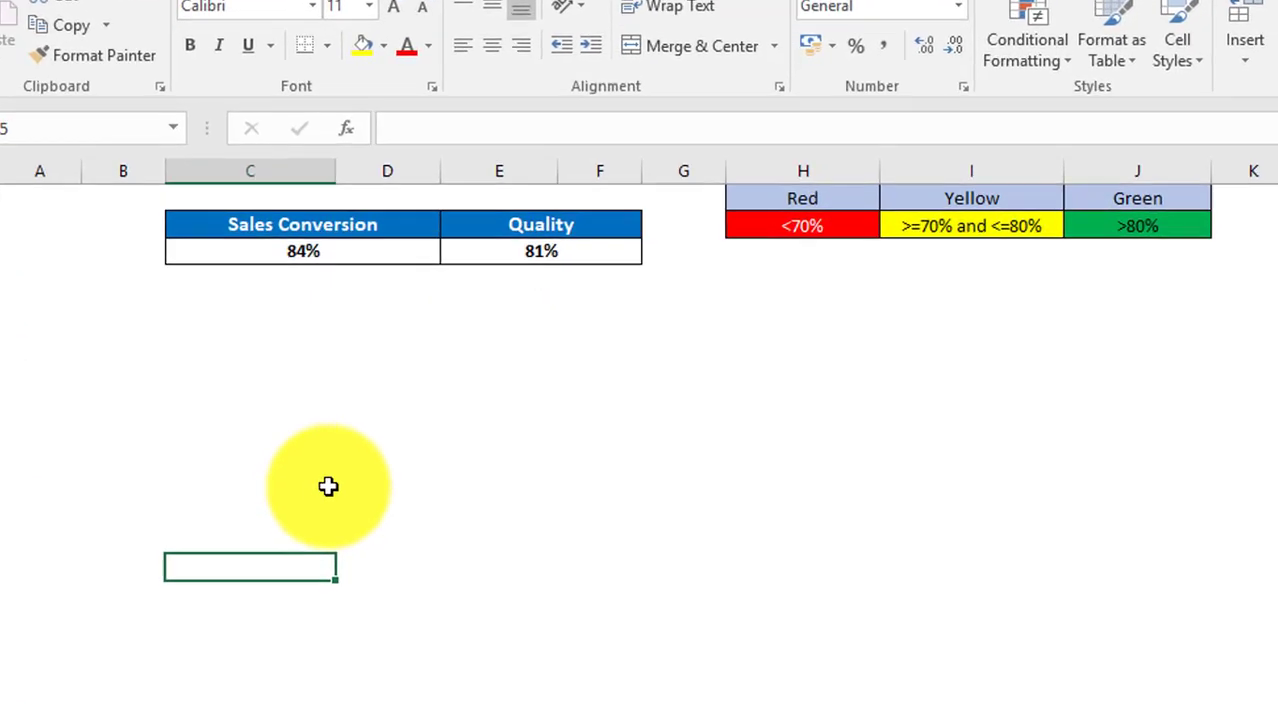
pyautogui.write('First ')
pyautogui.write('Series')
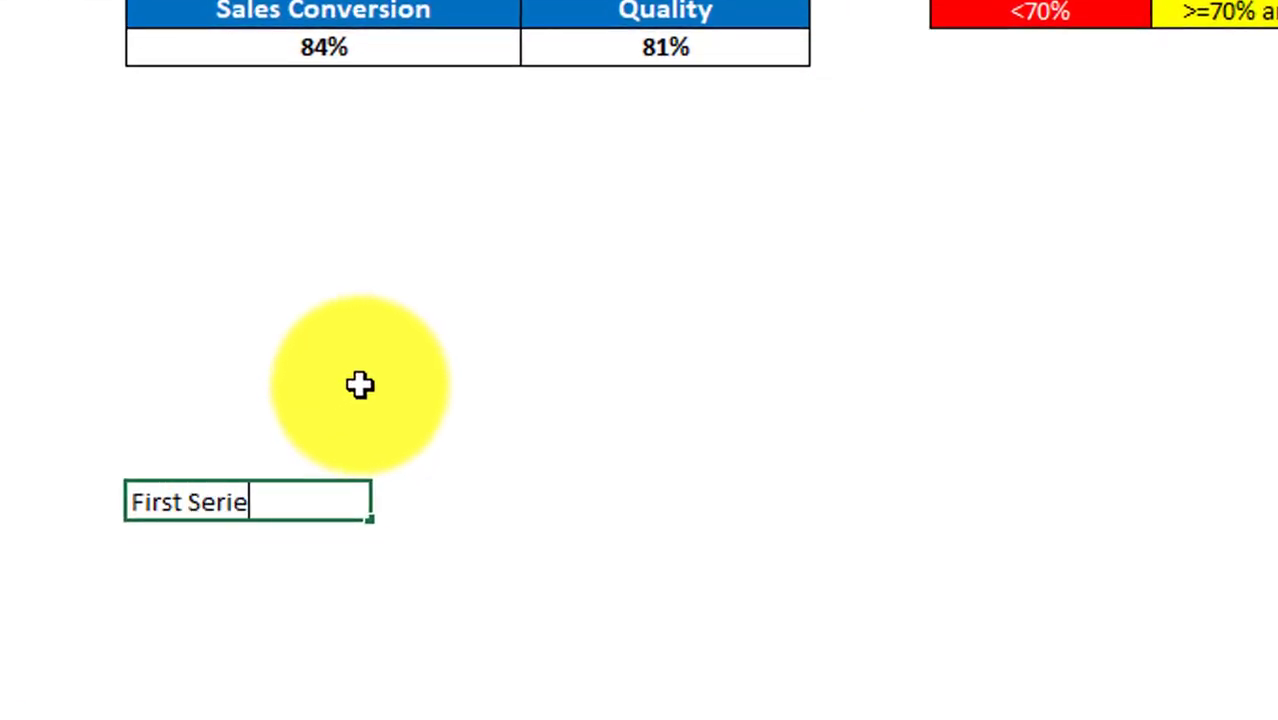
pyautogui.press('Return')
pyautogui.press('Up')
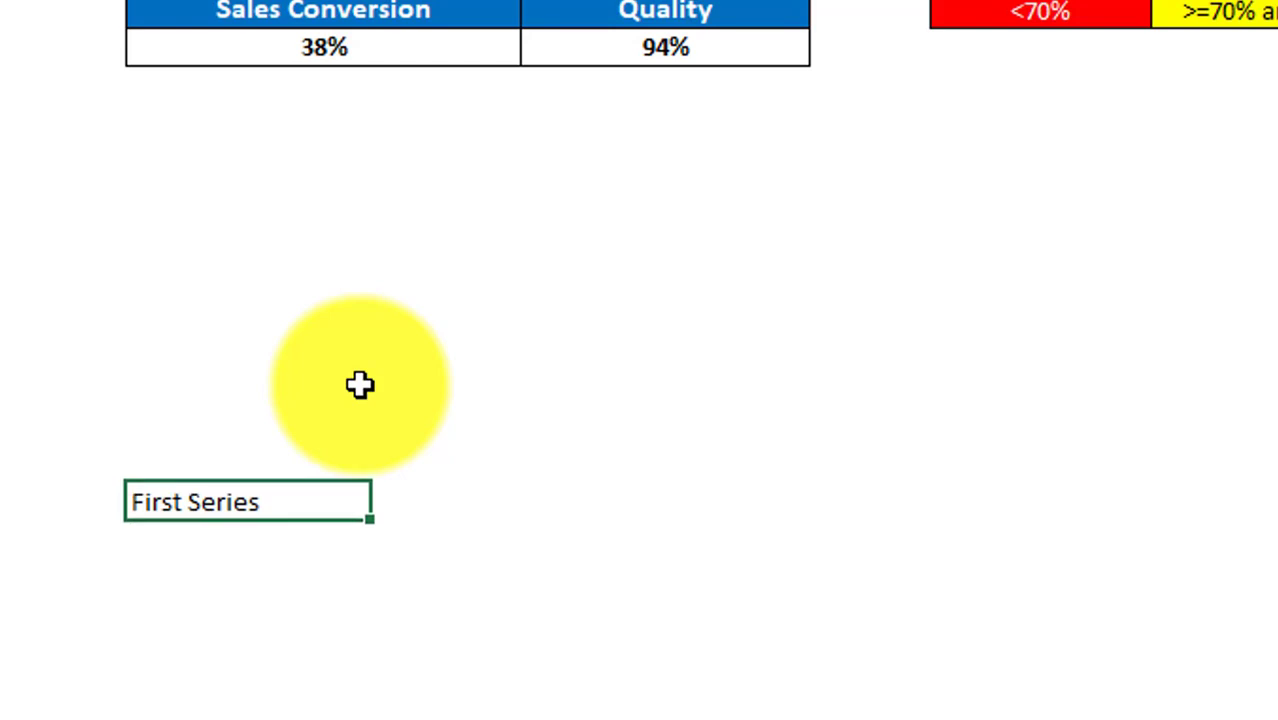
# Merge and center the First Series heading across C15:F15 and fill it with light blue-gray.
pyautogui.hotkey('shift', 'Right')
pyautogui.hotkey('shift', 'Right')
pyautogui.hotkey('shift', 'Right')
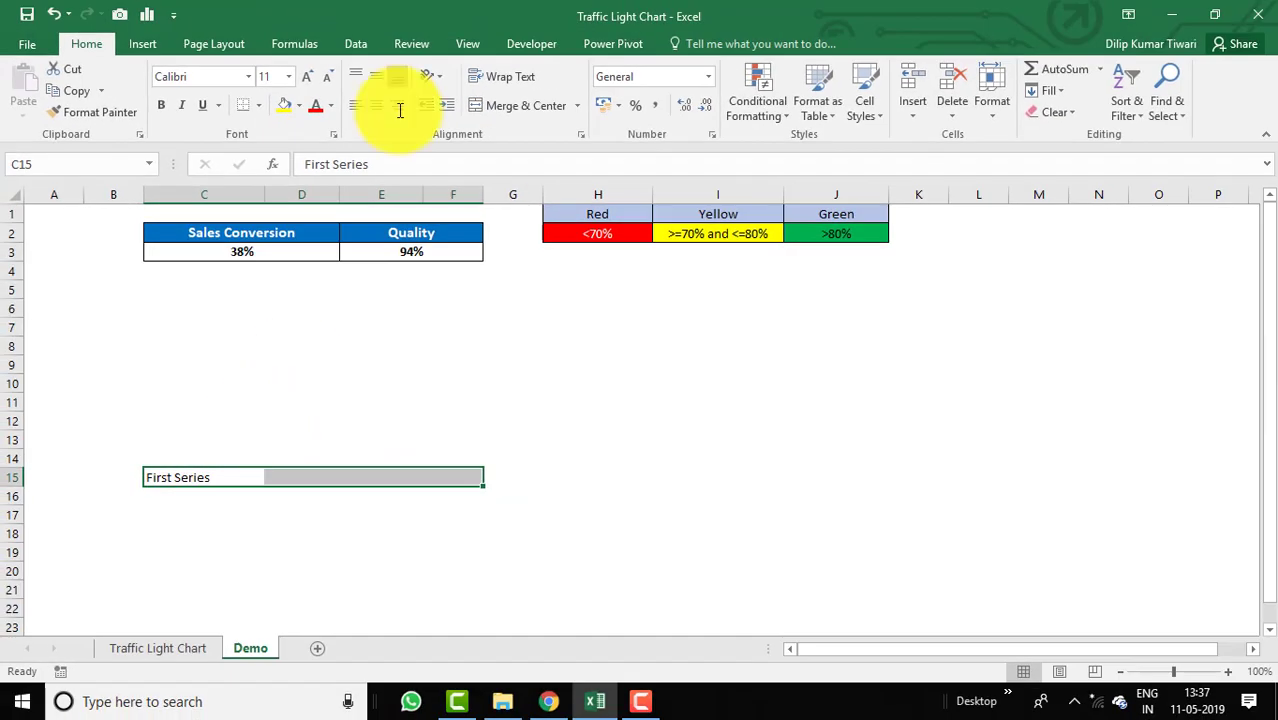
pyautogui.click(525, 106)
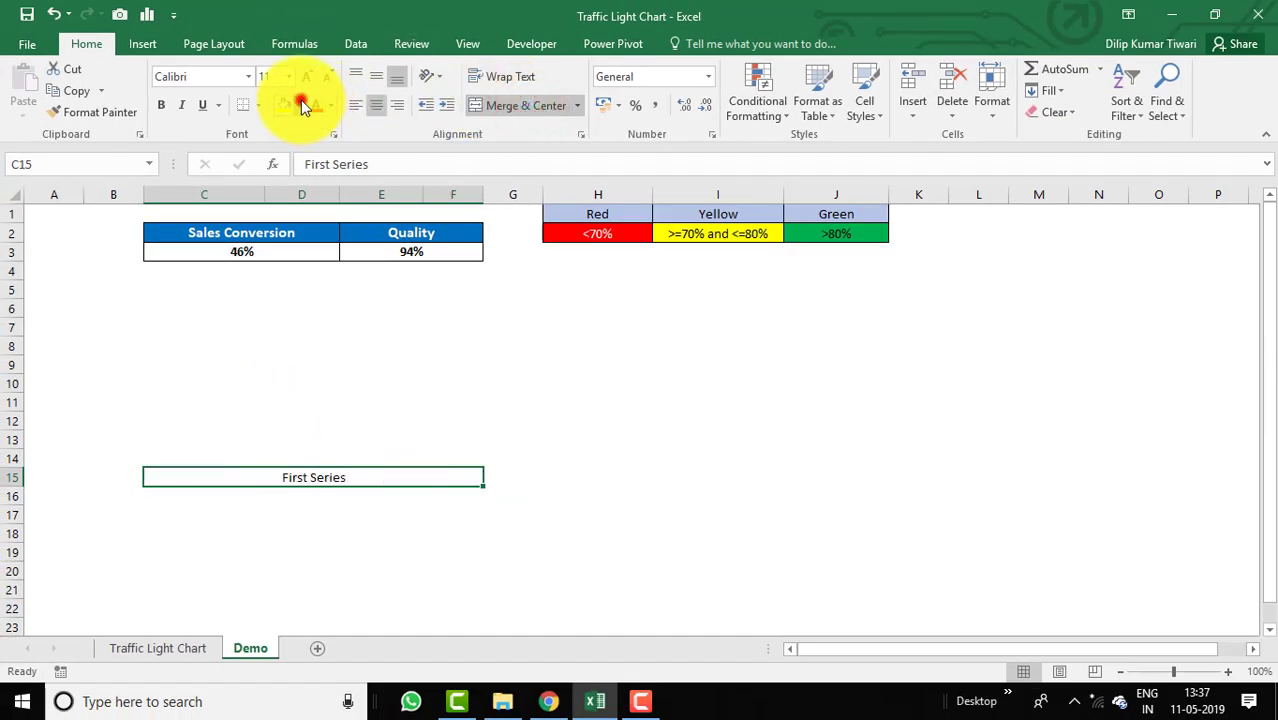
pyautogui.click(303, 106)
pyautogui.click(333, 162)
# Enter the column headers Color, X, Y and Size in C16:F16 below the First Series heading.
pyautogui.click(177, 495)
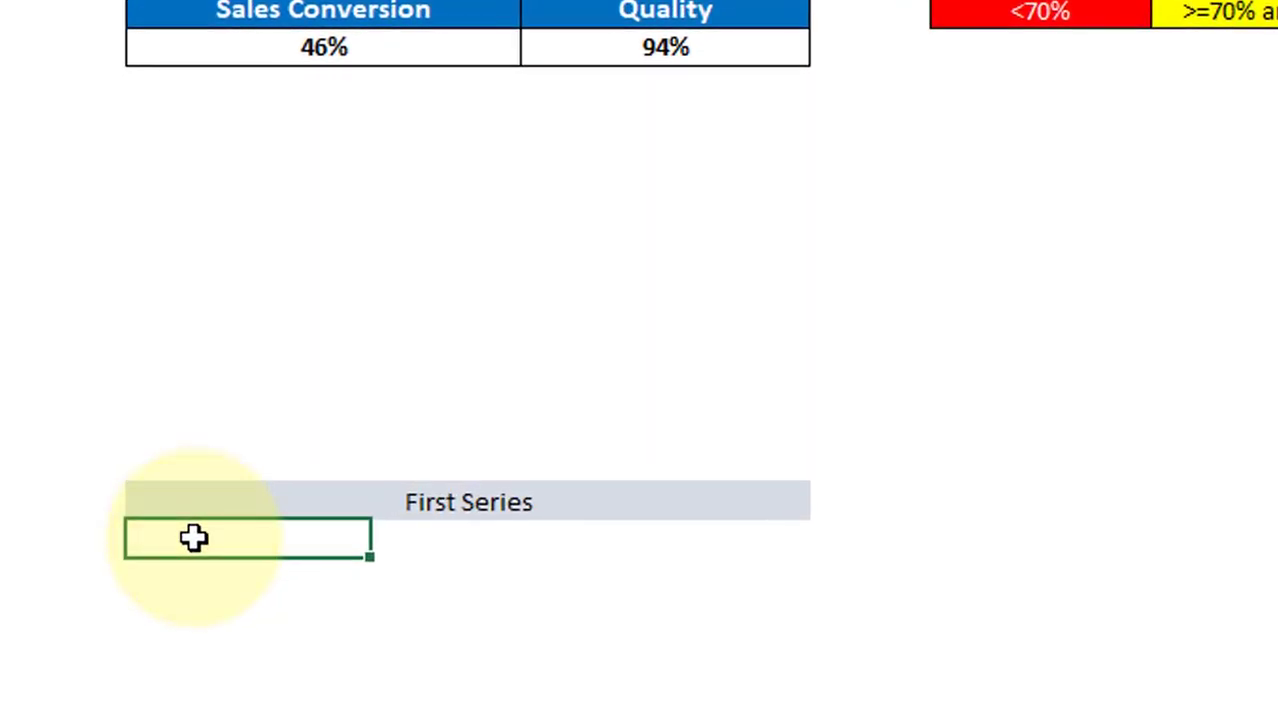
pyautogui.write('Colo')
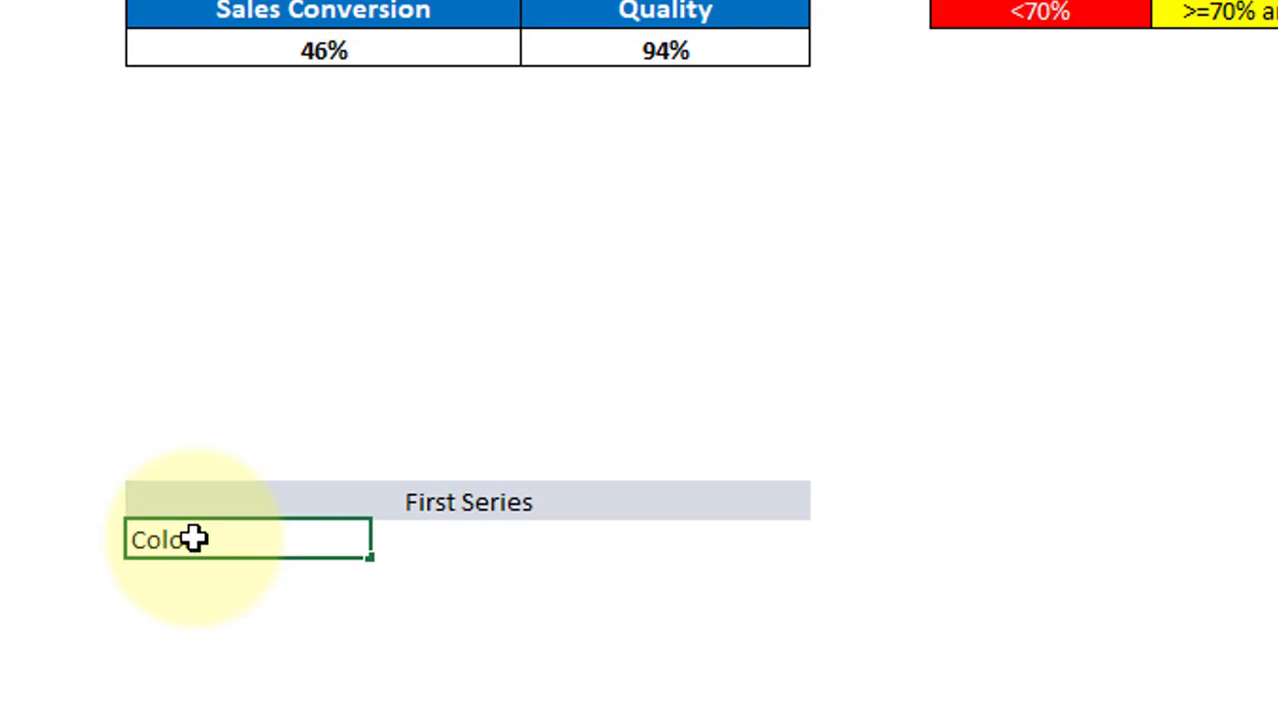
pyautogui.press('Tab')
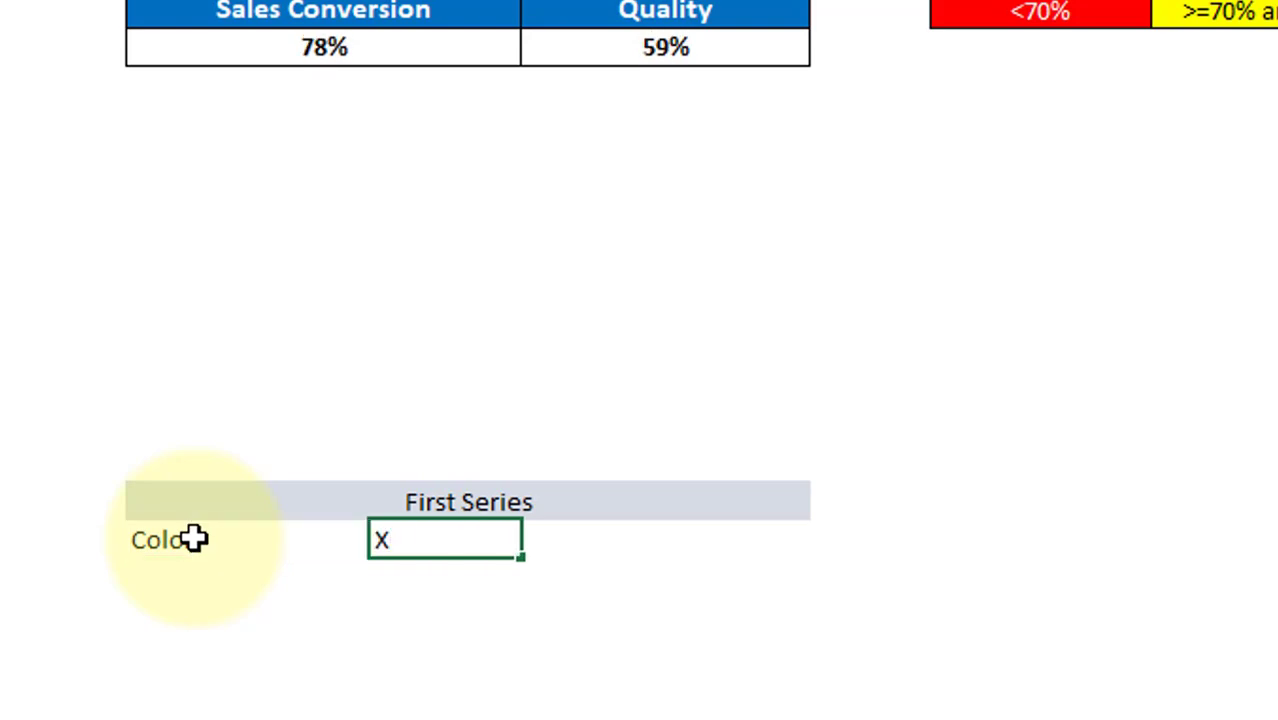
pyautogui.write('X')
pyautogui.press('Tab')
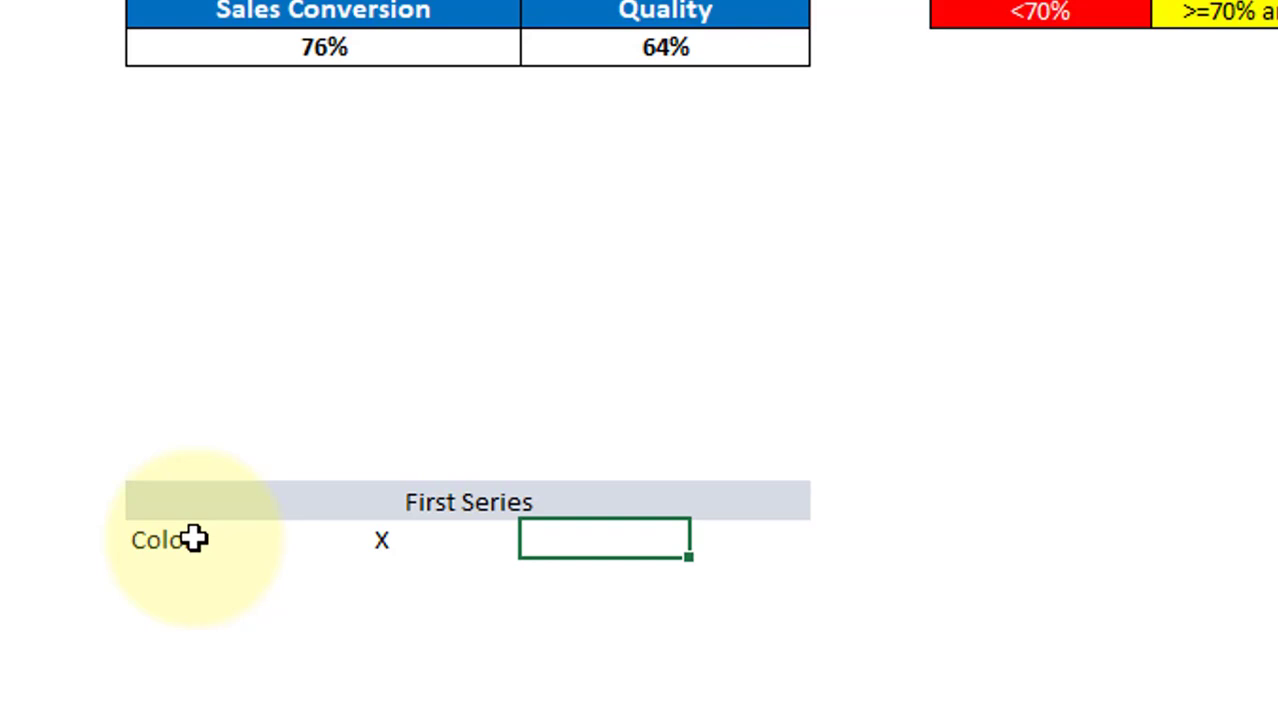
pyautogui.press('Tab')
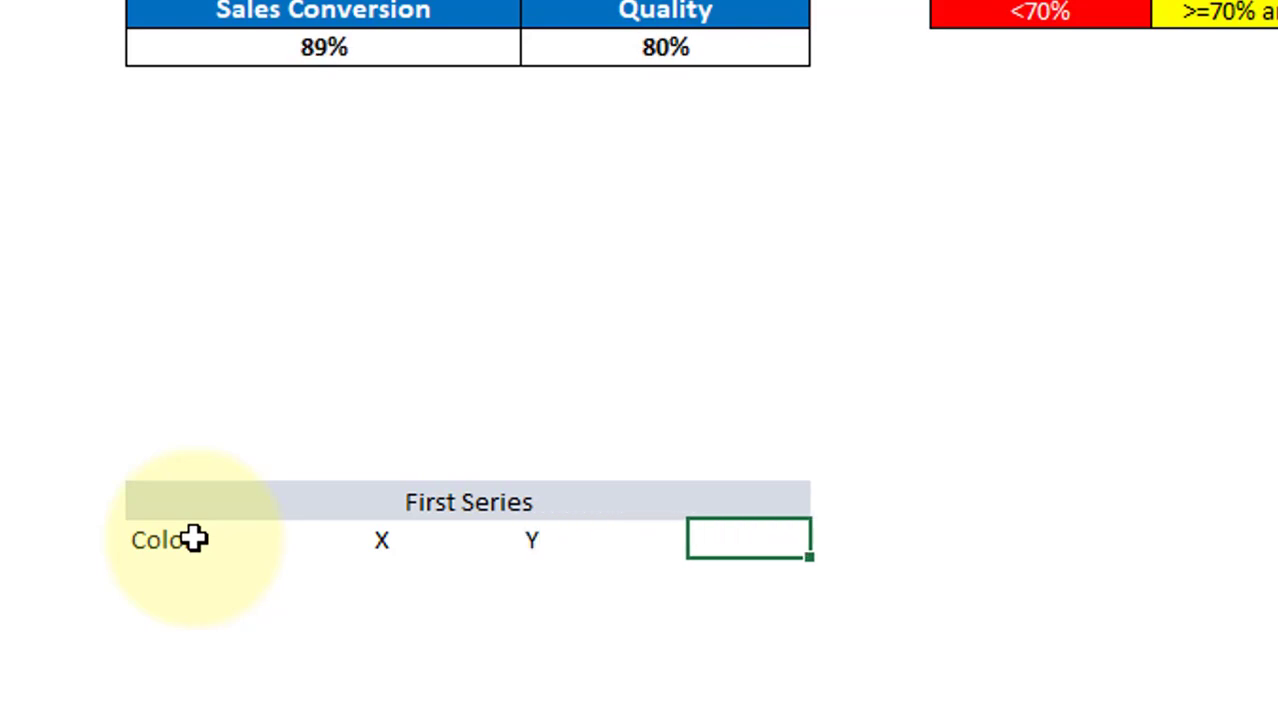
pyautogui.write('Size')
pyautogui.press('Return')
# Enter the row labels Dummy Red, Dummy Yellow and Dummy Green in C17:C19 under the Color header.
pyautogui.write('D')
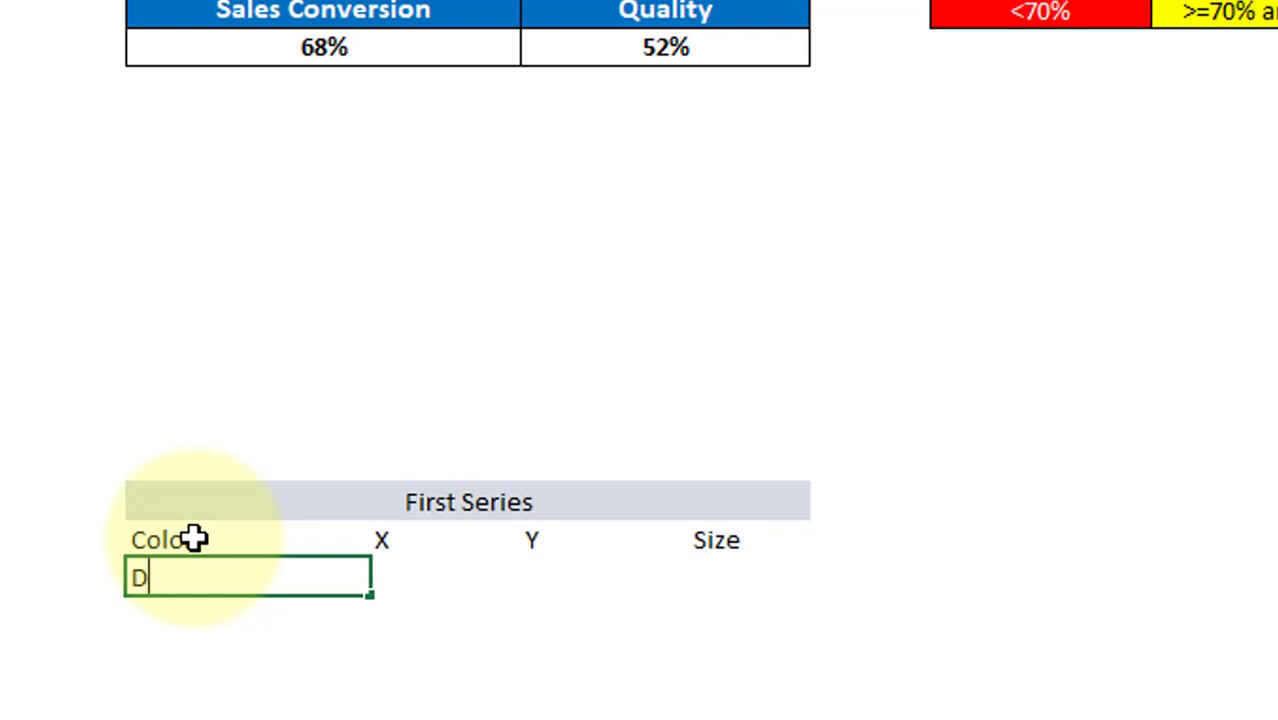
pyautogui.write('ummy Red')
pyautogui.press('Return')
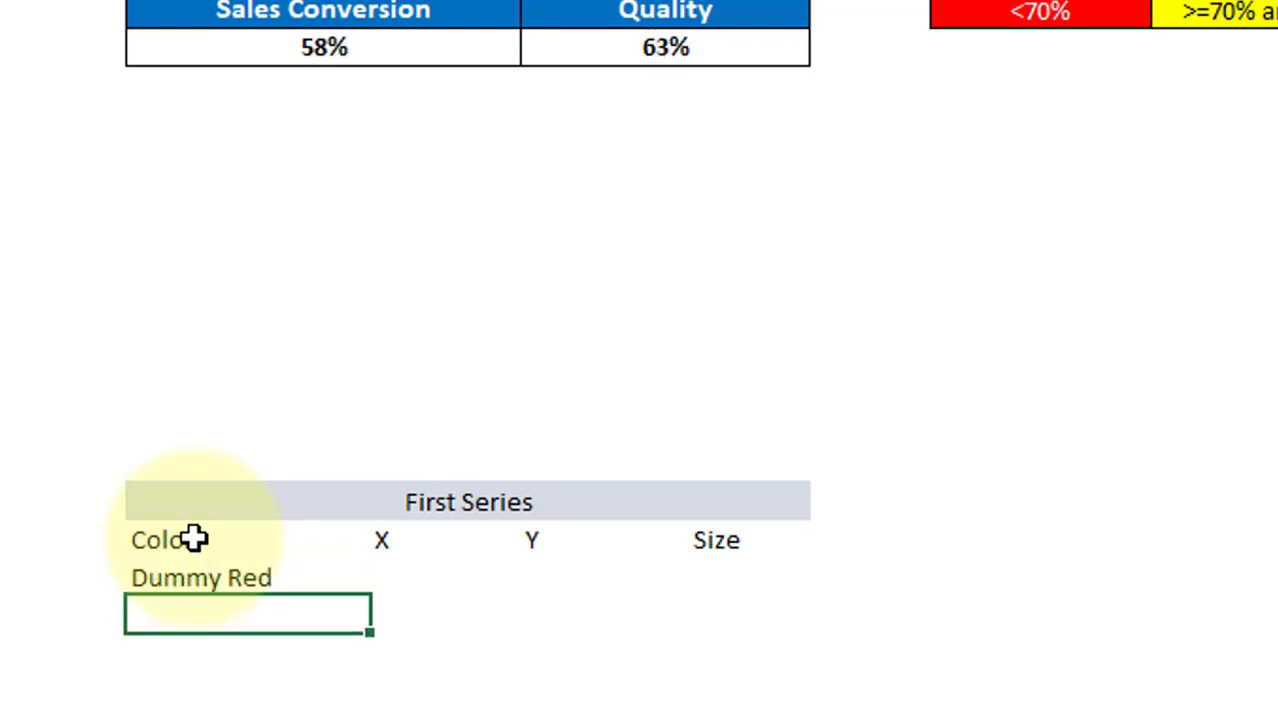
pyautogui.write('Dummy ')
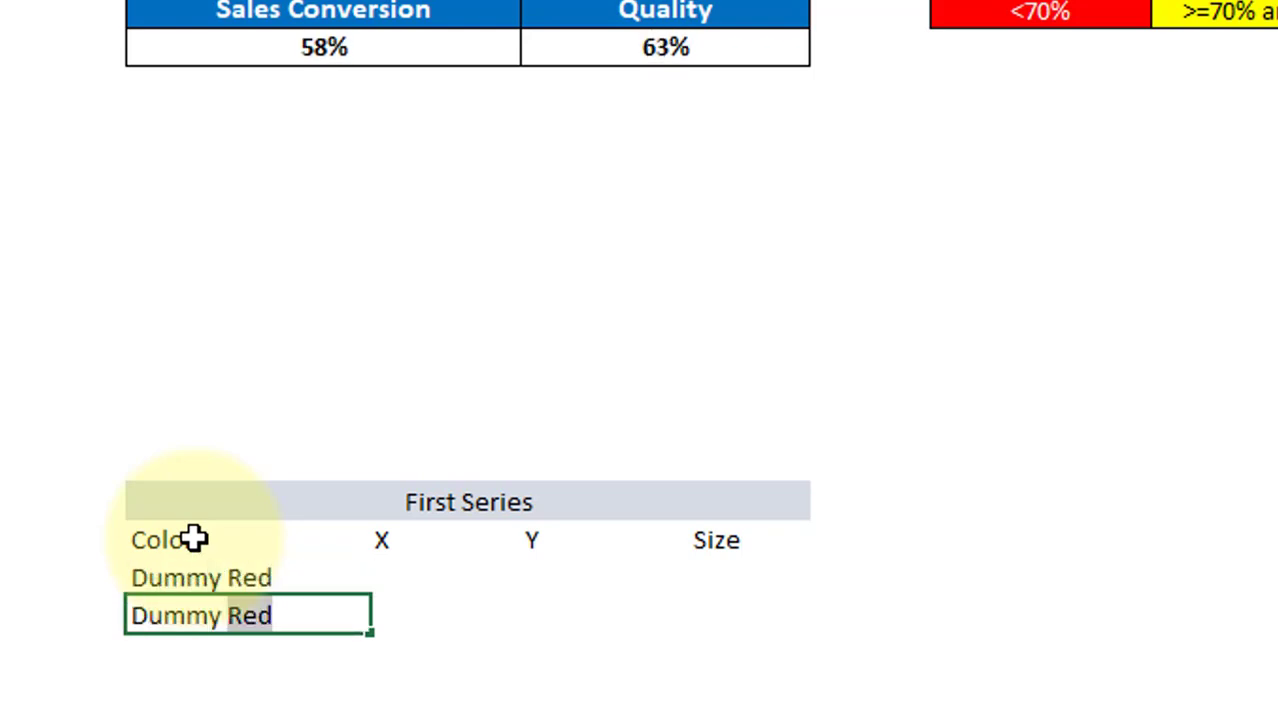
pyautogui.write('Yea')
pyautogui.write('low')
pyautogui.press('Return')
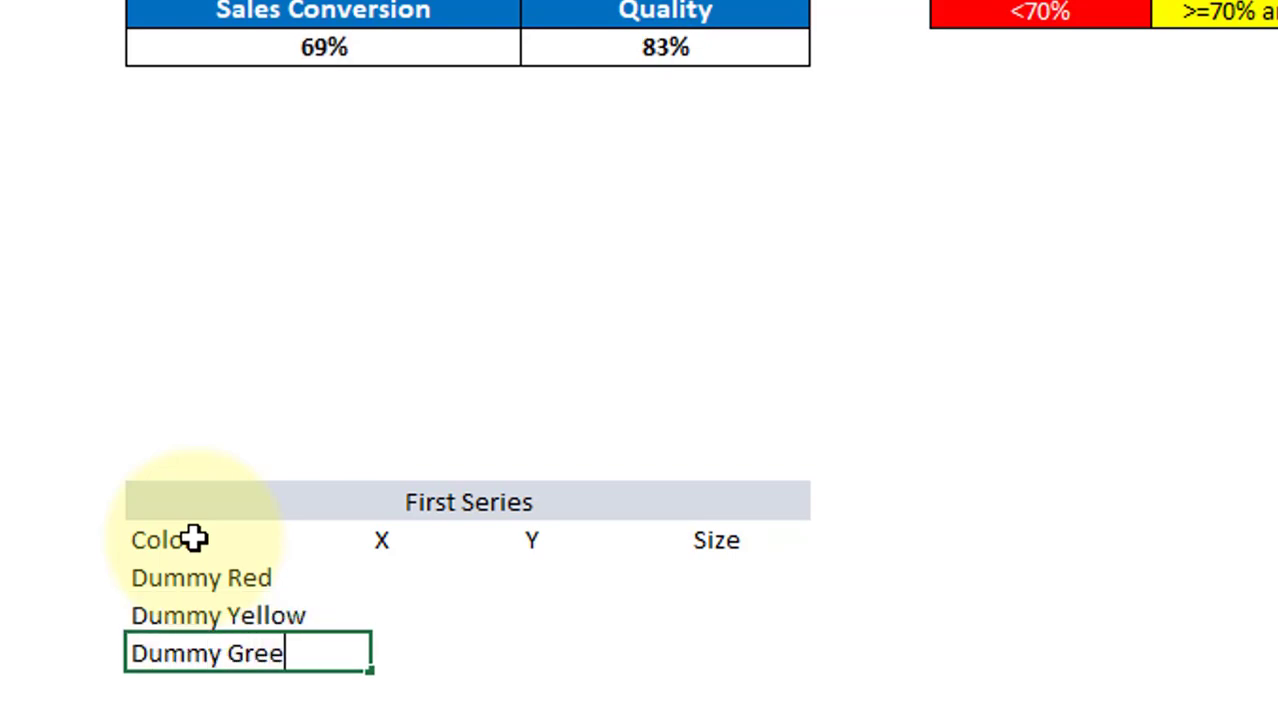
pyautogui.press('Tab')
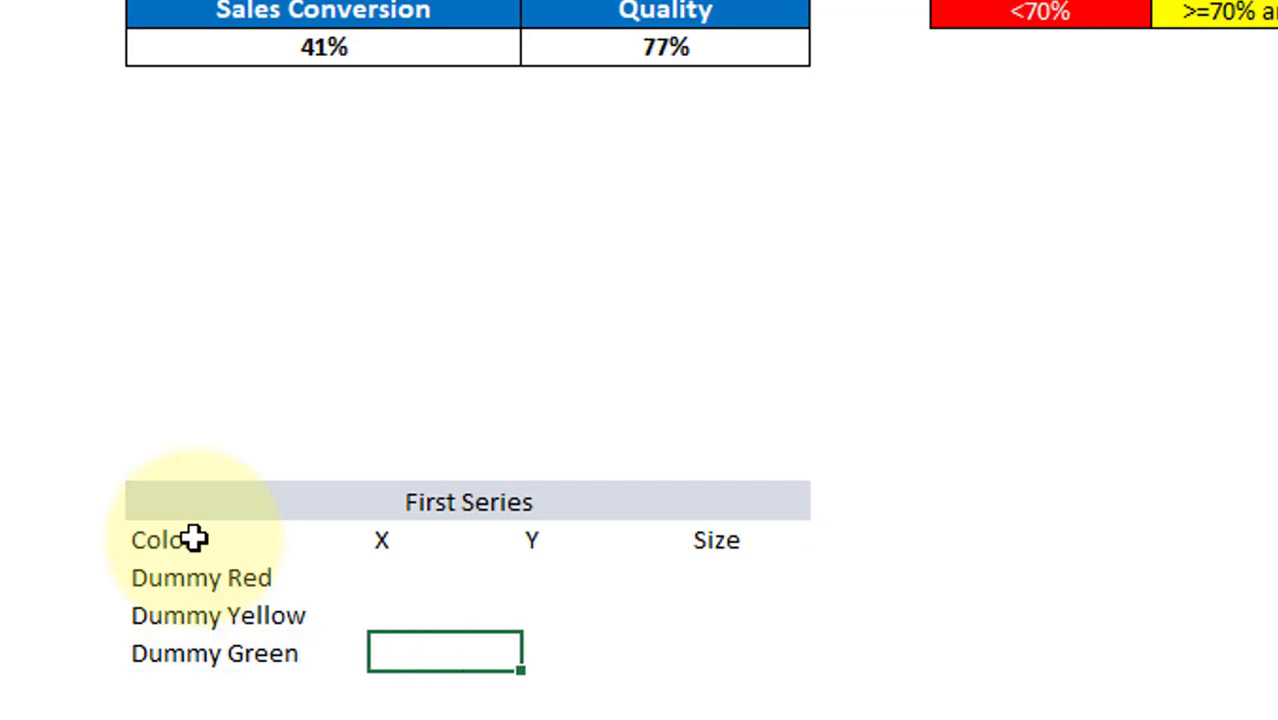
# Enter 1 in the Size cells F17:F19 for Dummy Red, Dummy Yellow and Dummy Green.
pyautogui.press('Up')
pyautogui.press('Up')
pyautogui.press('Up')
pyautogui.press('Right')
pyautogui.press('Right')
pyautogui.press('Down')
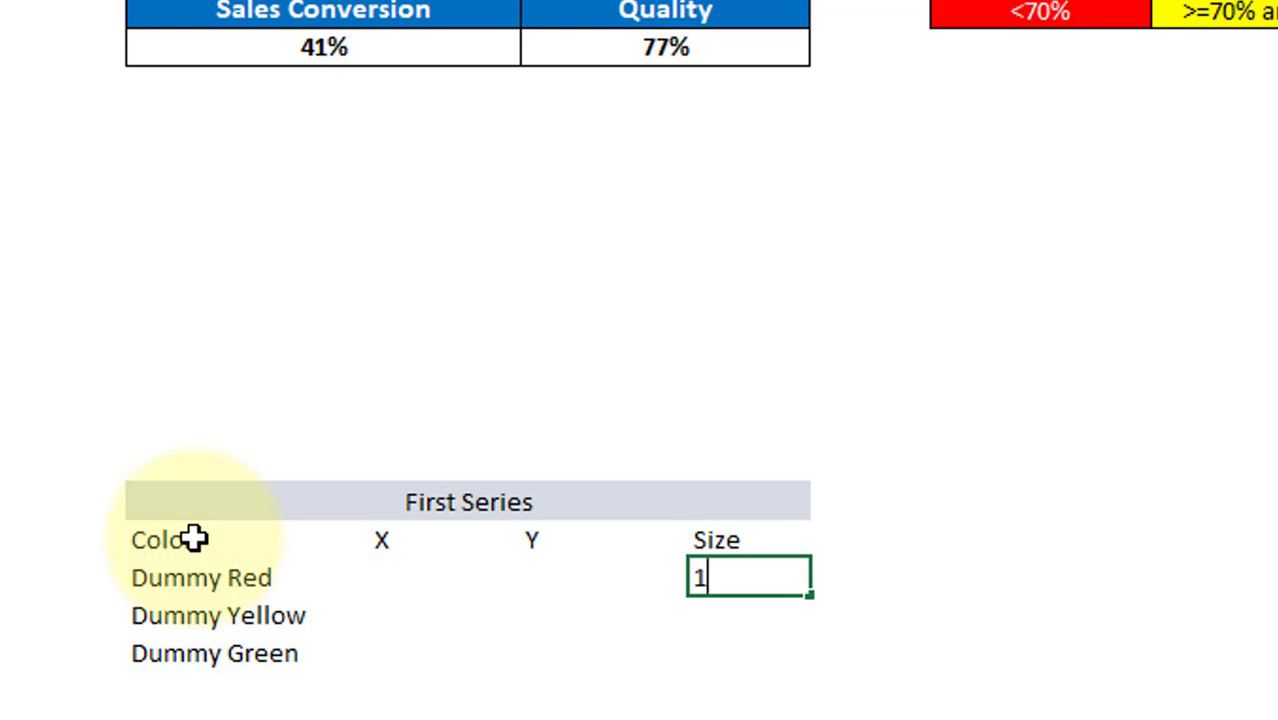
pyautogui.press('Return')
pyautogui.press('Return')
pyautogui.write('1')
pyautogui.press('Return')
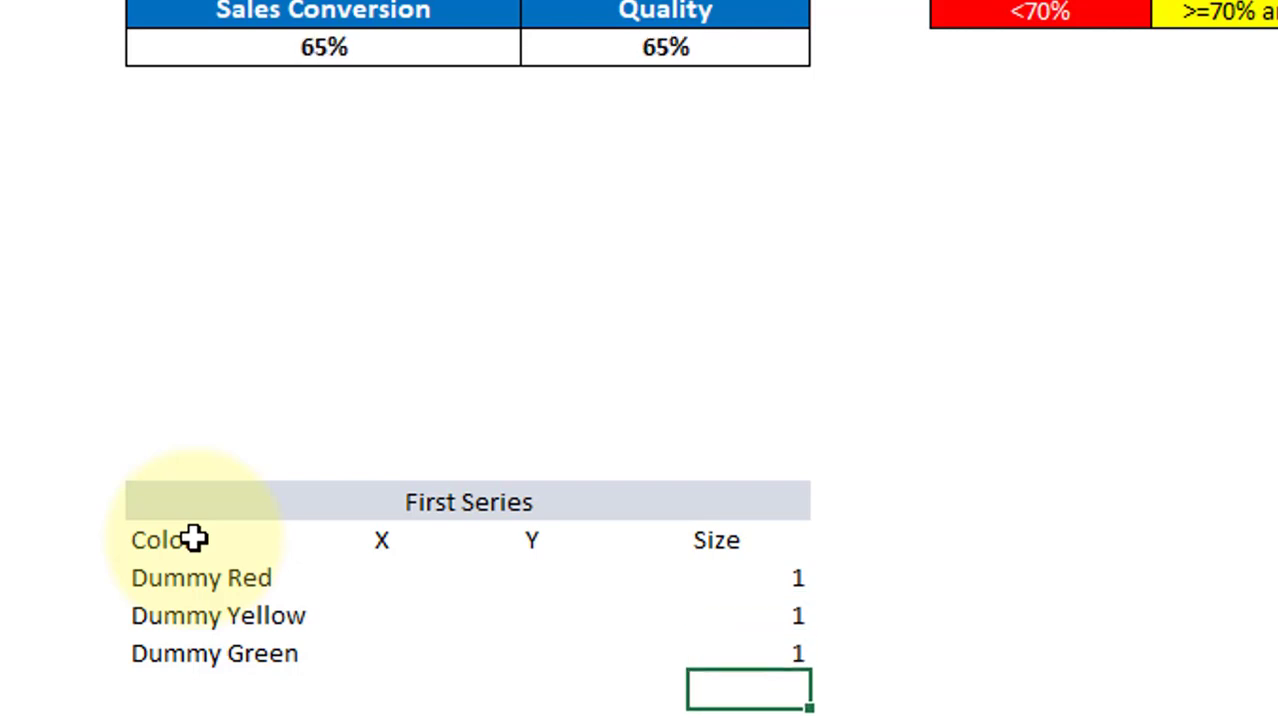
# Enter the Y values 3, 2 and 1 in E17:E19 for Dummy Red, Dummy Yellow and Dummy Green.
pyautogui.press('Up')
pyautogui.press('Up')
pyautogui.press('Left')
pyautogui.press('Left')
pyautogui.press('Up')
pyautogui.press('Right')
pyautogui.write('3')
pyautogui.press('Return')
pyautogui.write('2')
pyautogui.press('Return')
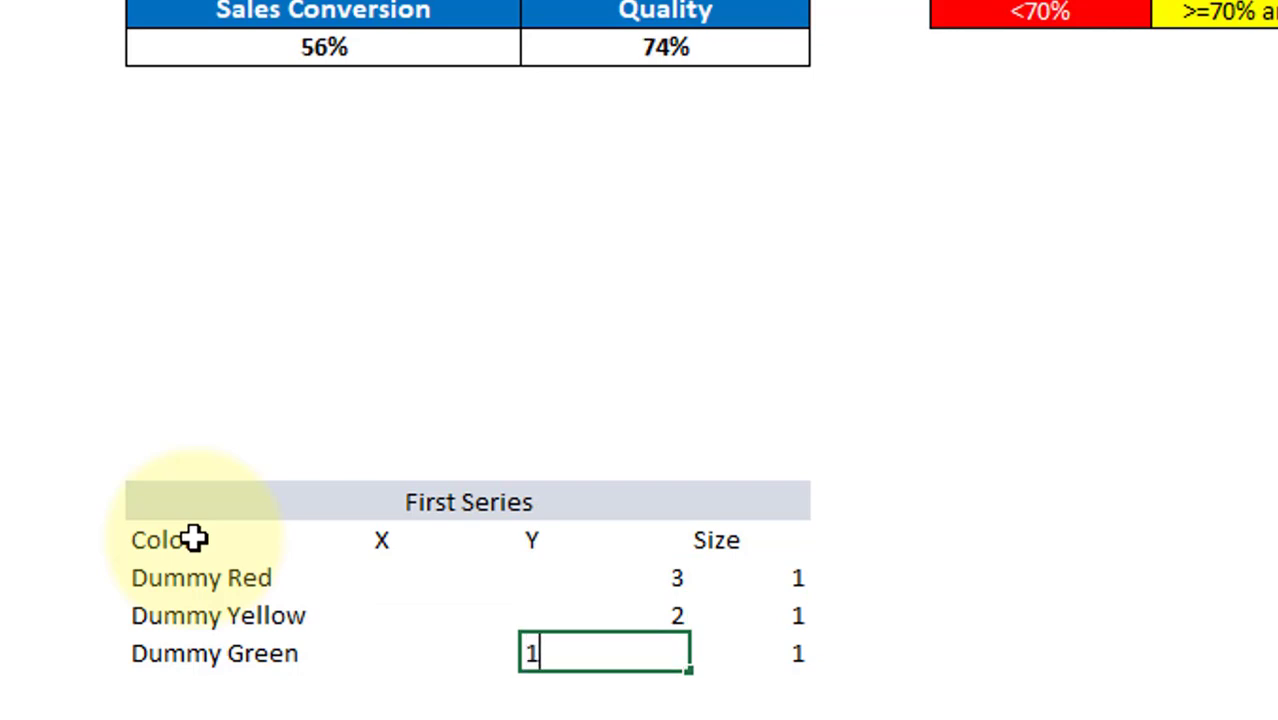
pyautogui.press('Return')
# Enter 2 in each X cell D17:D19 of the three dummy rows.
pyautogui.press('Up')
pyautogui.press('Up')
pyautogui.press('Left')
pyautogui.press('Up')
pyautogui.write('2')
pyautogui.press('Return')
pyautogui.write('2')
pyautogui.press('Return')
pyautogui.write('2')
pyautogui.press('Return')
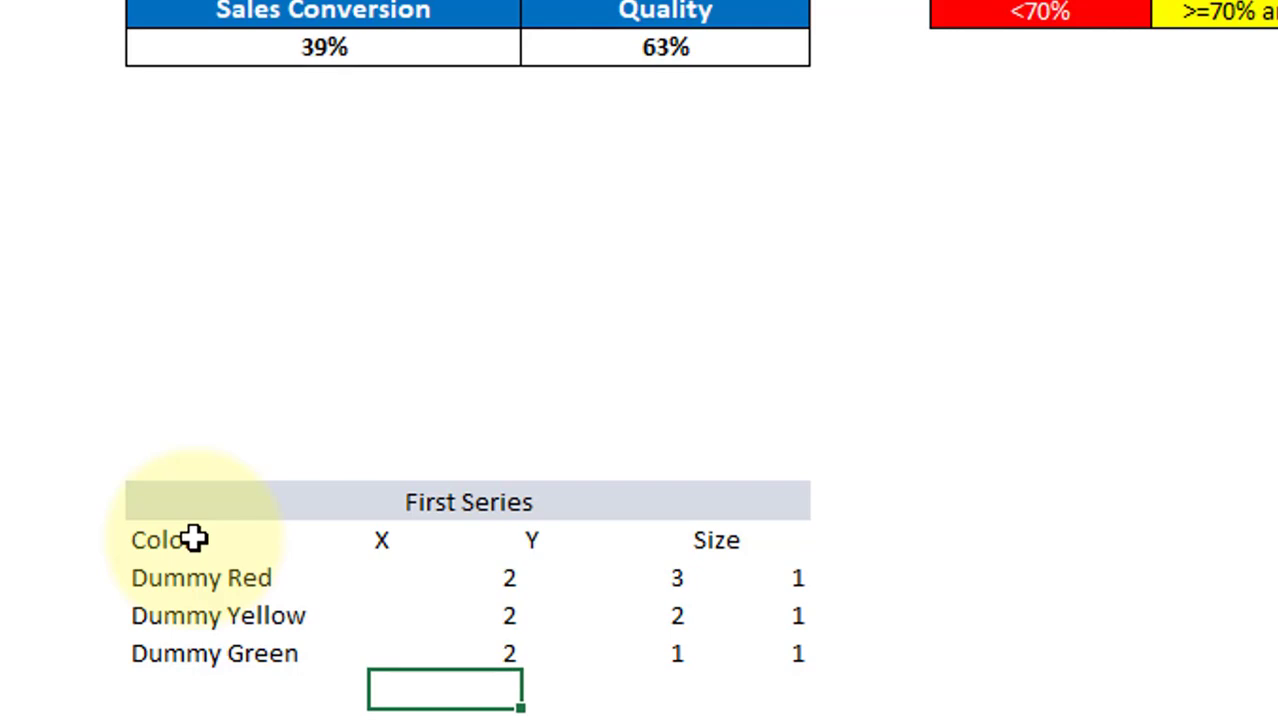
# Middle-align the First Series table C15:F19 and fill its header row C16:F16 with light blue-gray.
pyautogui.moveTo(193, 539); pyautogui.dragTo(670, 648)
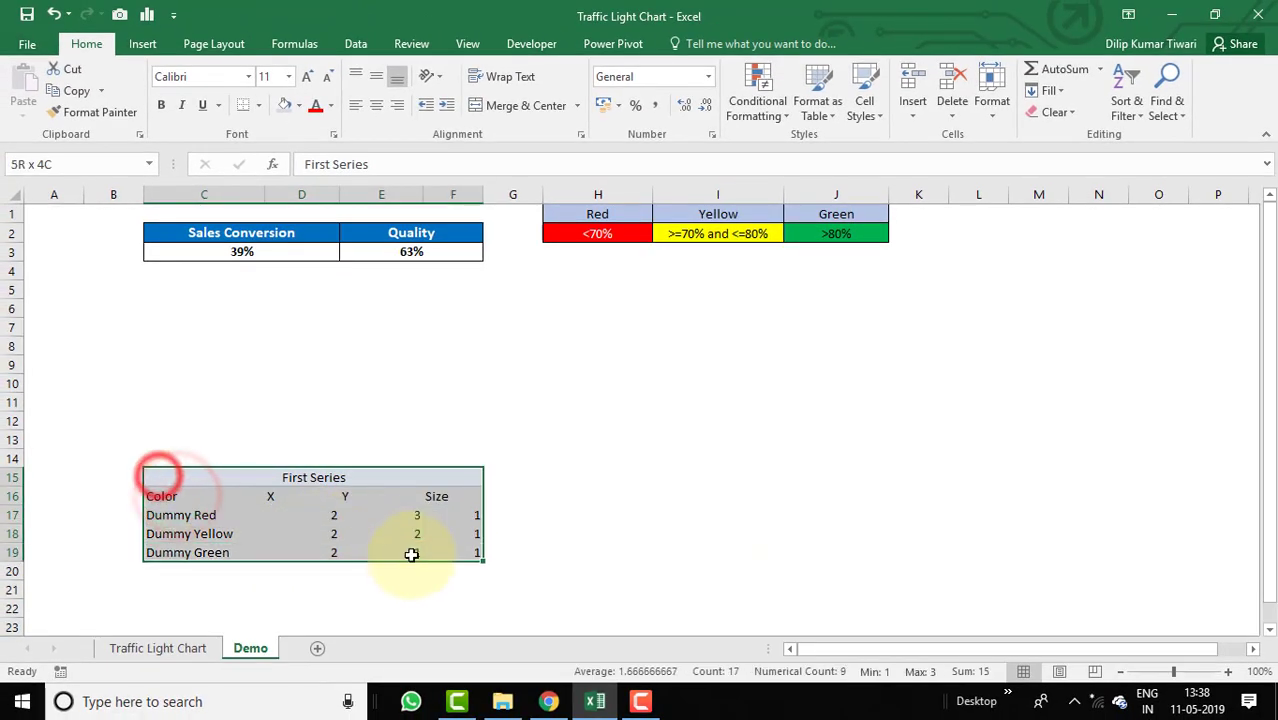
pyautogui.click(386, 110)
pyautogui.click(376, 77)
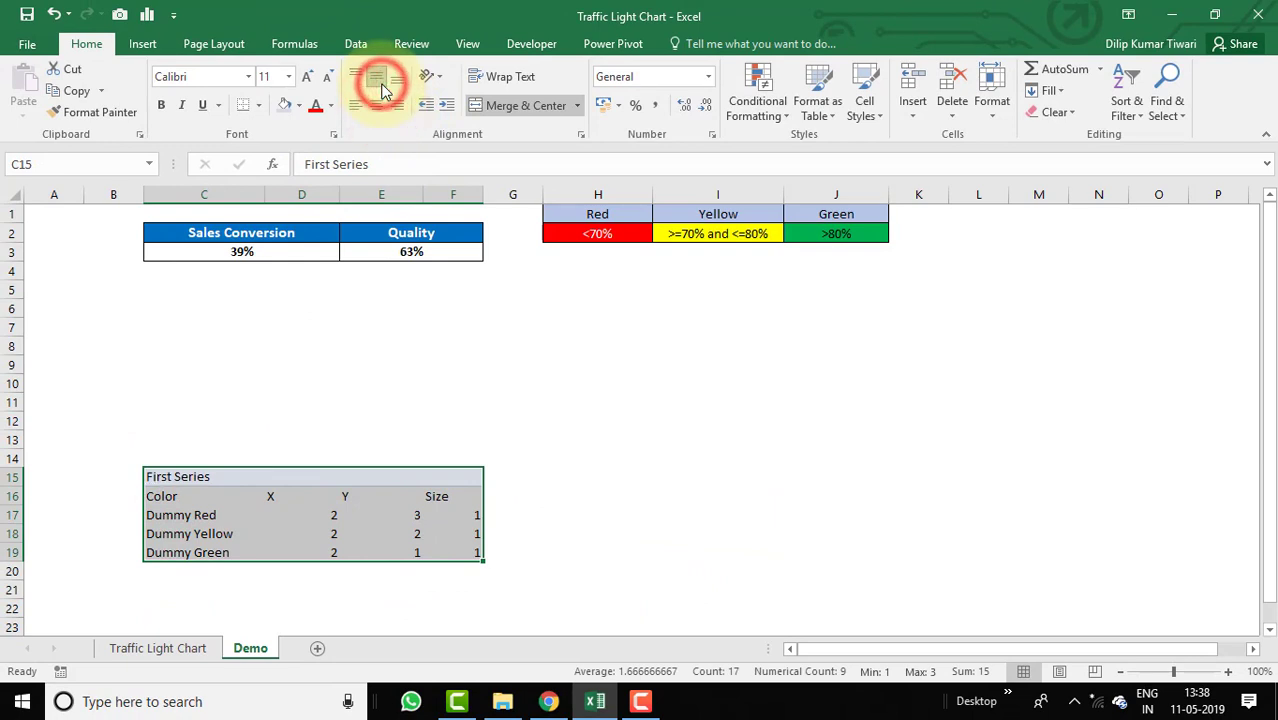
pyautogui.moveTo(168, 496); pyautogui.dragTo(474, 496)
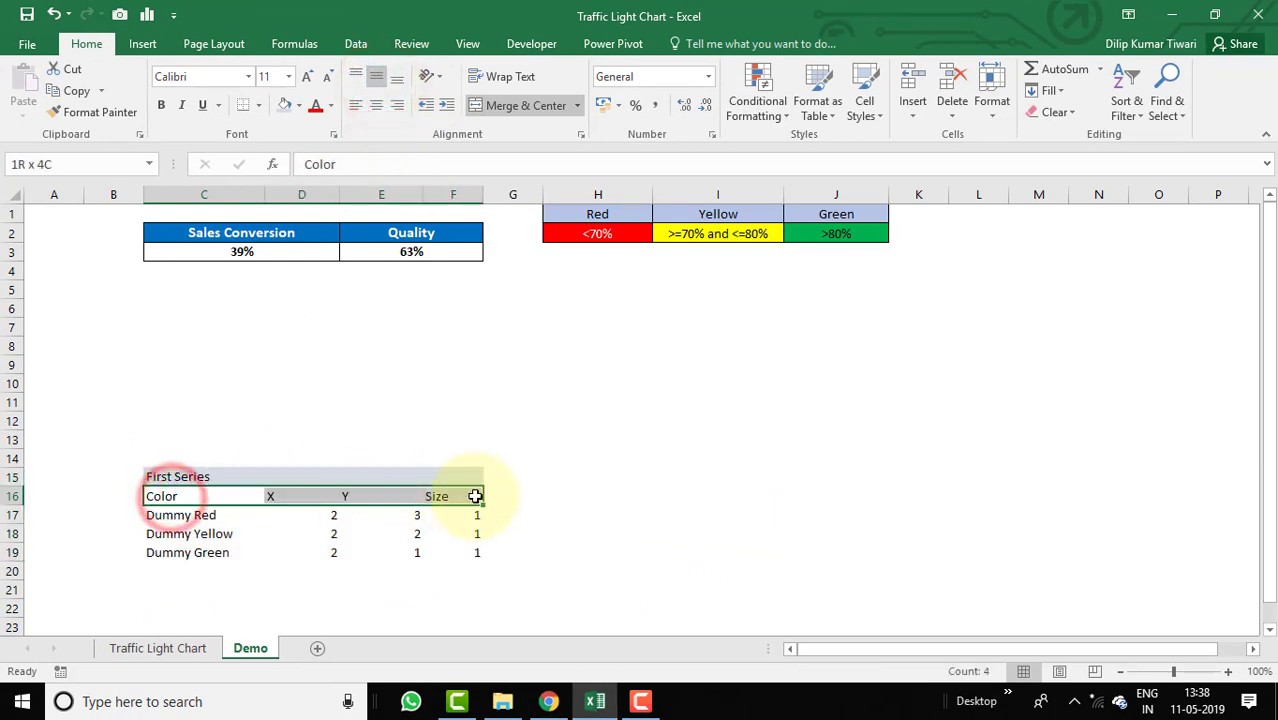
pyautogui.click(286, 108)
# Center the First Series heading and all entries of the table C15:F19 horizontally.
pyautogui.moveTo(222, 474)
pyautogui.mouseDown()
pyautogui.moveTo(338, 487)
pyautogui.moveTo(211, 474)
pyautogui.mouseUp()
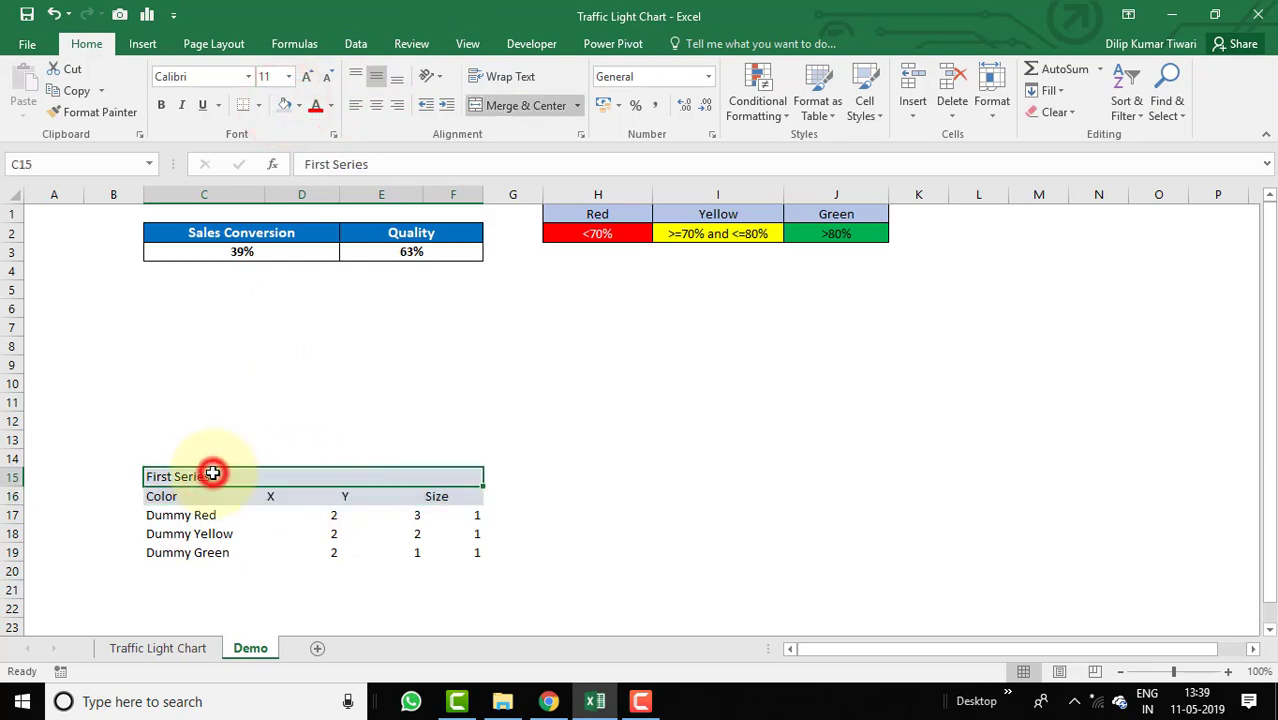
pyautogui.click(372, 106)
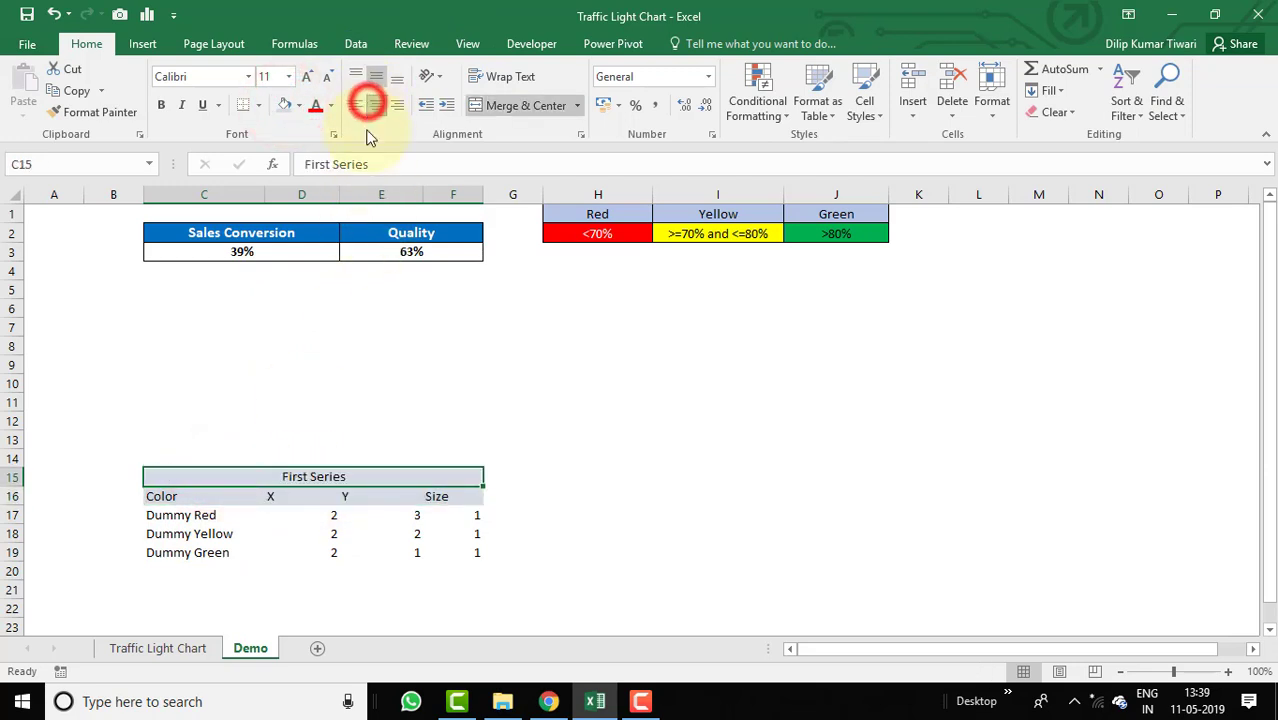
pyautogui.keyDown('shift'); pyautogui.click(467, 551); pyautogui.keyUp('shift')
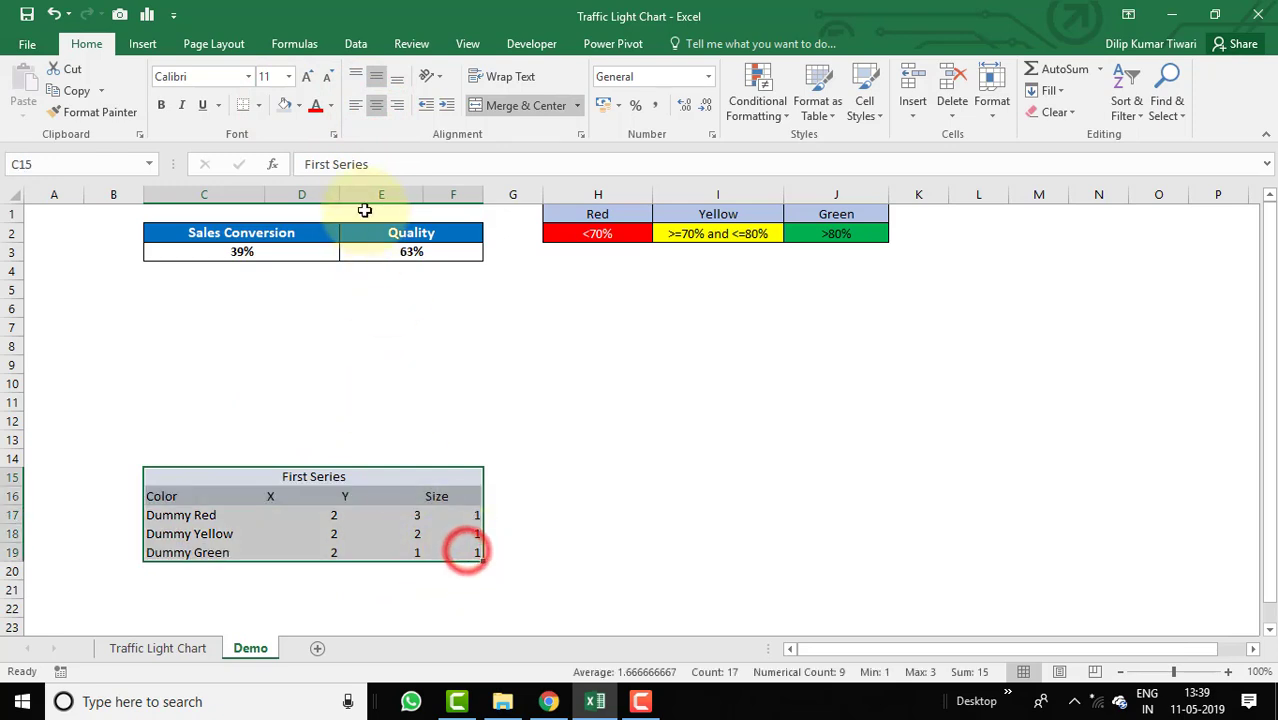
pyautogui.click(376, 106)
pyautogui.click(377, 107)
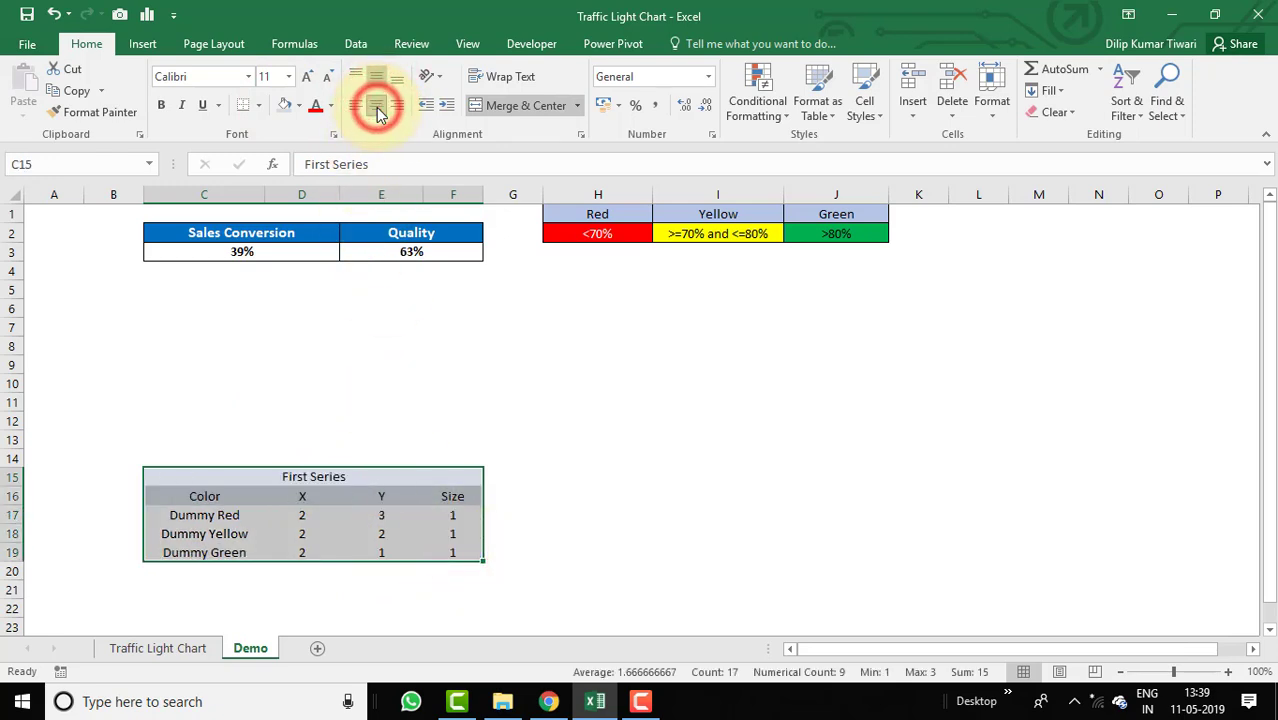
# Apply all borders to the First Series table C15:F19.
pyautogui.click(258, 107)
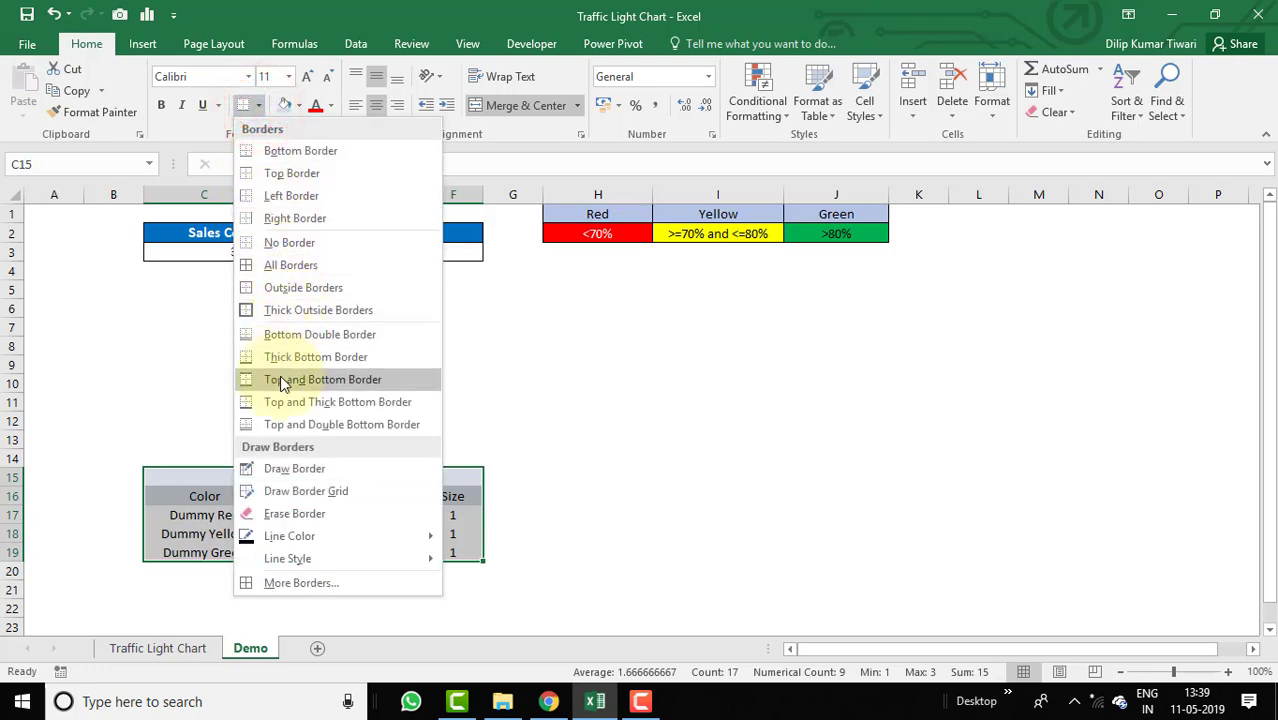
pyautogui.click(270, 265)
pyautogui.click(338, 399)
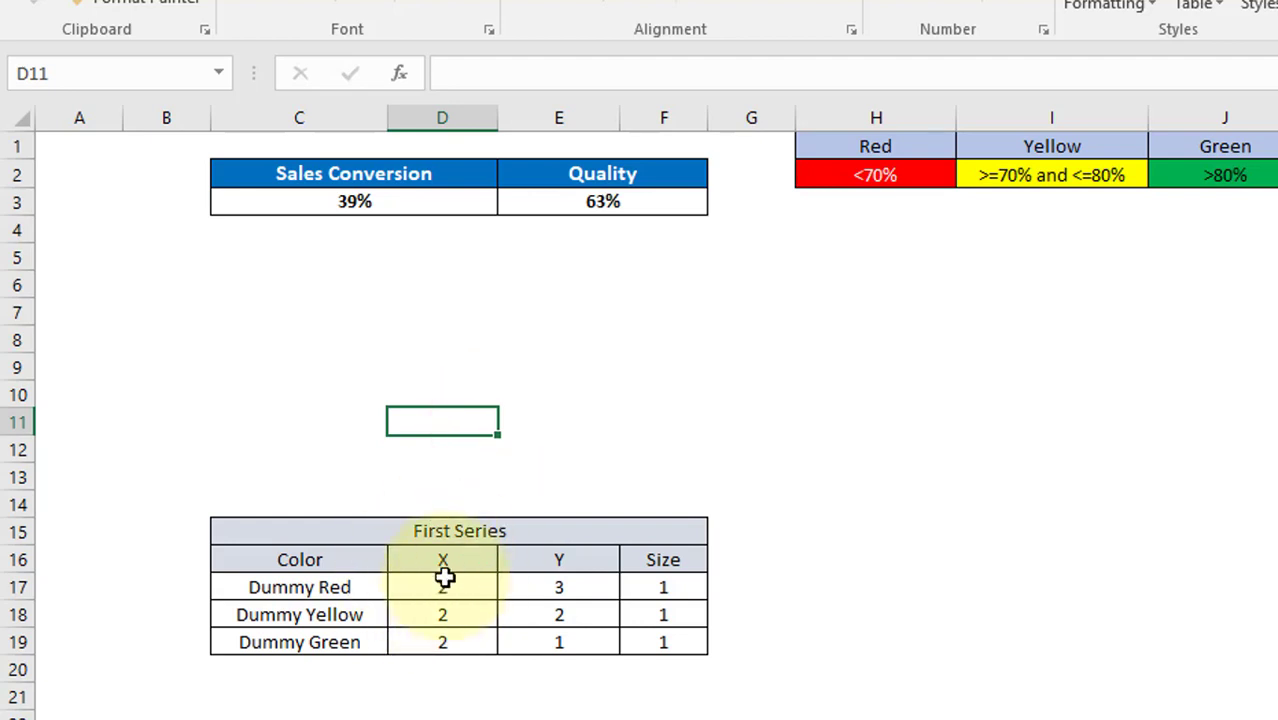
# Copy the First Series table C15:F19 and paste the copy at C7.
pyautogui.moveTo(284, 538); pyautogui.dragTo(665, 641)
pyautogui.hotkey('ctrl', 'c')
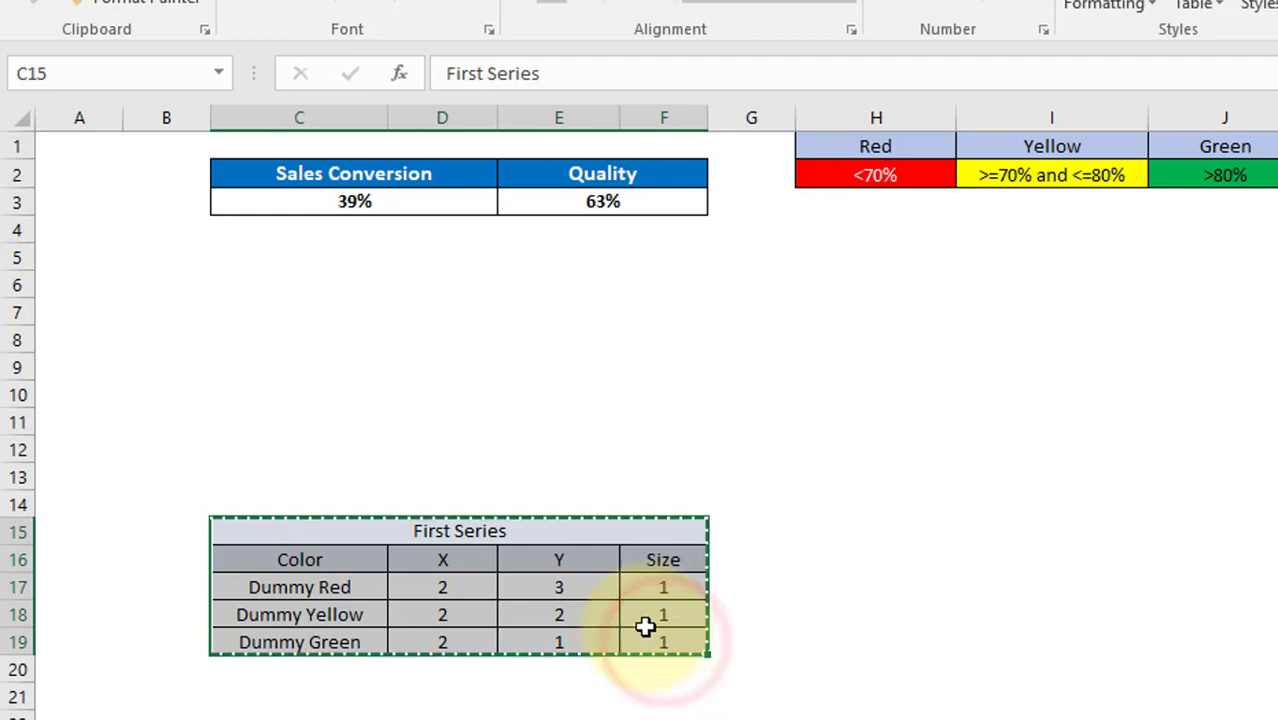
pyautogui.click(235, 326)
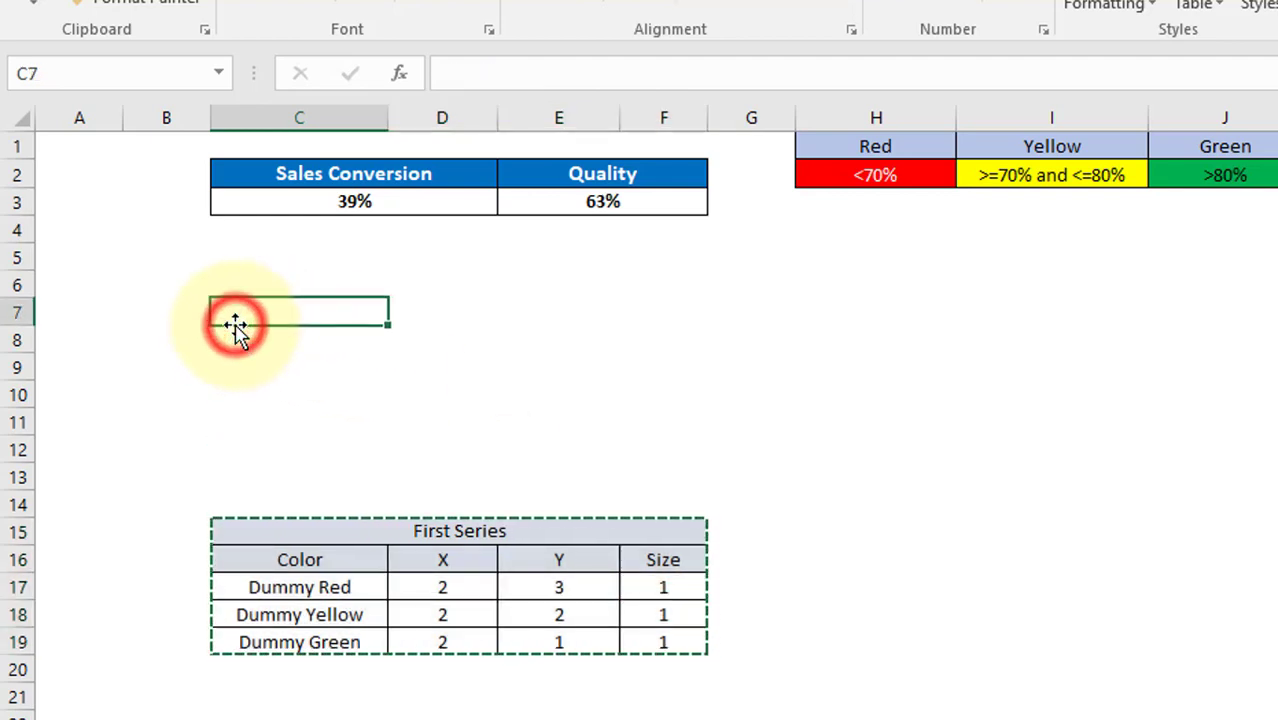
pyautogui.hotkey('ctrl', 'v')
pyautogui.click(445, 458)
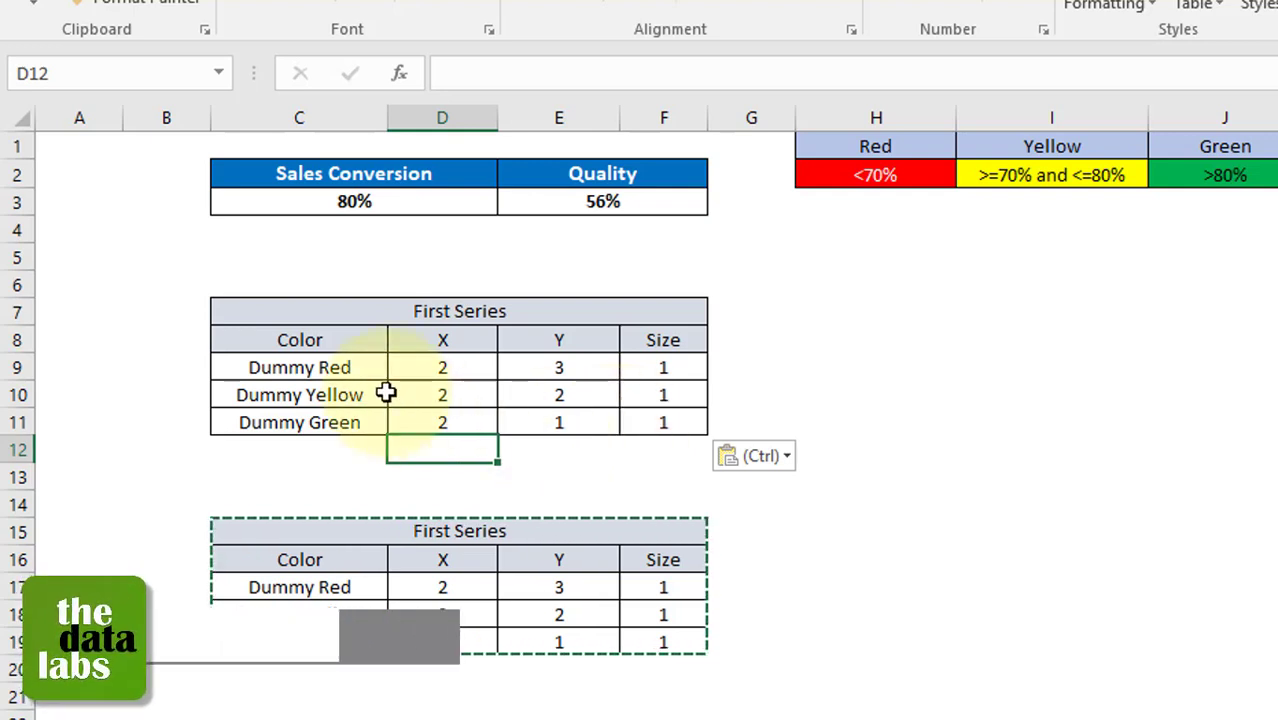
# Rename the color labels in C9:C11 of the copied table to Red, Yellow and Green.
pyautogui.click(337, 368)
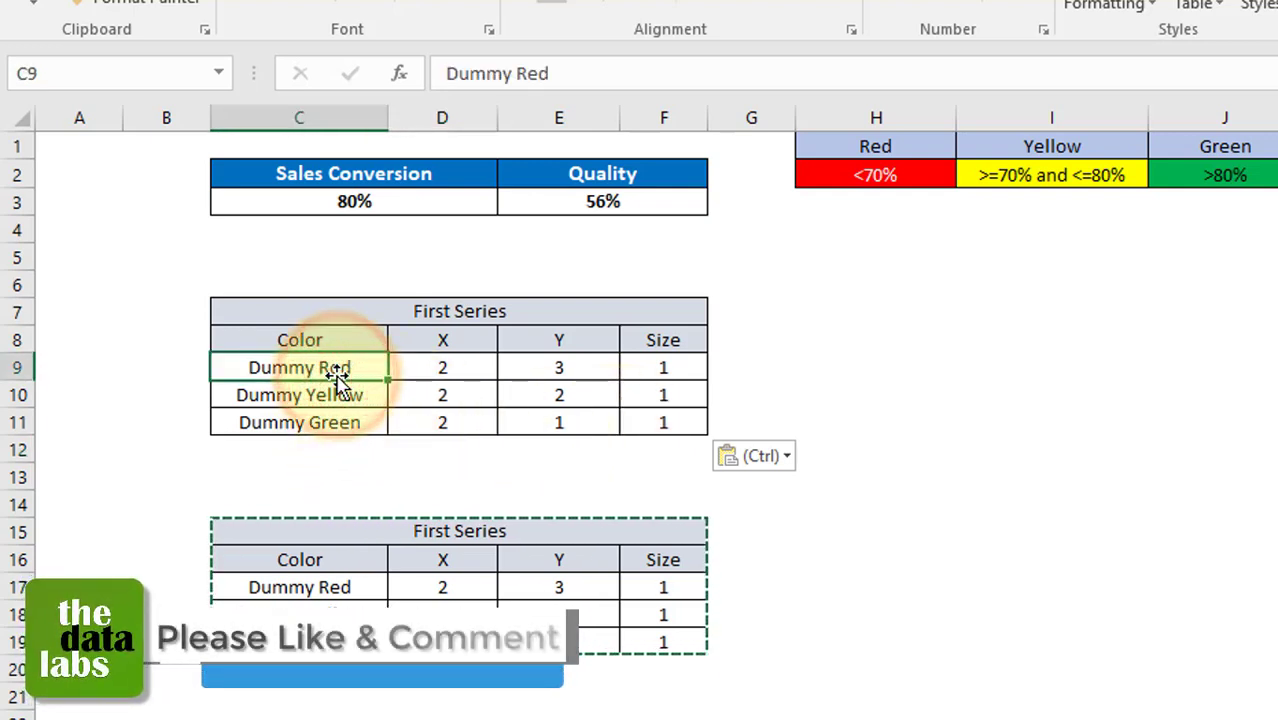
pyautogui.write('Red')
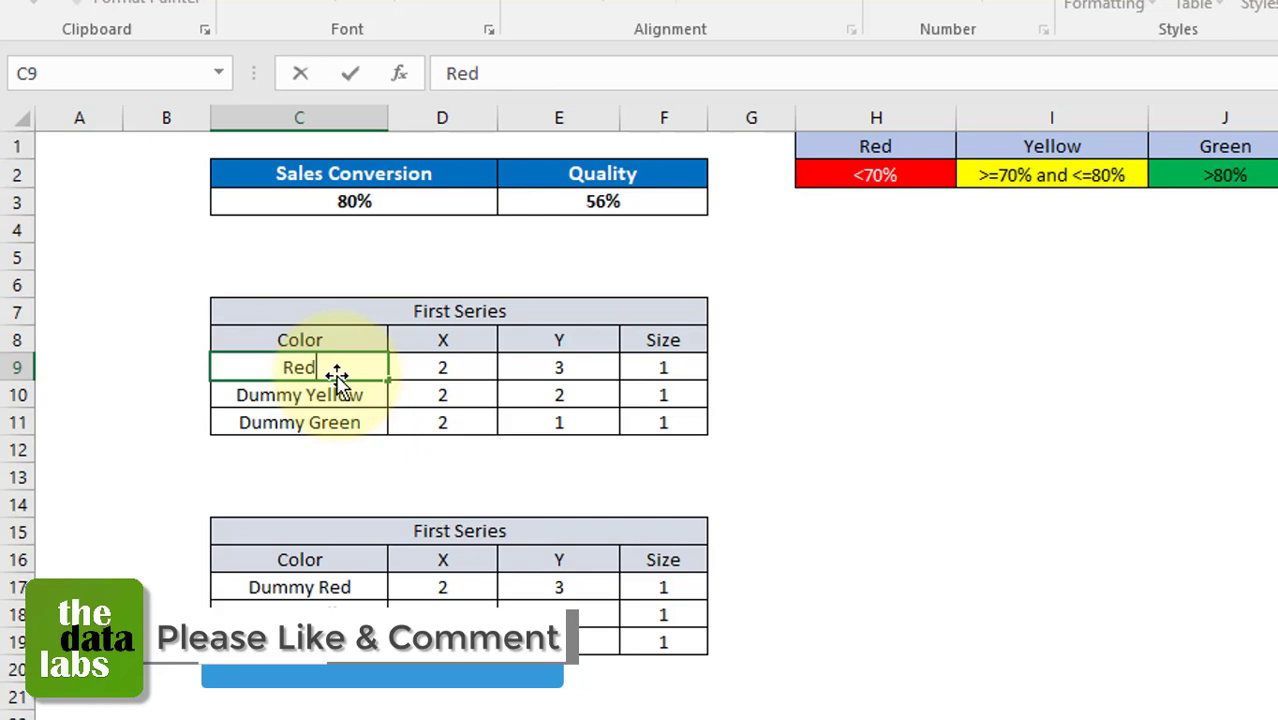
pyautogui.press('Return')
pyautogui.write('Yellow')
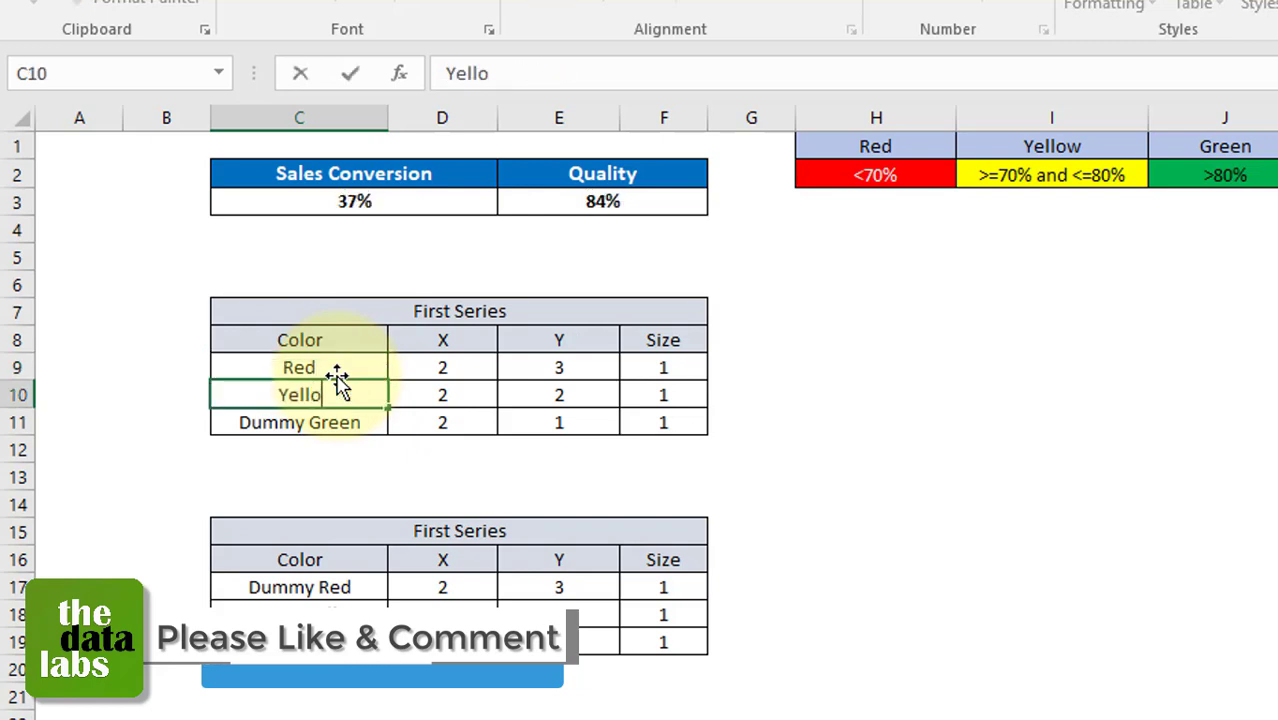
pyautogui.press('Return')
pyautogui.write('Green')
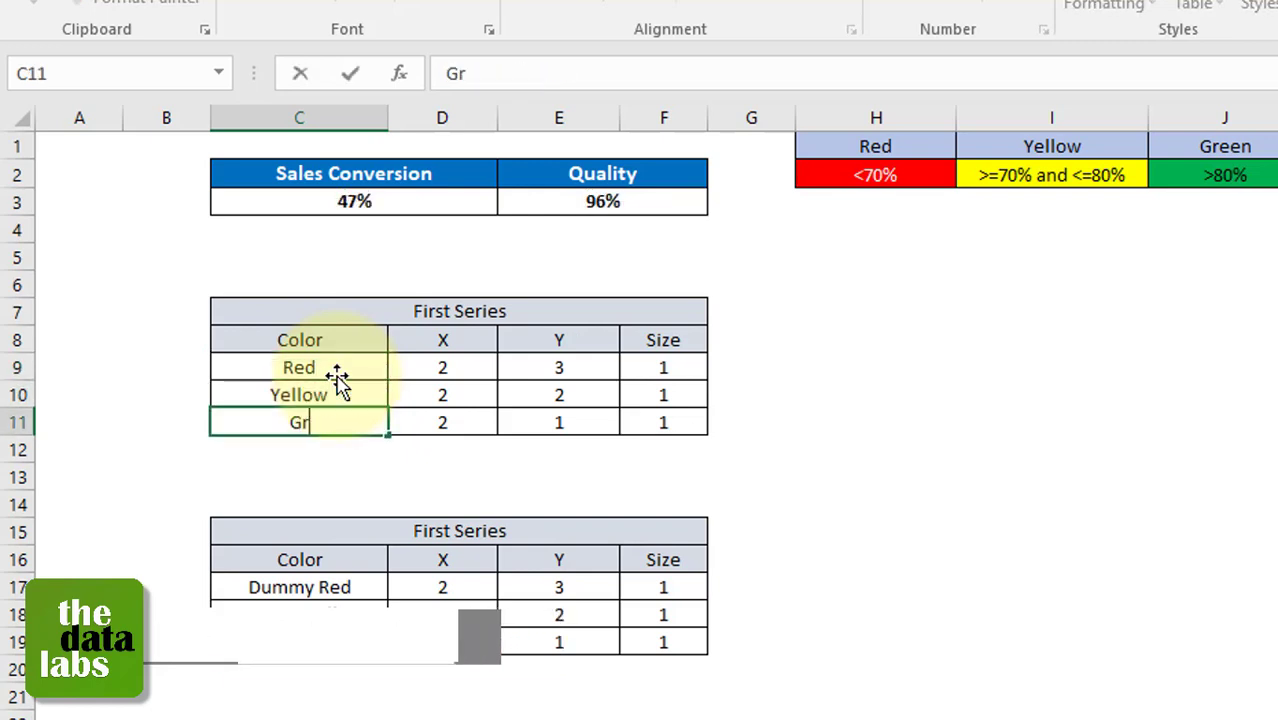
pyautogui.press('Return')
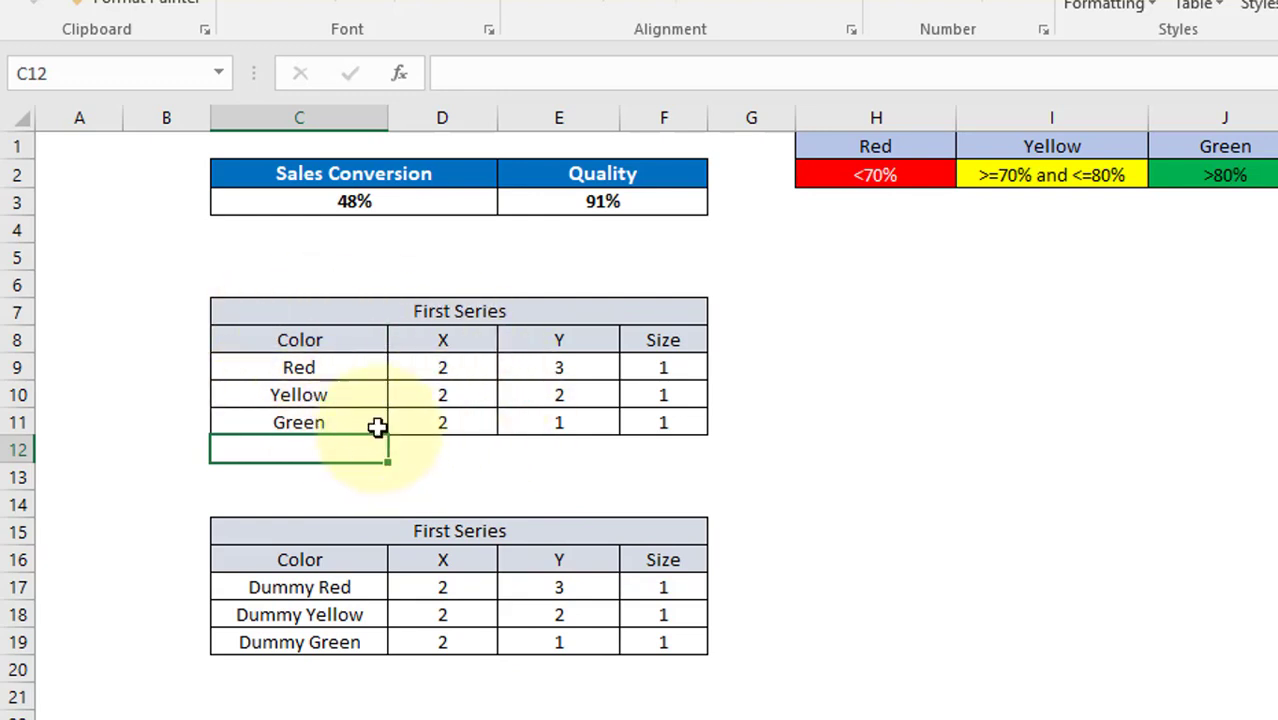
# Insert blank cells at E8:E11 between the X and Y columns of the upper table, shifting cells right.
pyautogui.click(517, 346)
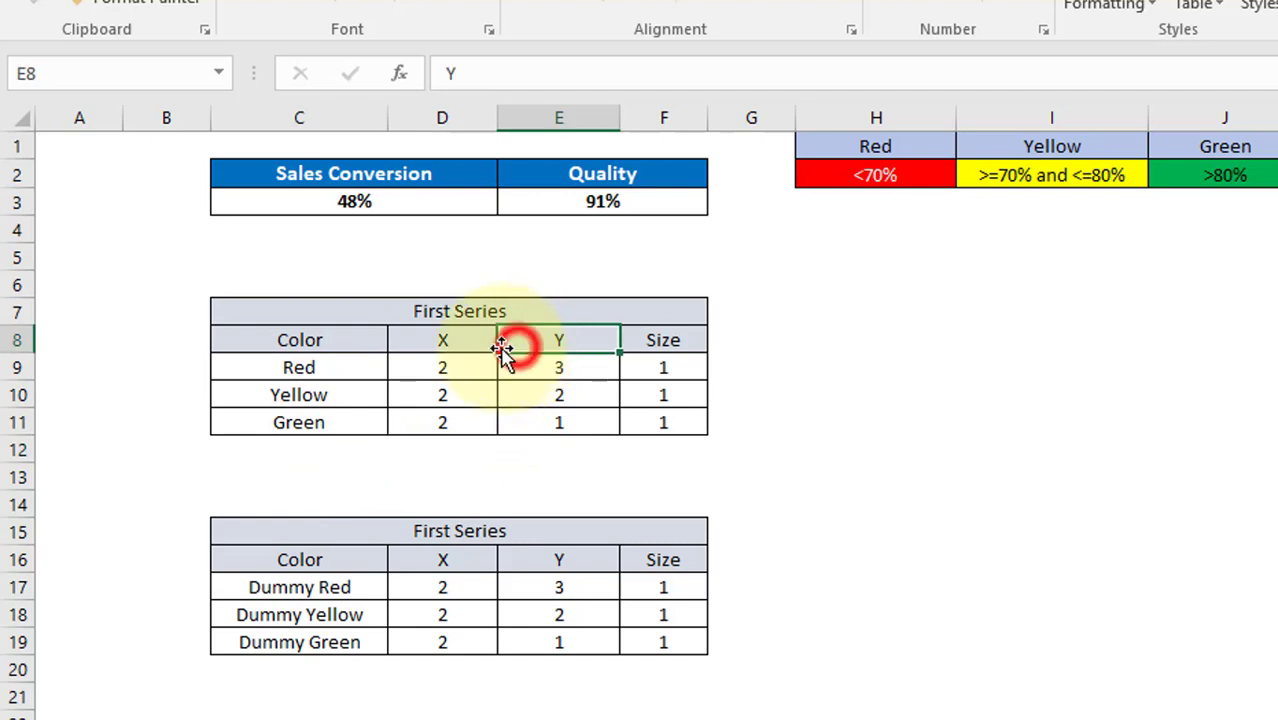
pyautogui.click(452, 342)
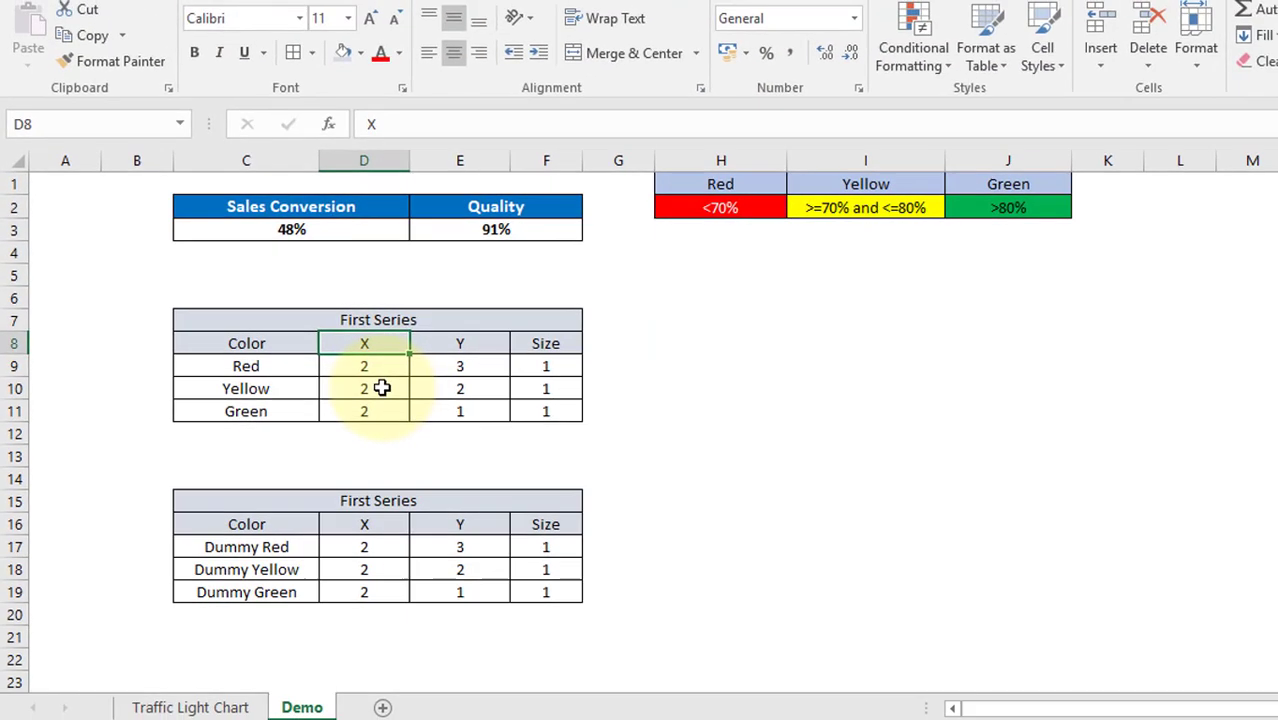
pyautogui.moveTo(433, 346); pyautogui.dragTo(448, 414)
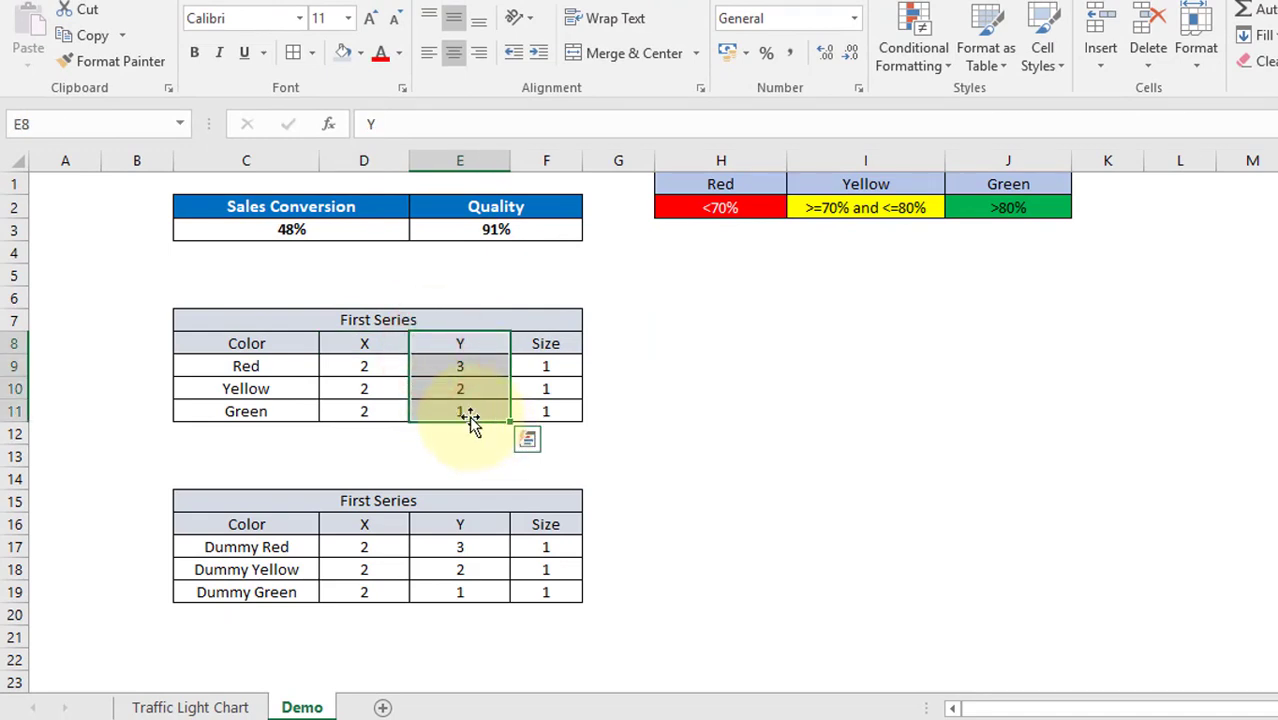
pyautogui.hotkey('ctrl', 'shift', '+')
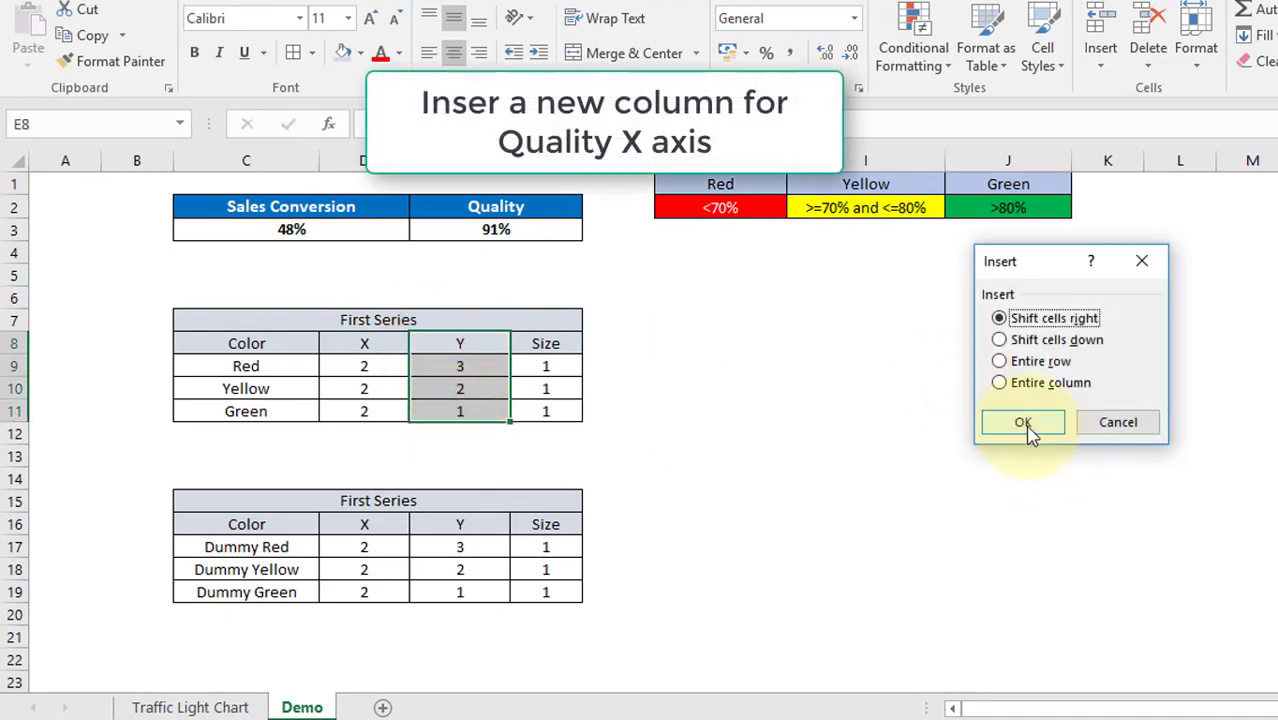
pyautogui.click(1022, 422)
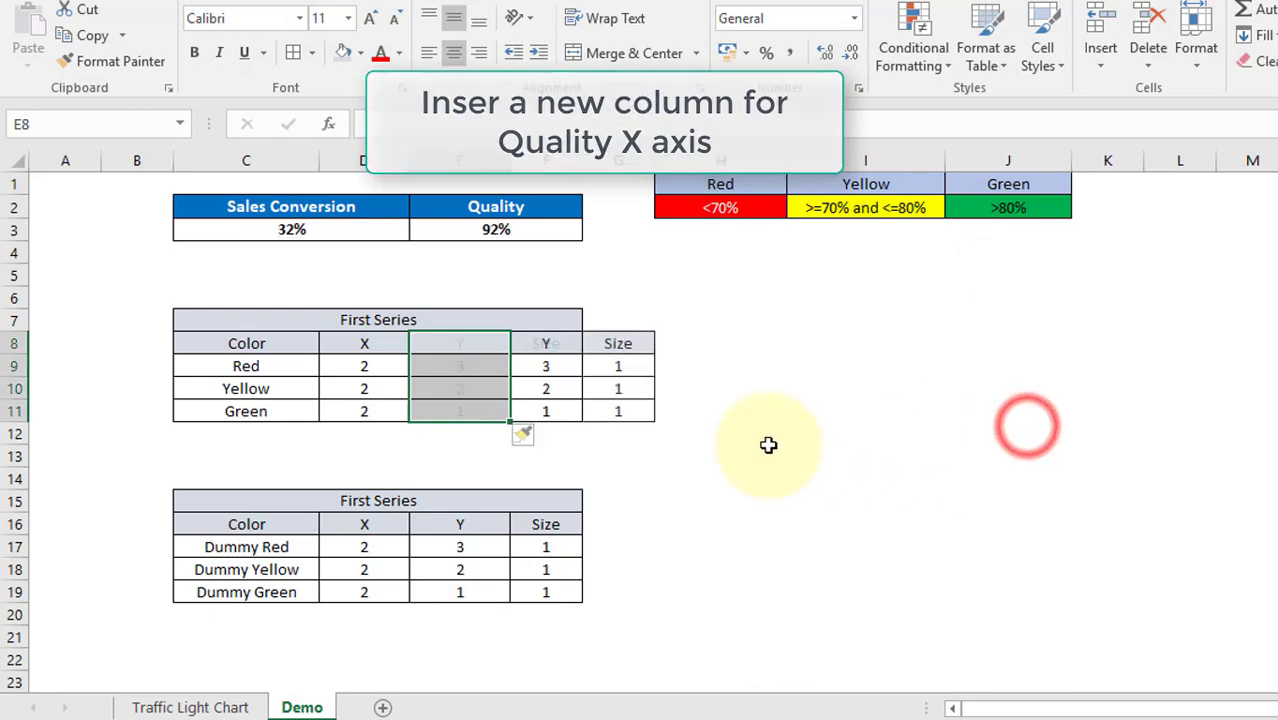
pyautogui.click(402, 456)
# Change the header in D8 of the upper table to "X - Sales".
pyautogui.click(362, 344)
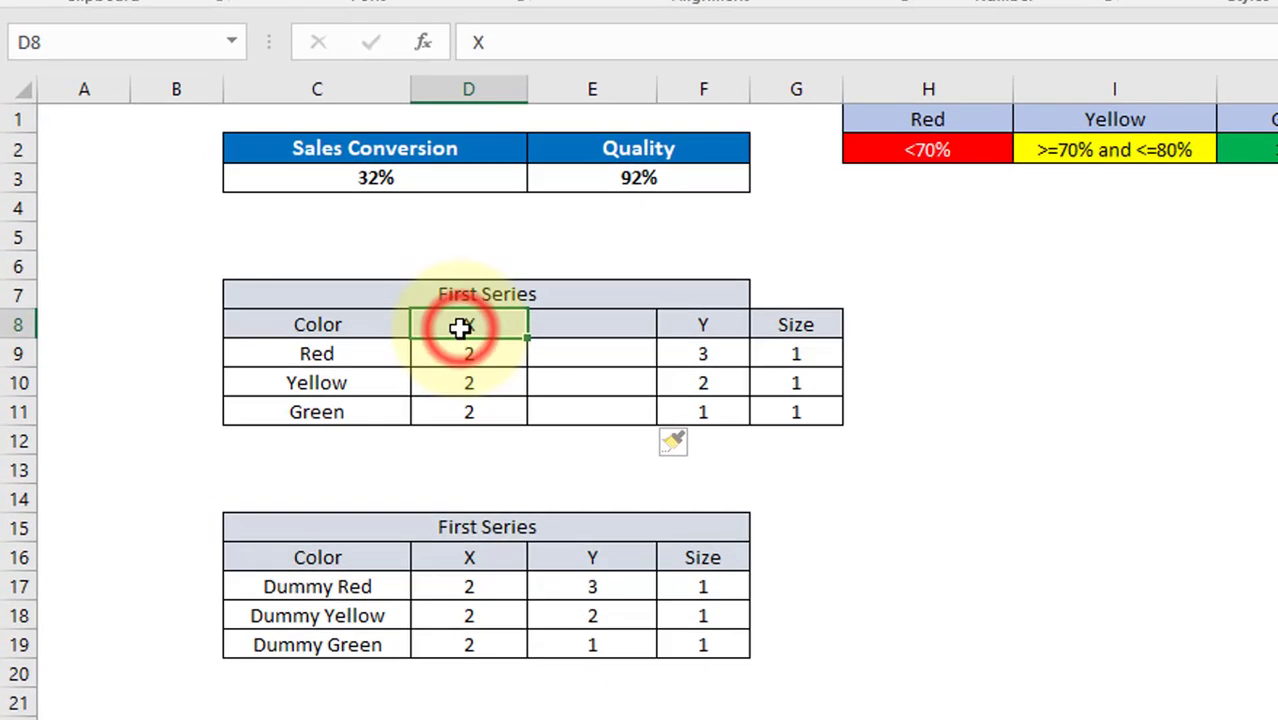
pyautogui.press('F2')
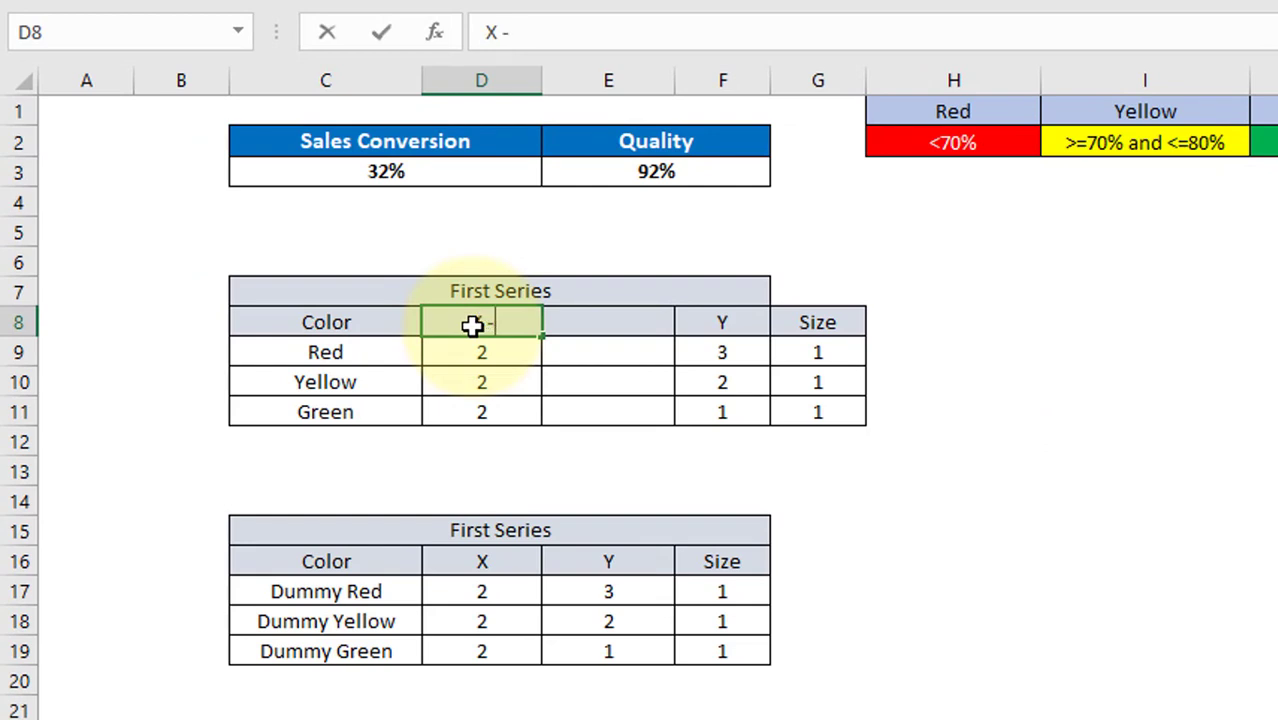
pyautogui.write('- Sales')
pyautogui.press('Return')
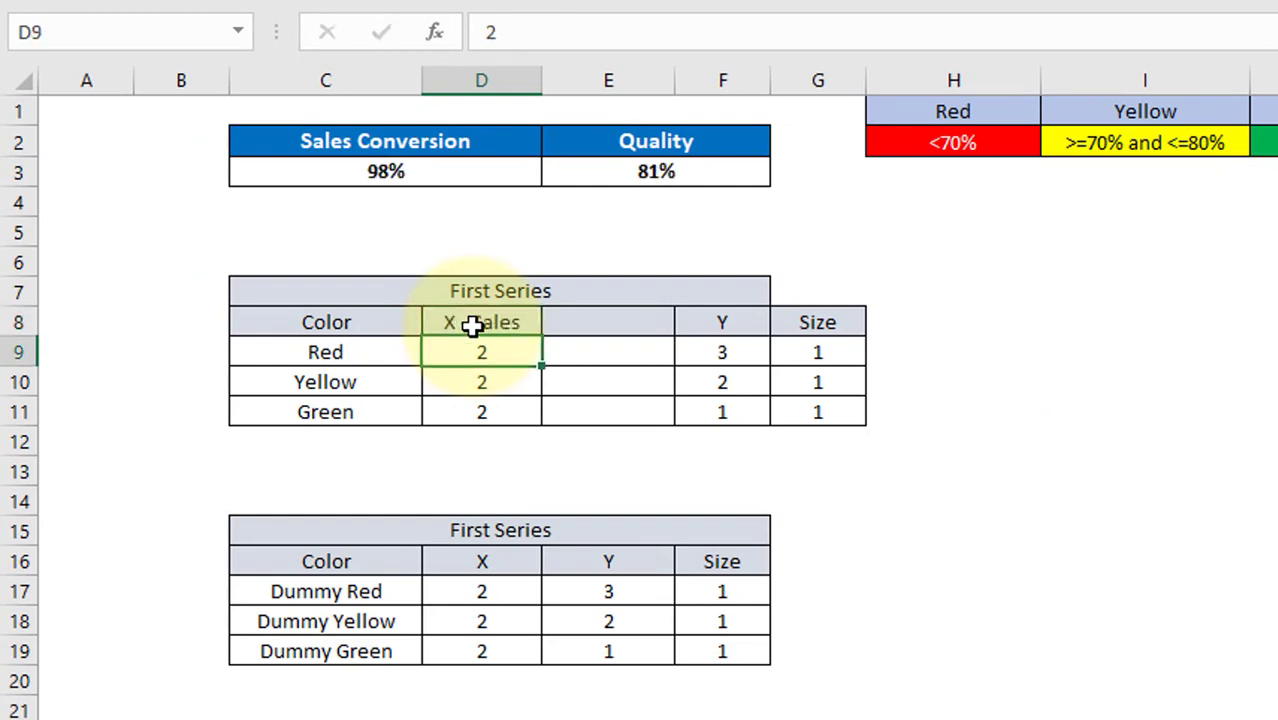
# Enter the header "X - Quality" for the new blank column in E8.
pyautogui.click(590, 322)
pyautogui.write('X - ')
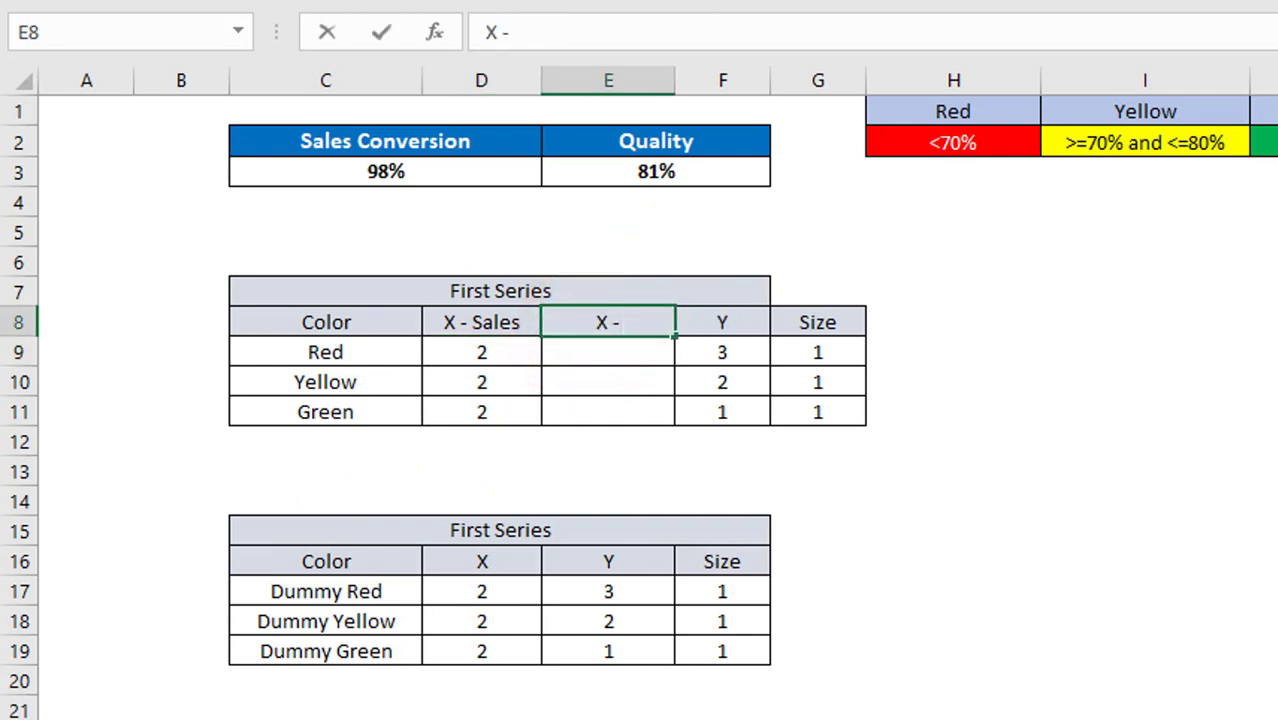
pyautogui.write('Qua')
pyautogui.press('BackSpace')
pyautogui.write('ality')
pyautogui.press('Return')
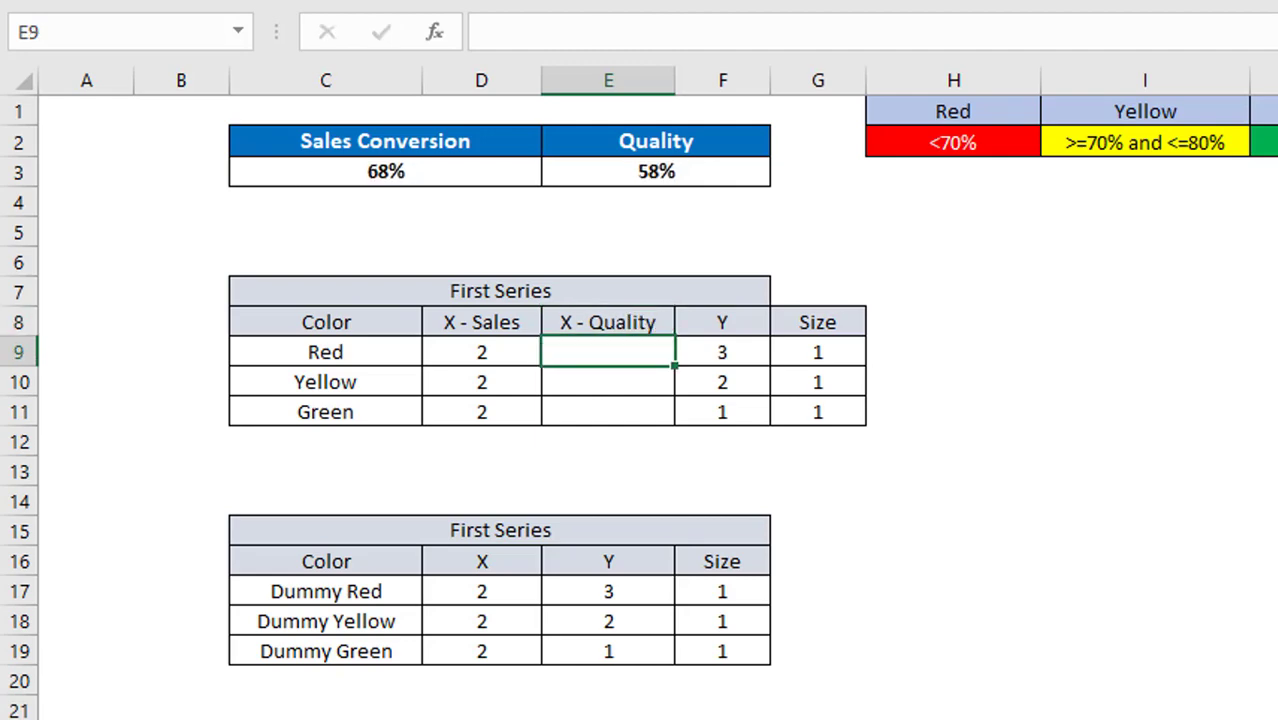
# Merge and center the upper table's First Series heading again across C7:G7.
pyautogui.moveTo(820, 269); pyautogui.dragTo(790, 284)
pyautogui.click(504, 106)
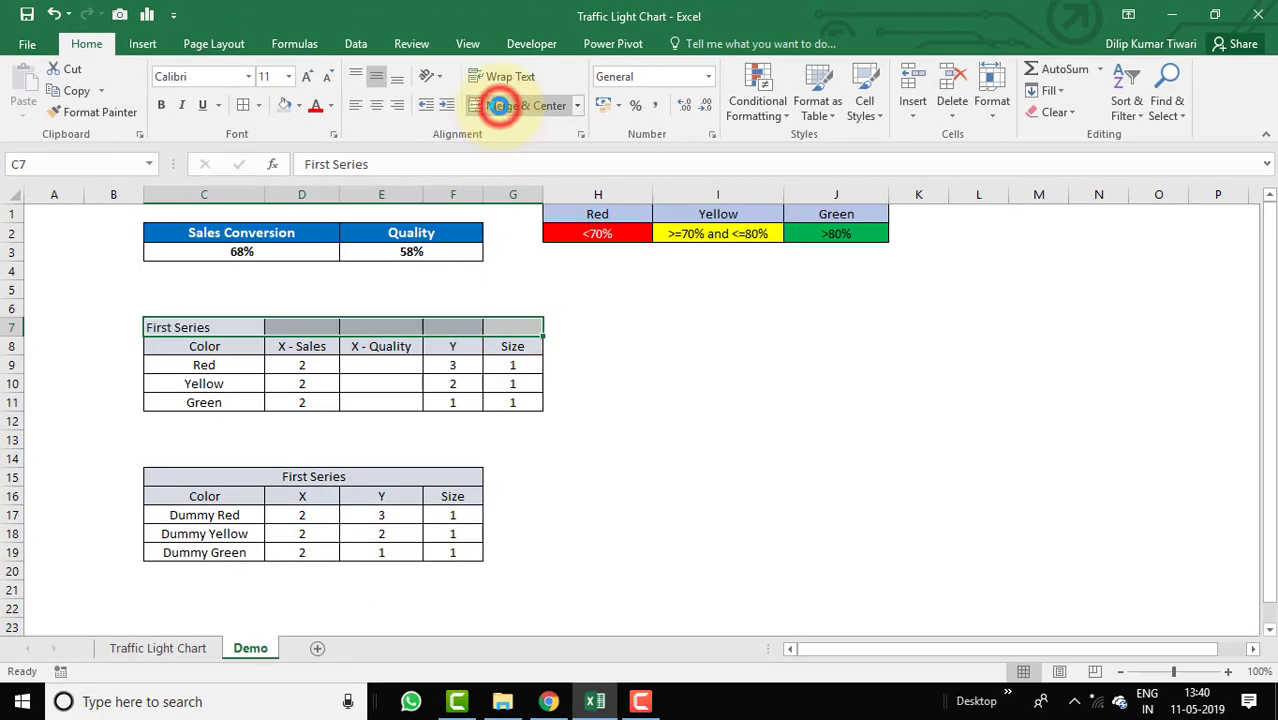
pyautogui.click(504, 106)
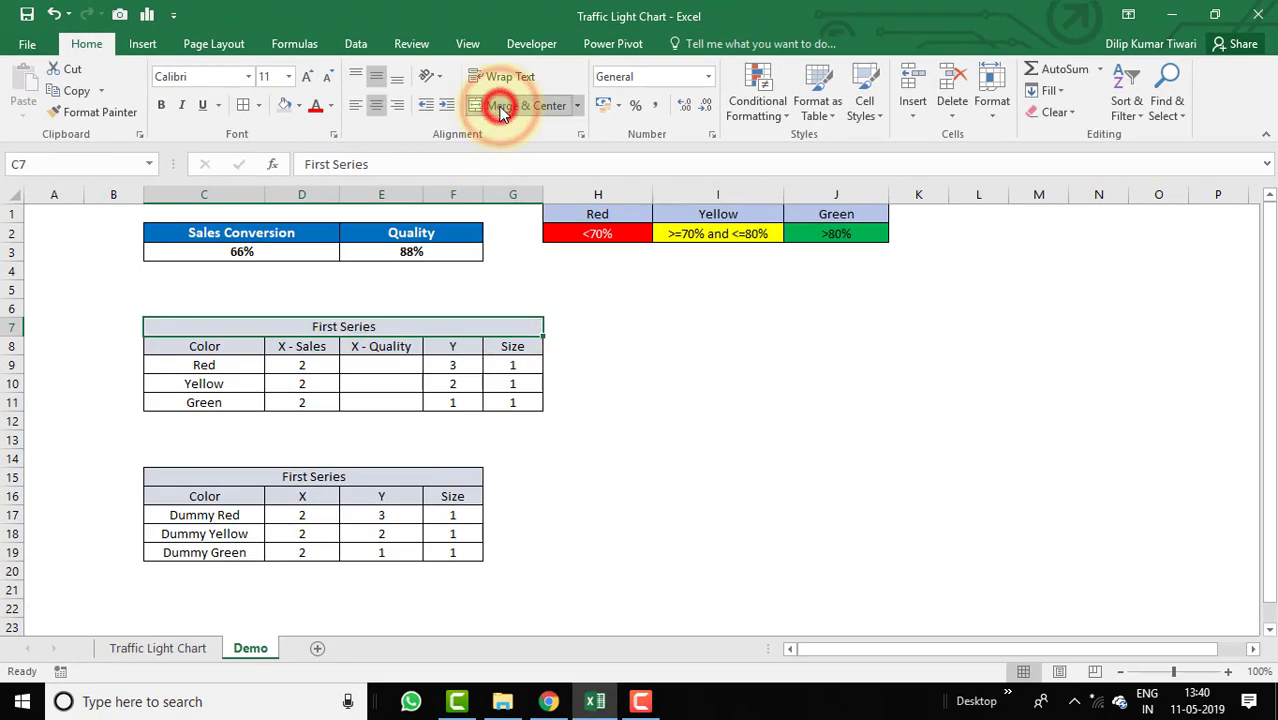
pyautogui.click(662, 380)
pyautogui.click(190, 330)
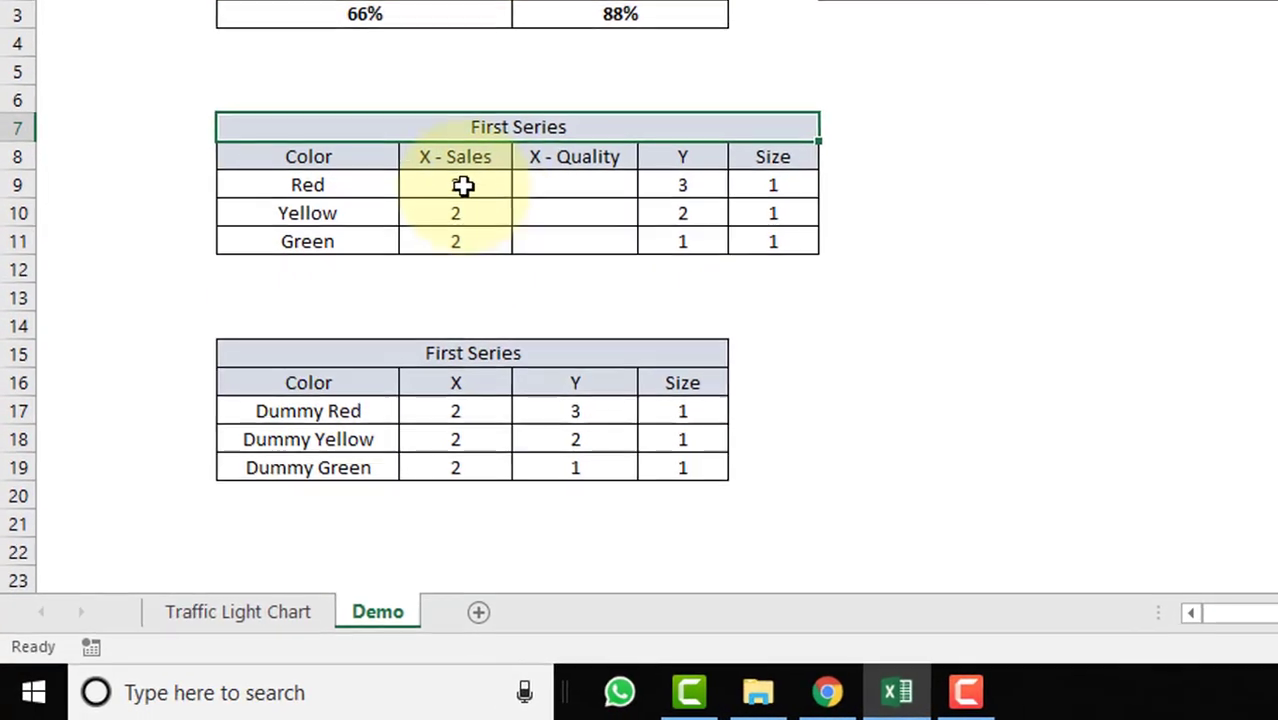
# Set all X - Sales values in D9:D11 to 1.
pyautogui.moveTo(306, 365); pyautogui.dragTo(305, 394)
pyautogui.write('1')
pyautogui.hotkey('ctrl', 'Return')
# Set all X - Quality values in E9:E11 to 1.
pyautogui.moveTo(552, 190); pyautogui.dragTo(563, 230)
pyautogui.write('1')
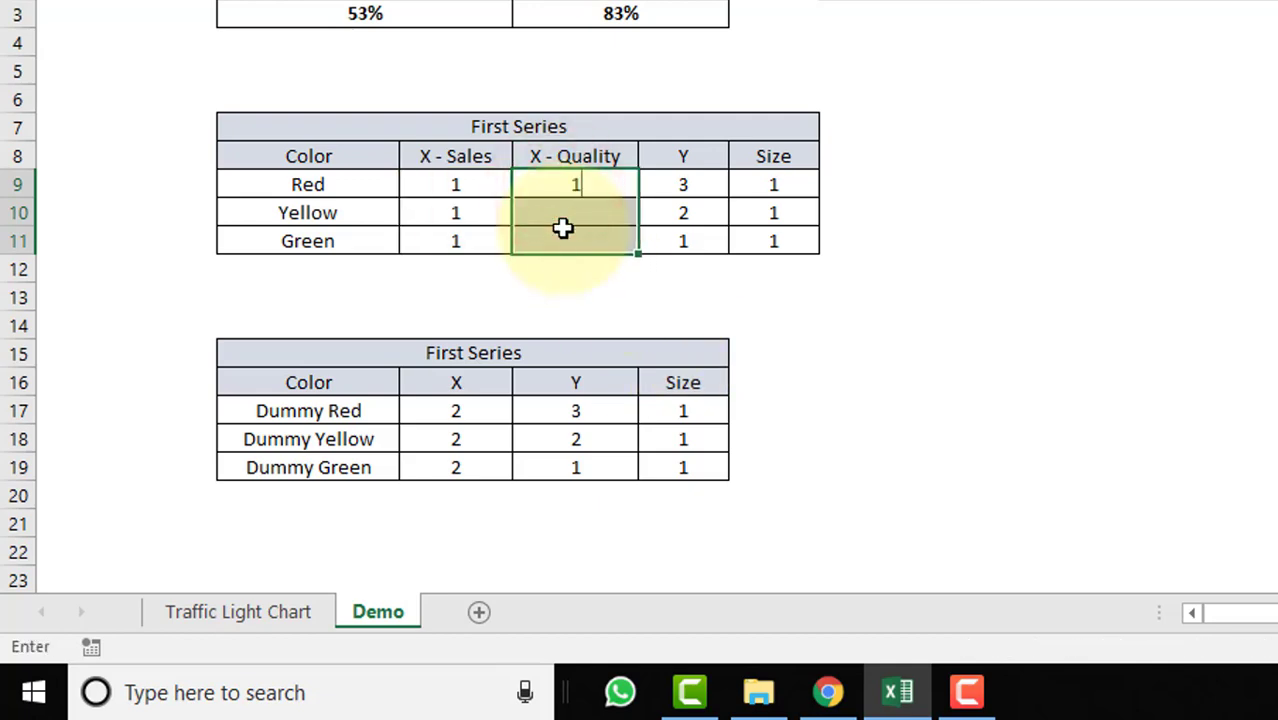
pyautogui.hotkey('ctrl', 'Return')
pyautogui.click(1225, 262)
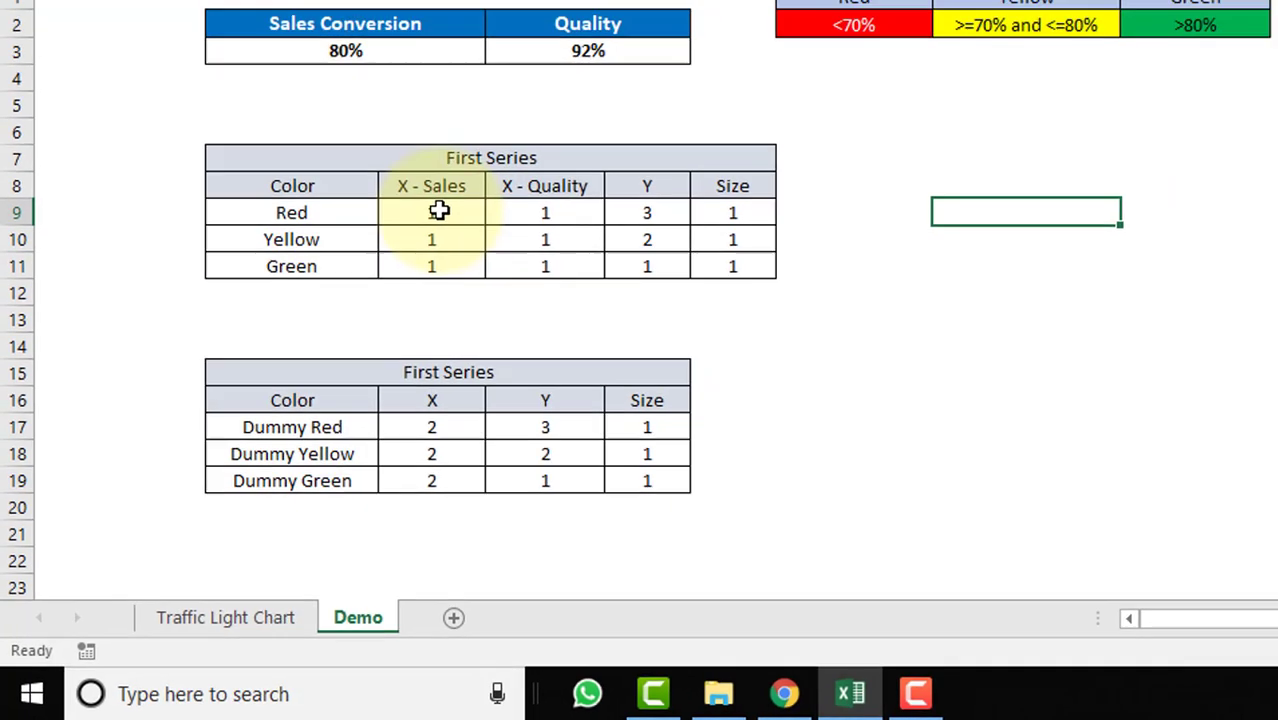
pyautogui.moveTo(421, 203); pyautogui.dragTo(515, 248)
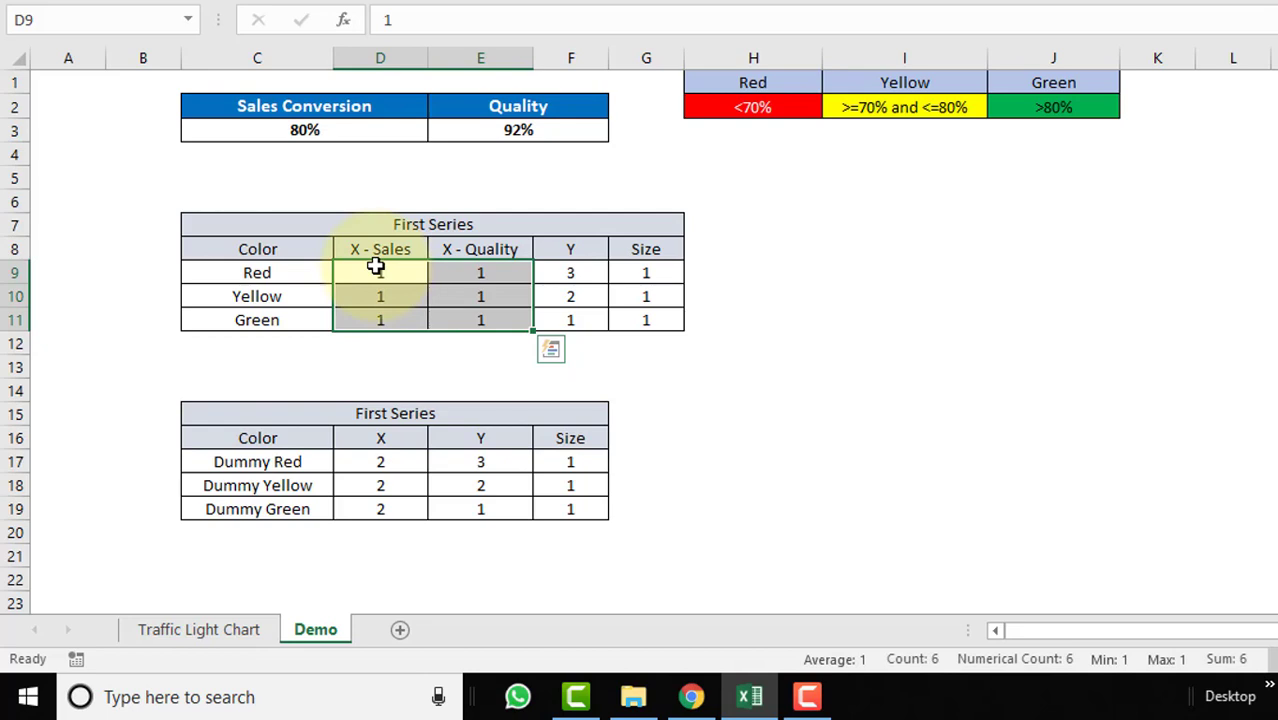
pyautogui.moveTo(376, 265); pyautogui.dragTo(378, 318)
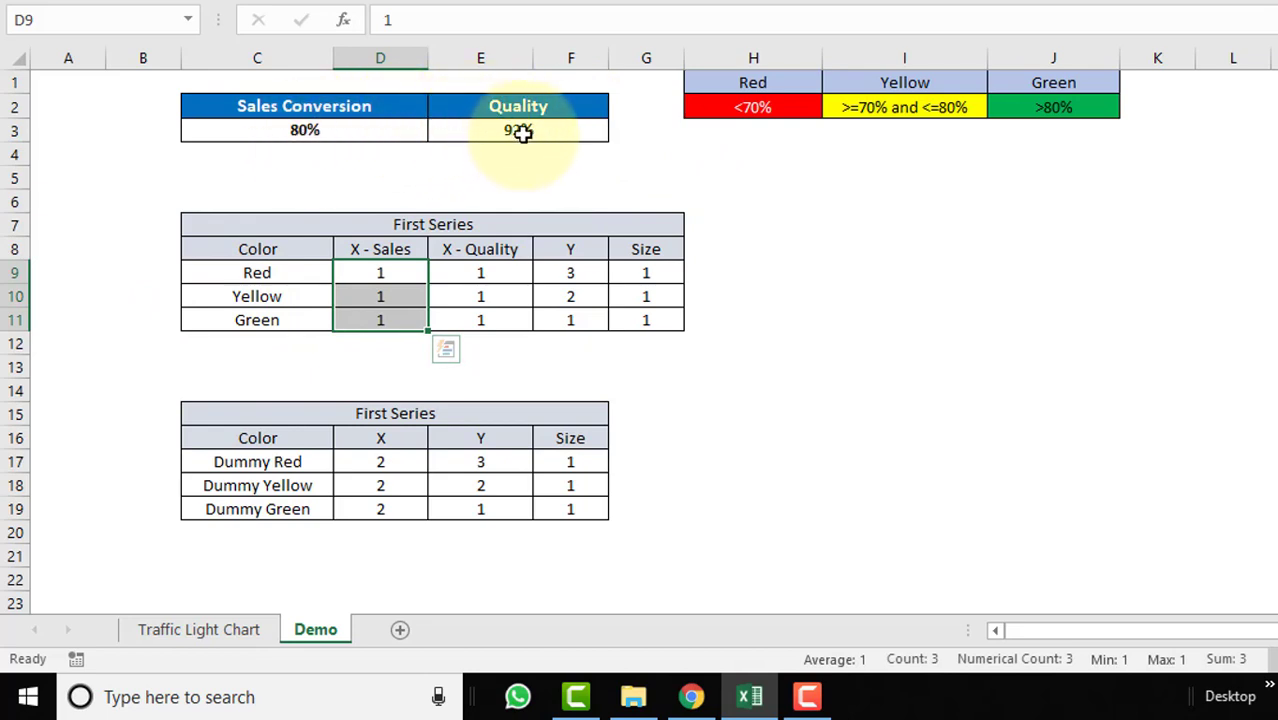
pyautogui.press('Escape')
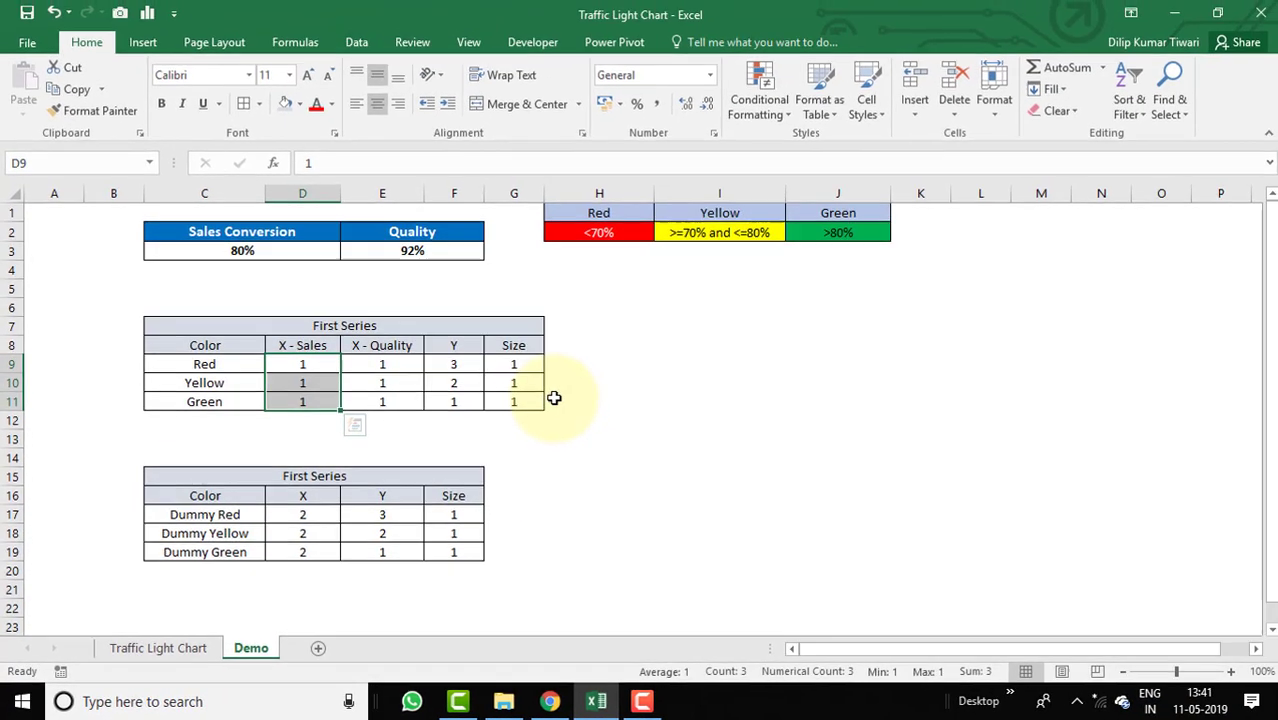
pyautogui.click(694, 320)
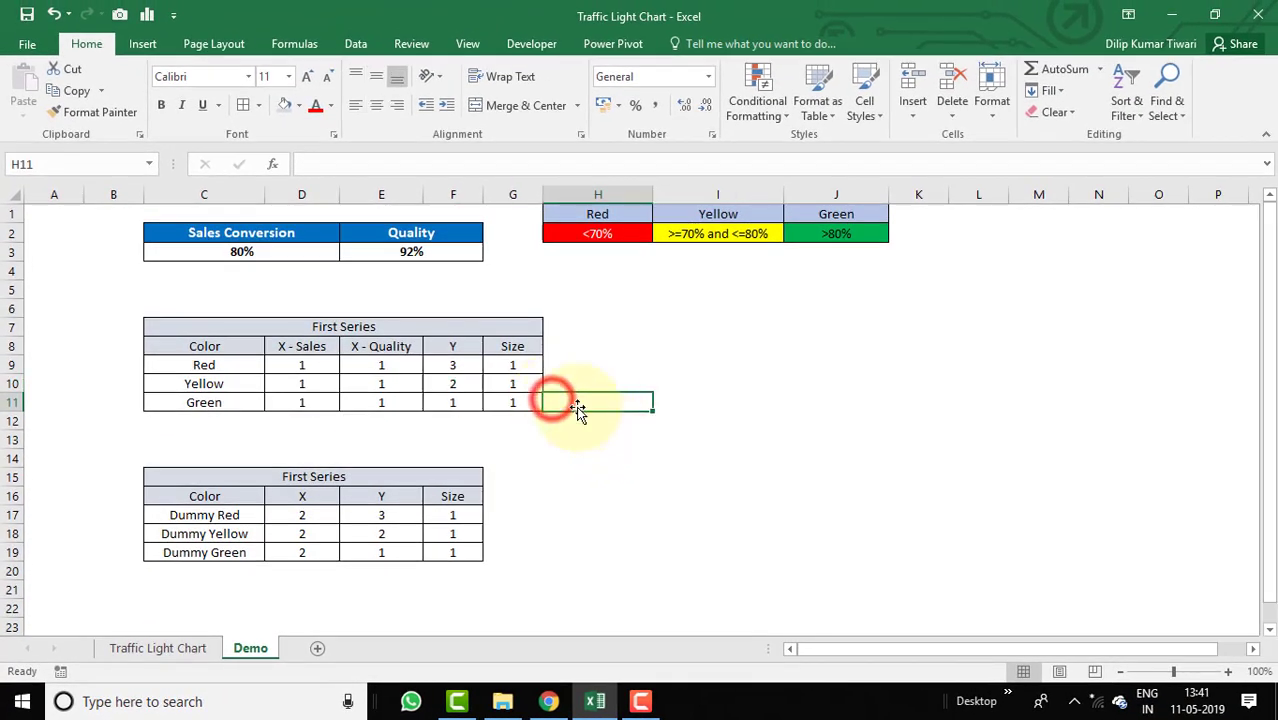
# Insert a 3-D Bubble chart from the dummy X values in D17:D19 and place it beside the two helper tables.
pyautogui.moveTo(302, 512); pyautogui.dragTo(303, 552)
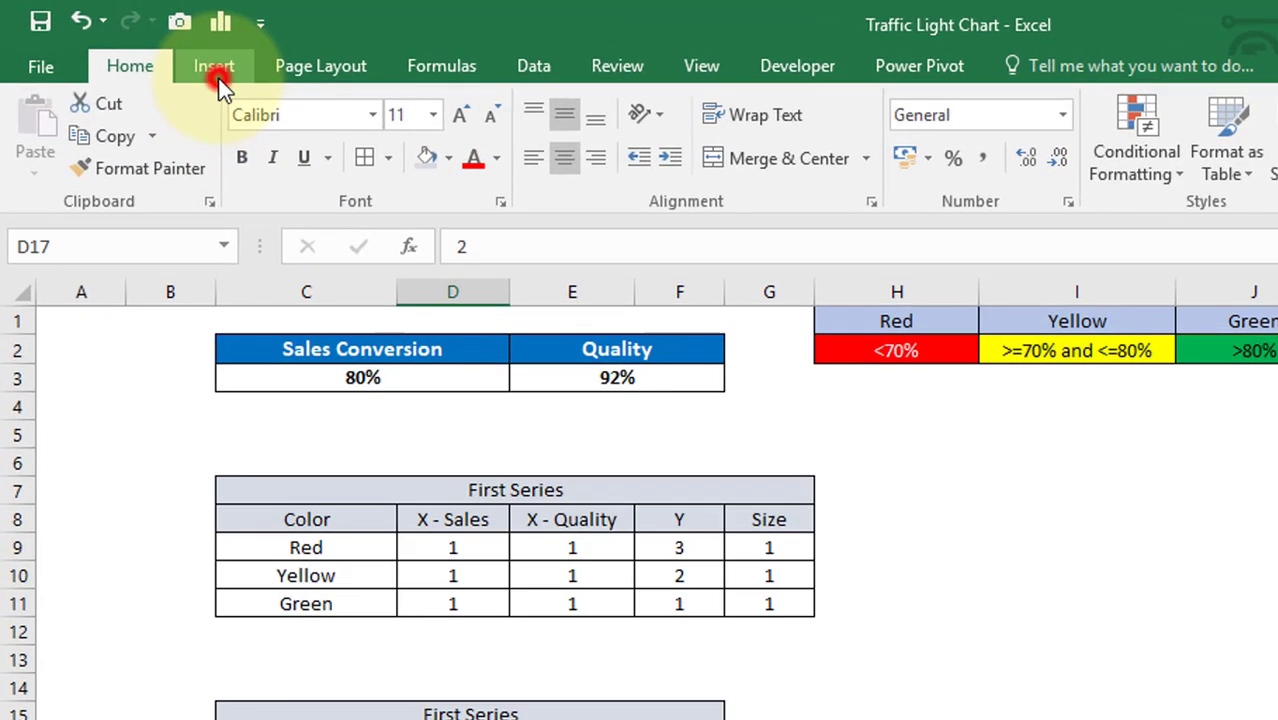
pyautogui.click(146, 47)
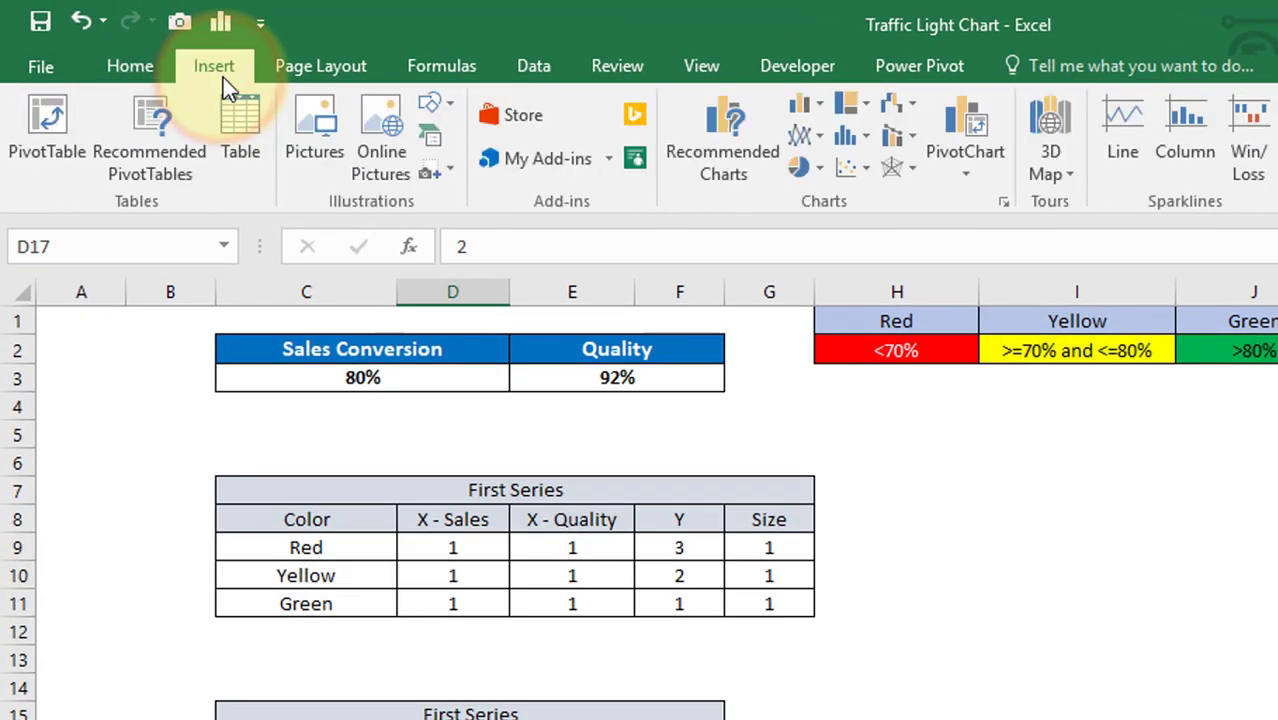
pyautogui.click(868, 169)
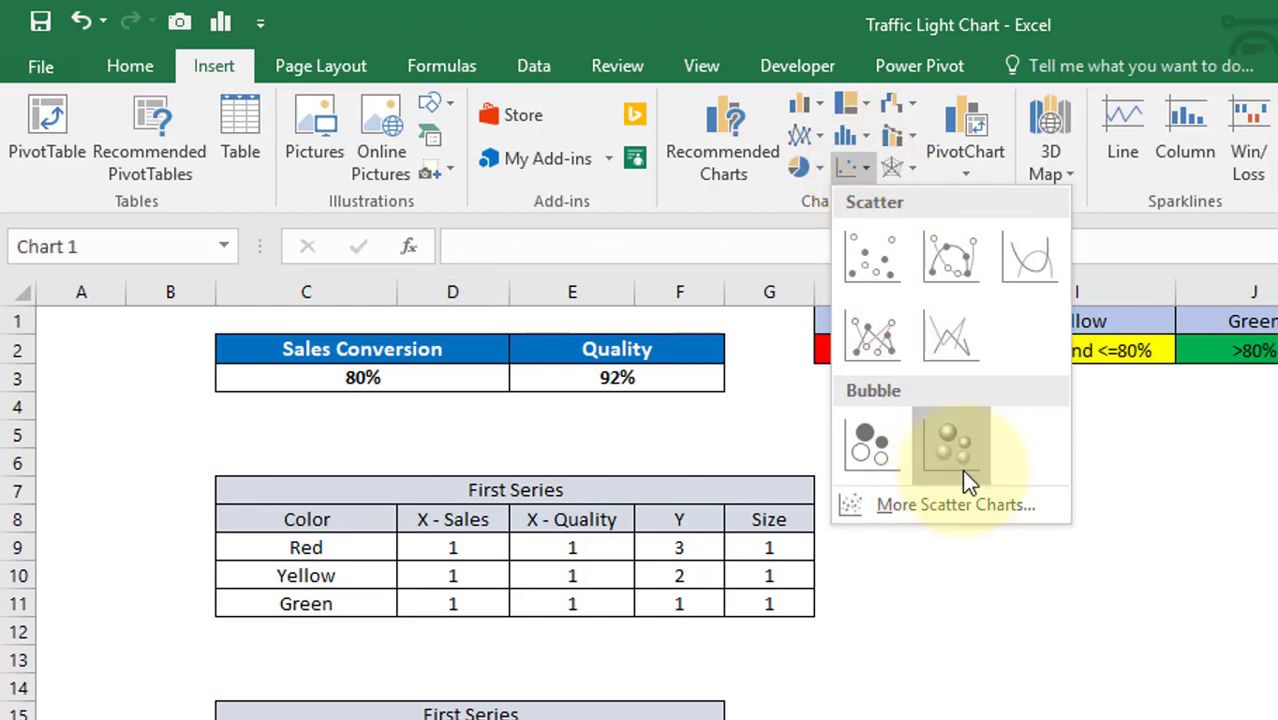
pyautogui.click(961, 469)
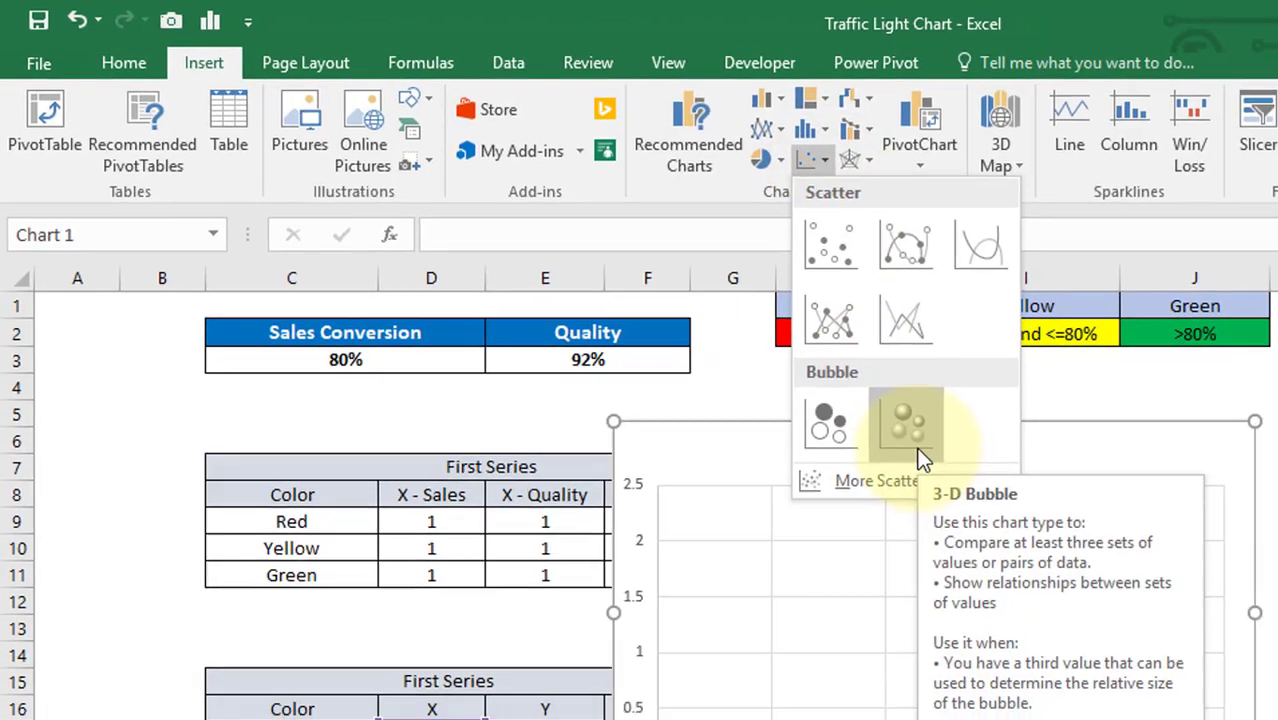
pyautogui.moveTo(701, 329); pyautogui.dragTo(879, 312)
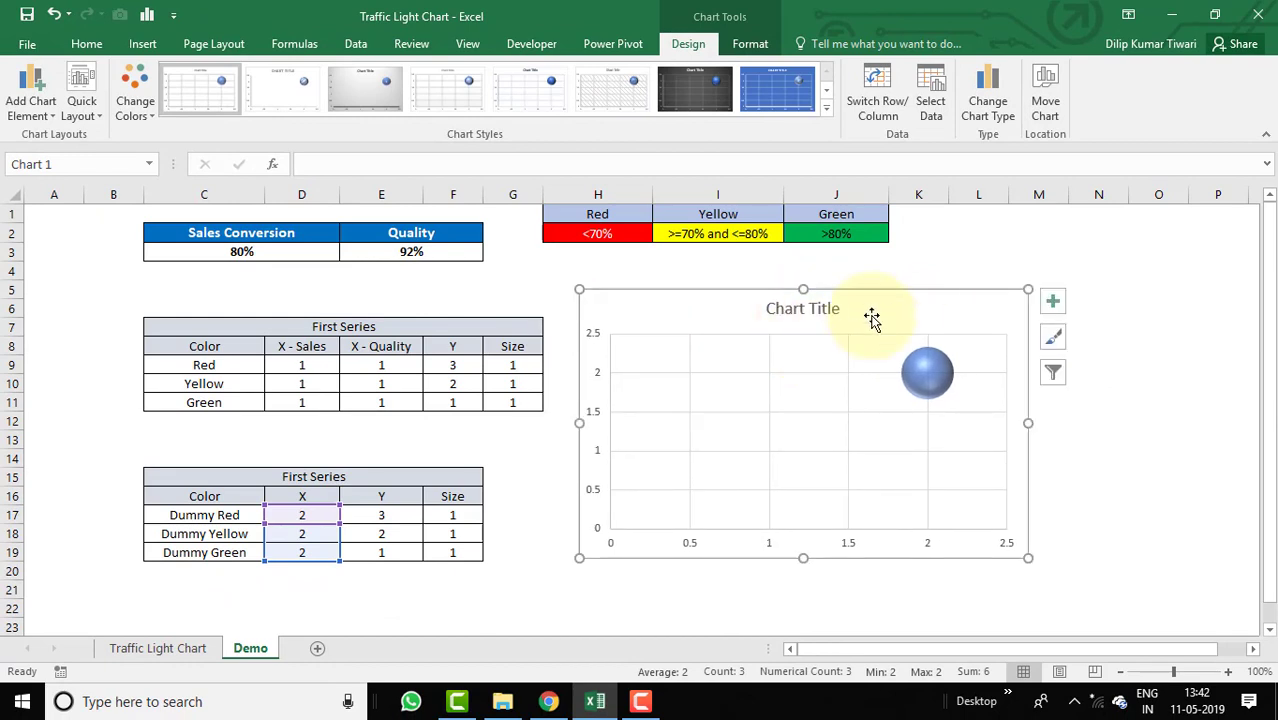
pyautogui.click(1141, 415)
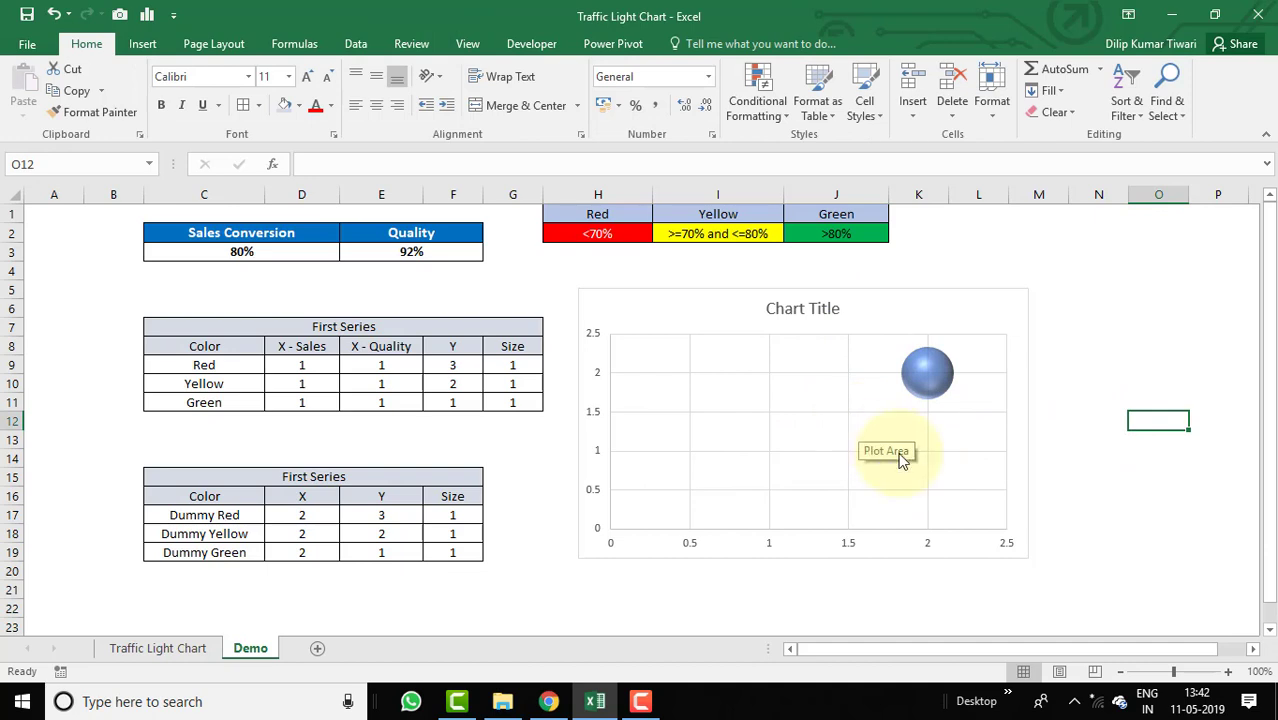
# Open the bubble chart's data source settings and remove the default Series1.
pyautogui.click(870, 305)
pyautogui.rightClick(870, 303)
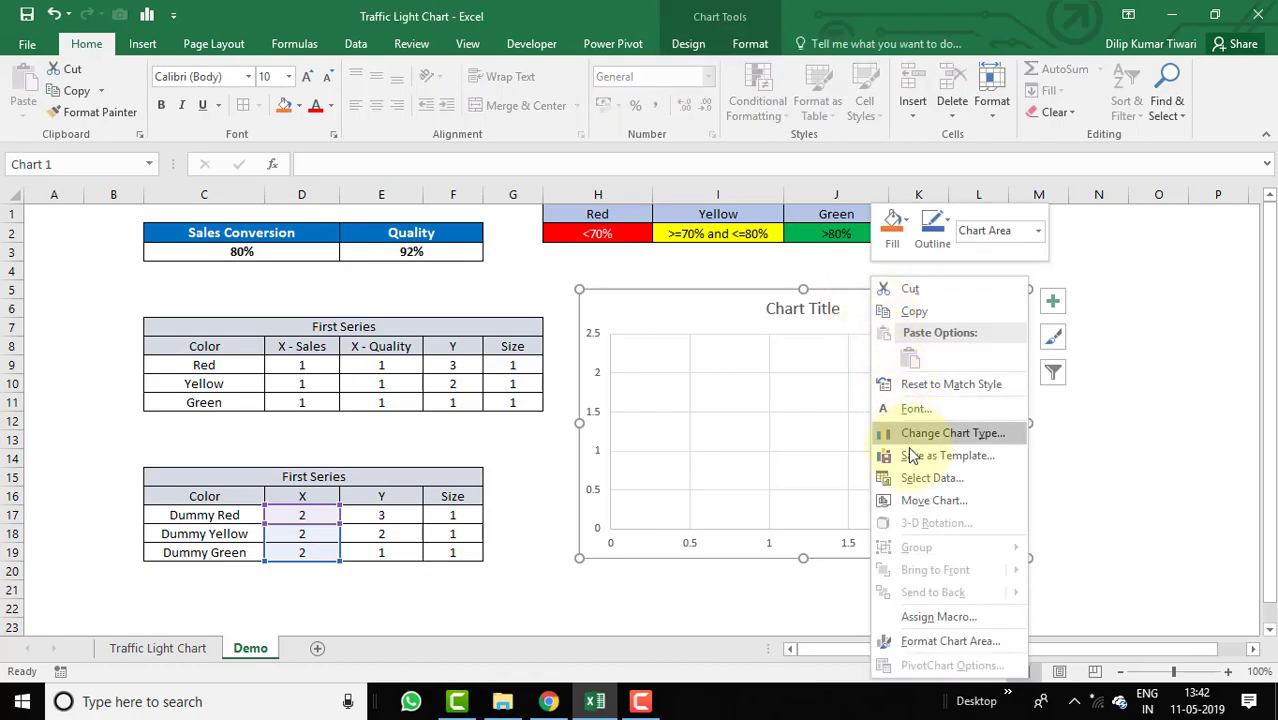
pyautogui.click(917, 480)
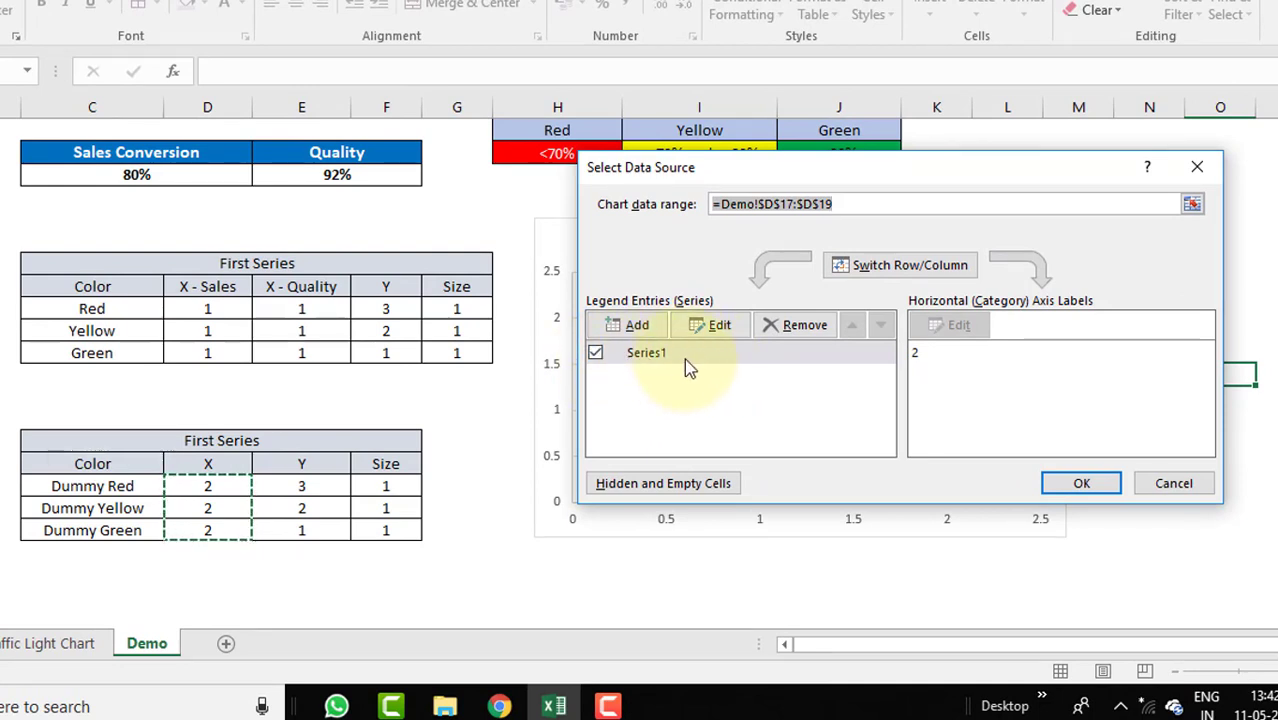
pyautogui.click(659, 361)
pyautogui.click(657, 358)
pyautogui.click(812, 325)
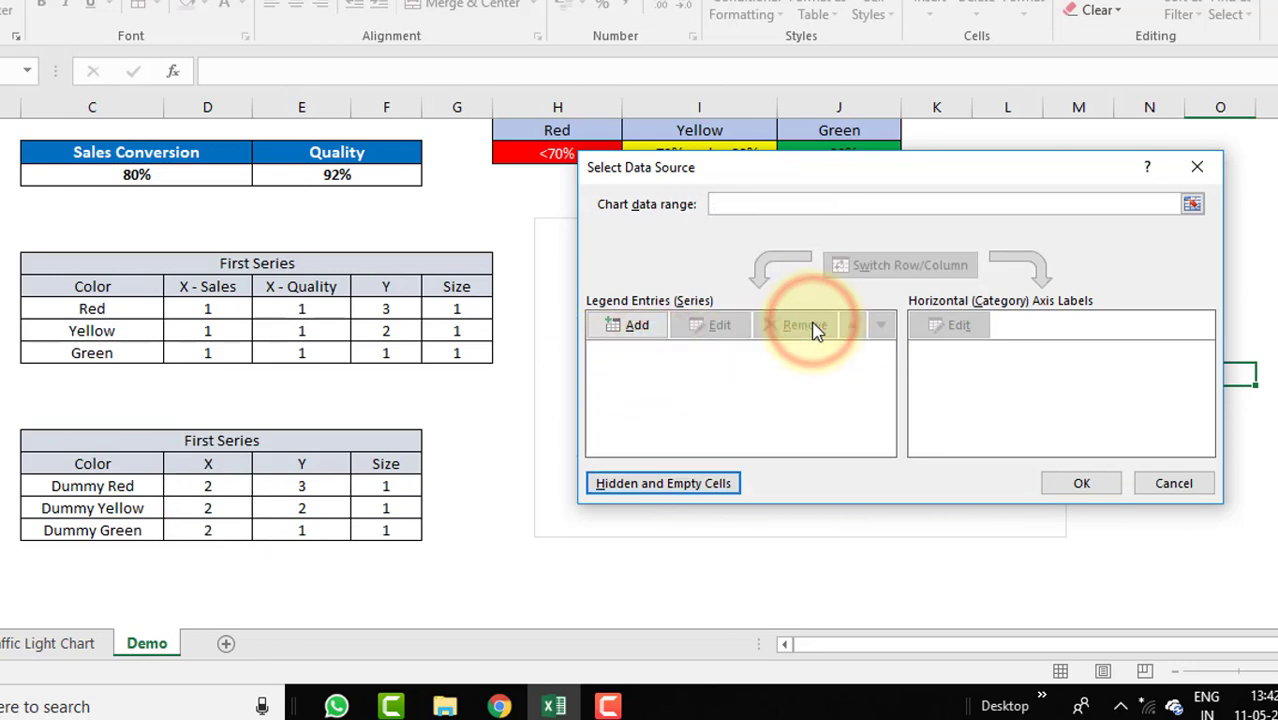
# Add a series named from C15 with X values D17:D19, Y values E17:E19 and bubble sizes F17:F19.
pyautogui.click(626, 325)
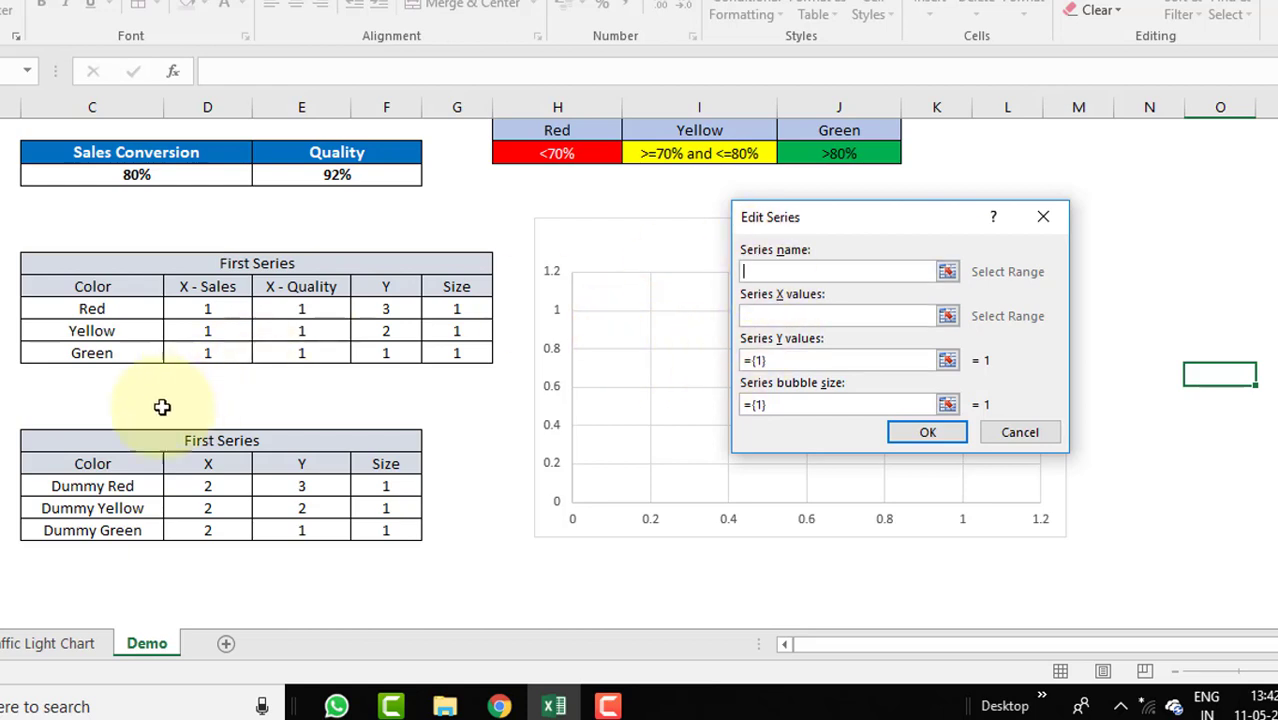
pyautogui.click(188, 430)
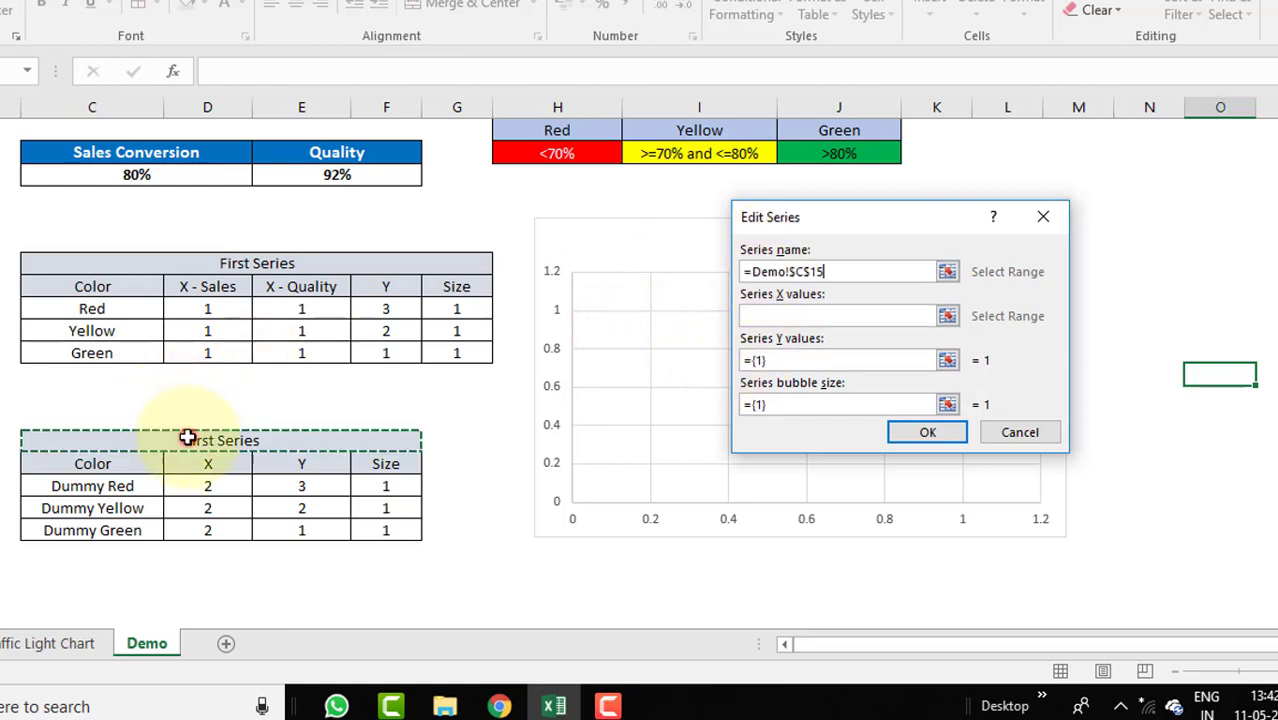
pyautogui.click(783, 314)
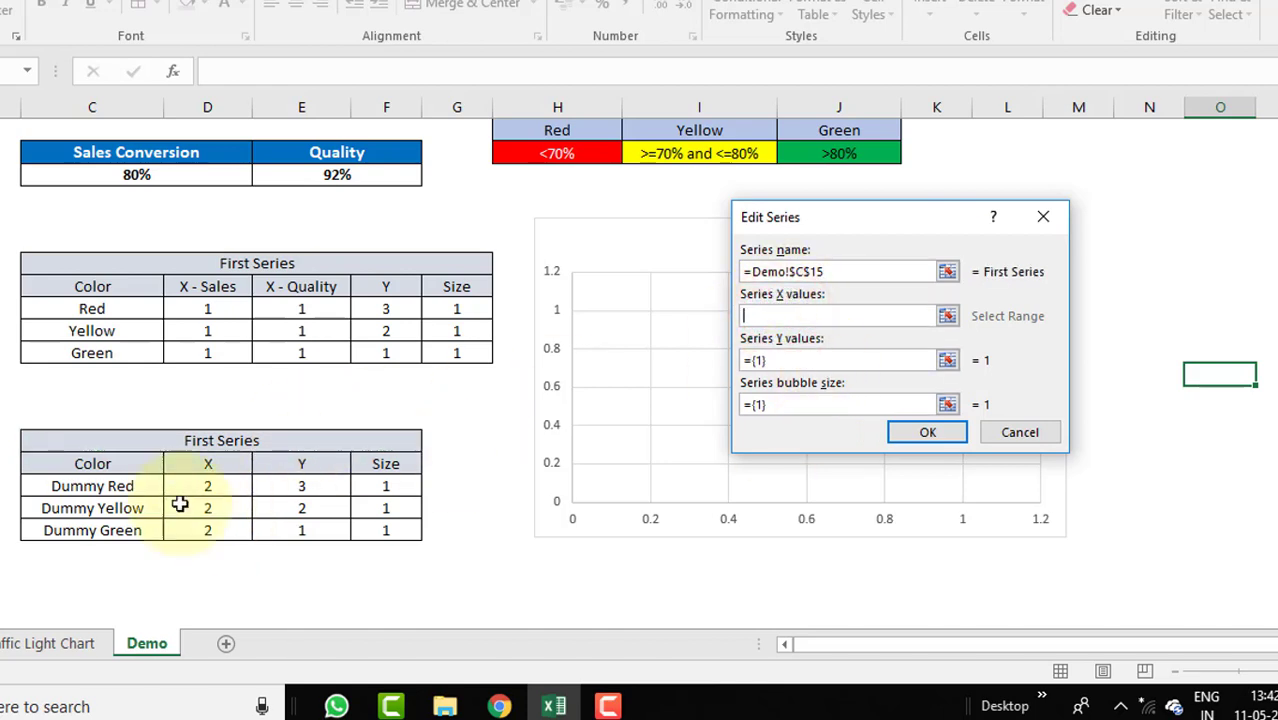
pyautogui.moveTo(188, 489); pyautogui.dragTo(188, 528)
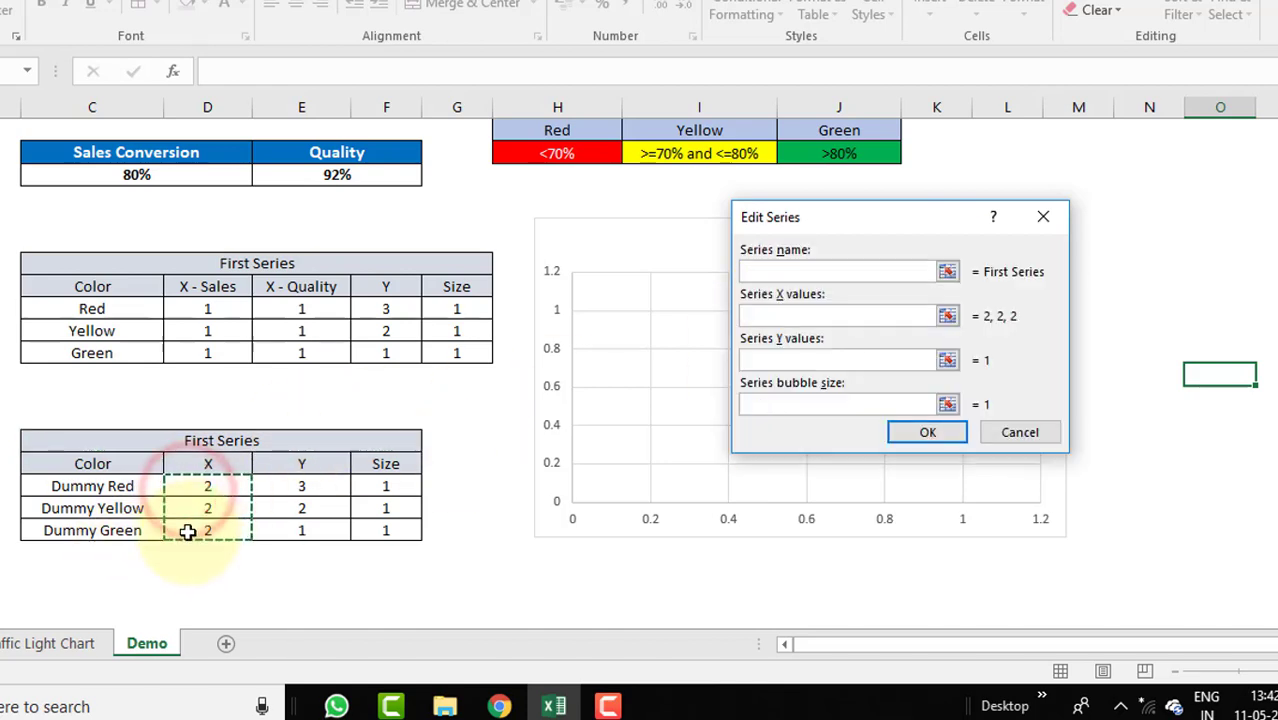
pyautogui.click(820, 361)
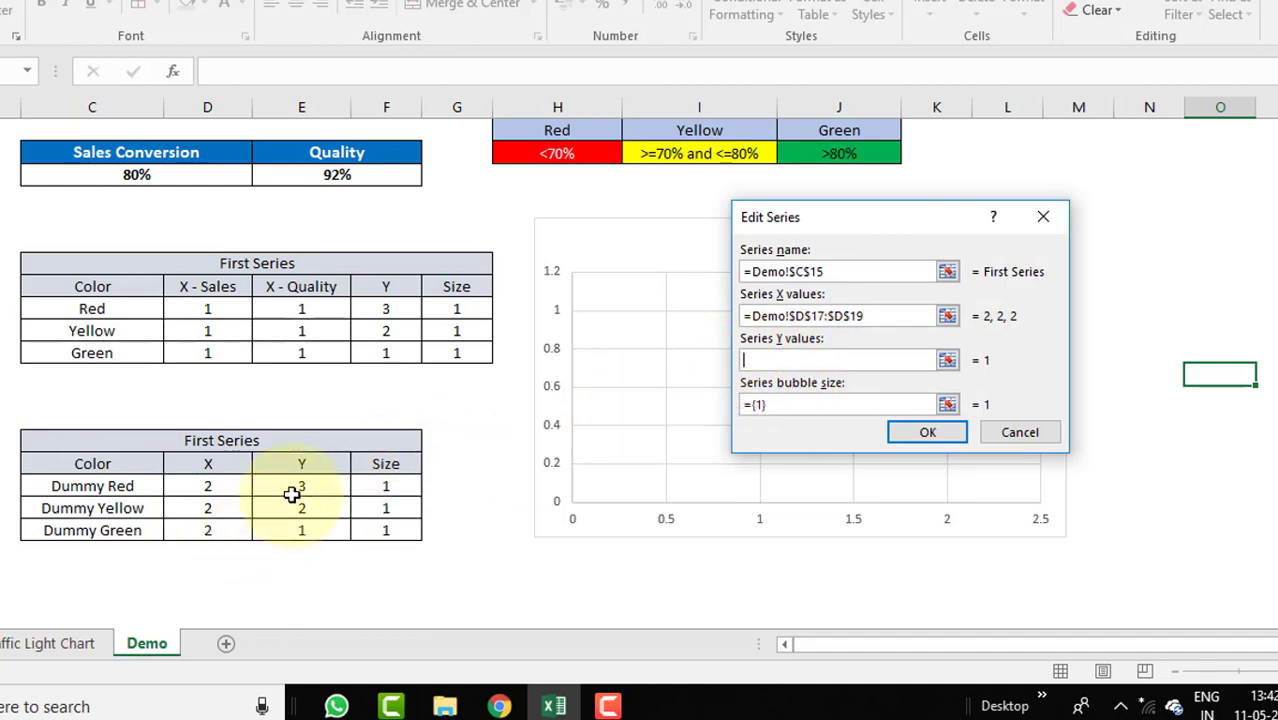
pyautogui.moveTo(290, 487); pyautogui.dragTo(298, 530)
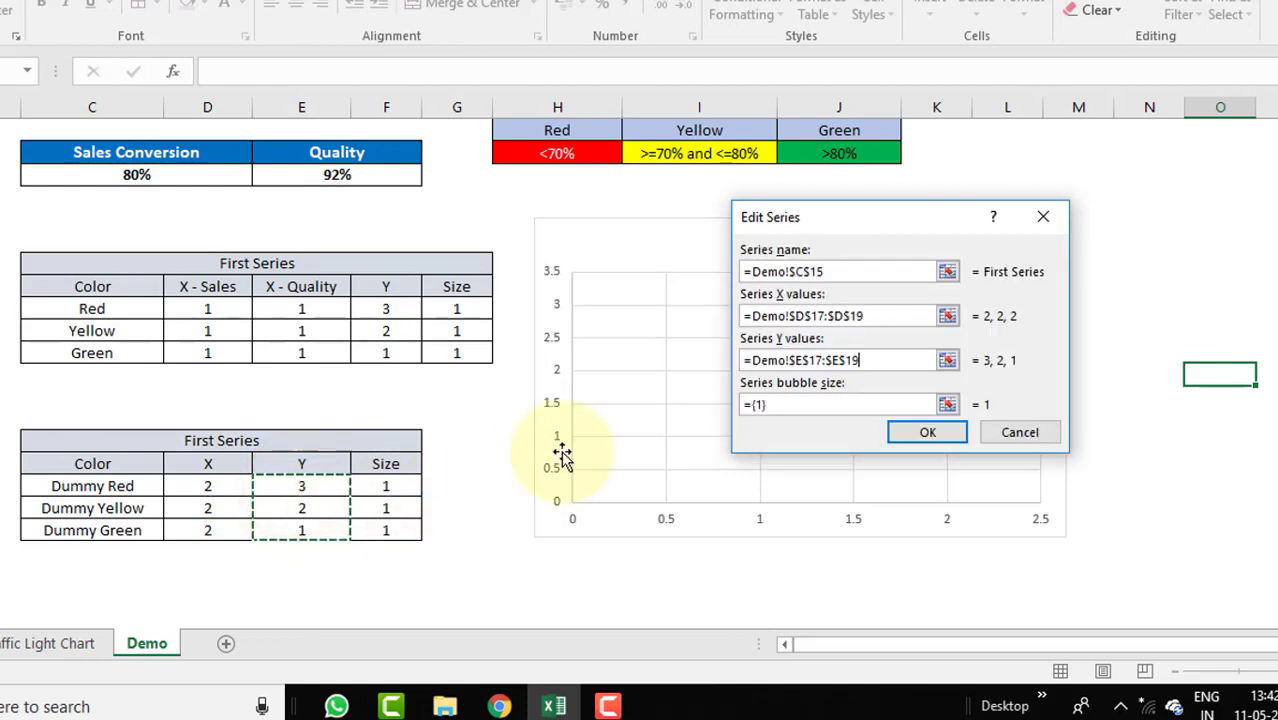
pyautogui.moveTo(788, 404); pyautogui.dragTo(735, 425)
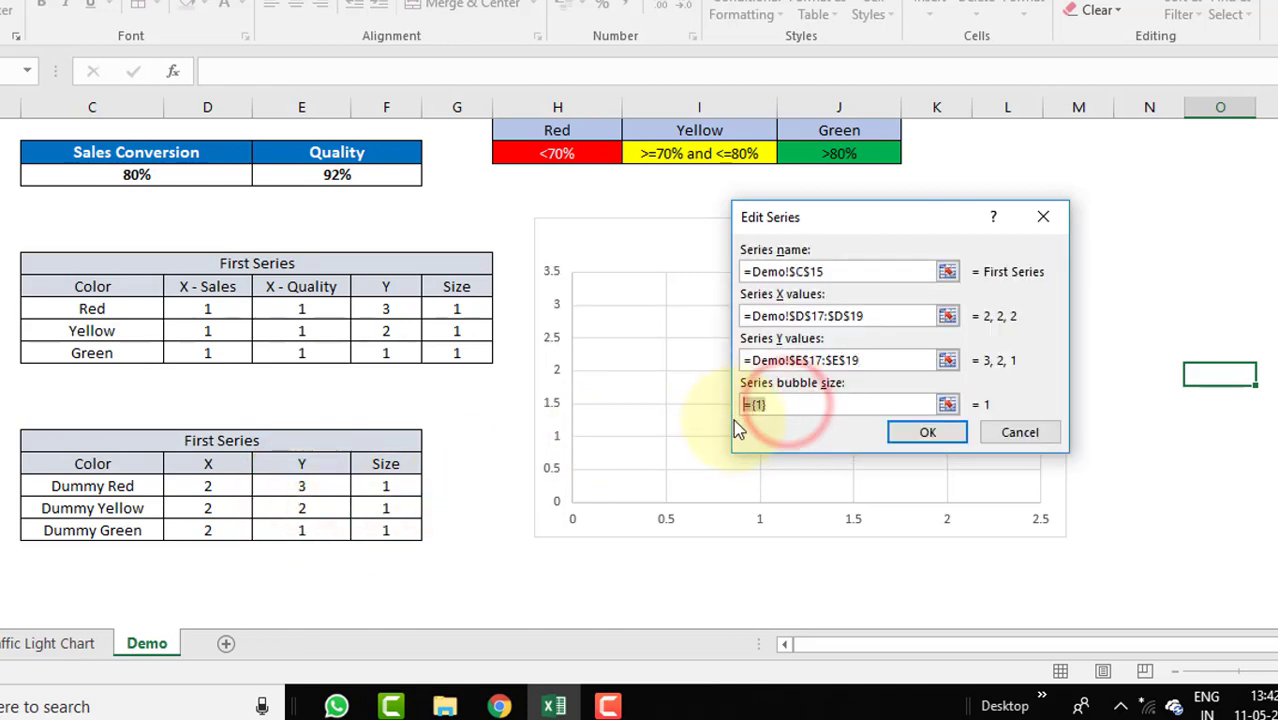
pyautogui.moveTo(377, 487); pyautogui.dragTo(379, 526)
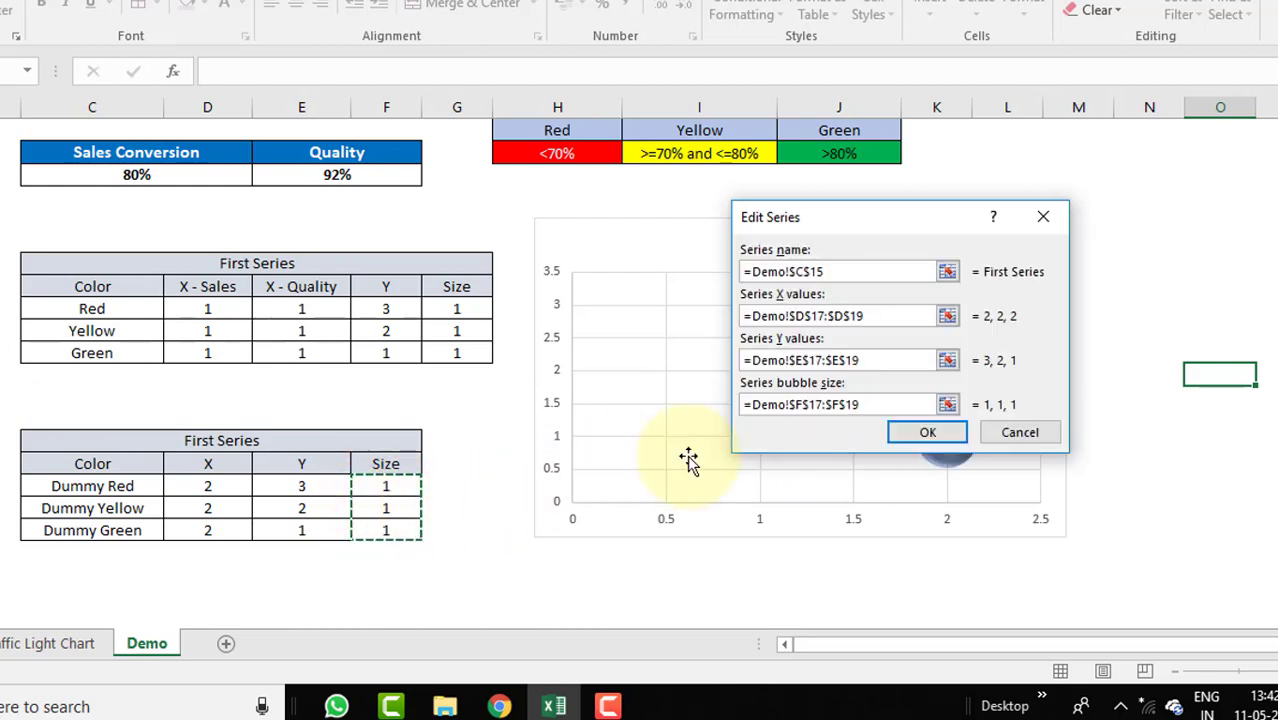
pyautogui.click(935, 433)
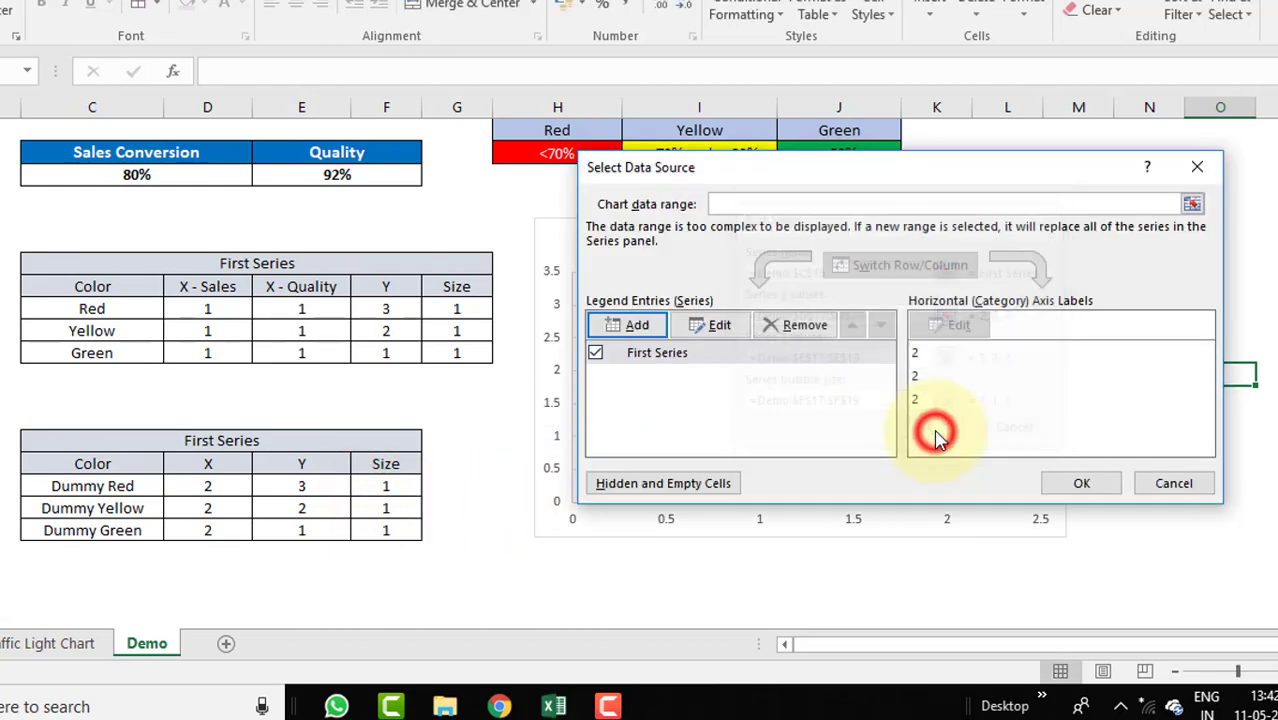
pyautogui.click(1081, 484)
pyautogui.click(1100, 452)
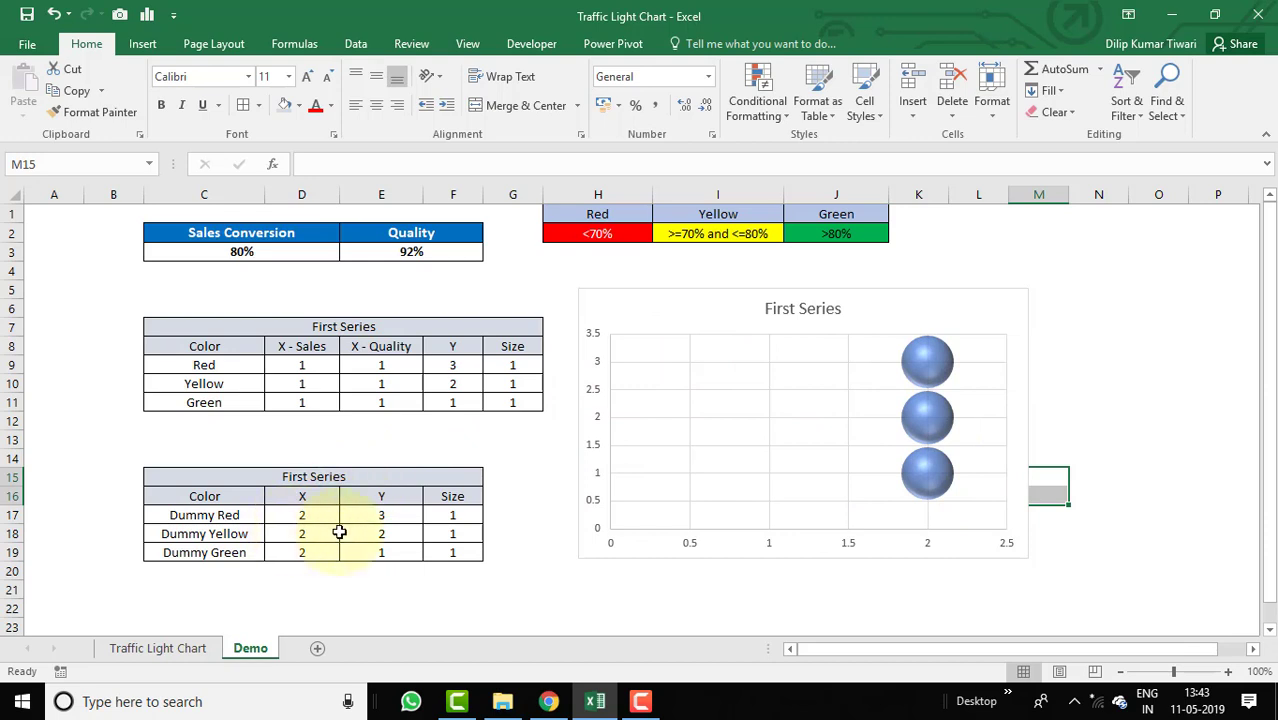
# Set the chart's horizontal axis bounds to a minimum of 0 and a maximum of 4.
pyautogui.click(304, 514)
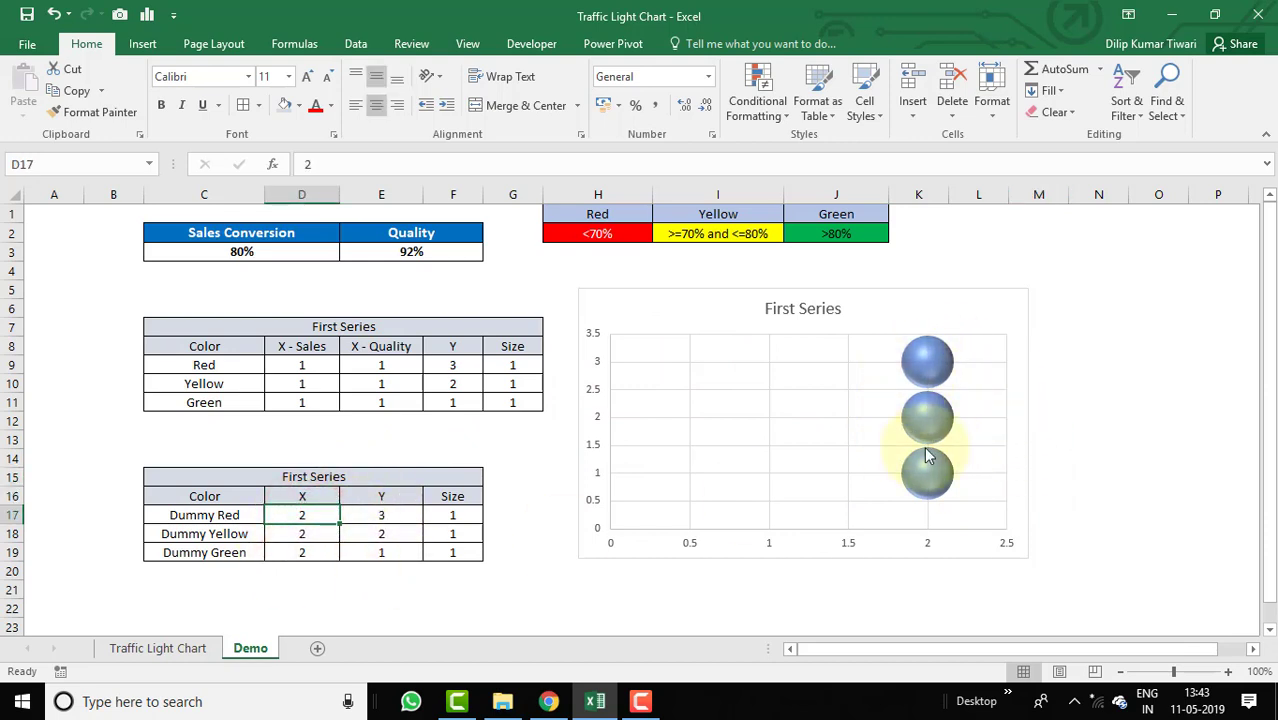
pyautogui.rightClick(767, 551)
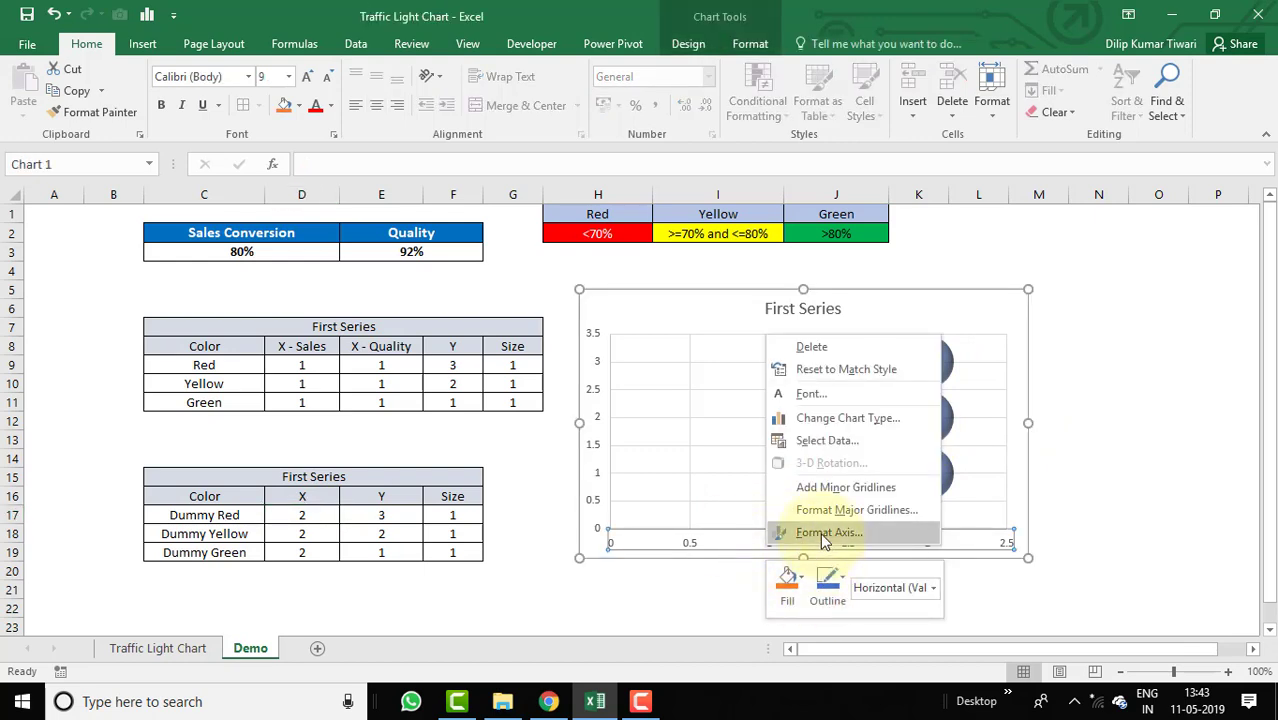
pyautogui.click(822, 532)
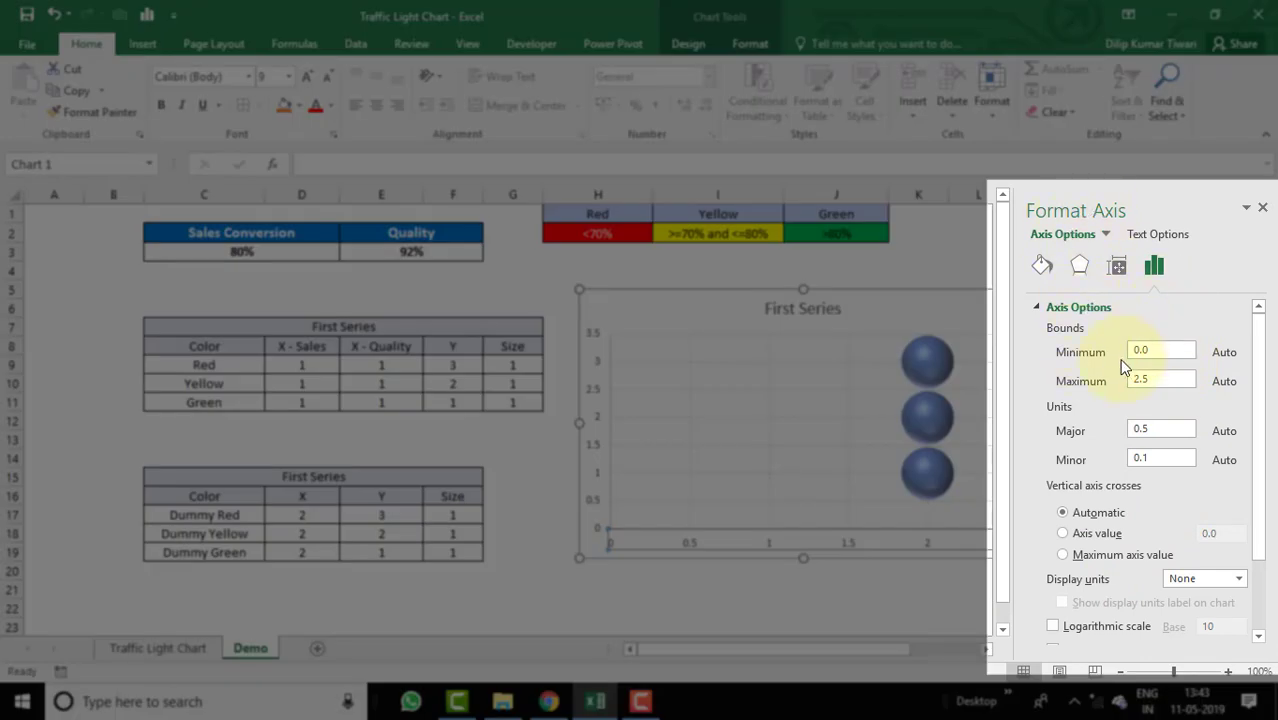
pyautogui.doubleClick(1131, 352)
pyautogui.click(1163, 388)
pyautogui.doubleClick(1137, 376)
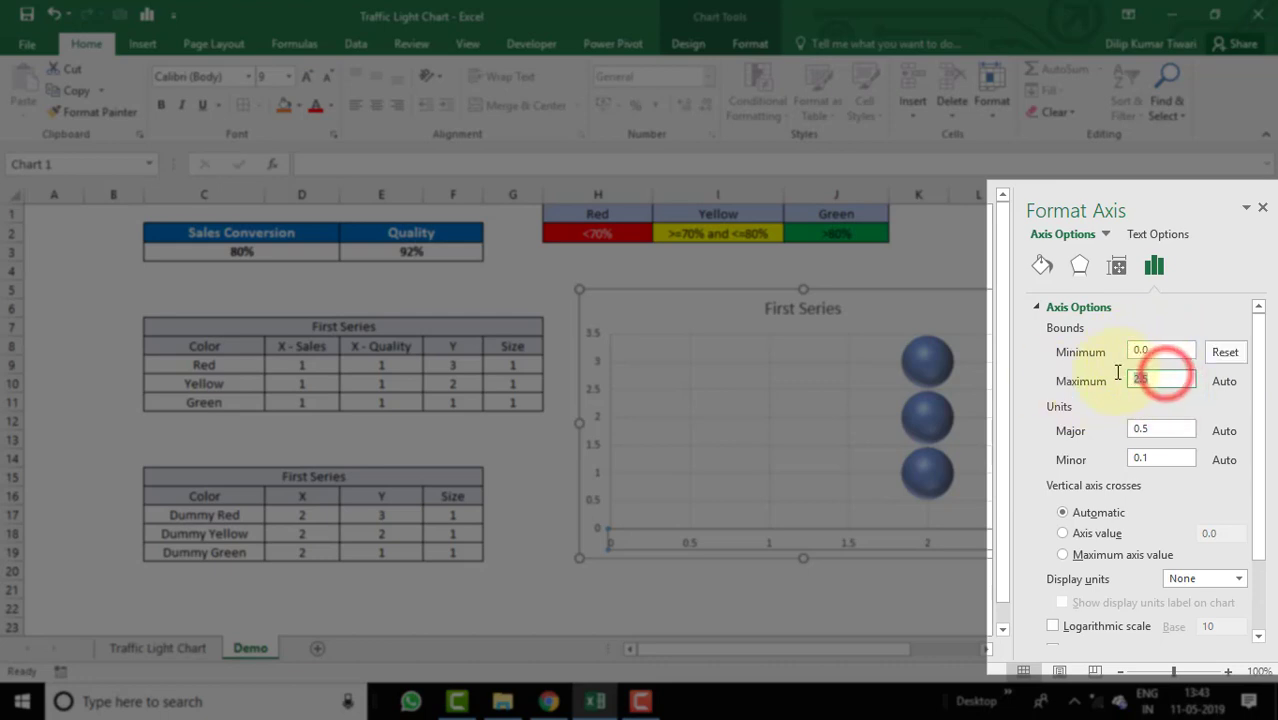
pyautogui.click(1150, 345)
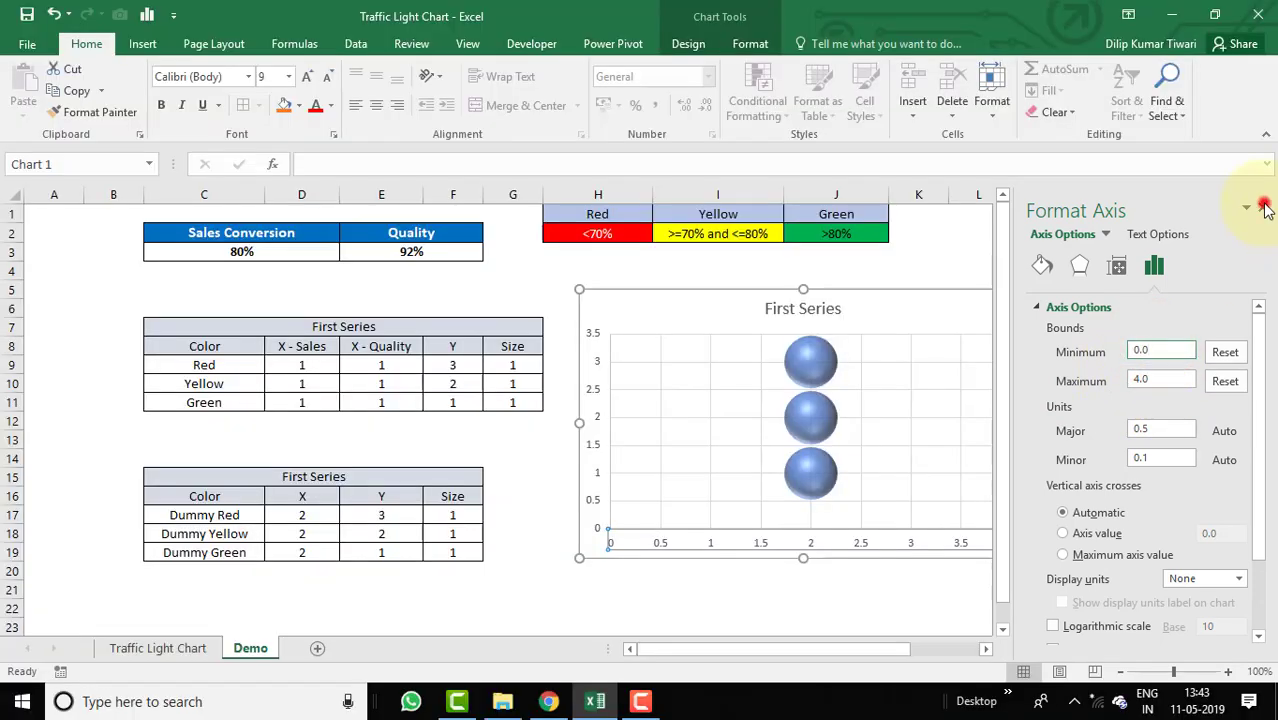
pyautogui.click(1264, 207)
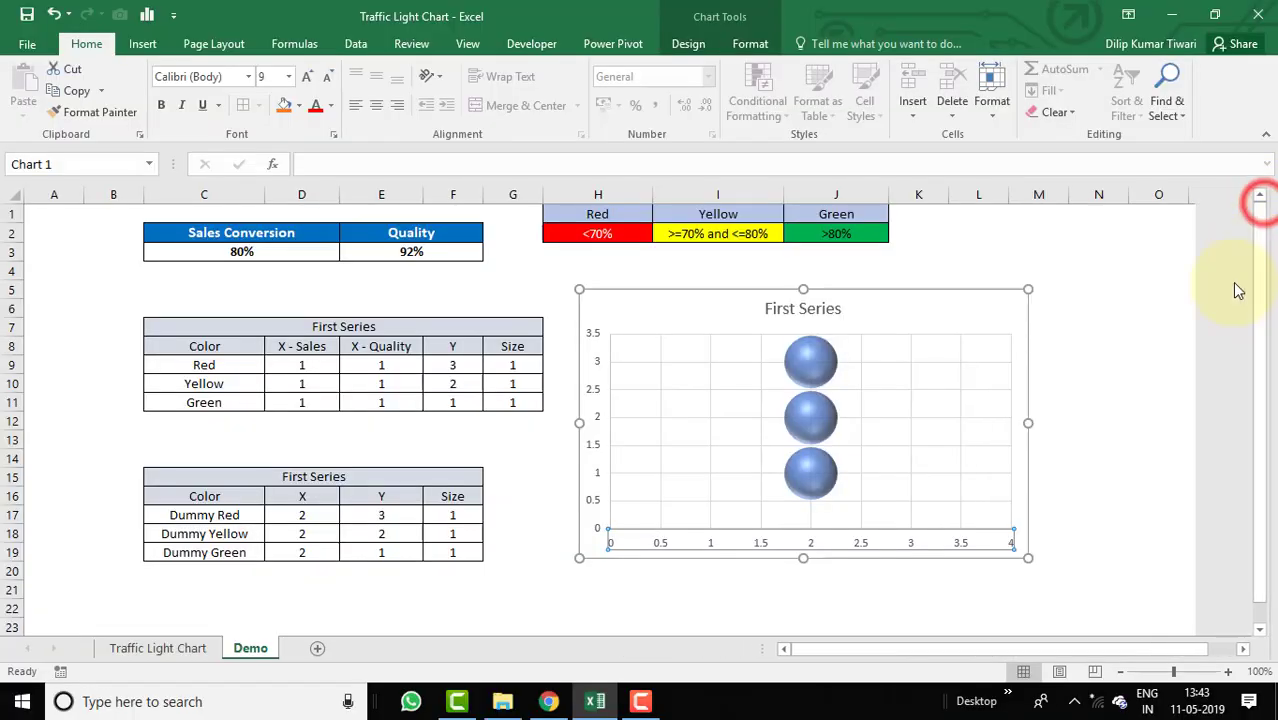
pyautogui.click(1155, 345)
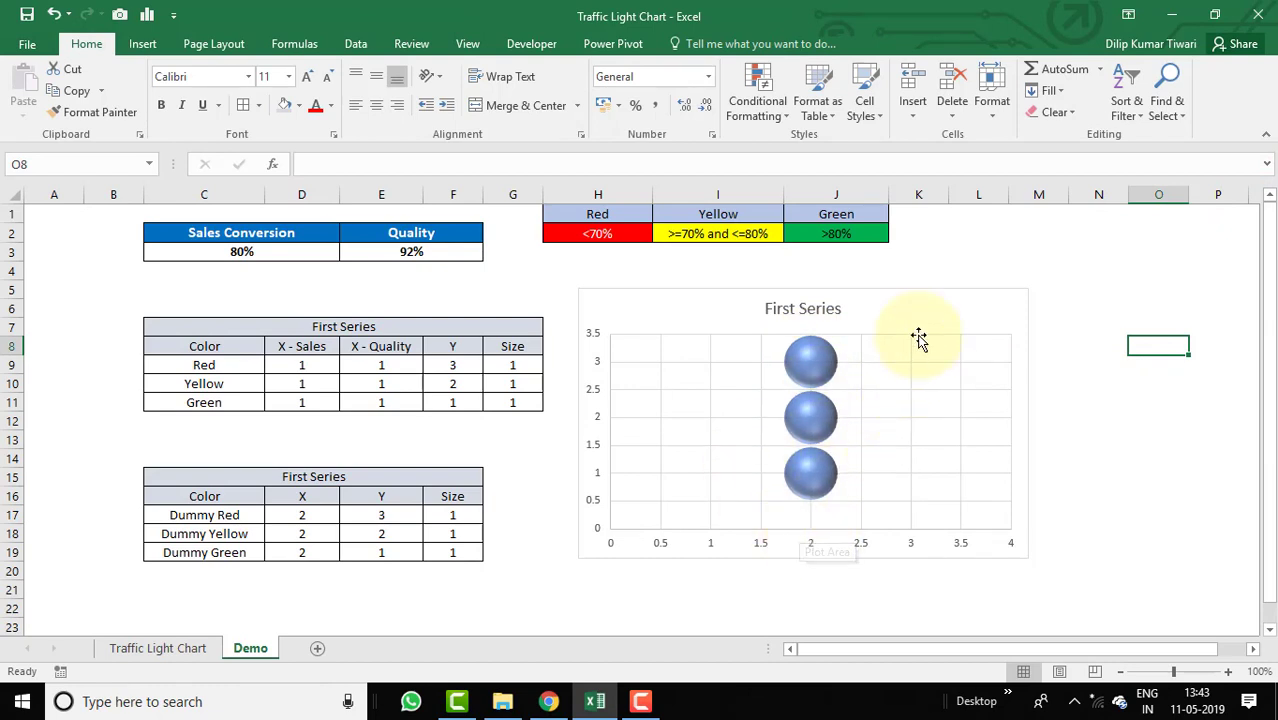
# Retitle the color table in C7 as "Second Series".
pyautogui.click(327, 331)
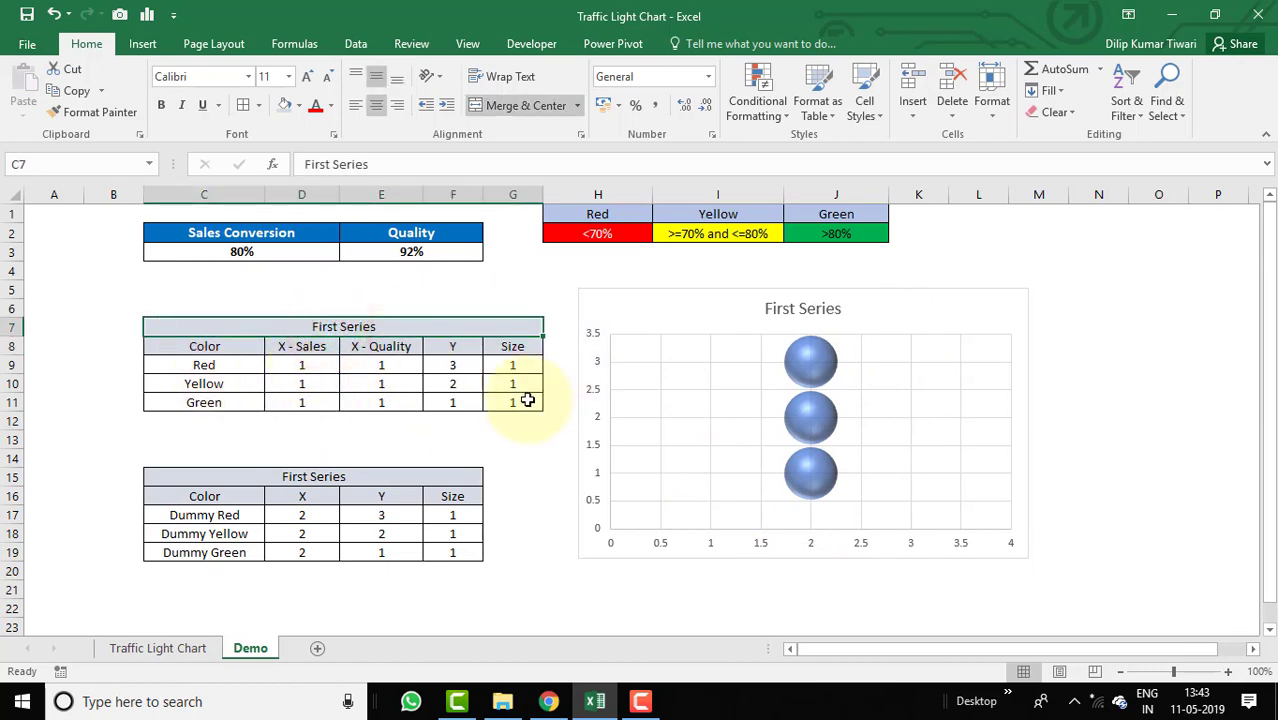
pyautogui.write('Sec')
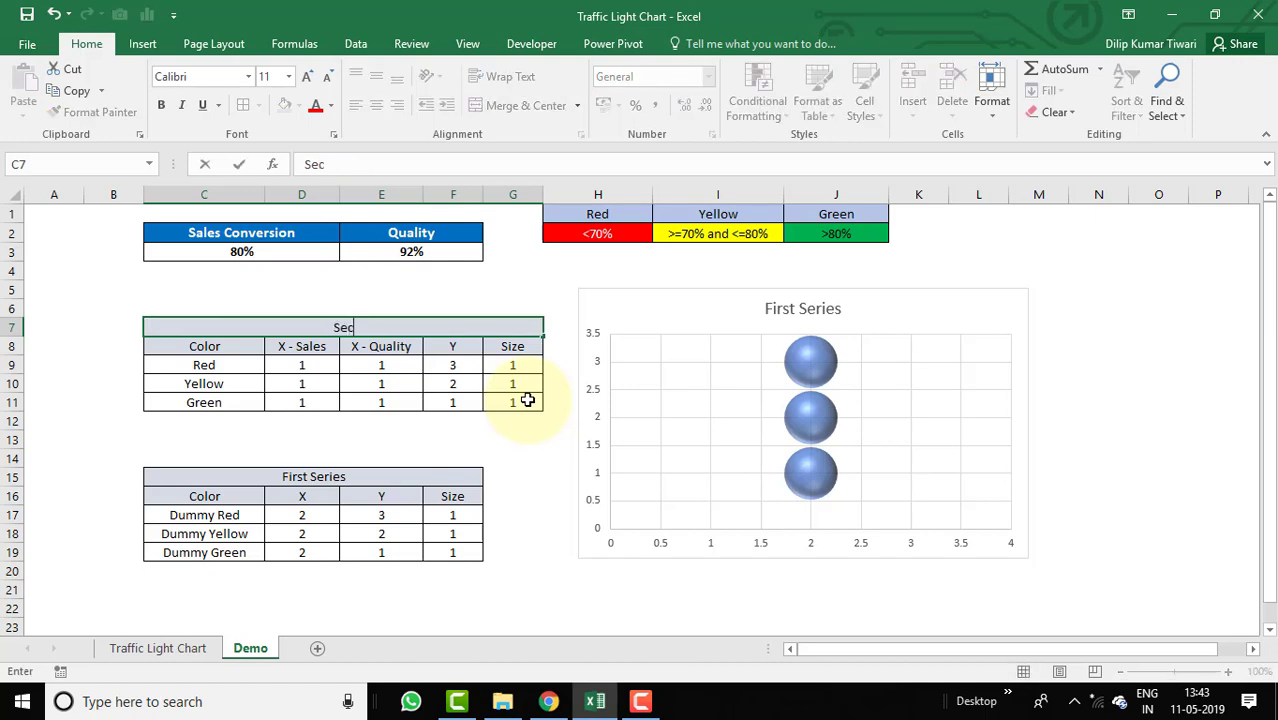
pyautogui.write('ond Serie')
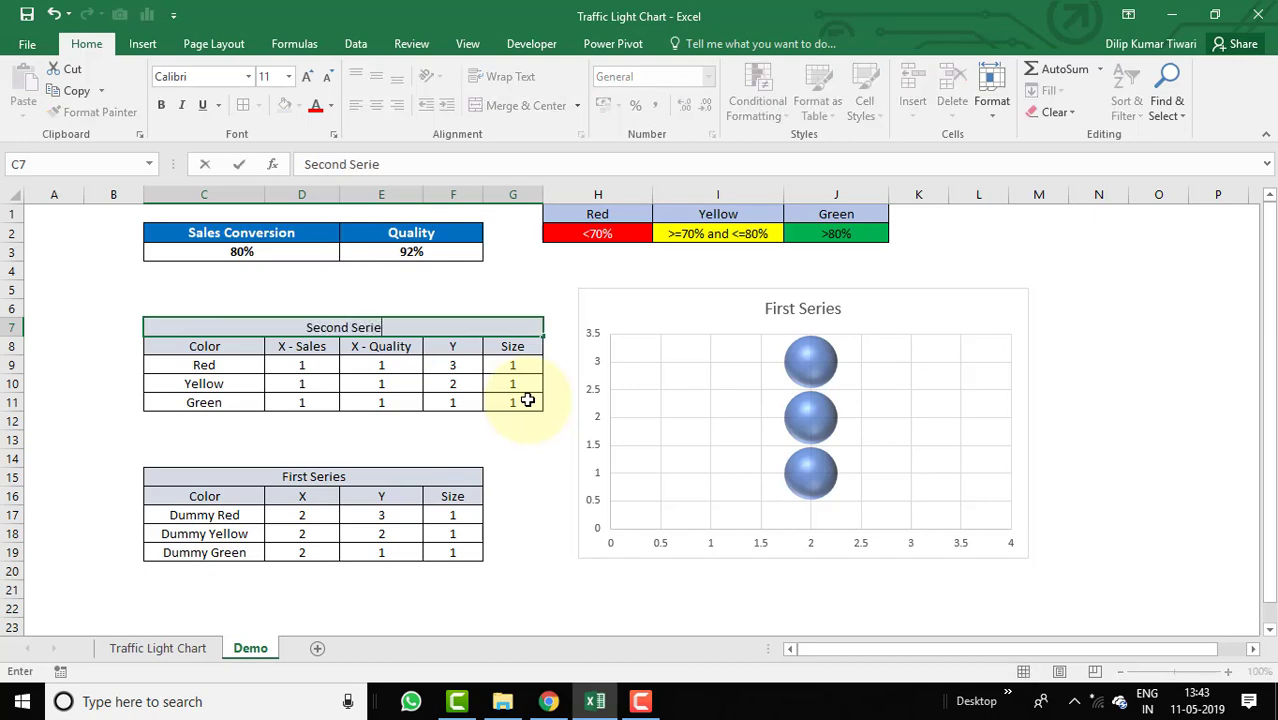
pyautogui.write('s')
pyautogui.press('Return')
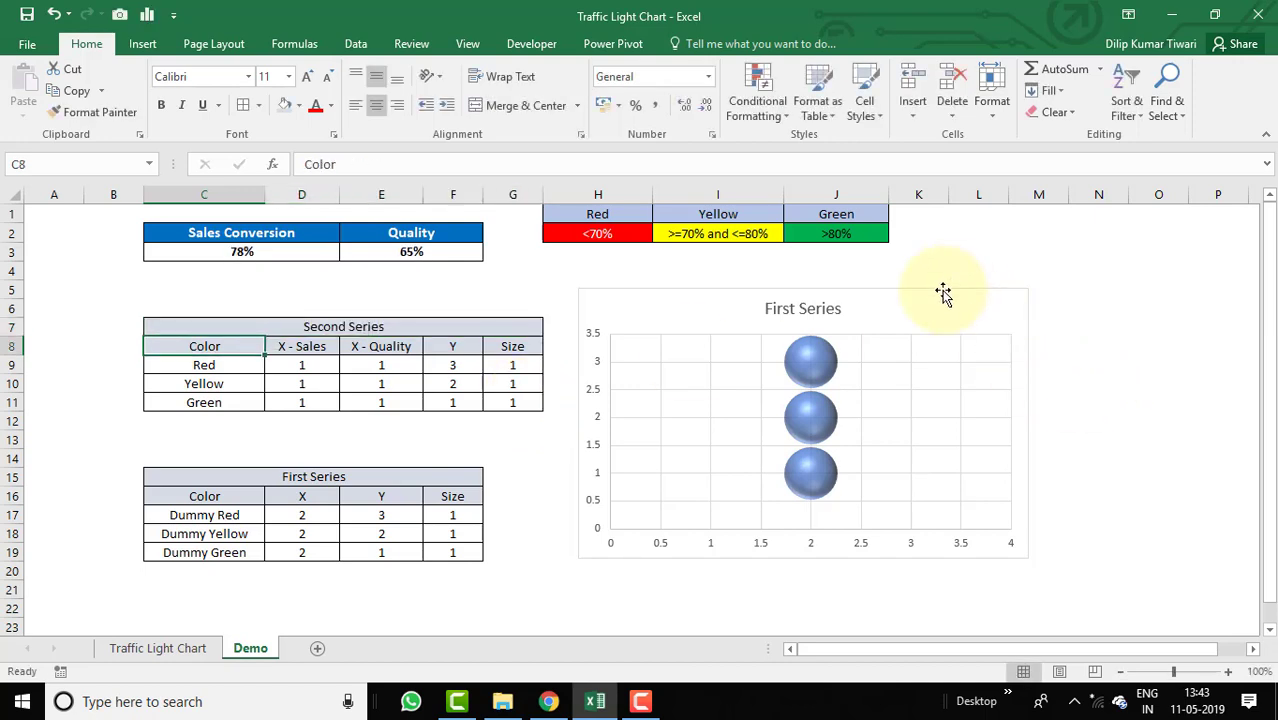
# Start adding a new series to the bubble chart's data source, with its name taken from C7.
pyautogui.rightClick(943, 292)
pyautogui.click(1019, 480)
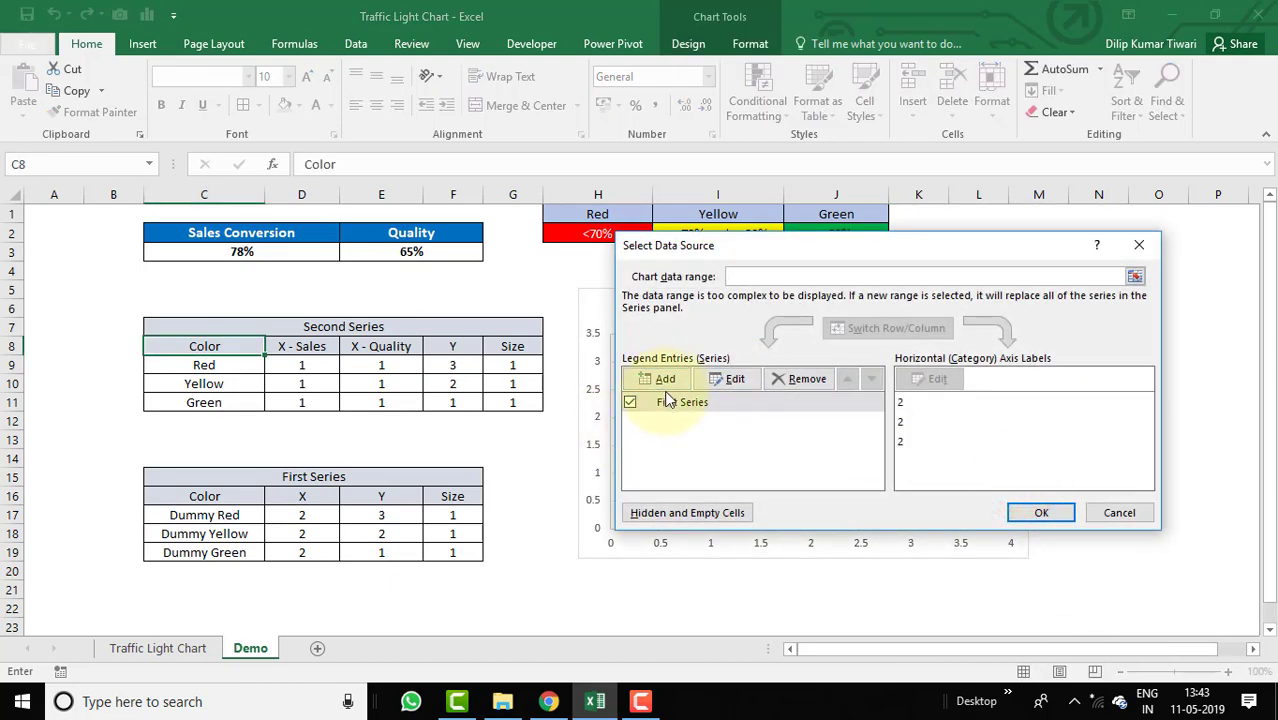
pyautogui.click(662, 381)
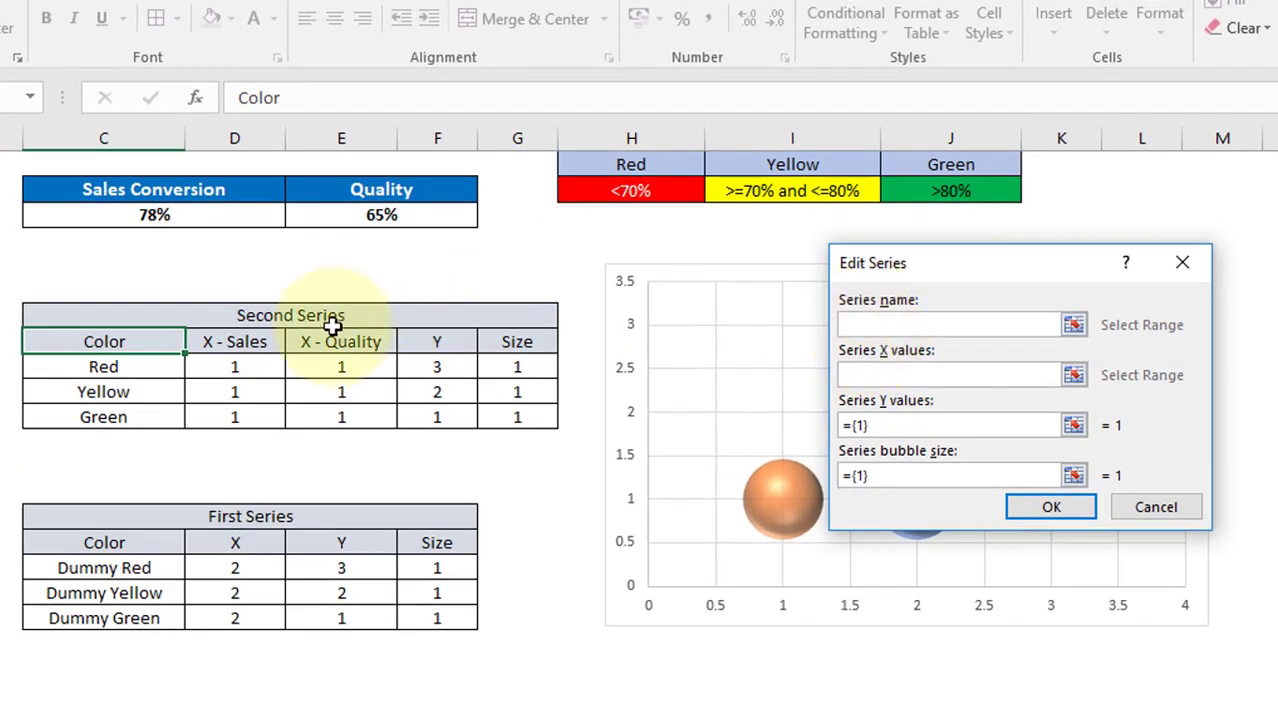
pyautogui.click(321, 315)
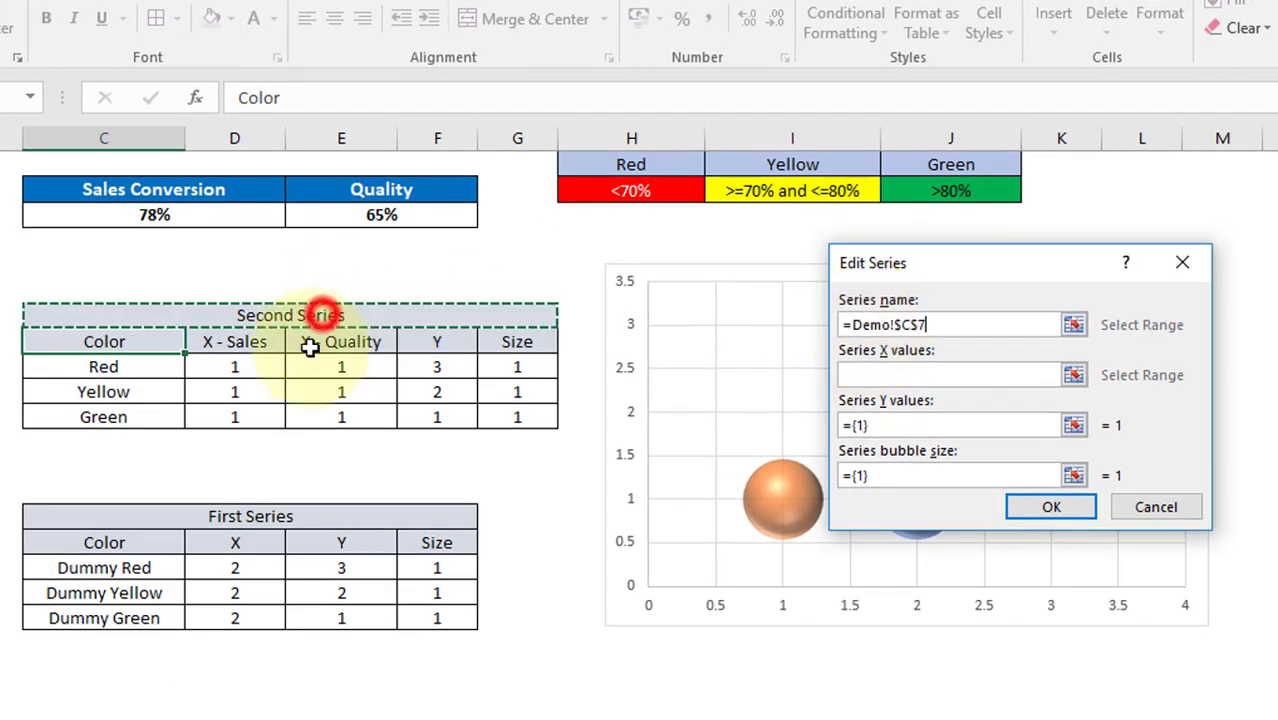
pyautogui.click(877, 374)
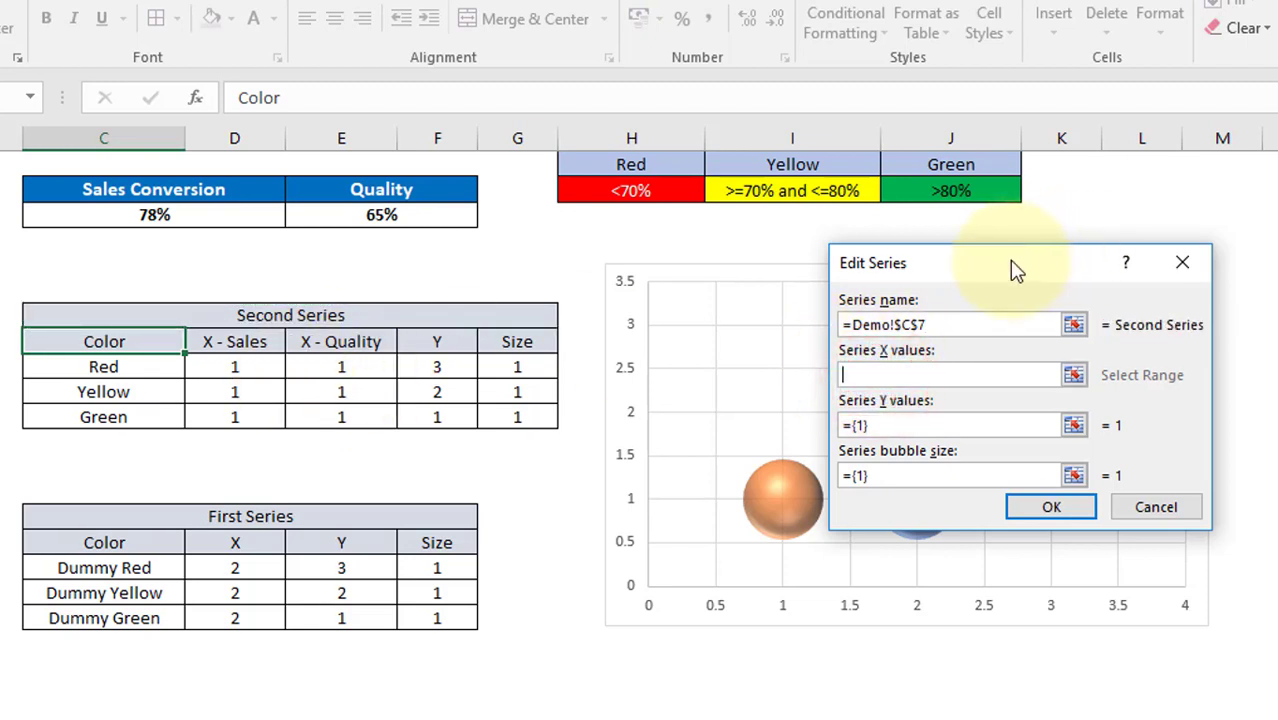
pyautogui.moveTo(1010, 260); pyautogui.dragTo(1160, 352)
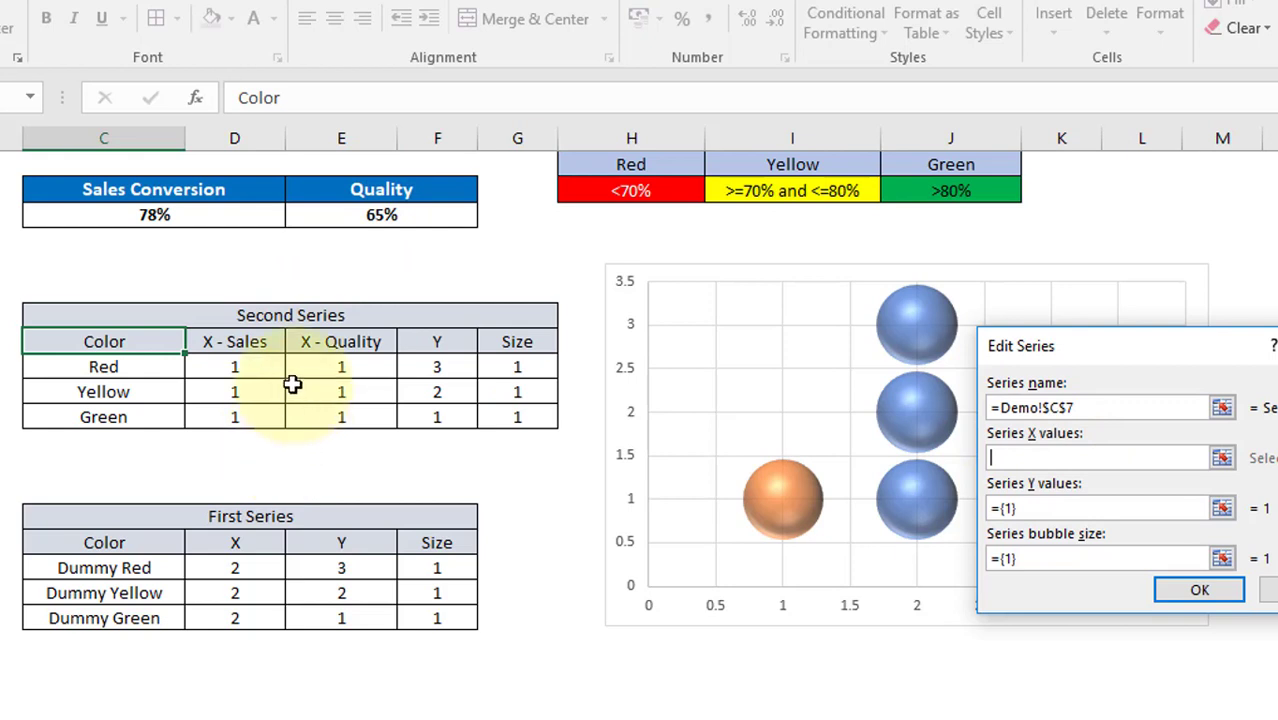
# Give the new series X values D9:D11, Y values F9:F11 and bubble sizes G9:G11, and accept the data source changes.
pyautogui.moveTo(257, 370); pyautogui.dragTo(257, 412)
pyautogui.click(1084, 507)
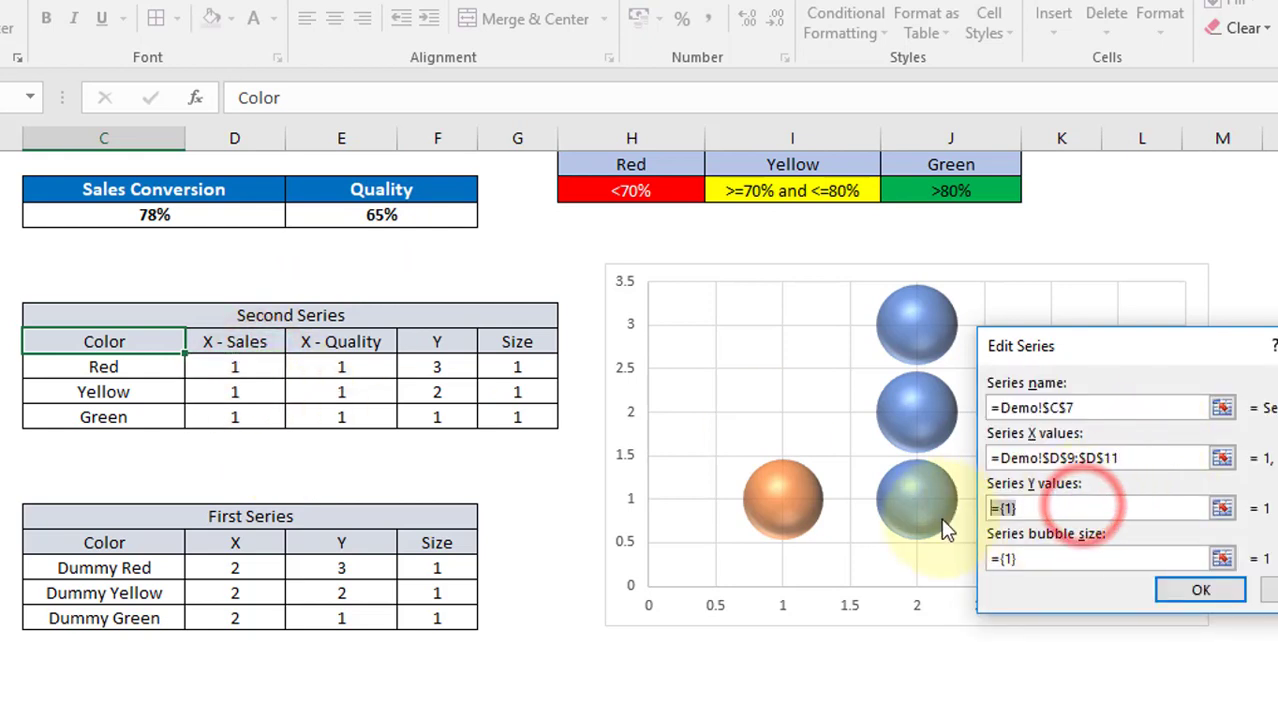
pyautogui.moveTo(445, 367); pyautogui.dragTo(440, 420)
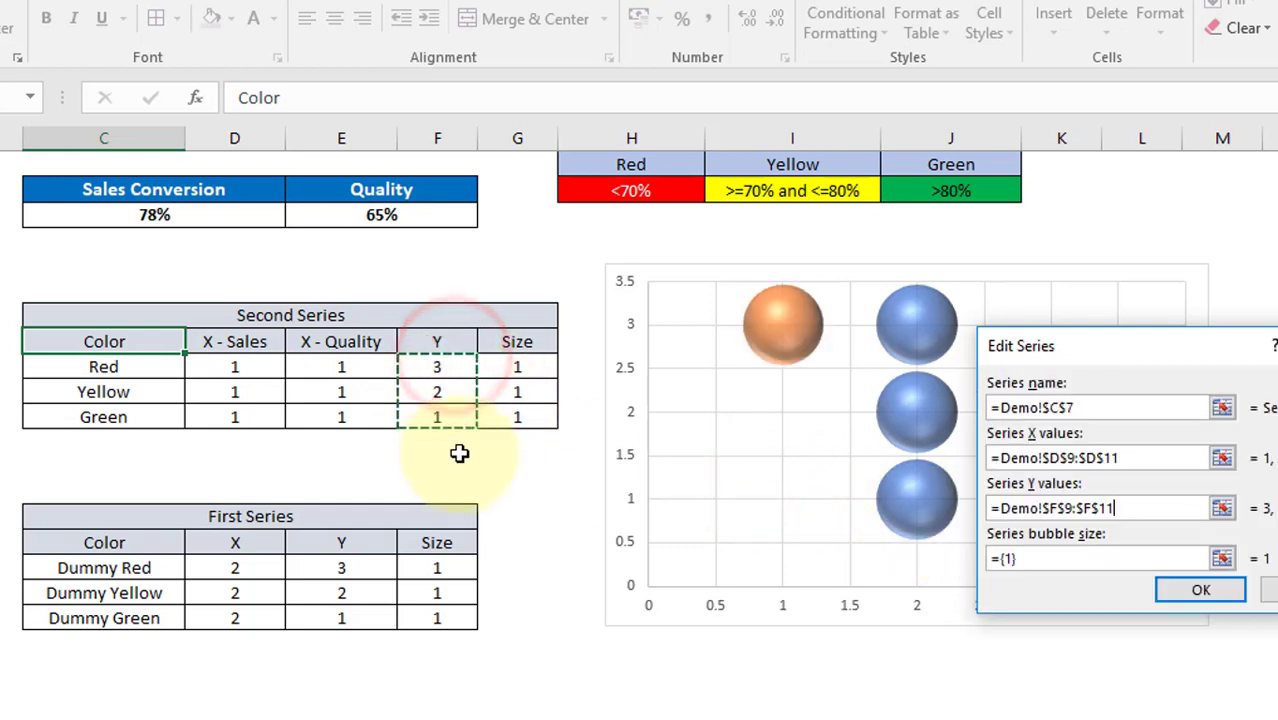
pyautogui.click(1100, 558)
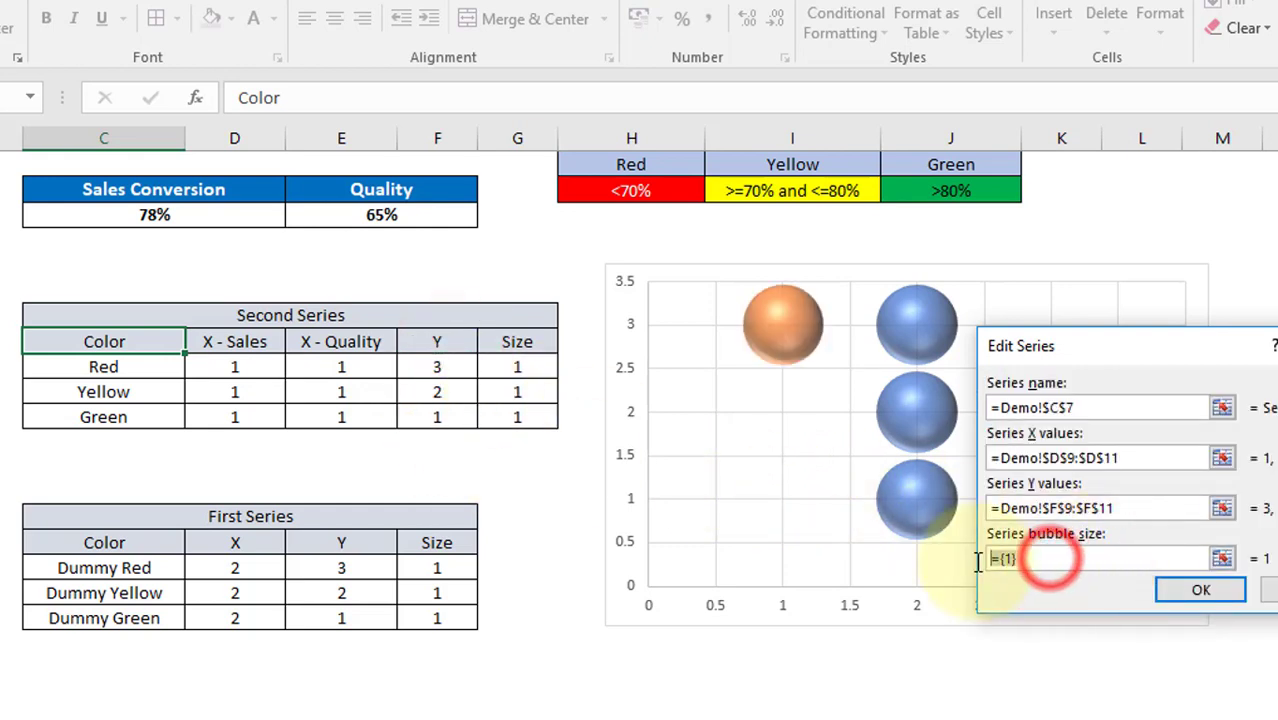
pyautogui.moveTo(527, 367); pyautogui.dragTo(510, 423)
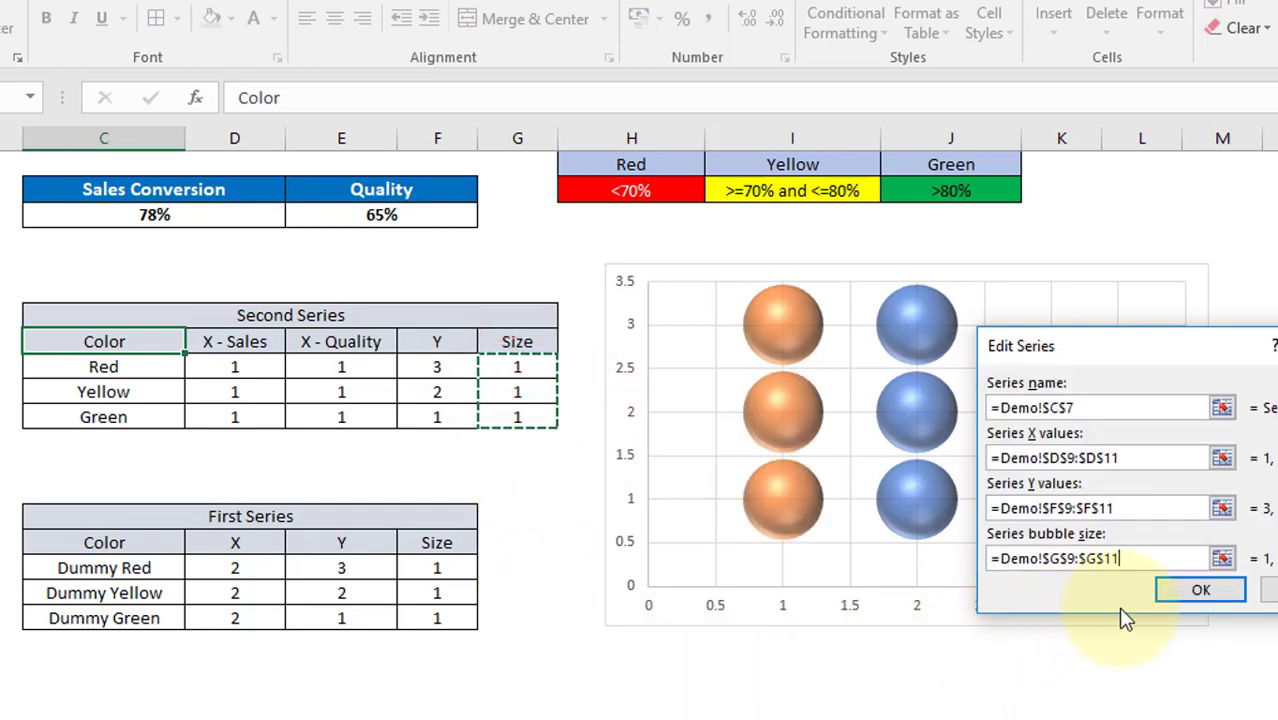
pyautogui.click(1180, 592)
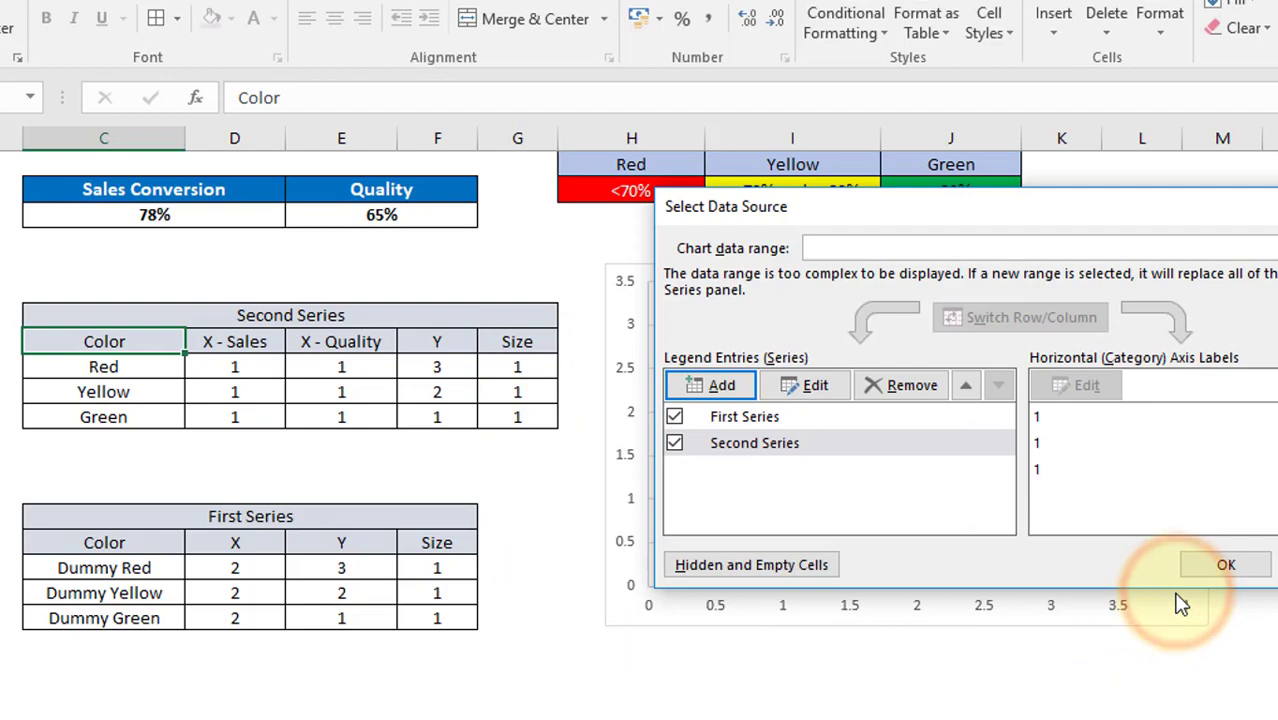
pyautogui.click(1222, 570)
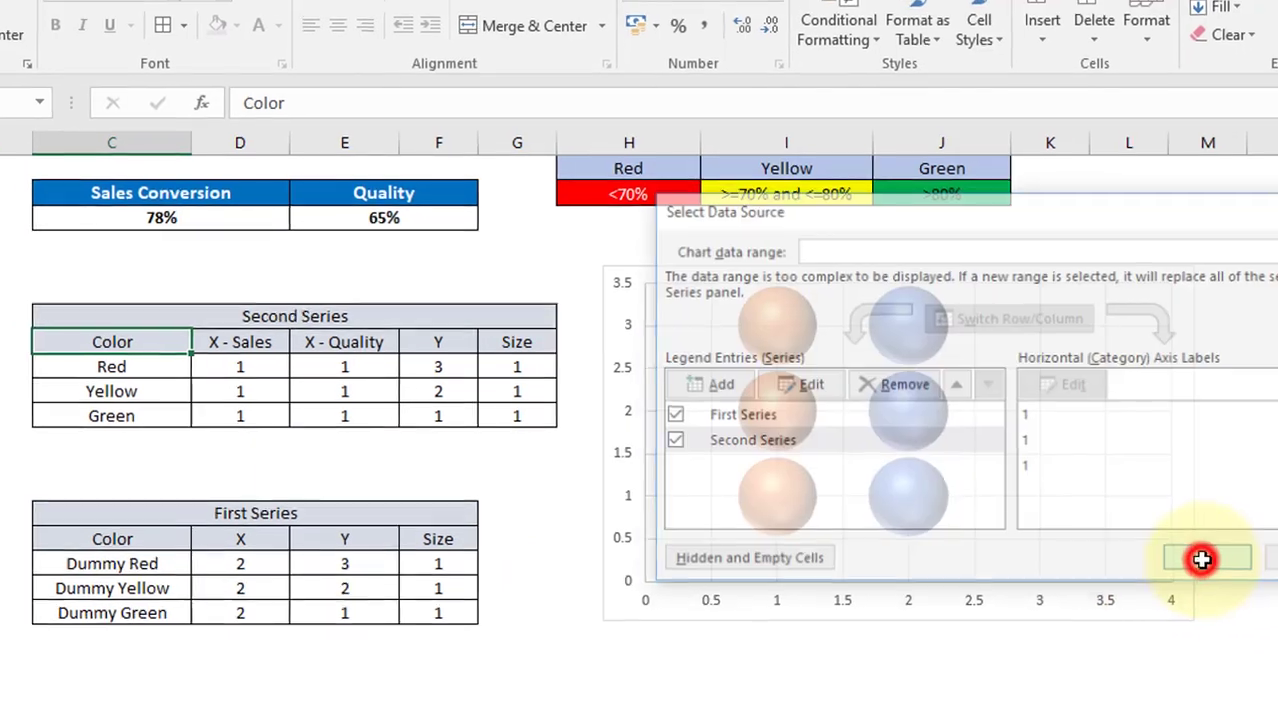
pyautogui.click(1100, 386)
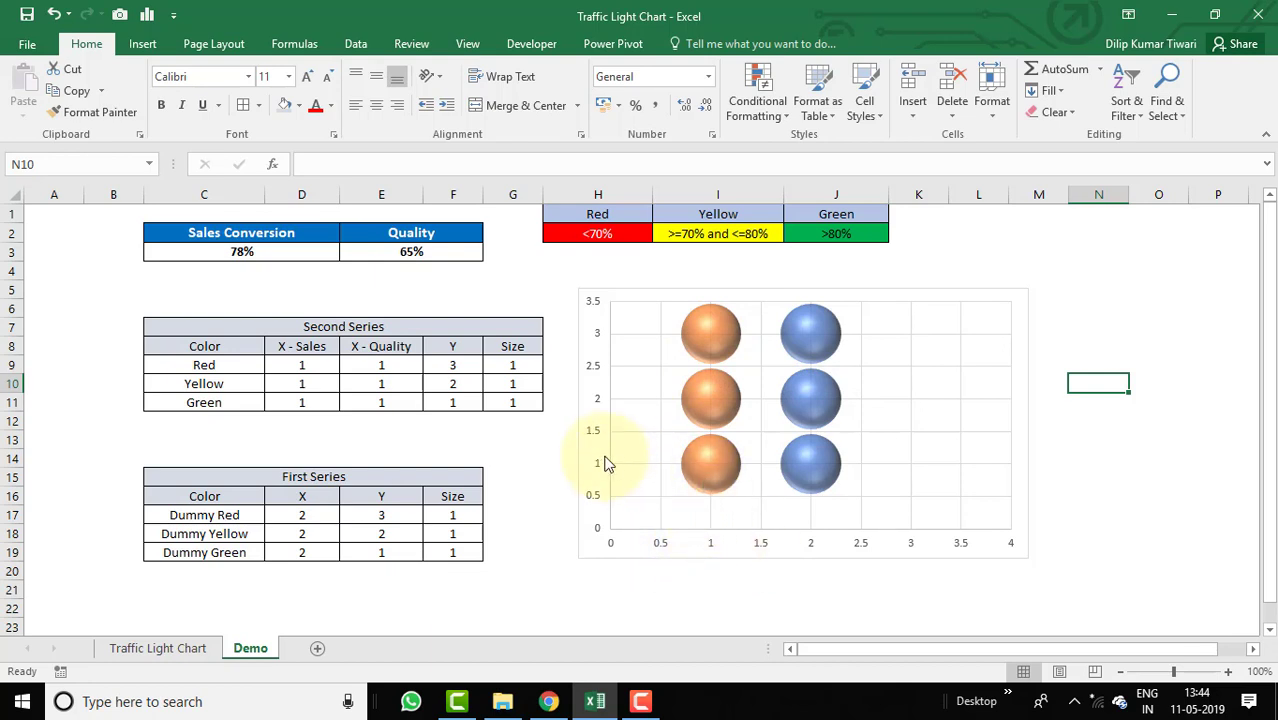
# Fill the top bubble of the Second Series with standard red and remove its outline.
pyautogui.click(708, 341)
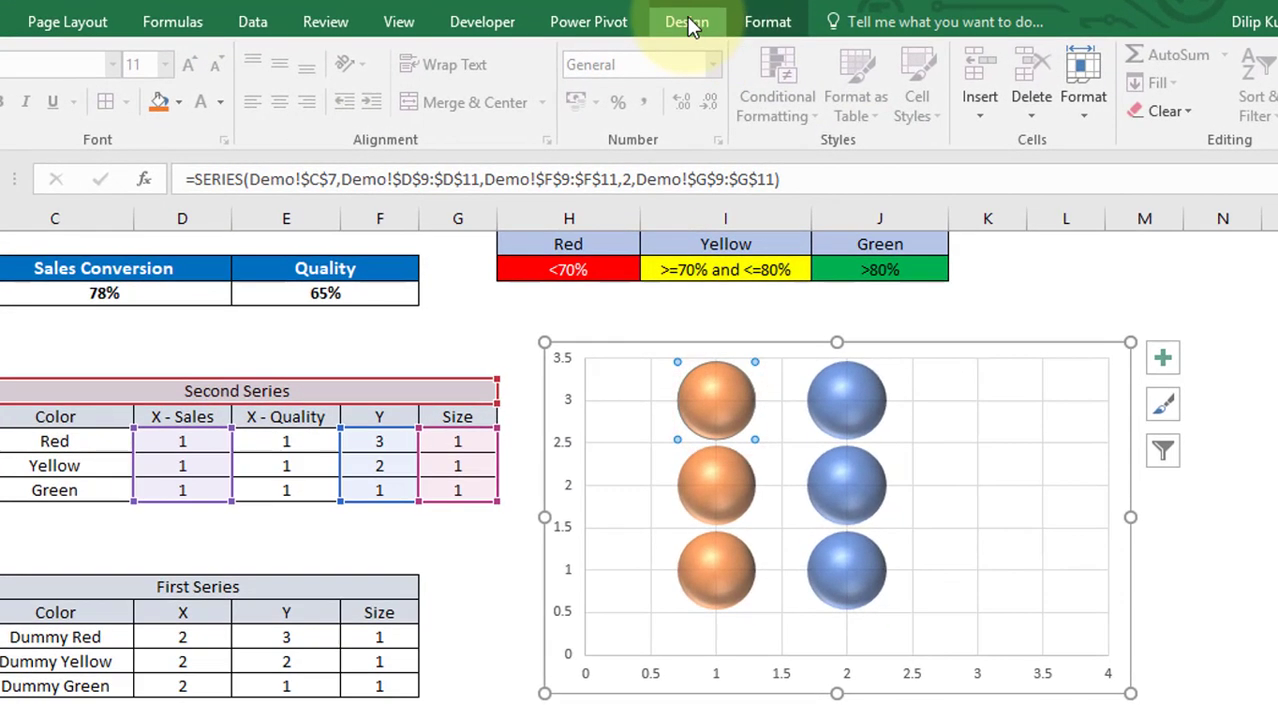
pyautogui.click(688, 43)
pyautogui.click(767, 22)
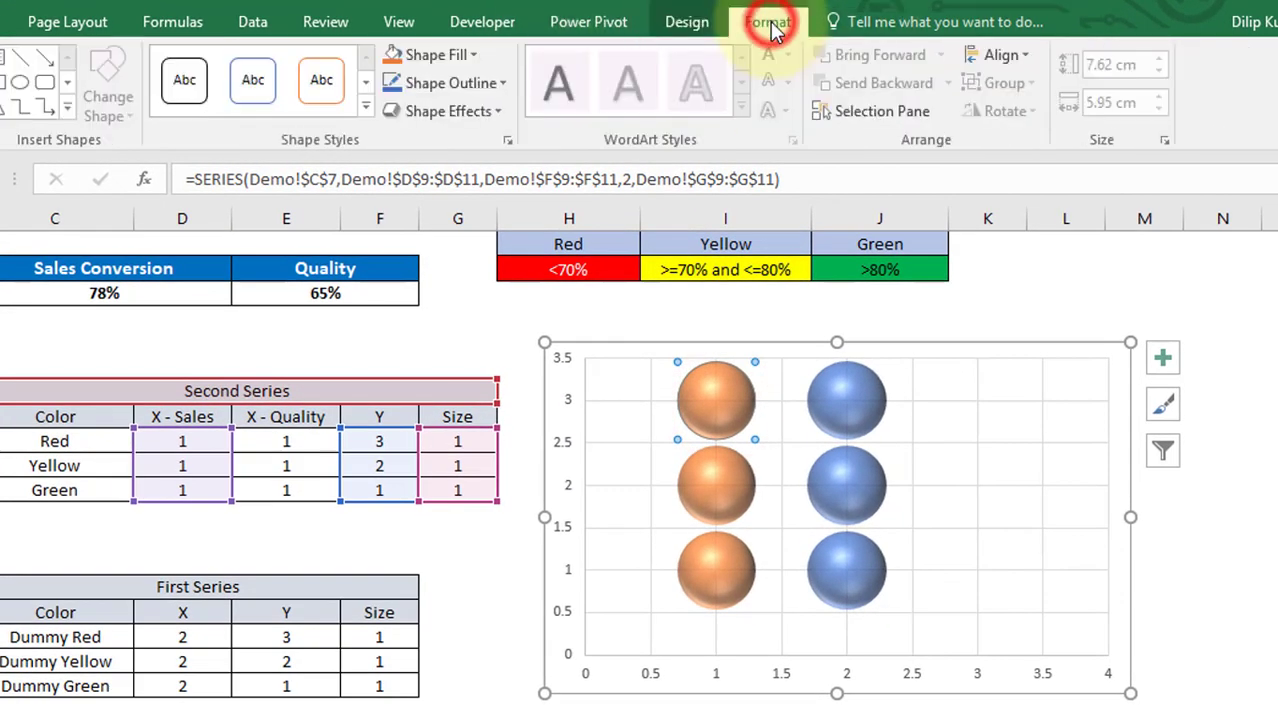
pyautogui.click(474, 57)
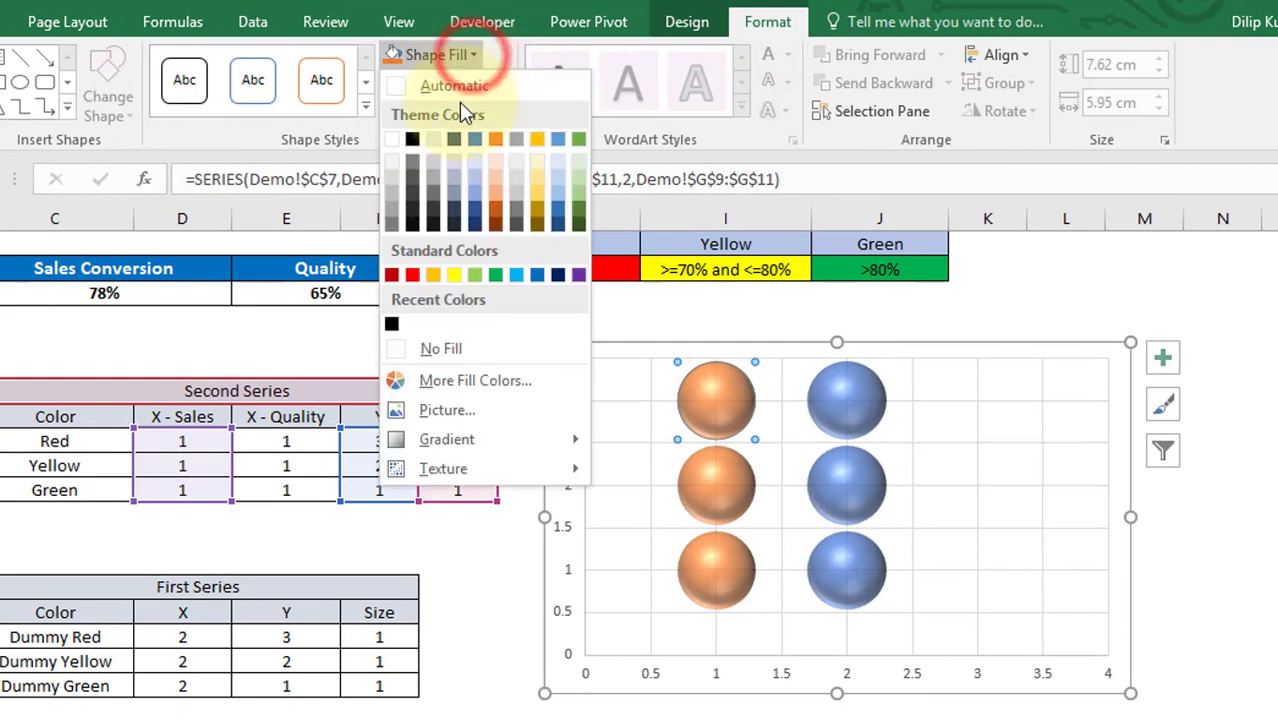
pyautogui.click(410, 276)
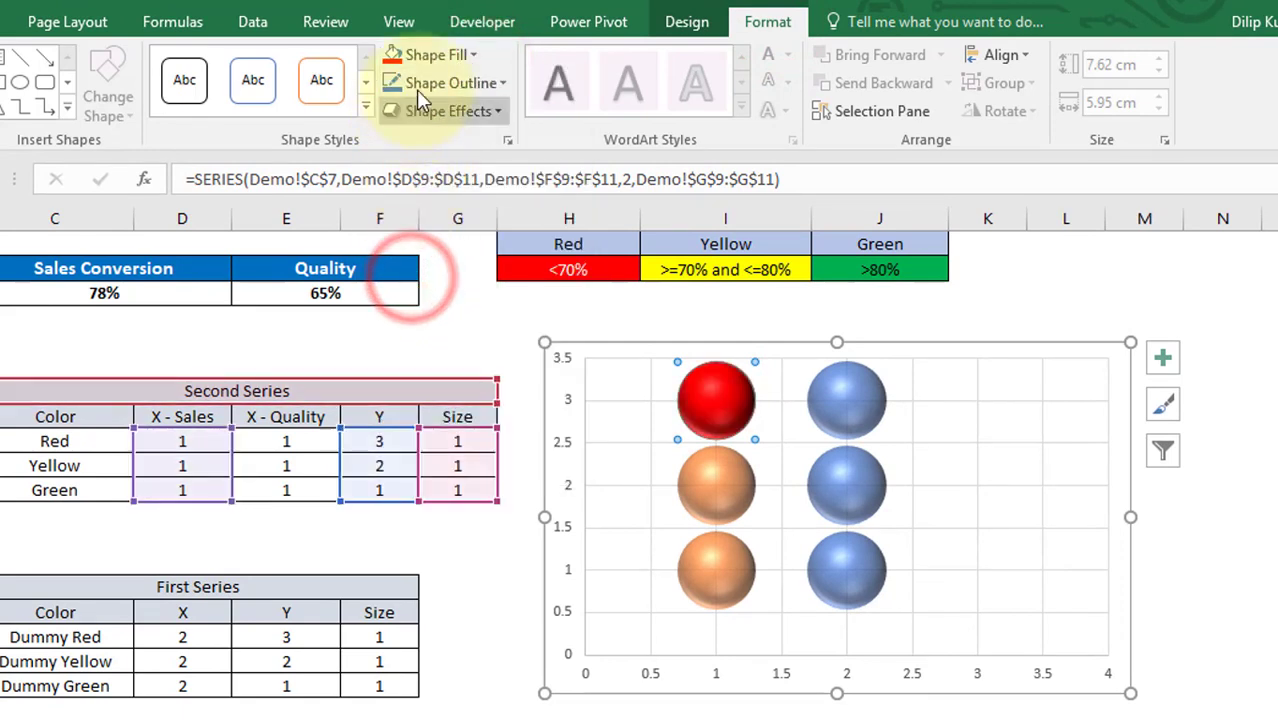
pyautogui.click(500, 85)
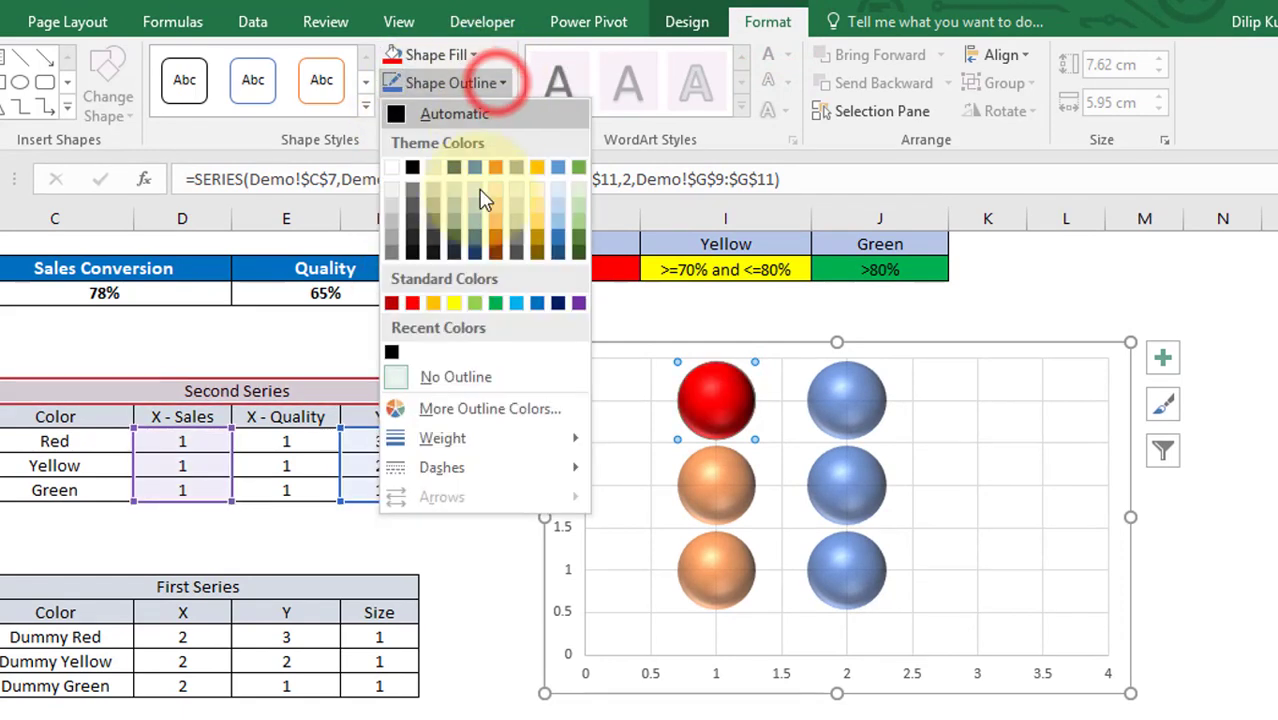
pyautogui.click(449, 370)
# Fill the middle bubble of the Second Series with standard yellow and remove its outline.
pyautogui.click(712, 476)
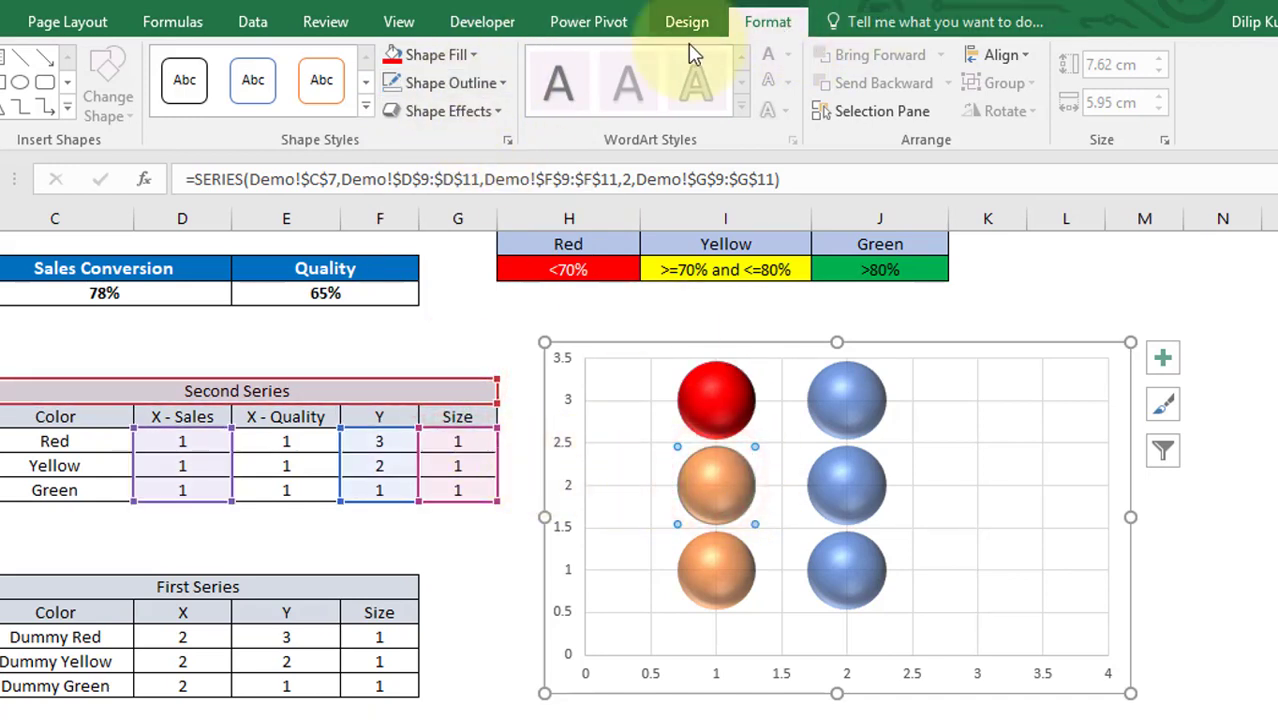
pyautogui.click(479, 55)
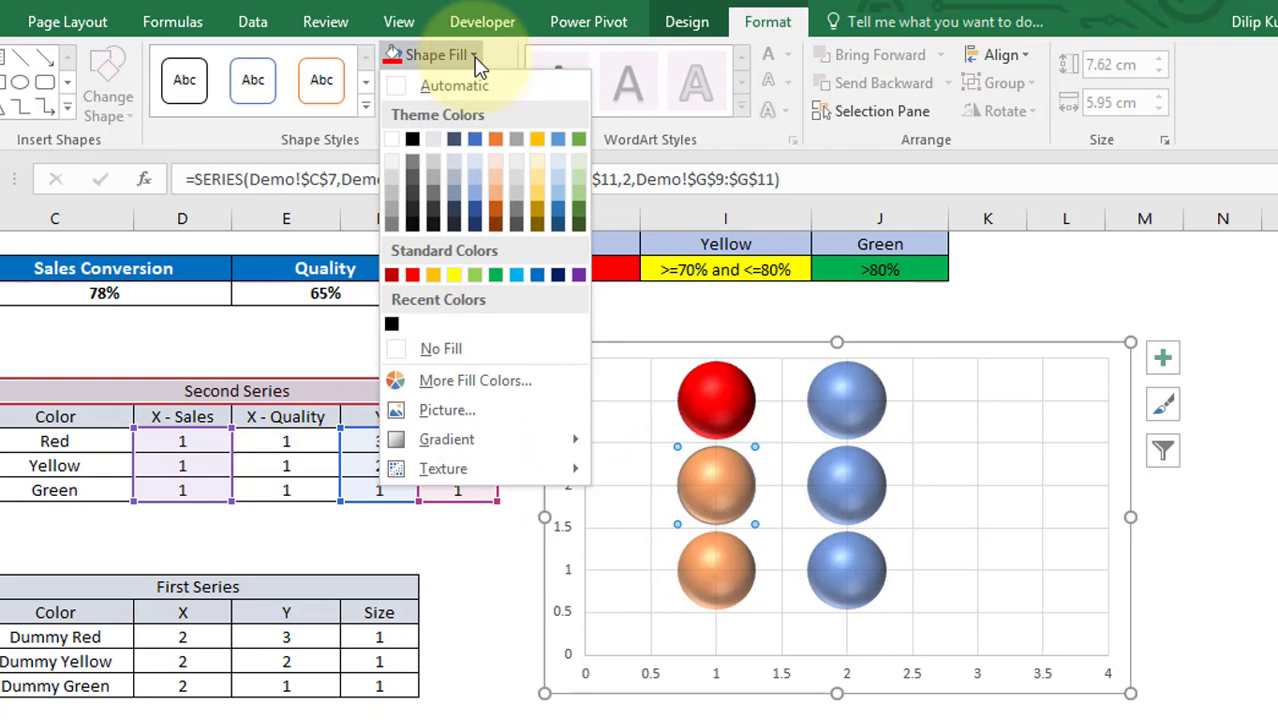
pyautogui.click(454, 276)
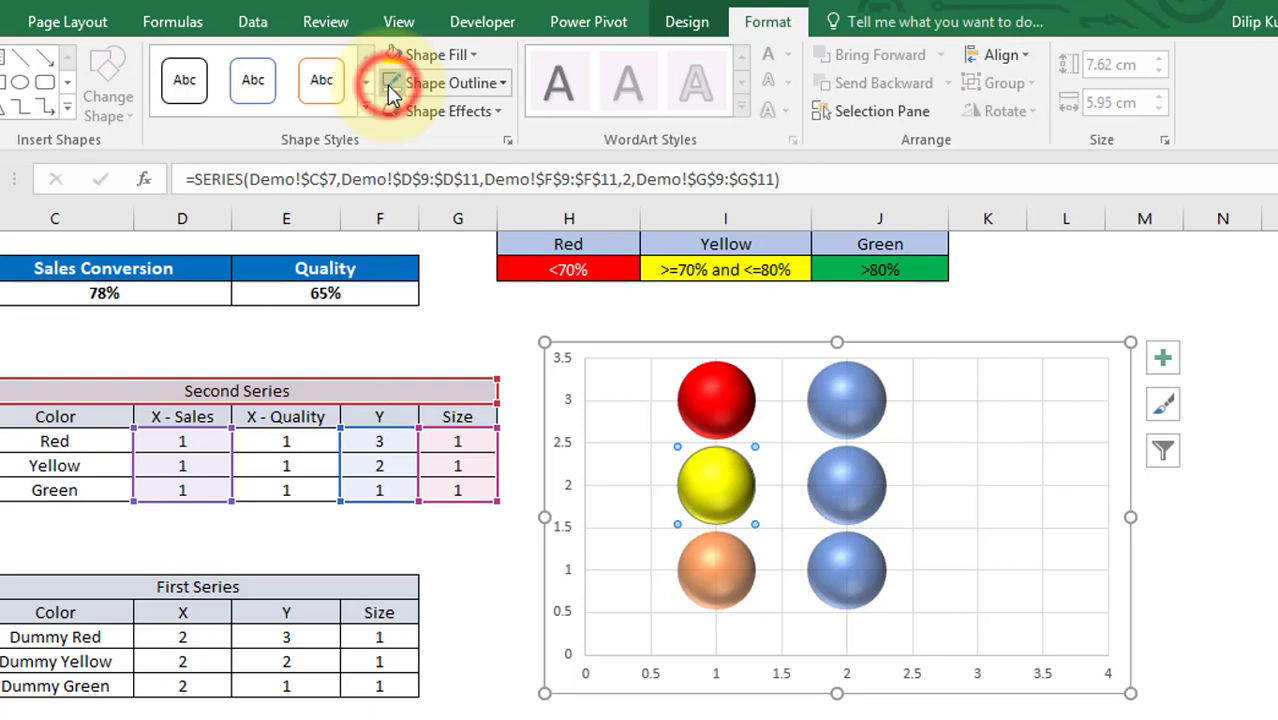
# Fill the bottom bubble of the Second Series with standard green and remove its outline.
pyautogui.click(720, 568)
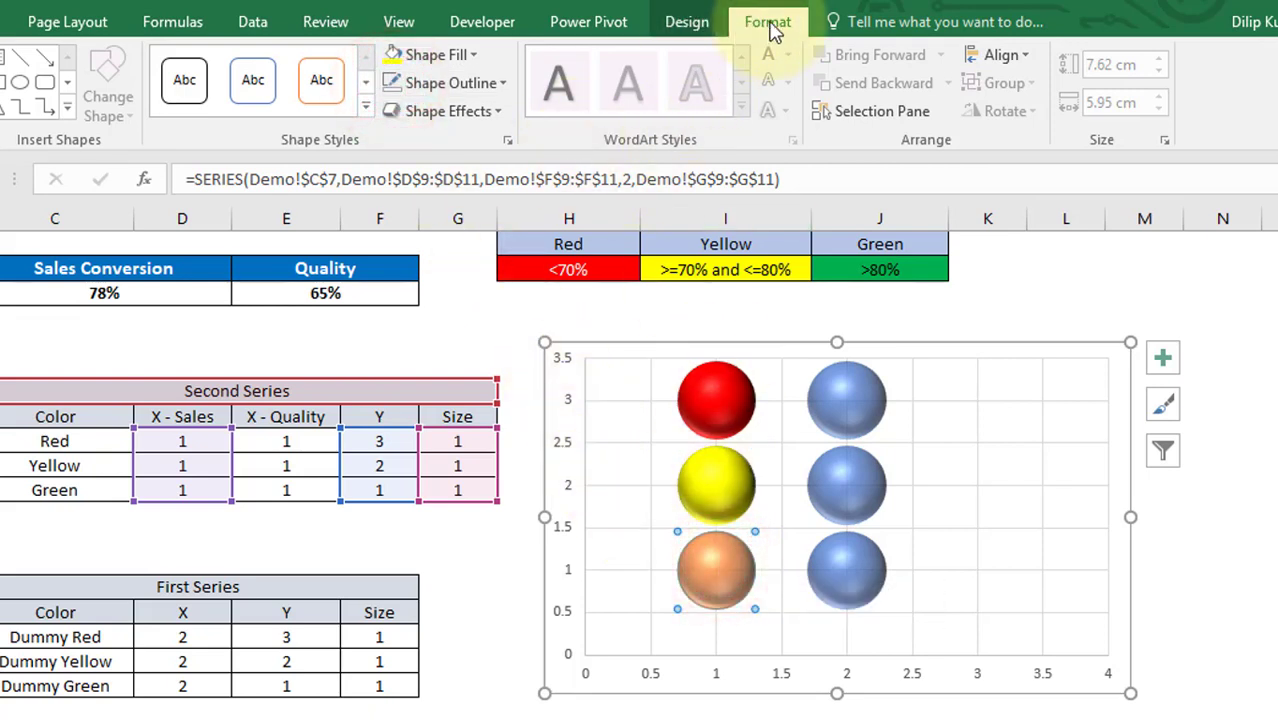
pyautogui.click(474, 56)
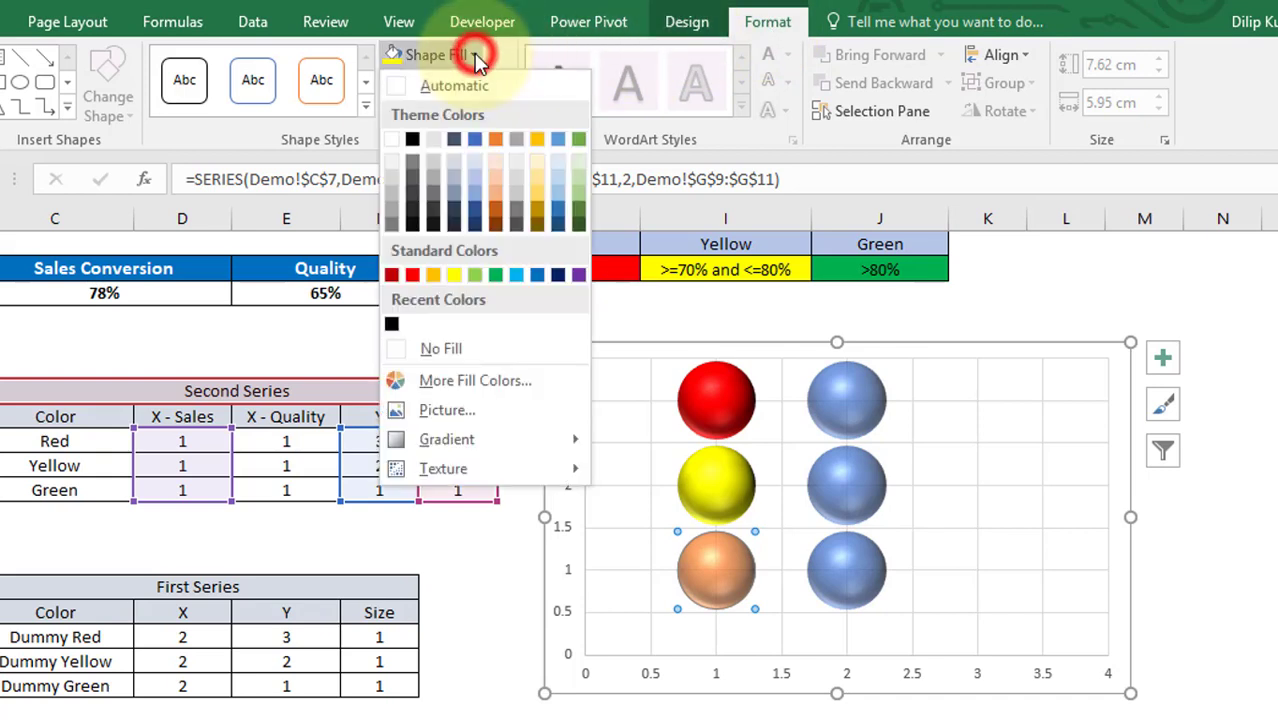
pyautogui.click(495, 276)
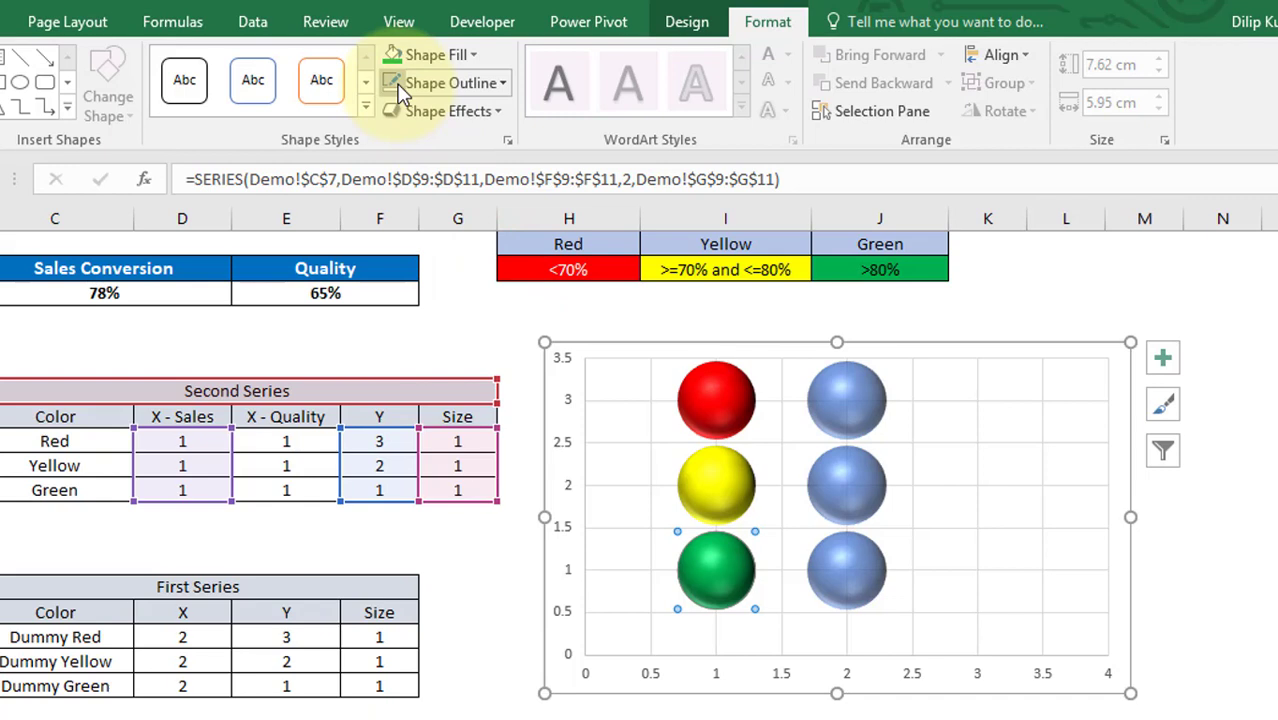
pyautogui.click(392, 85)
pyautogui.click(512, 319)
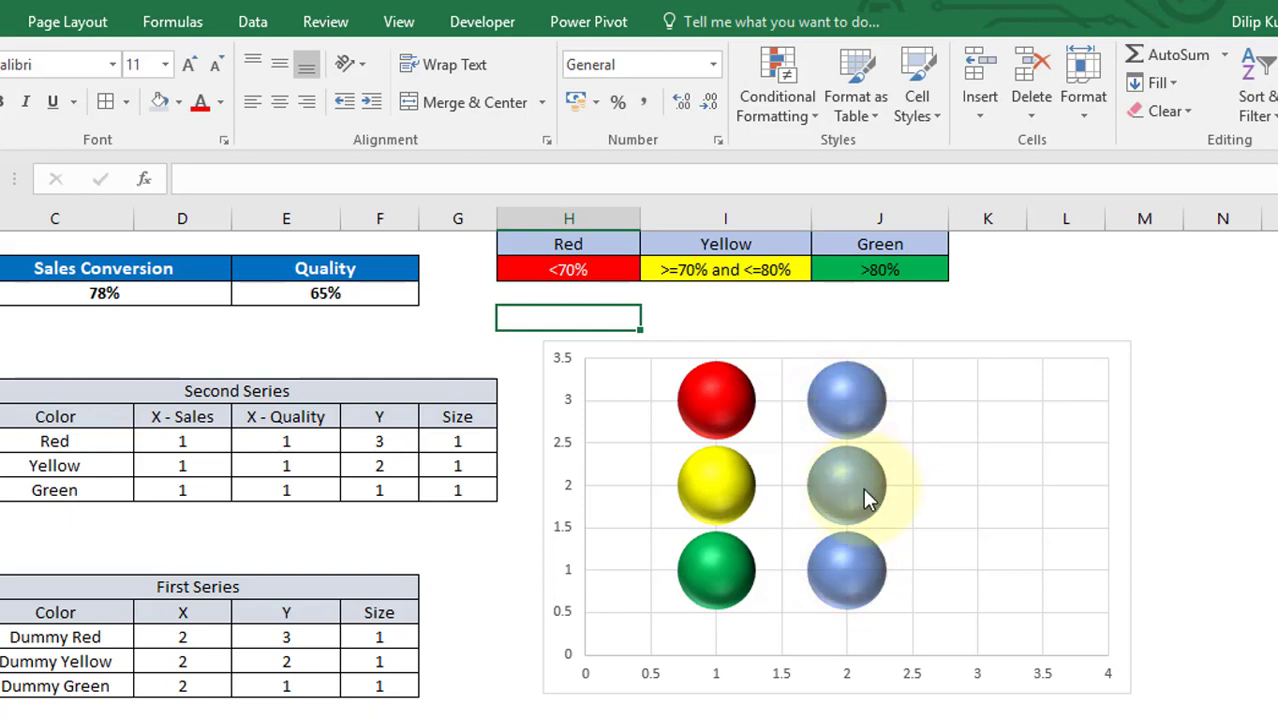
# Fill all three bubbles of the dummy First Series with black and remove their outline.
pyautogui.click(864, 409)
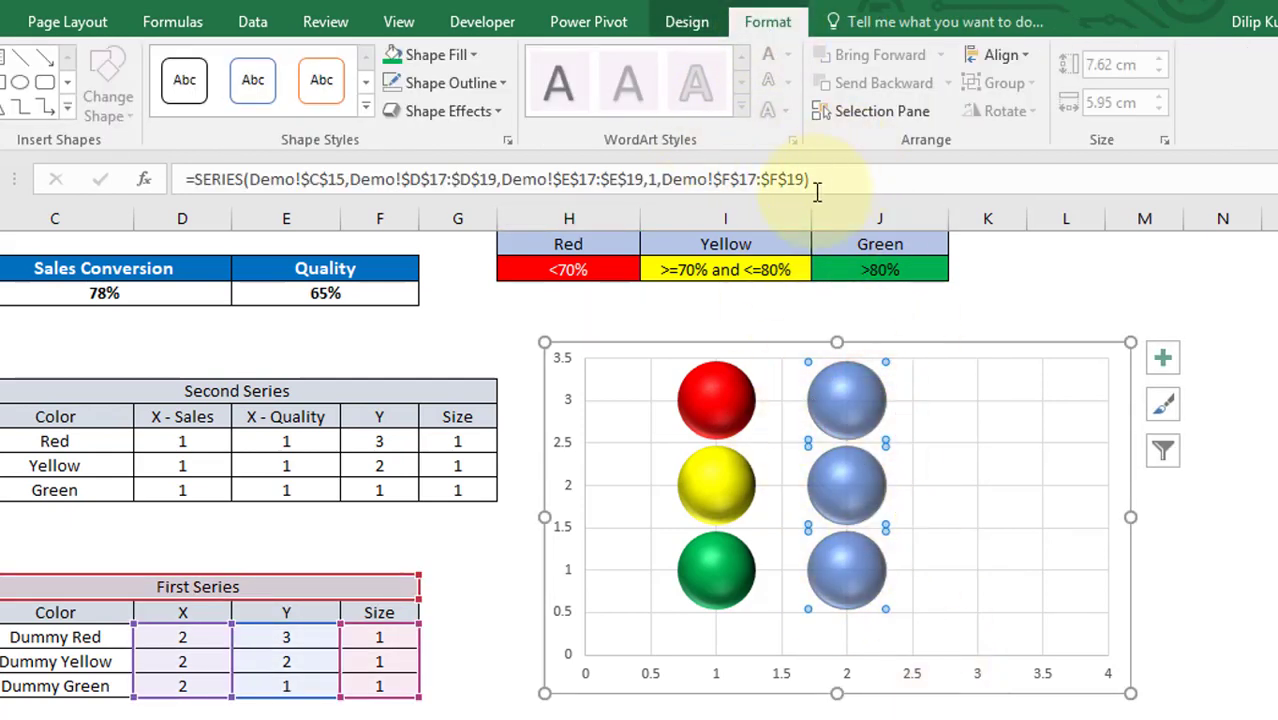
pyautogui.click(470, 54)
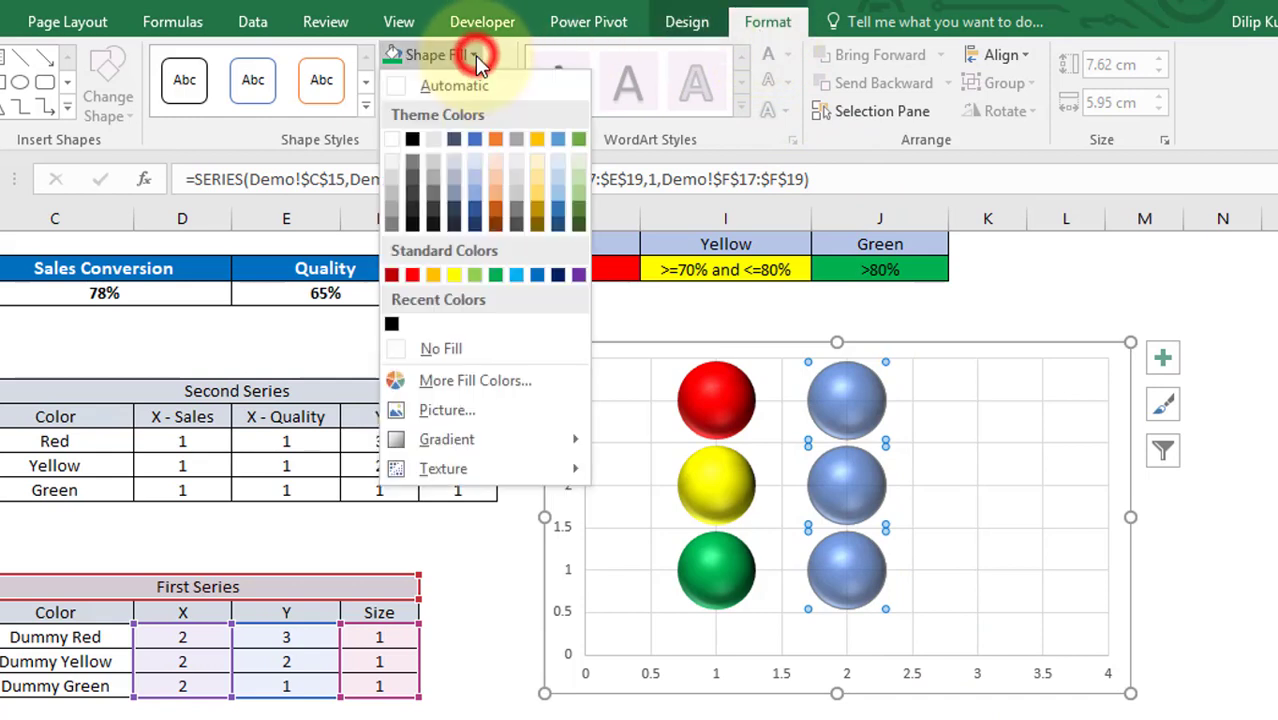
pyautogui.click(412, 139)
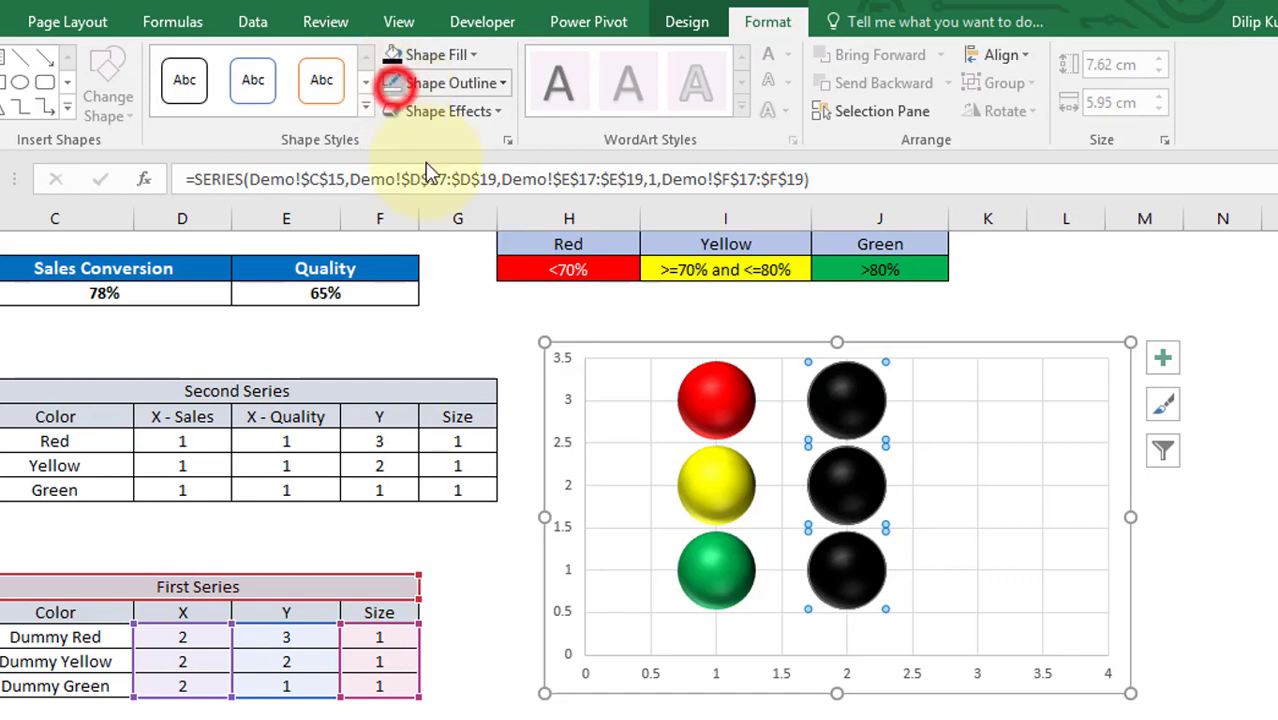
pyautogui.click(508, 320)
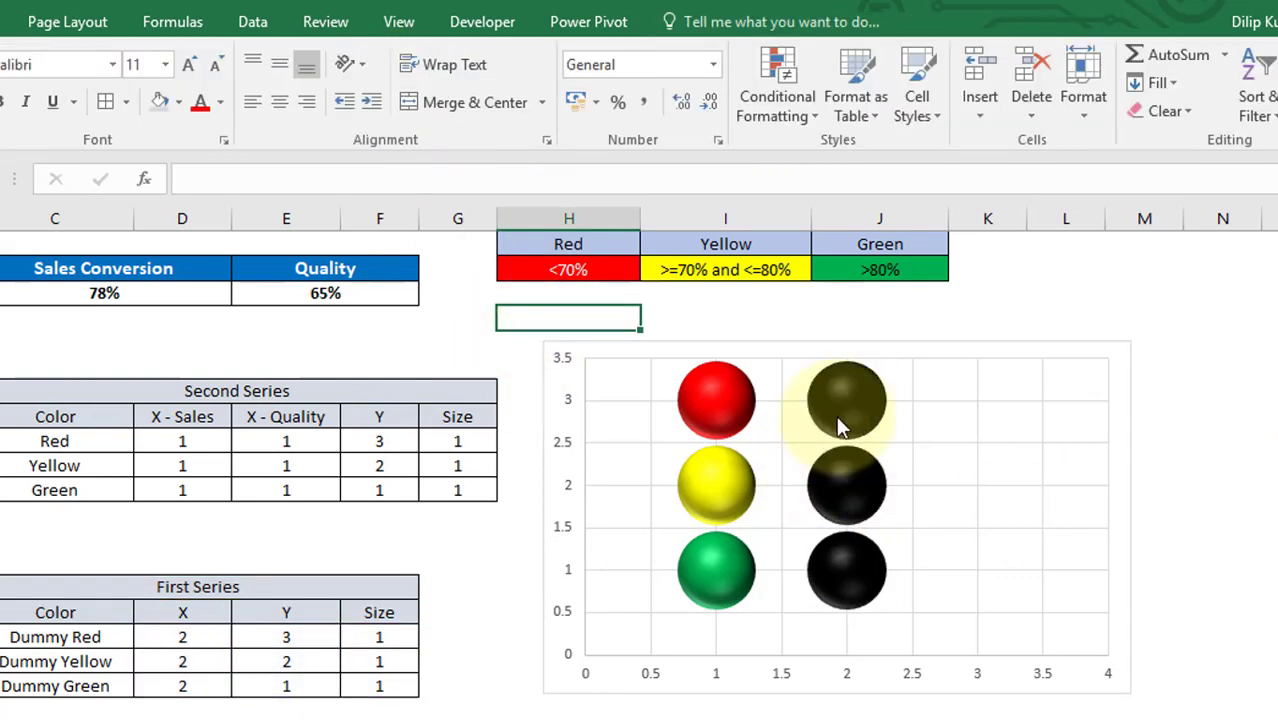
pyautogui.moveTo(705, 392)
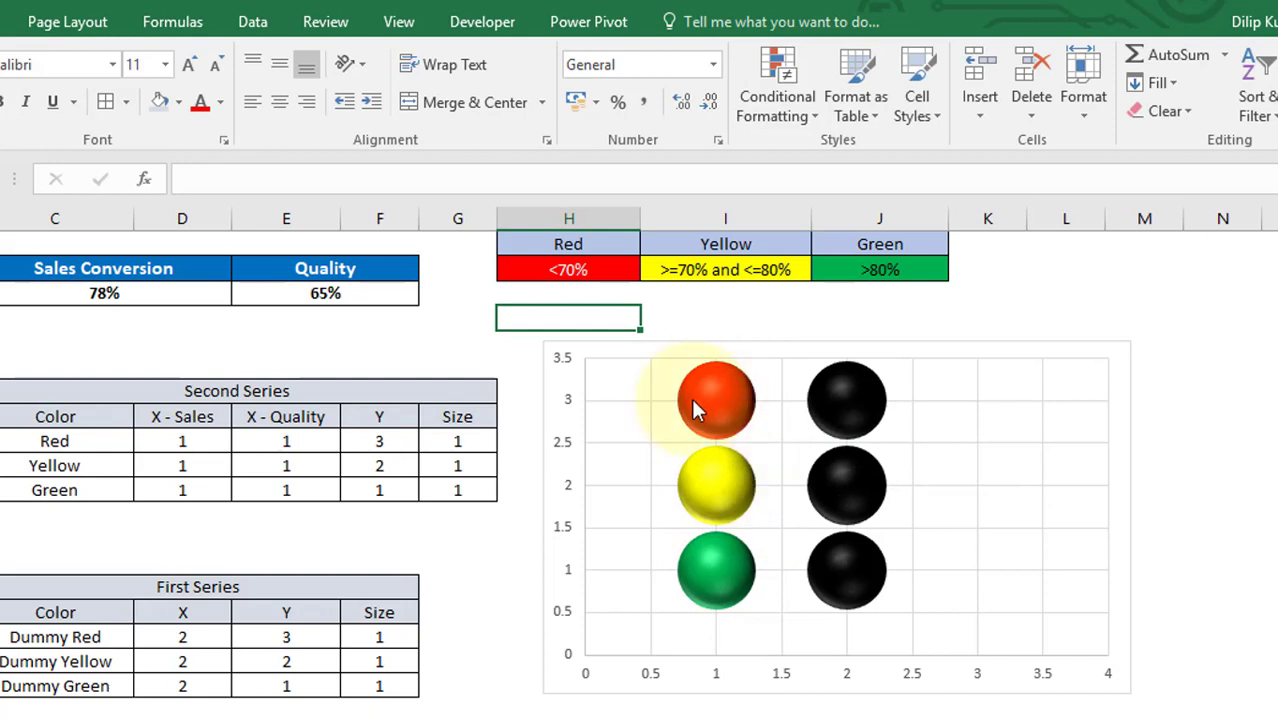
pyautogui.moveTo(870, 474)
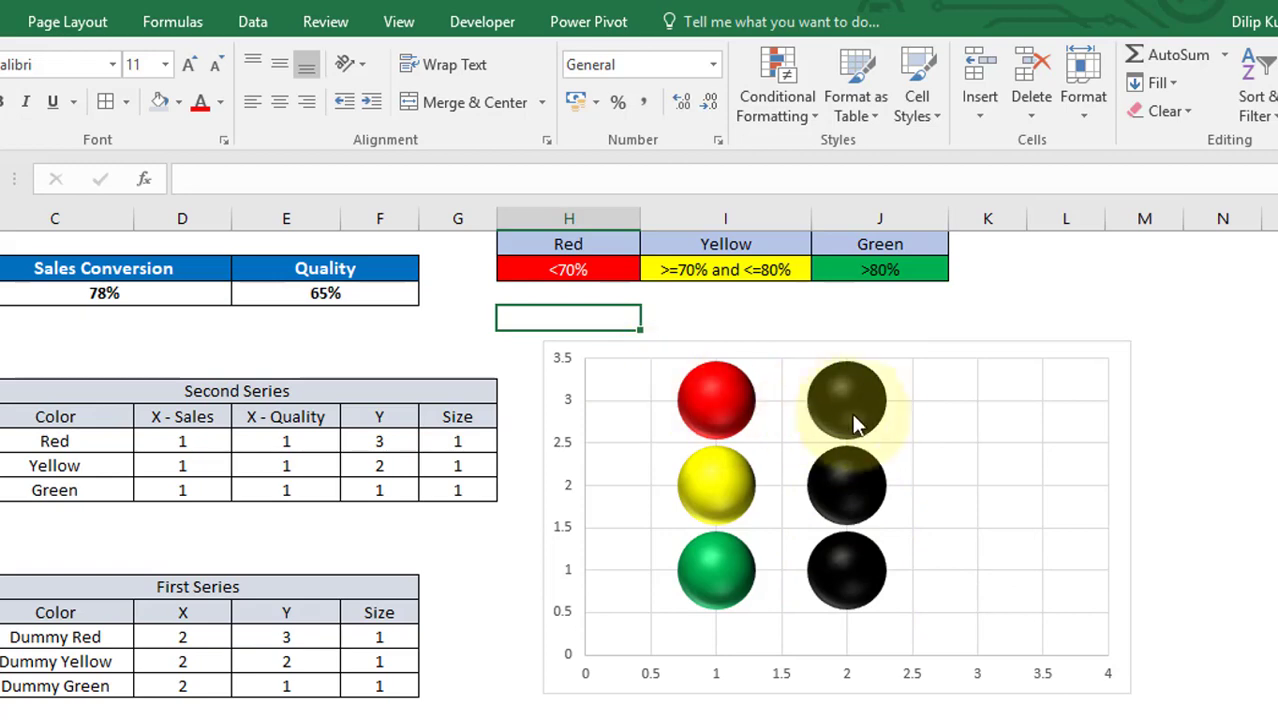
pyautogui.moveTo(848, 396)
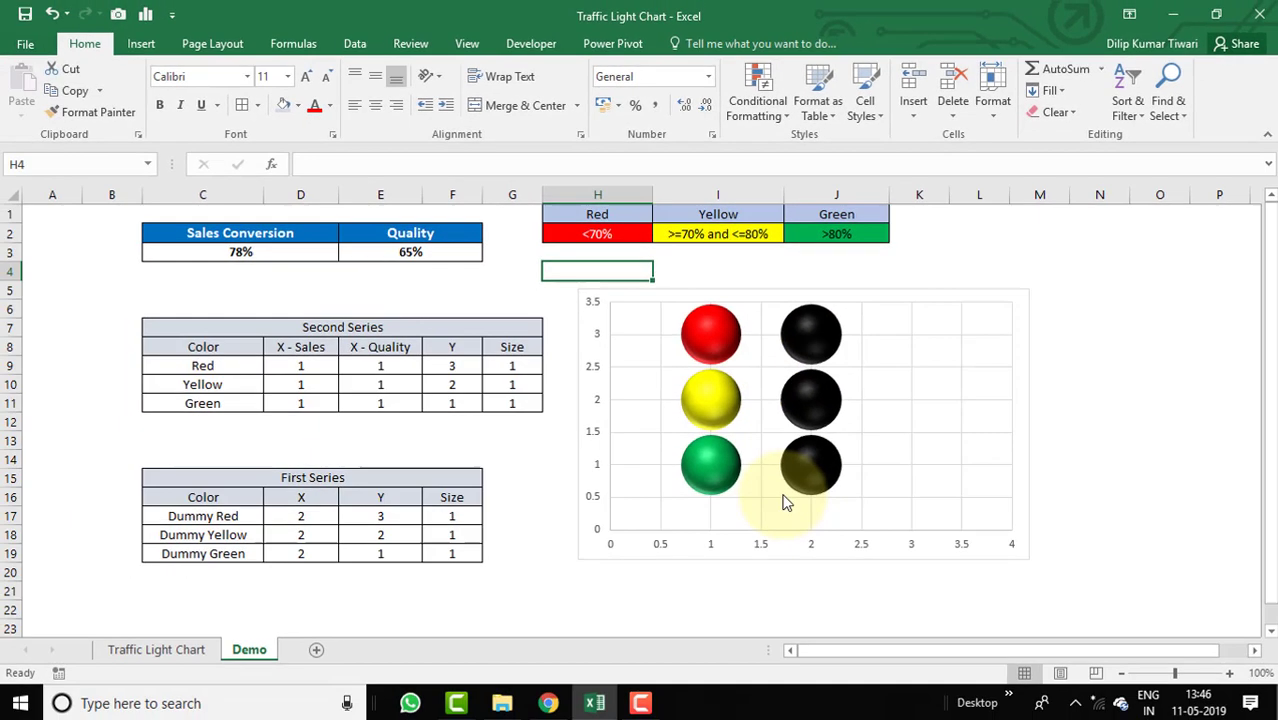
# Enter =IF(C3<70%, 2, NA()) as the Red row's X - Sales value in cell D9.
pyautogui.click(717, 589)
pyautogui.click(310, 366)
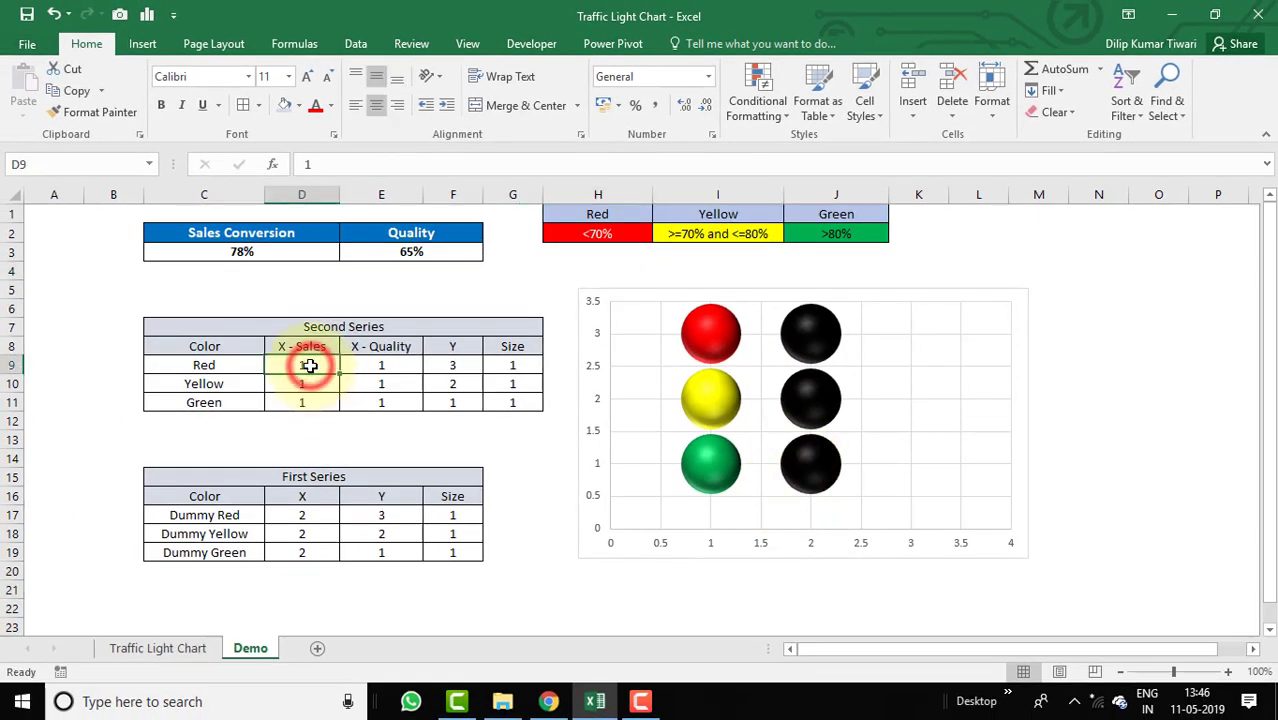
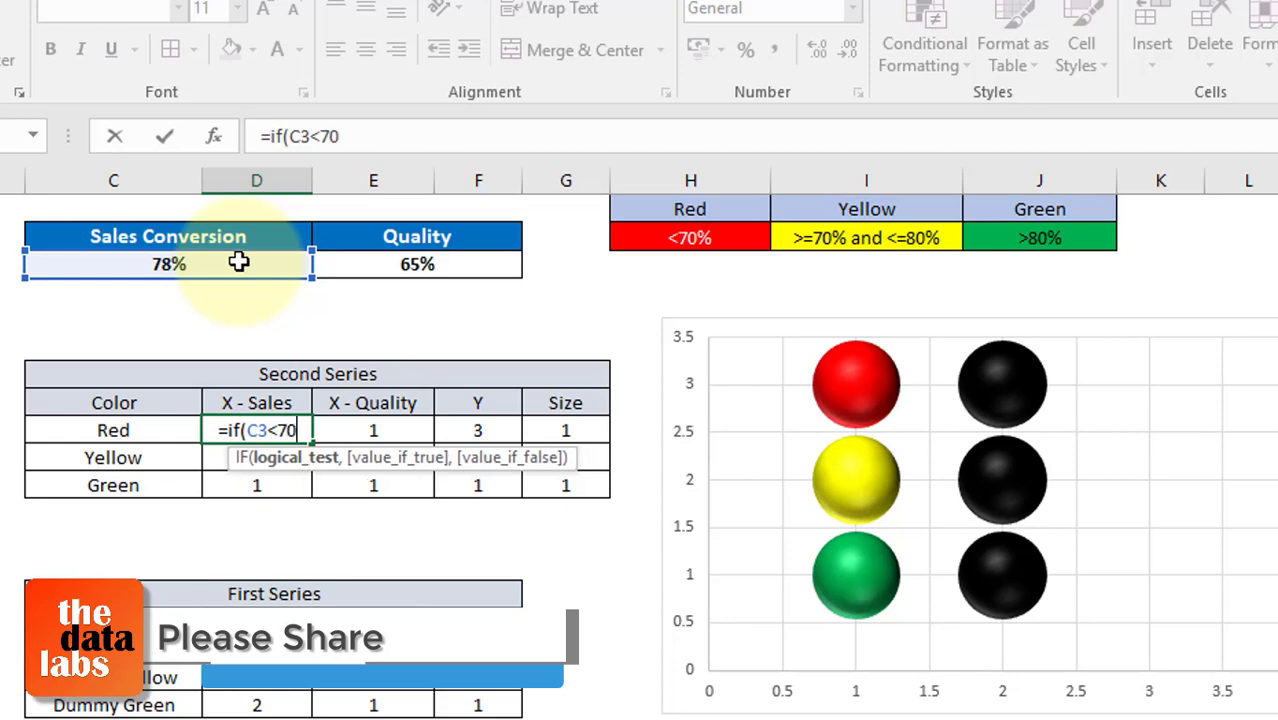
pyautogui.write('%')
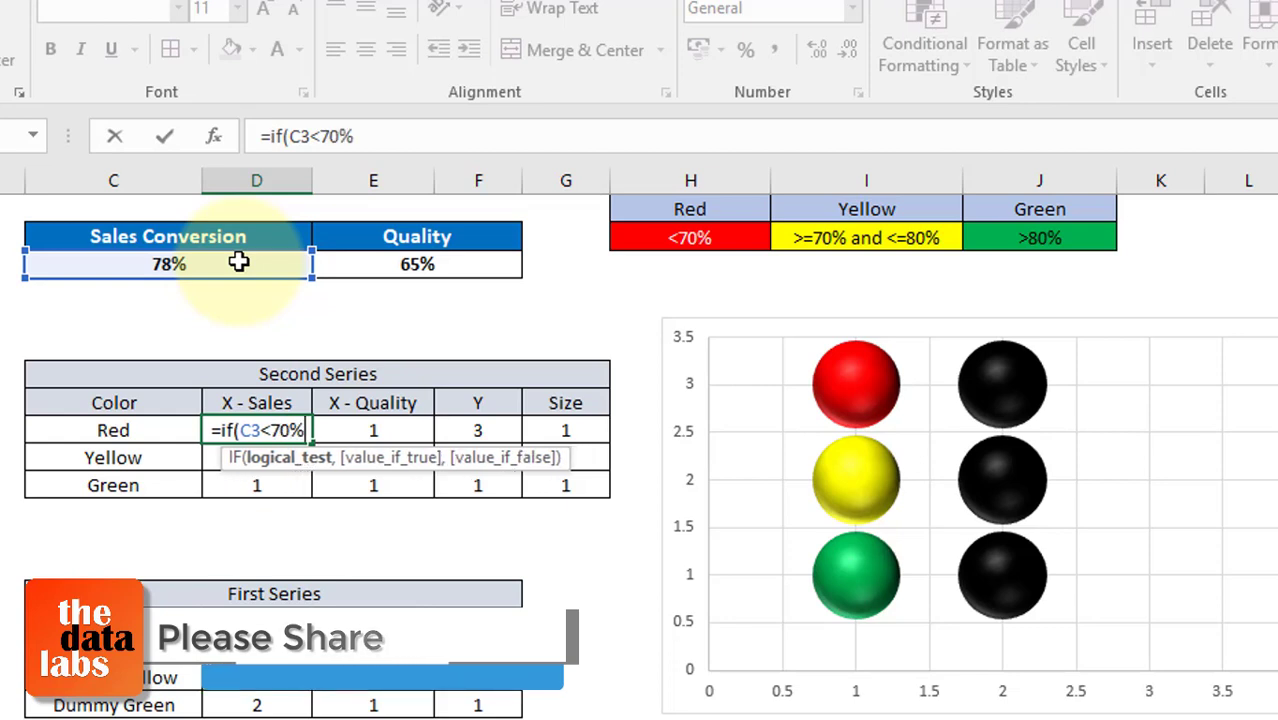
pyautogui.write(', 2, NA')
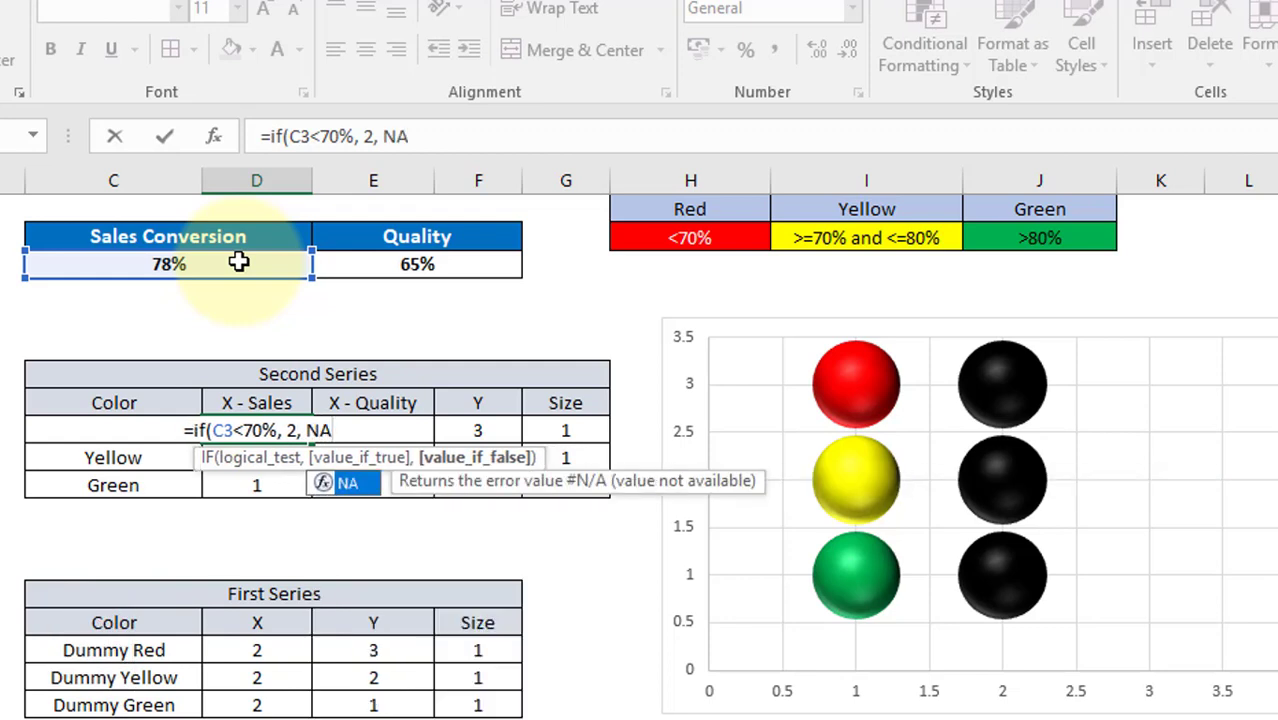
pyautogui.write('())')
pyautogui.press('Return')
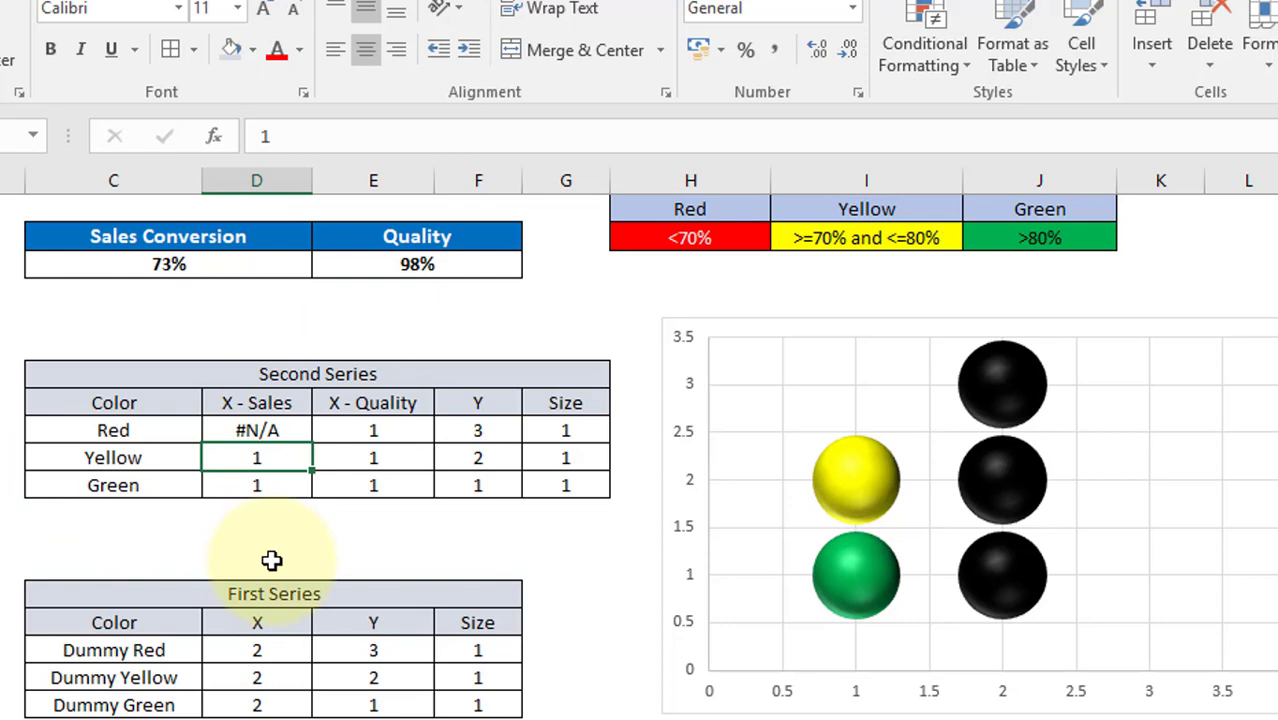
# Enter =IF(AND(C3>=70%, C3<=80%), 2, NA()) as the Yellow row's X - Sales value in cell D10.
pyautogui.write('=if(')
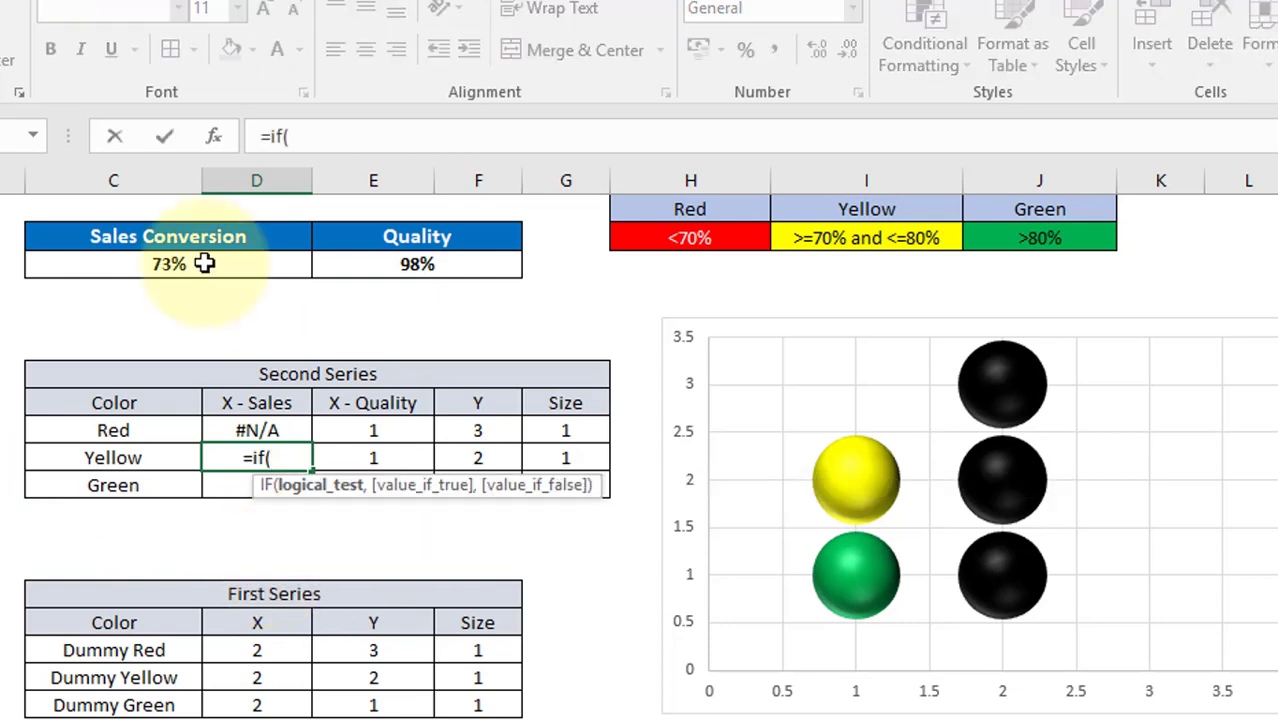
pyautogui.write('and(')
pyautogui.click(204, 263)
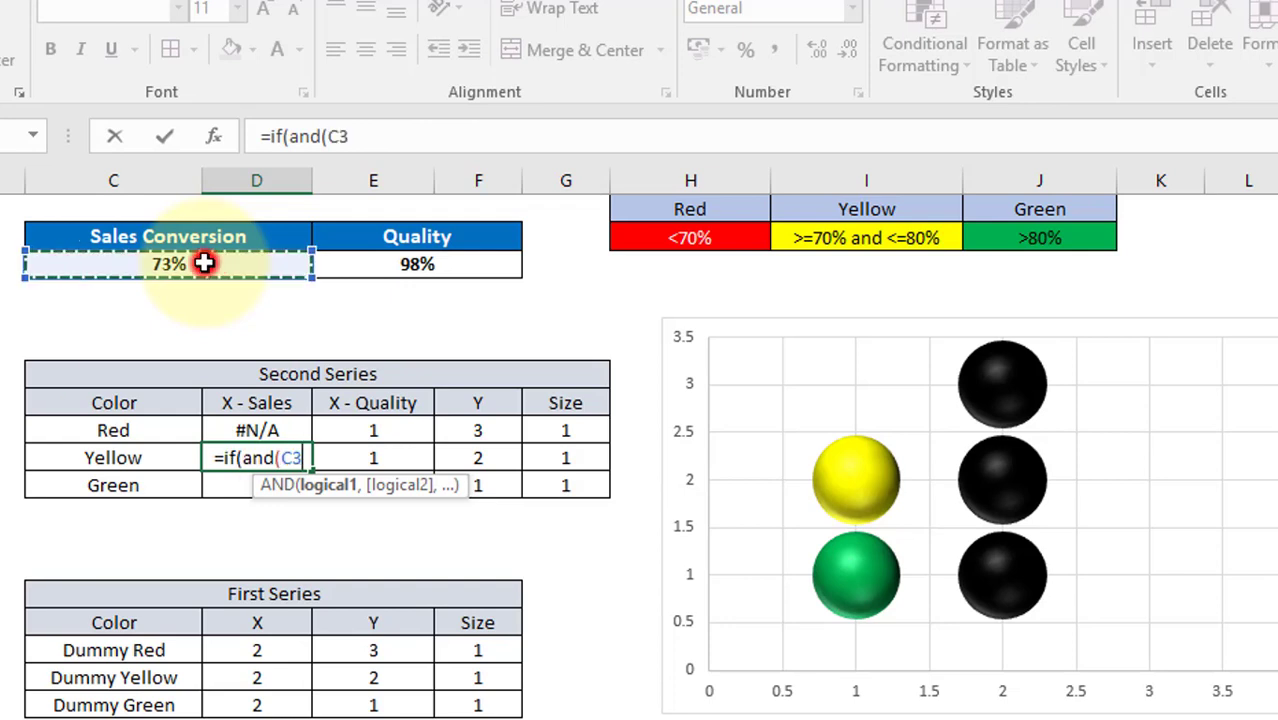
pyautogui.write('>=')
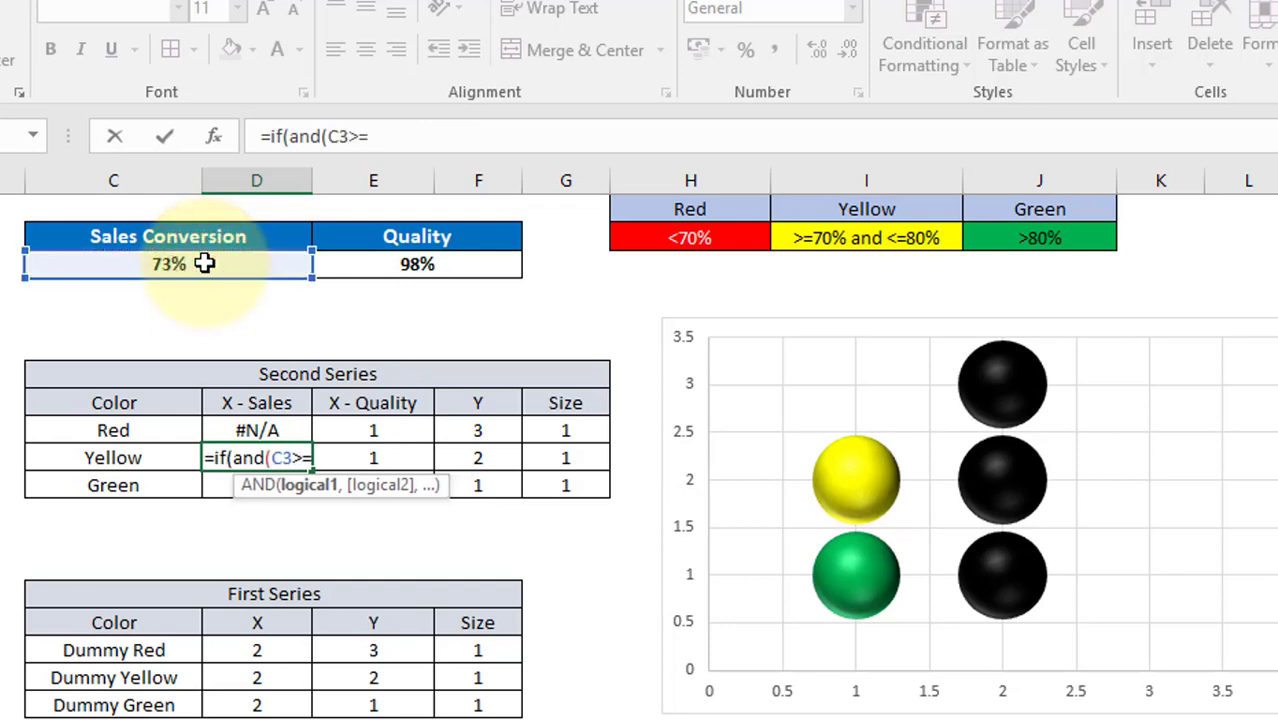
pyautogui.write('70%,')
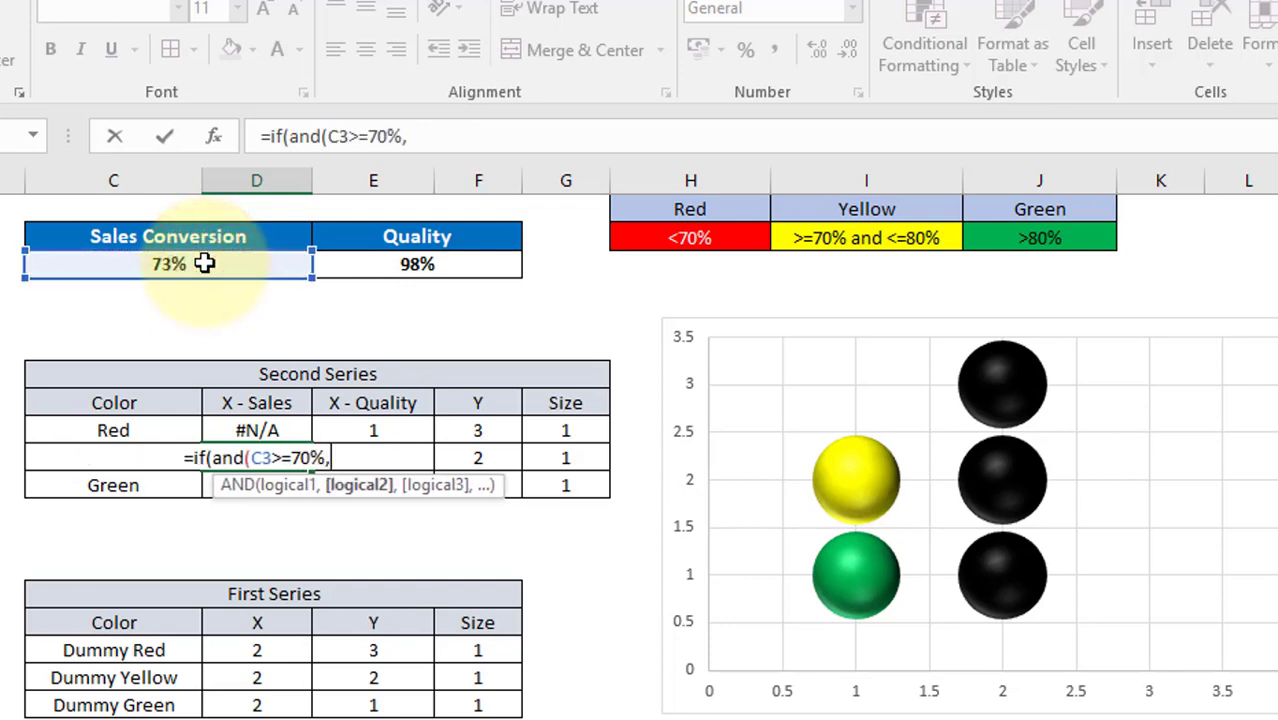
pyautogui.click(204, 263)
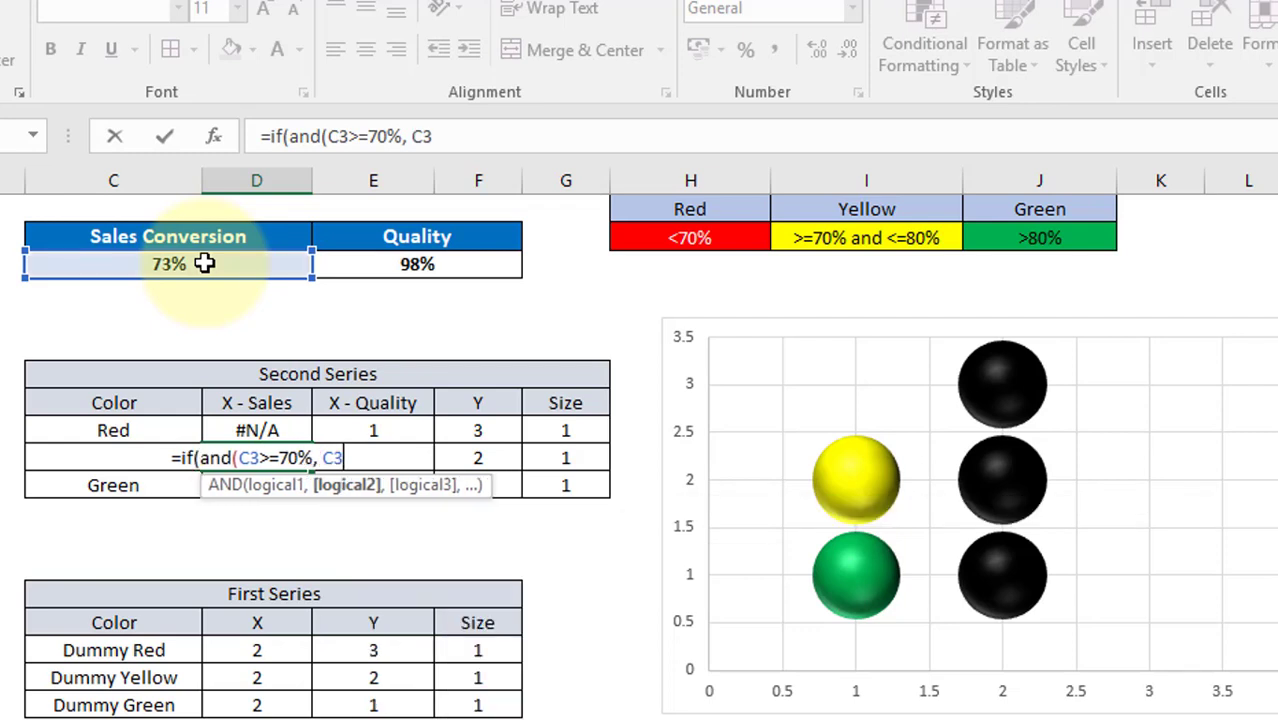
pyautogui.write('<=')
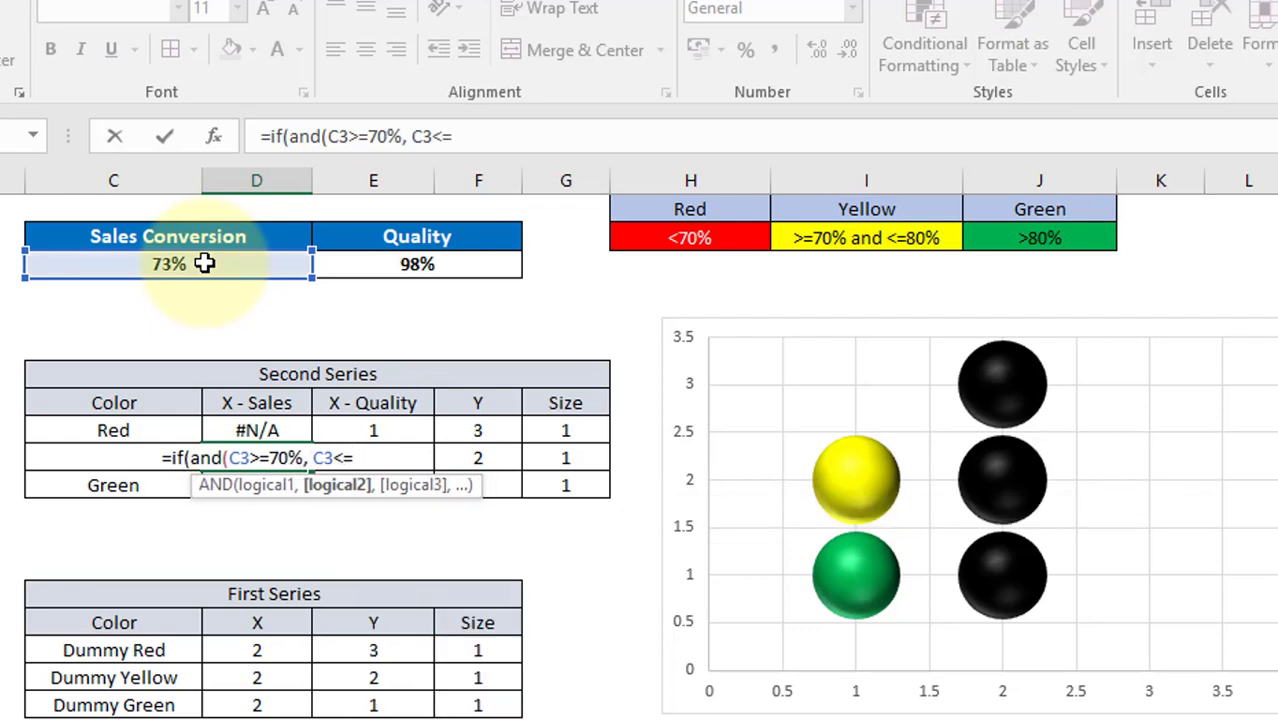
pyautogui.write('80')
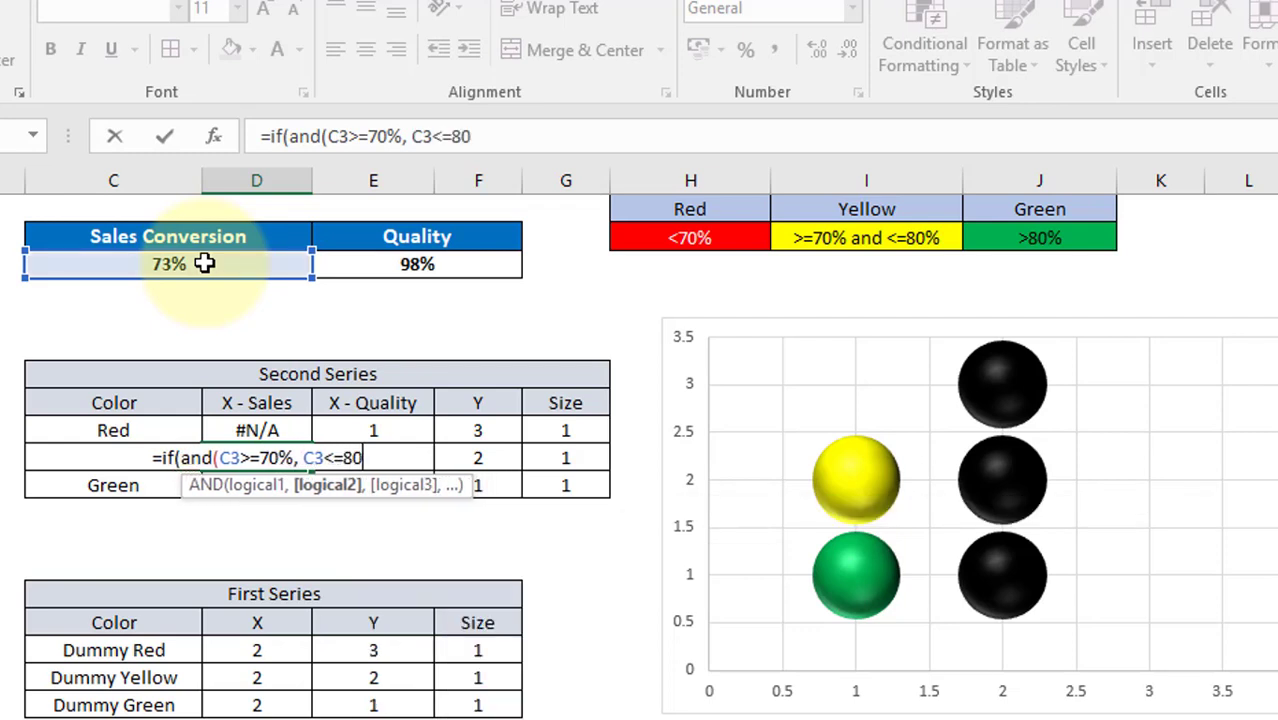
pyautogui.write('%),')
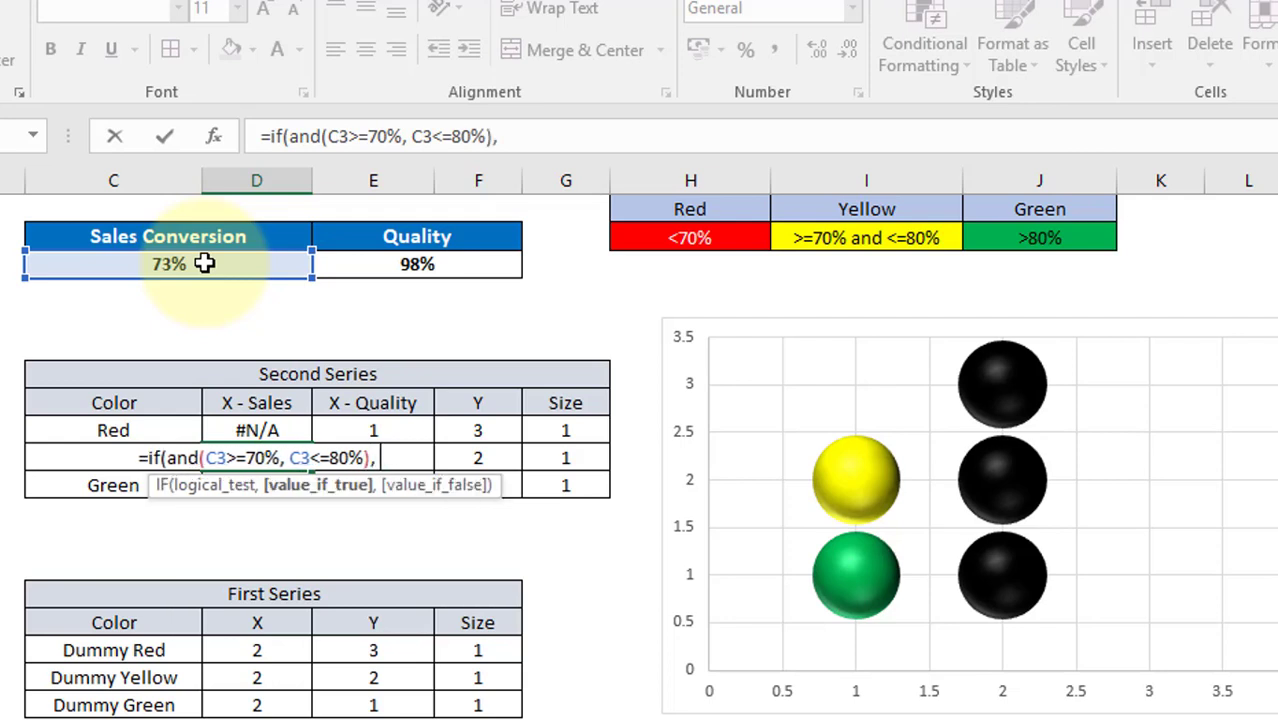
pyautogui.write(' 2, NA()')
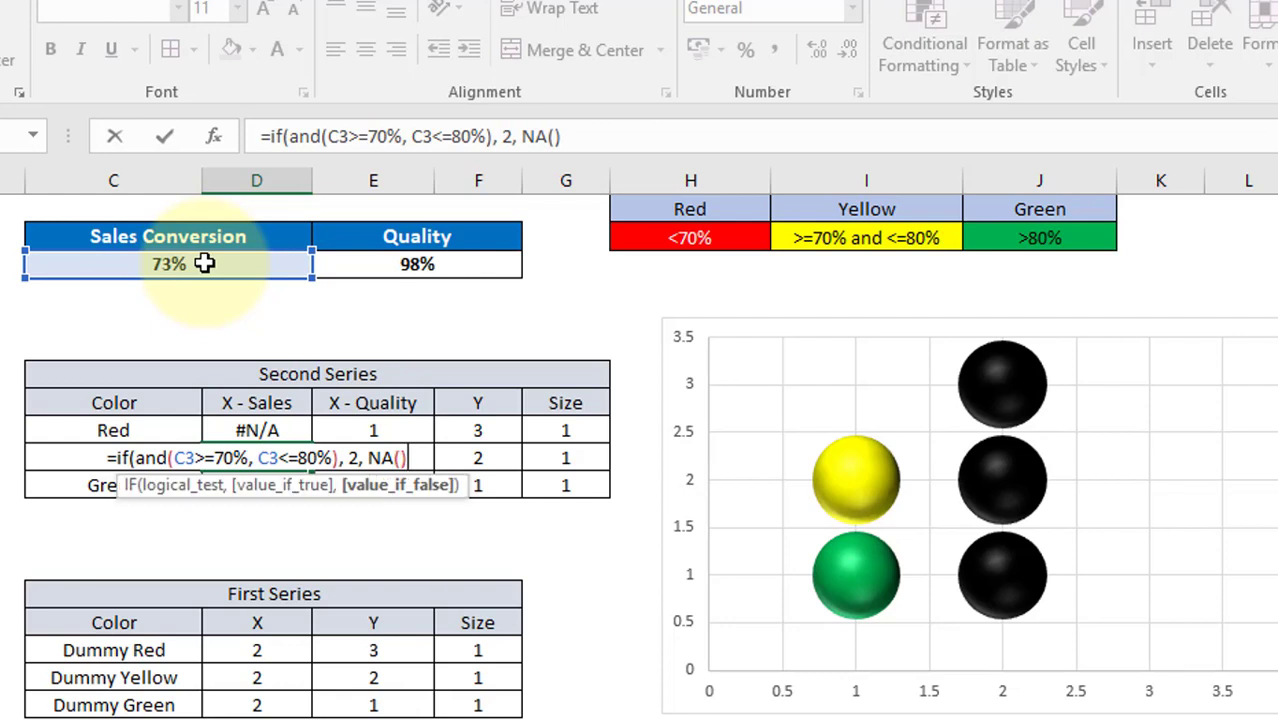
pyautogui.write(')')
pyautogui.press('Return')
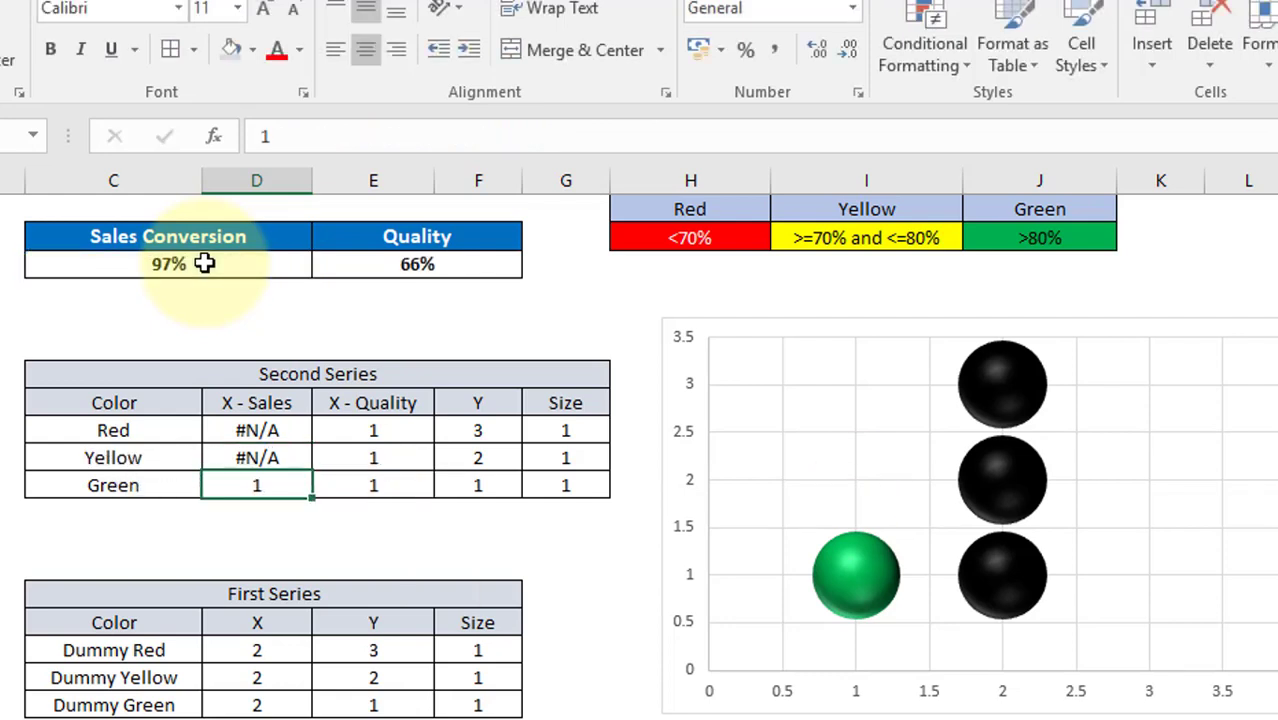
# Enter =IF(C3>80%, 2, NA()) as the Green row's X - Sales value in cell D11.
pyautogui.write('=if(')
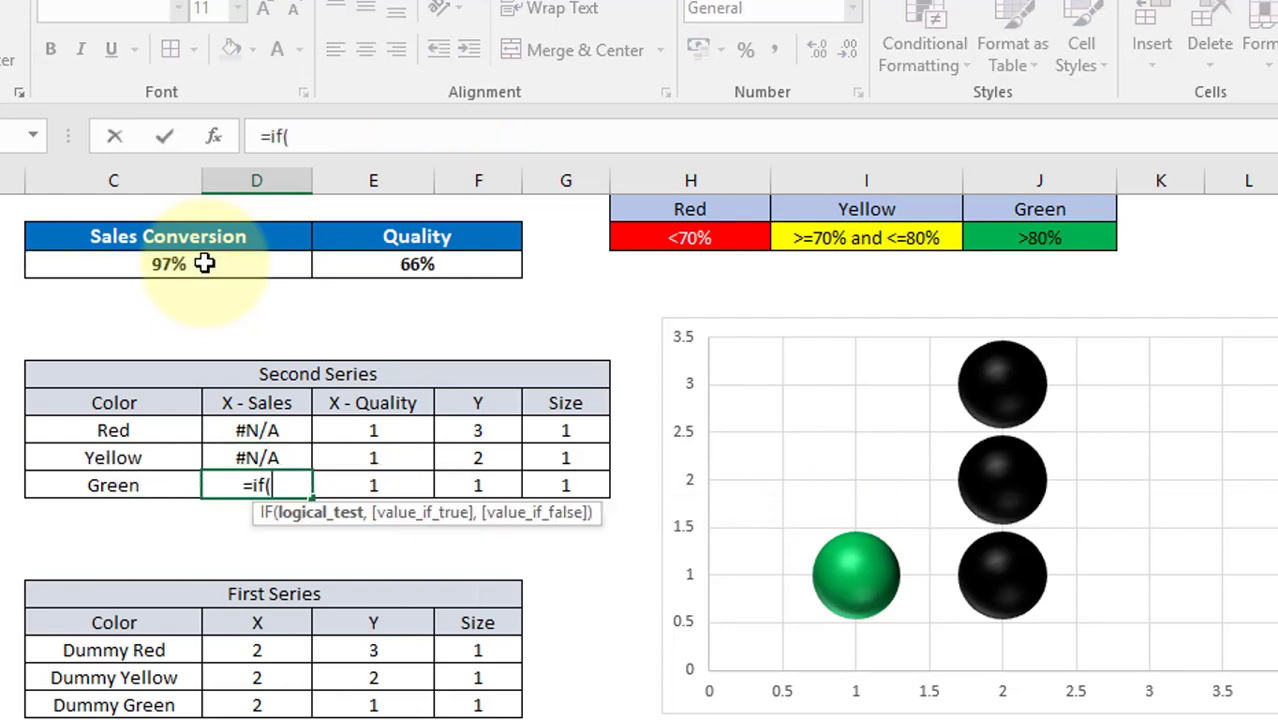
pyautogui.write('c3')
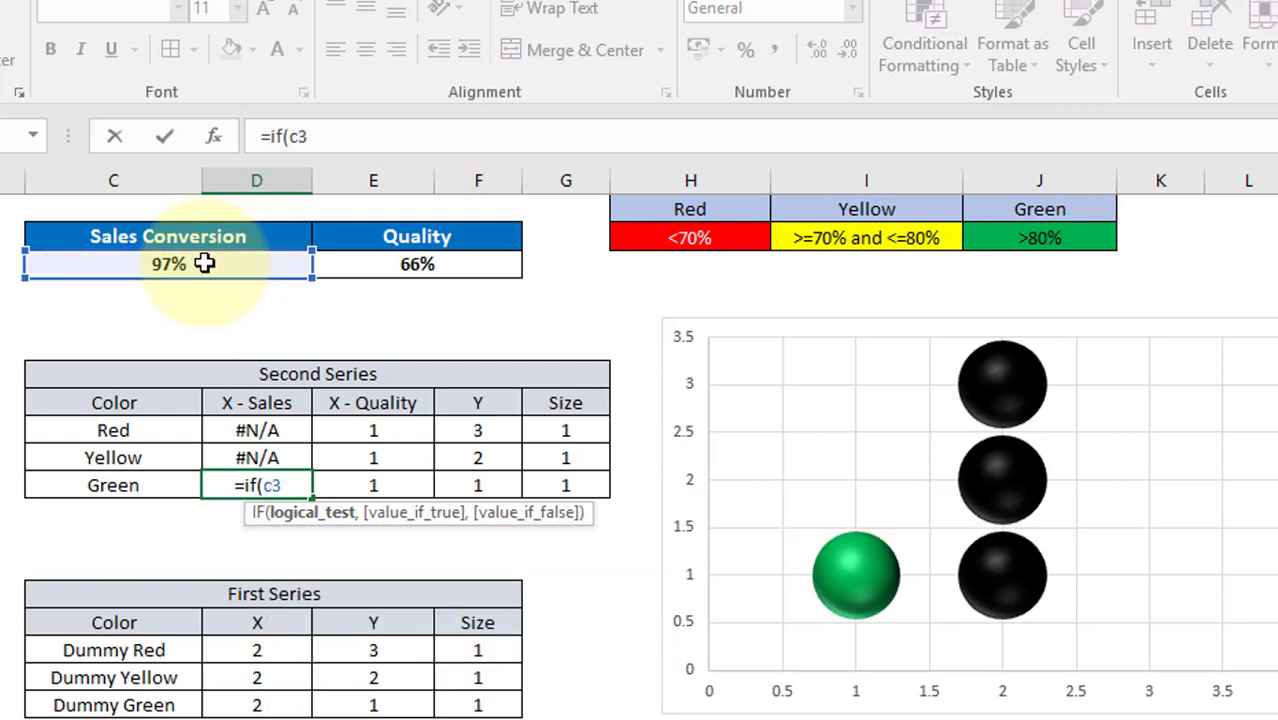
pyautogui.write('>80')
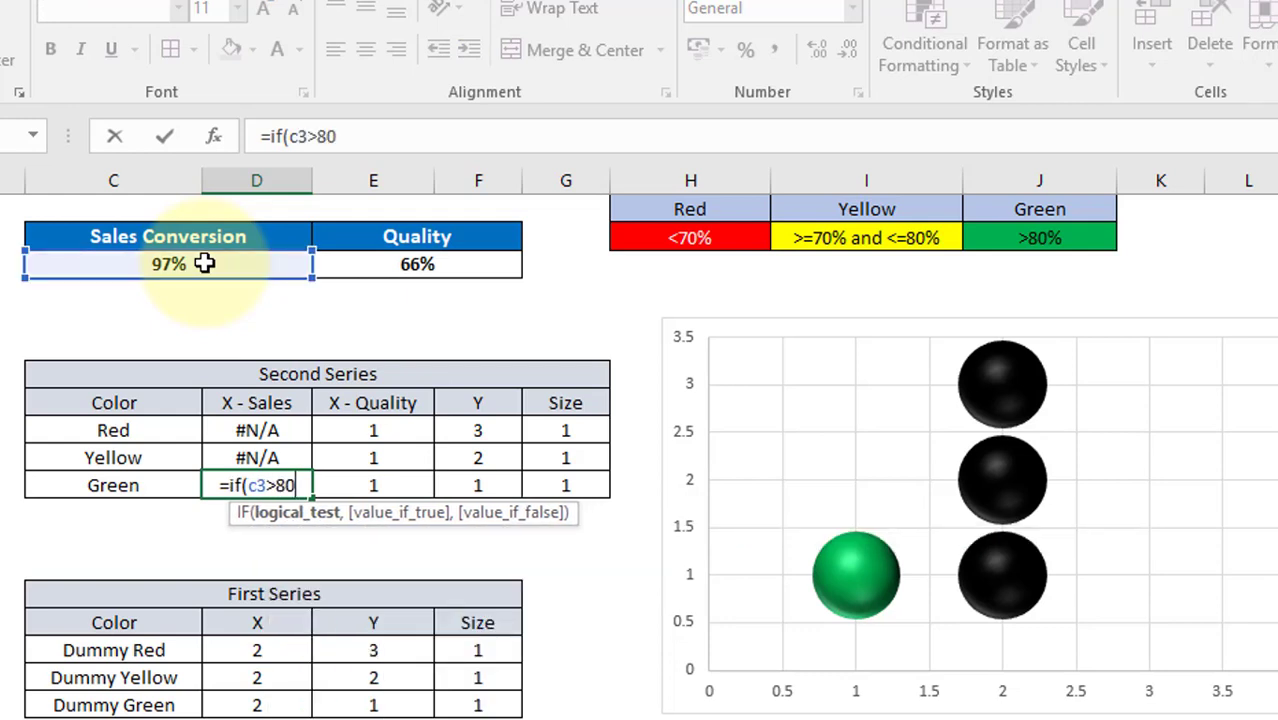
pyautogui.write('%, 2')
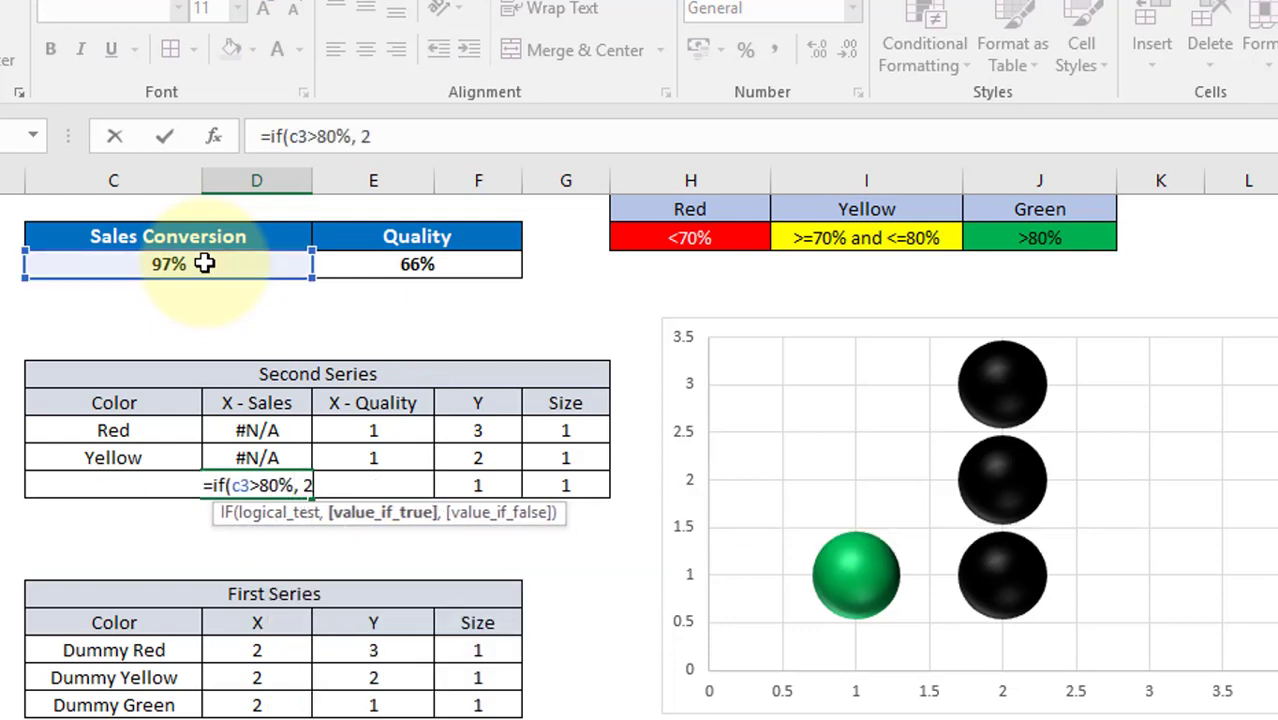
pyautogui.write(',NA')
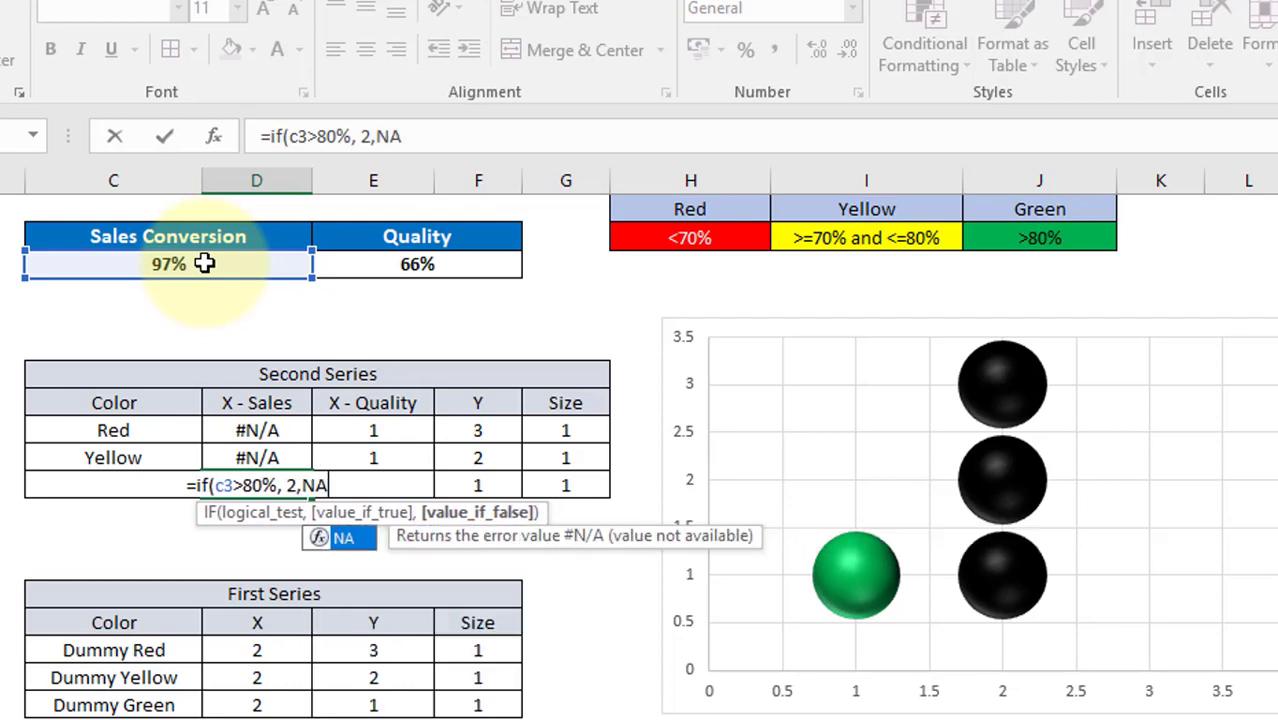
pyautogui.write('())')
pyautogui.press('Return')
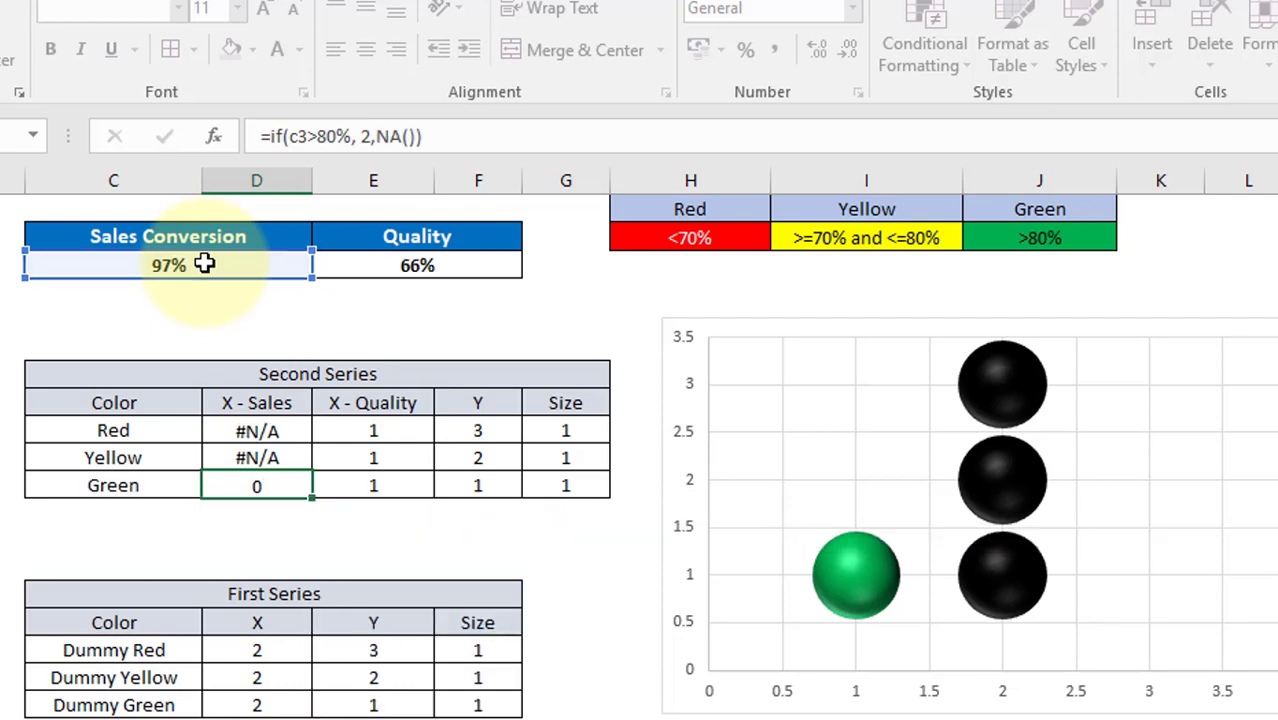
# Recalculate the sheet and compare the chart's bubbles with the X - Sales formulas of the Yellow and Green rows.
pyautogui.press('F9')
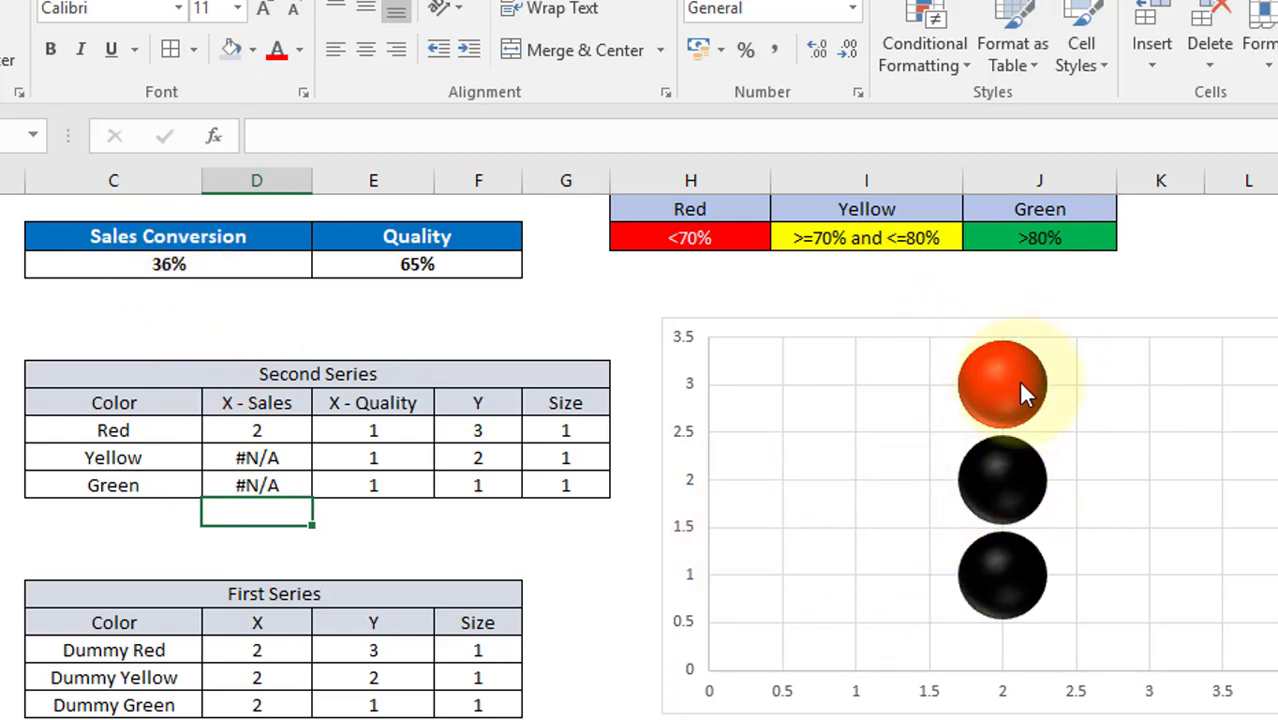
pyautogui.moveTo(992, 460)
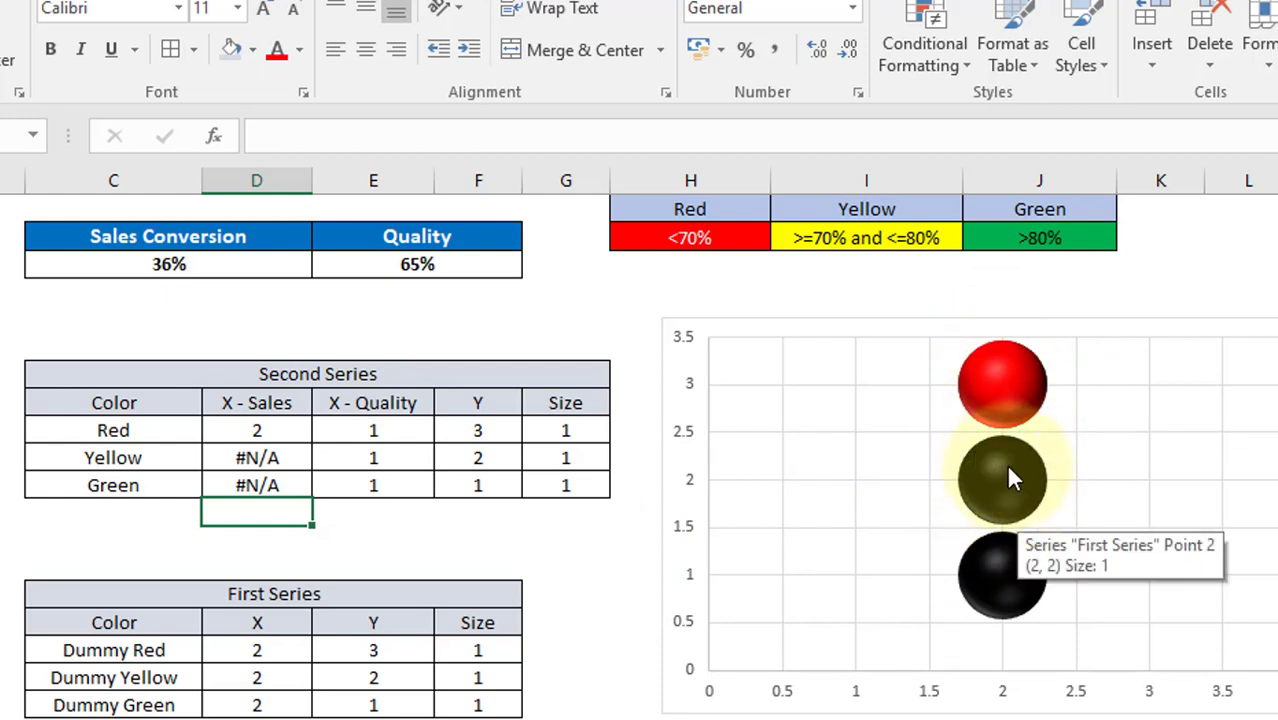
pyautogui.moveTo(287, 459); pyautogui.dragTo(287, 485)
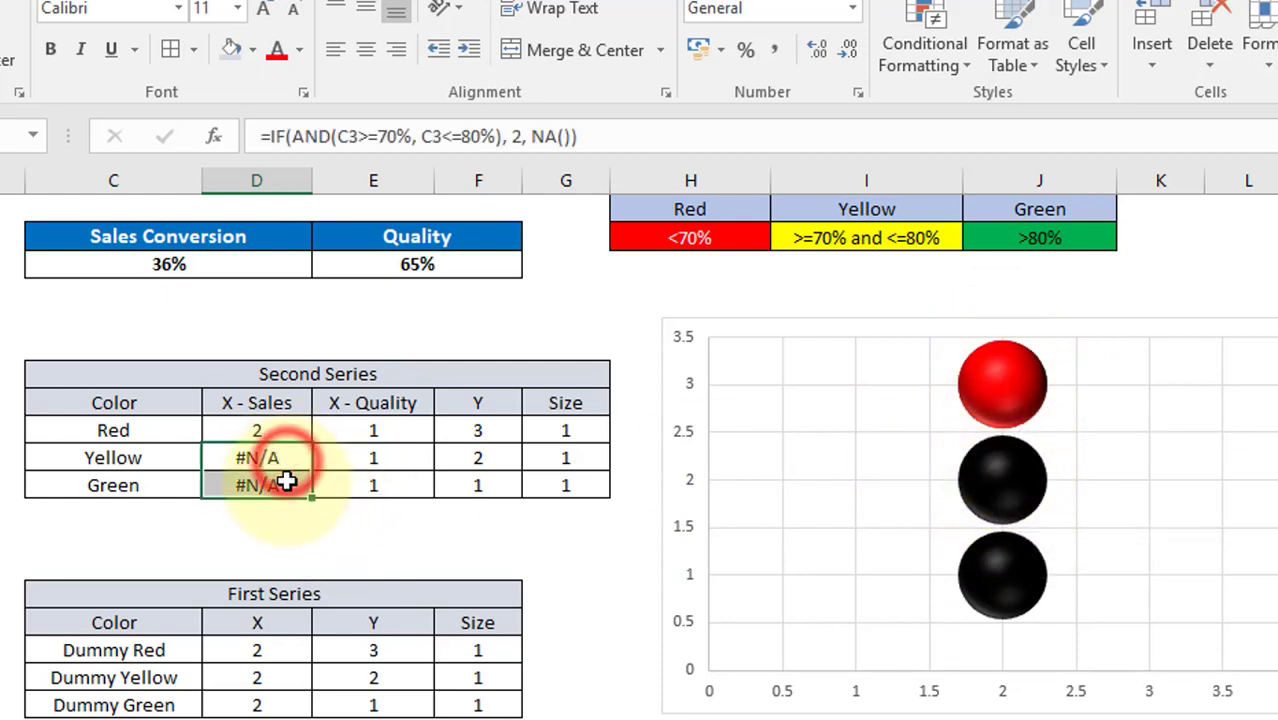
pyautogui.moveTo(1014, 455)
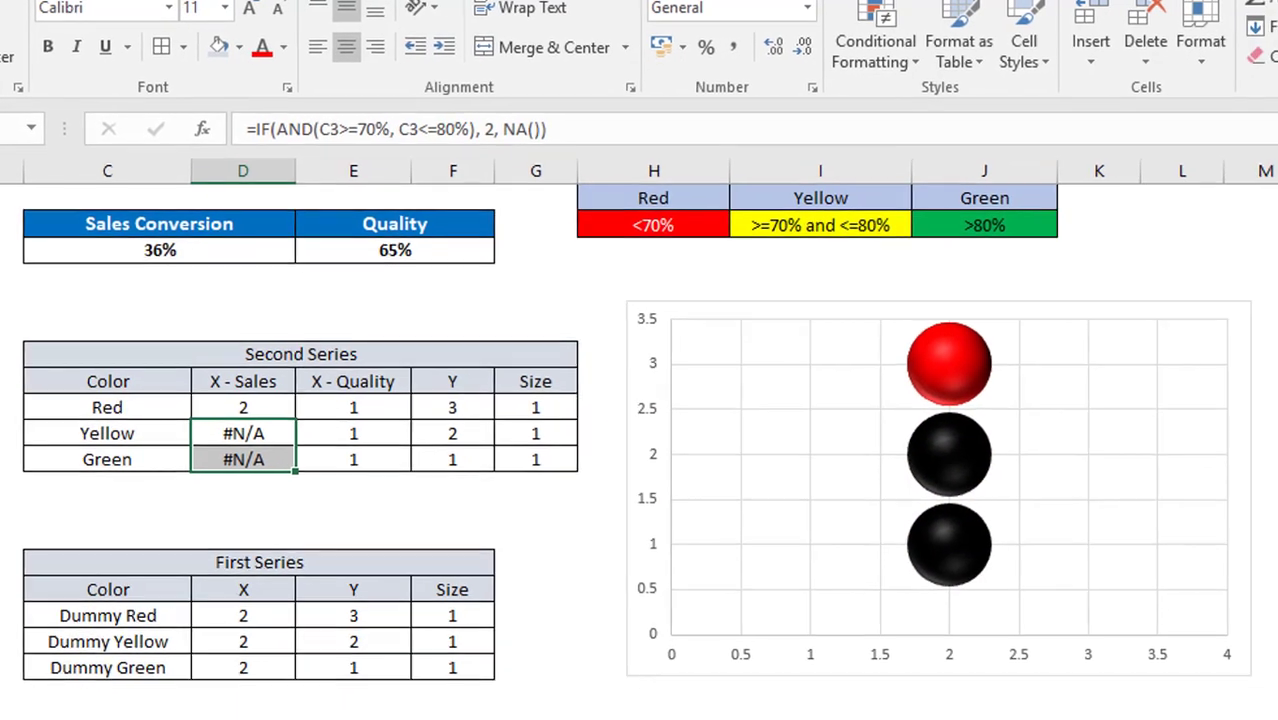
# Delete the horizontal and vertical gridlines from the bubble chart.
pyautogui.click(1270, 580)
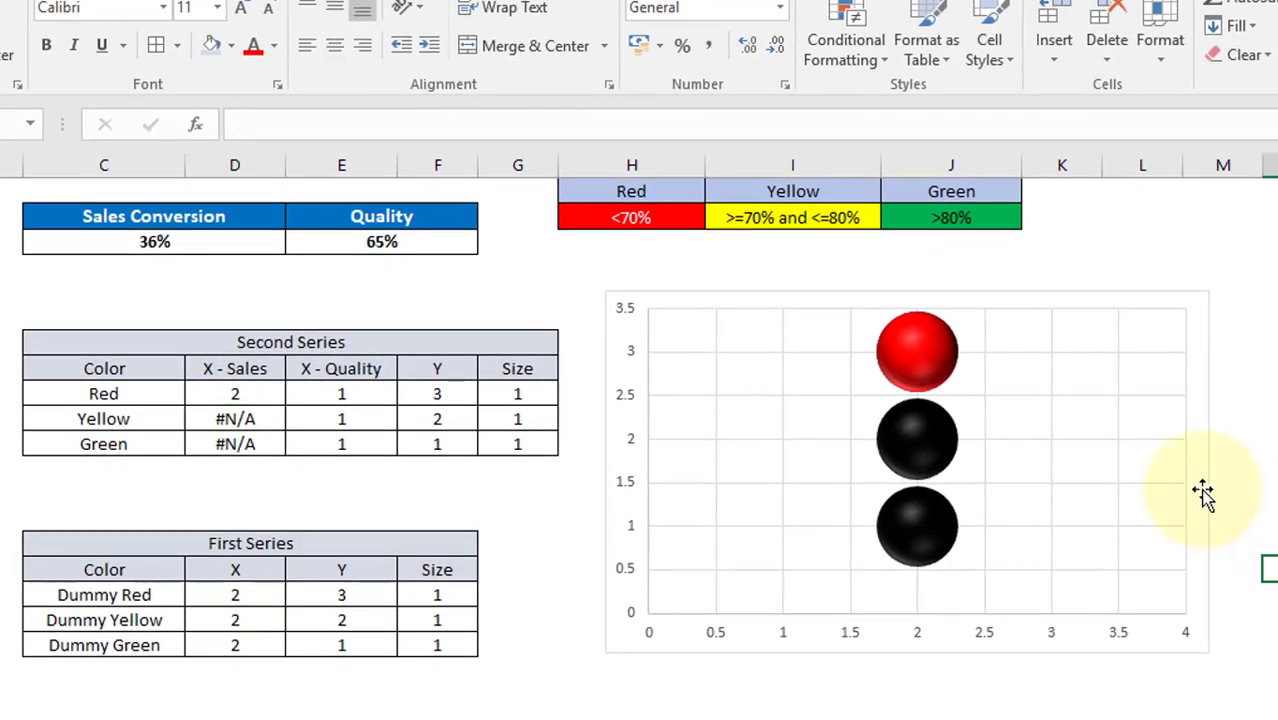
pyautogui.click(702, 490)
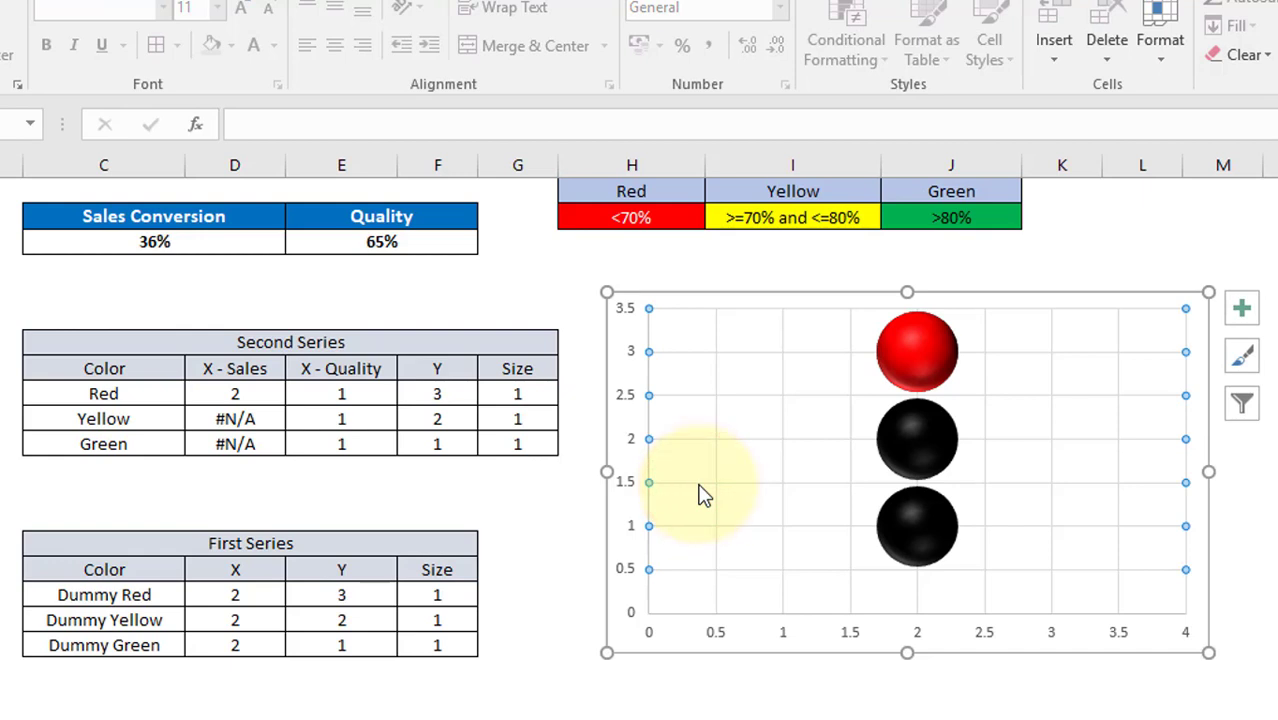
pyautogui.press('Delete')
pyautogui.click(713, 502)
pyautogui.press('Delete')
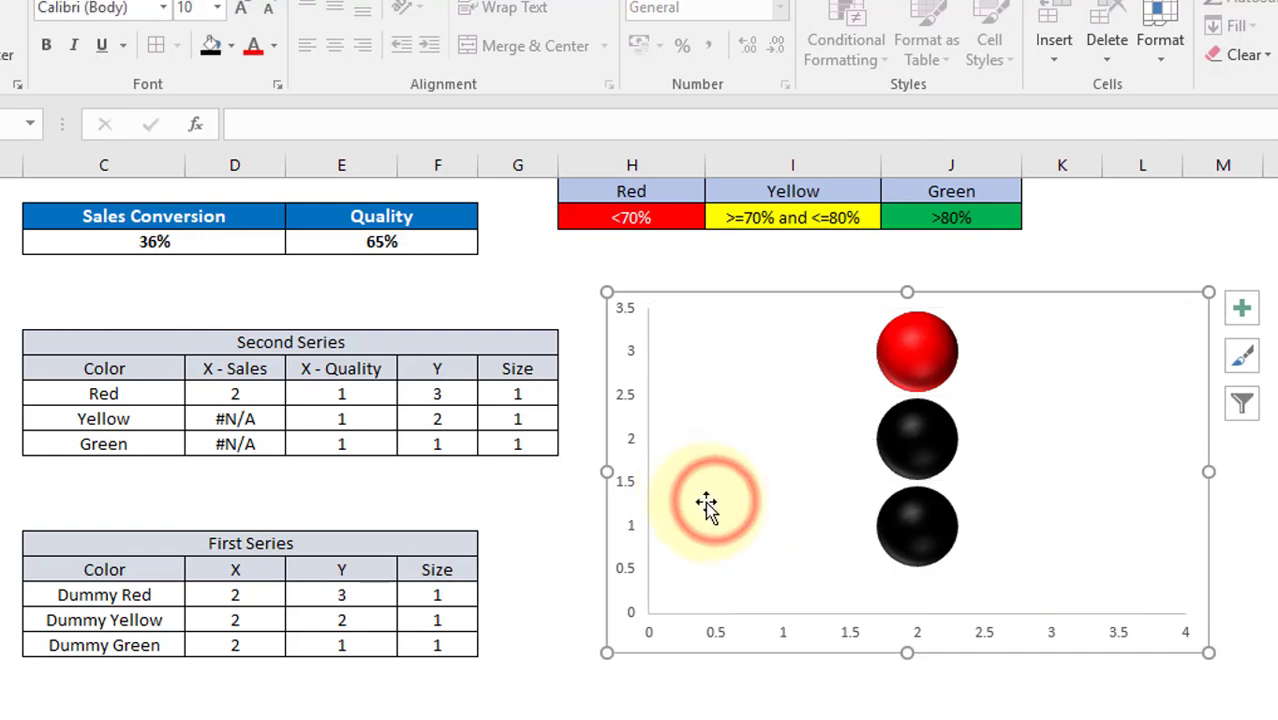
# Delete the vertical and horizontal axes from the bubble chart.
pyautogui.click(634, 402)
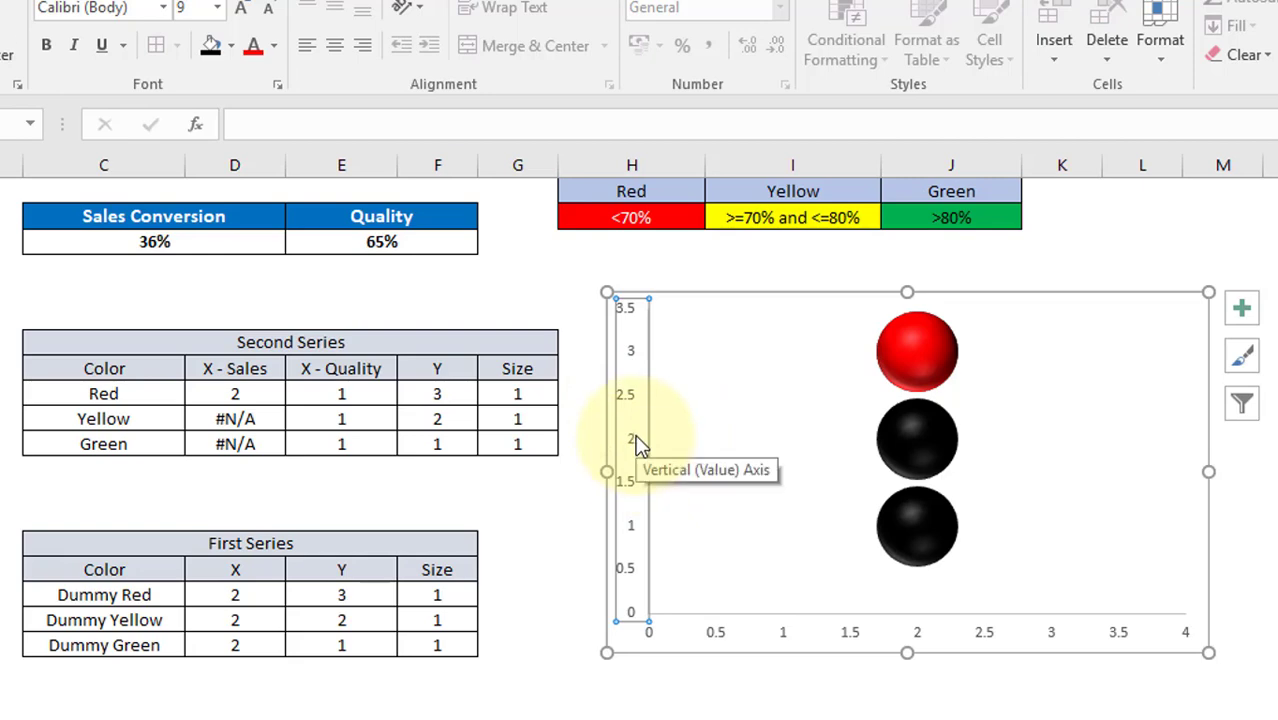
pyautogui.press('Delete')
pyautogui.click(698, 632)
pyautogui.press('Delete')
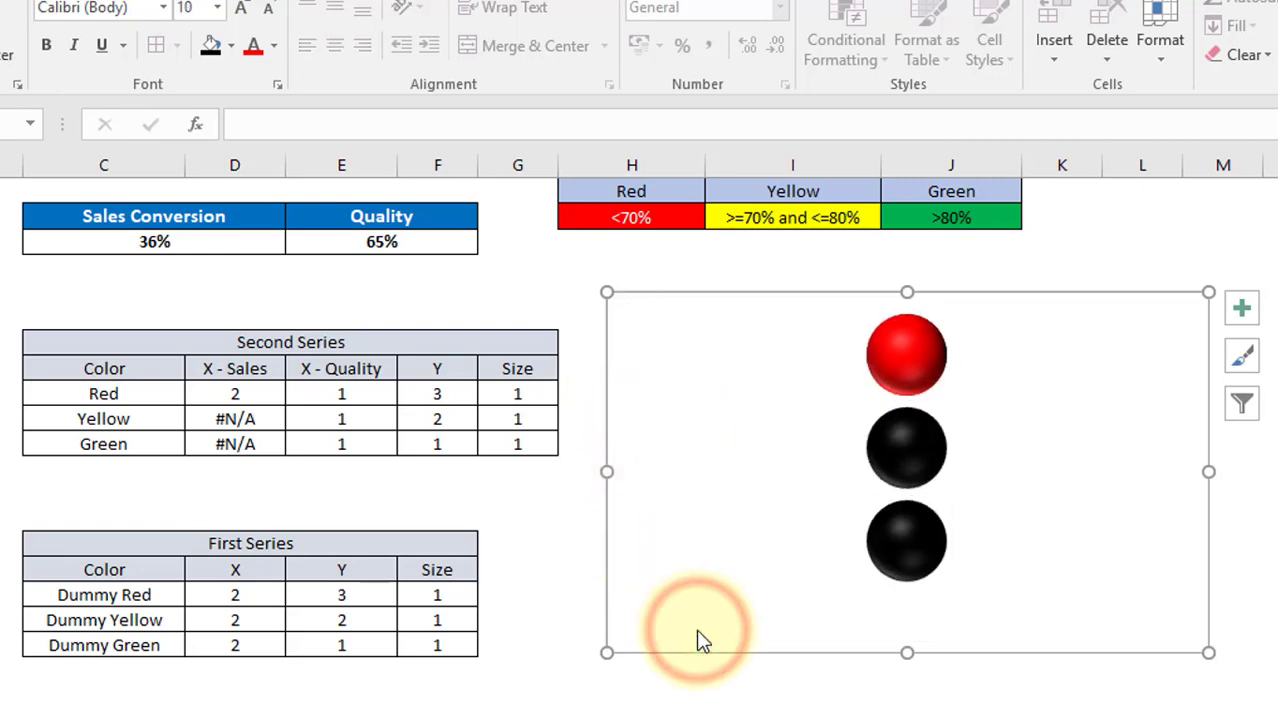
# Set the bubble chart's width to 5.95 cm.
pyautogui.click(1200, 488)
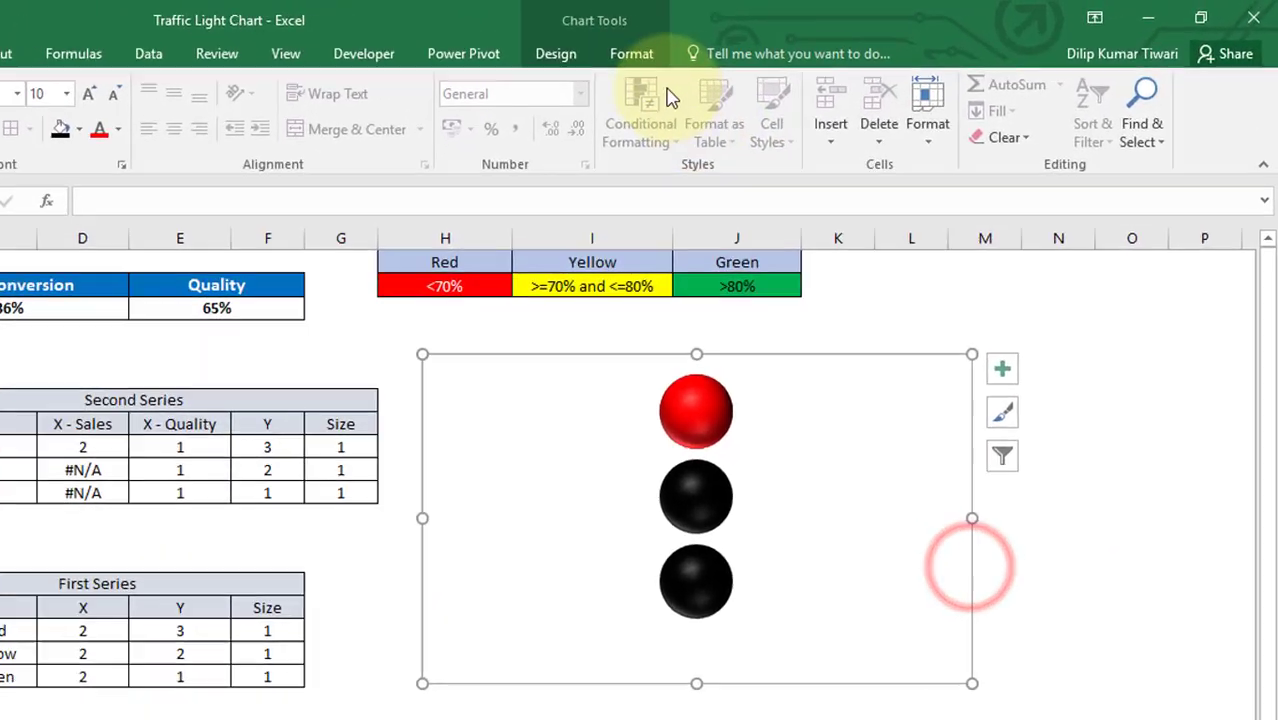
pyautogui.click(750, 43)
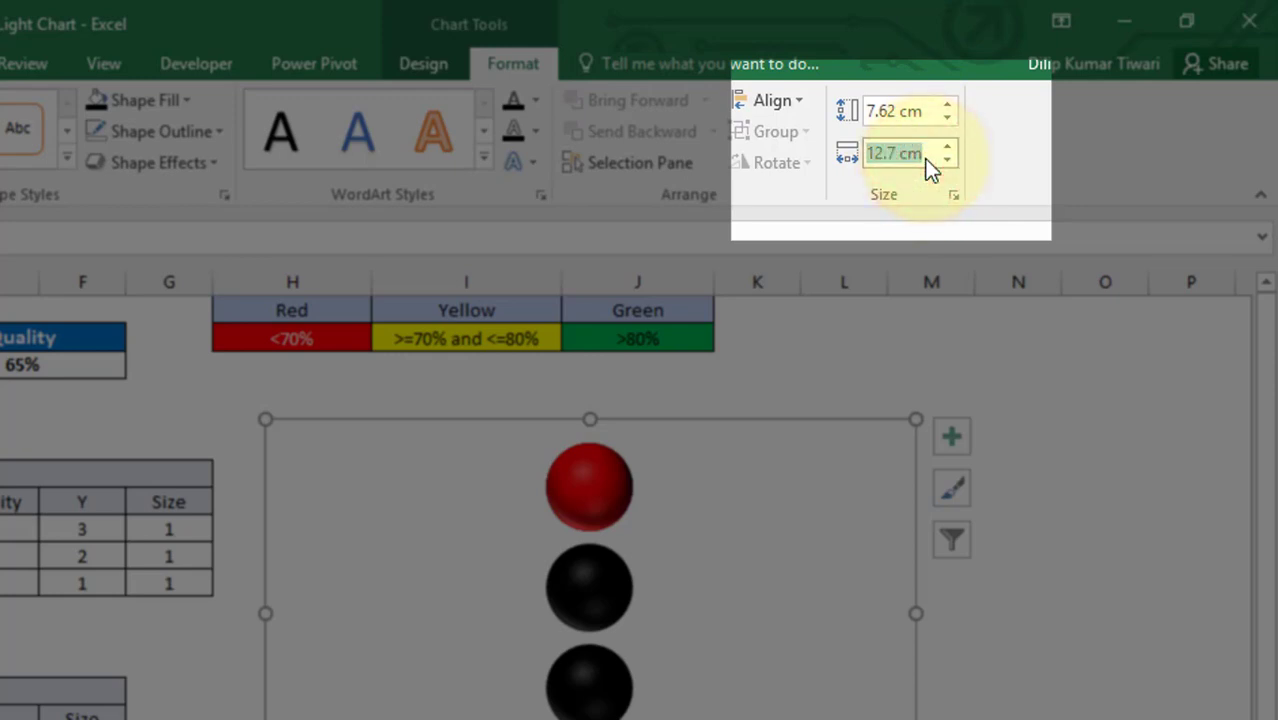
pyautogui.write('5.9')
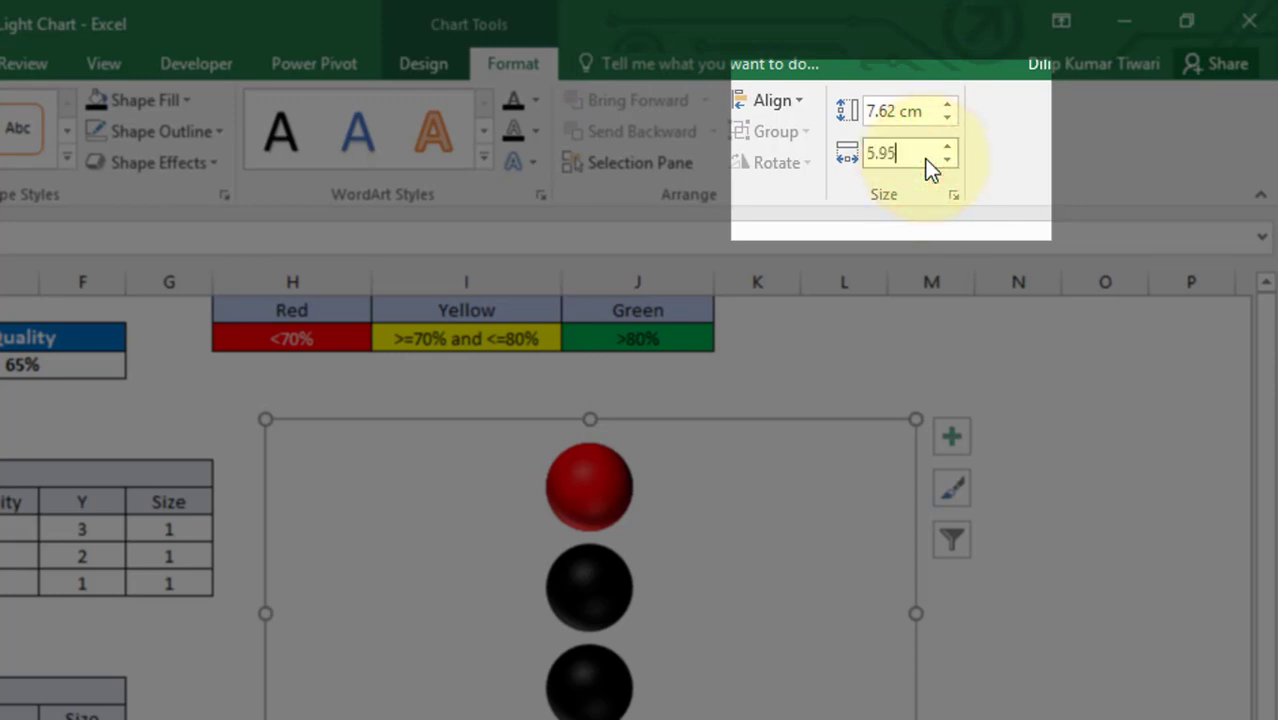
pyautogui.write('5')
pyautogui.press('Return')
pyautogui.click(727, 667)
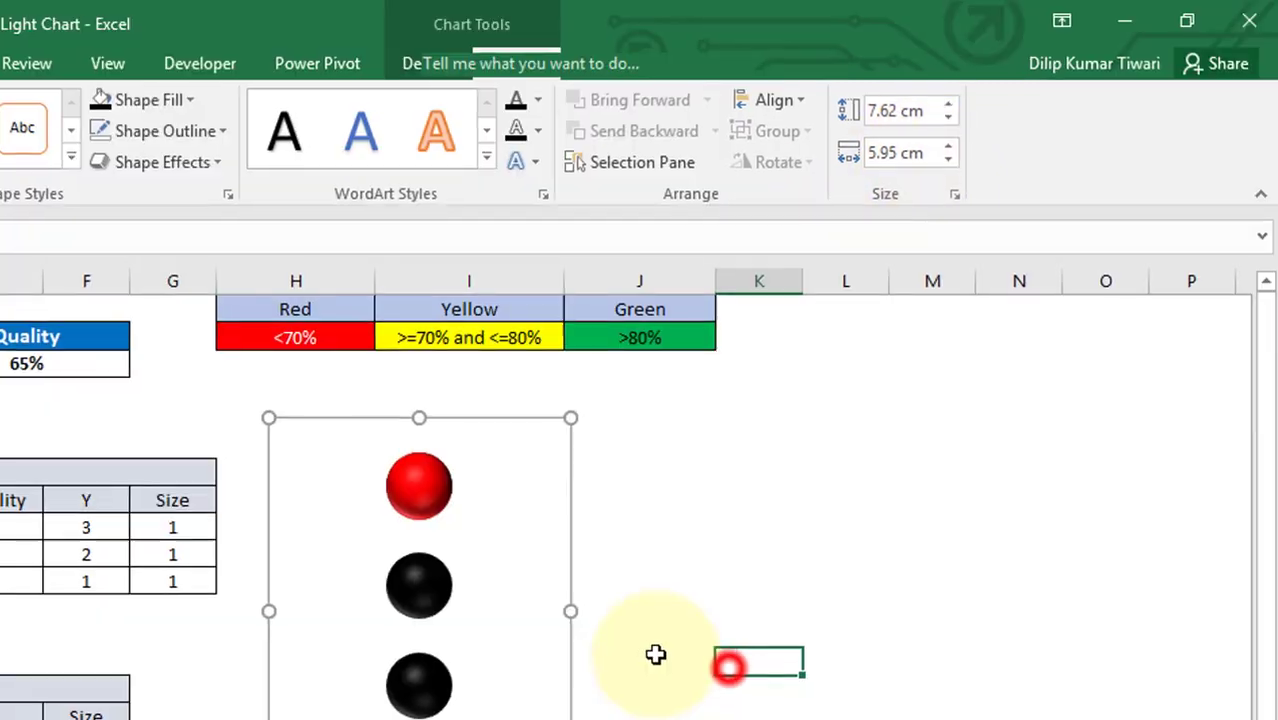
# Shorten the bubble chart's plot area from its lower edge to bring the three bubbles close together.
pyautogui.click(532, 645)
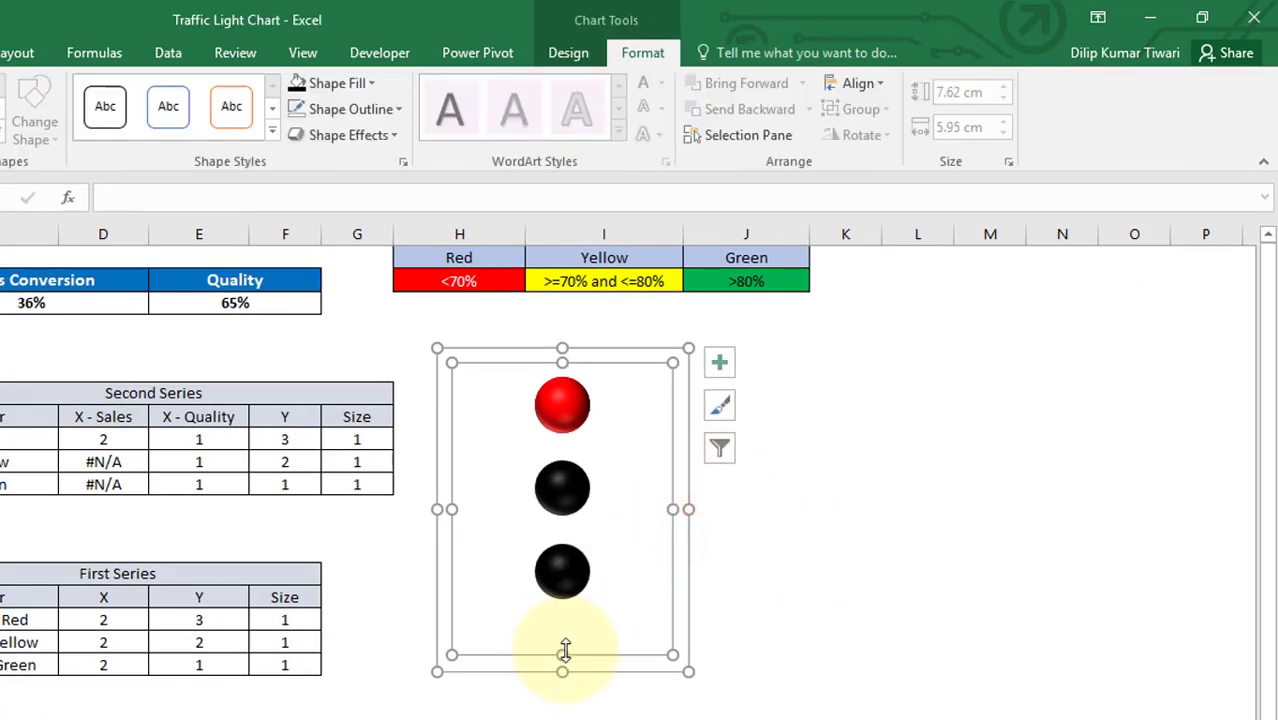
pyautogui.moveTo(564, 651); pyautogui.dragTo(571, 624)
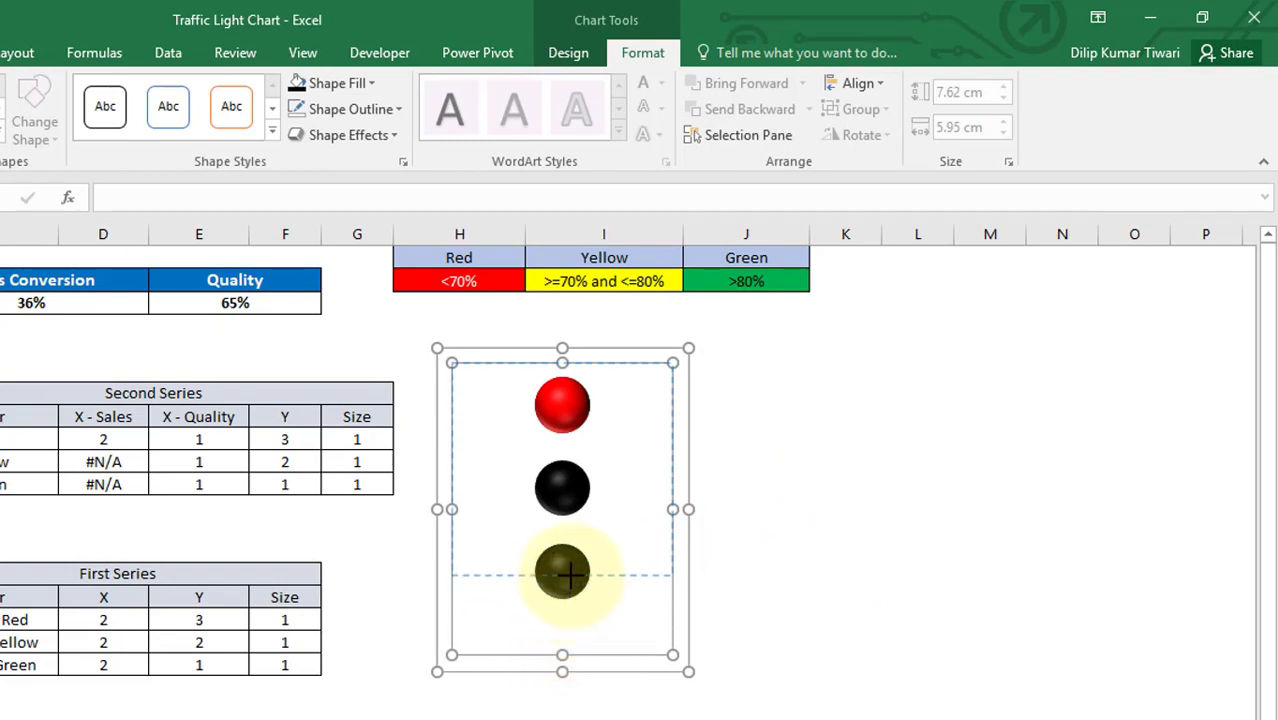
pyautogui.moveTo(568, 574); pyautogui.dragTo(570, 575)
pyautogui.click(775, 591)
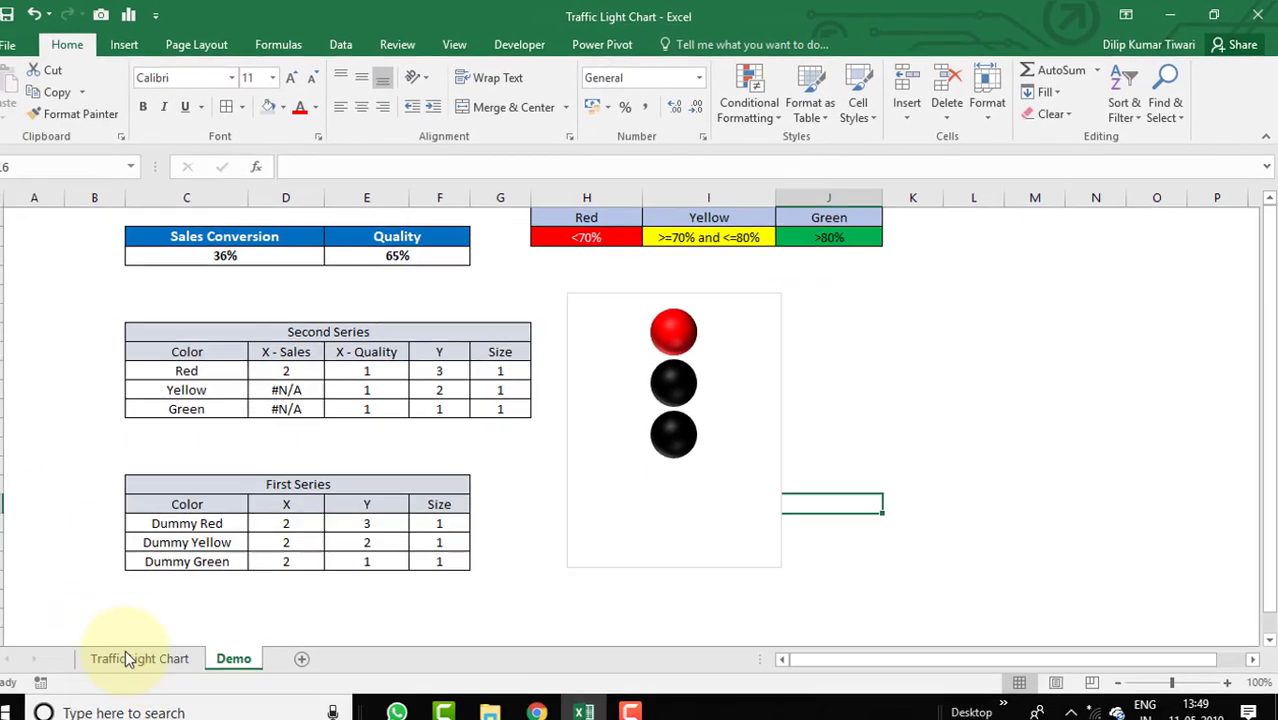
# Copy the grey traffic light graphic on the Traffic Light Chart sheet and place a duplicate beside the Quality chart.
pyautogui.click(155, 648)
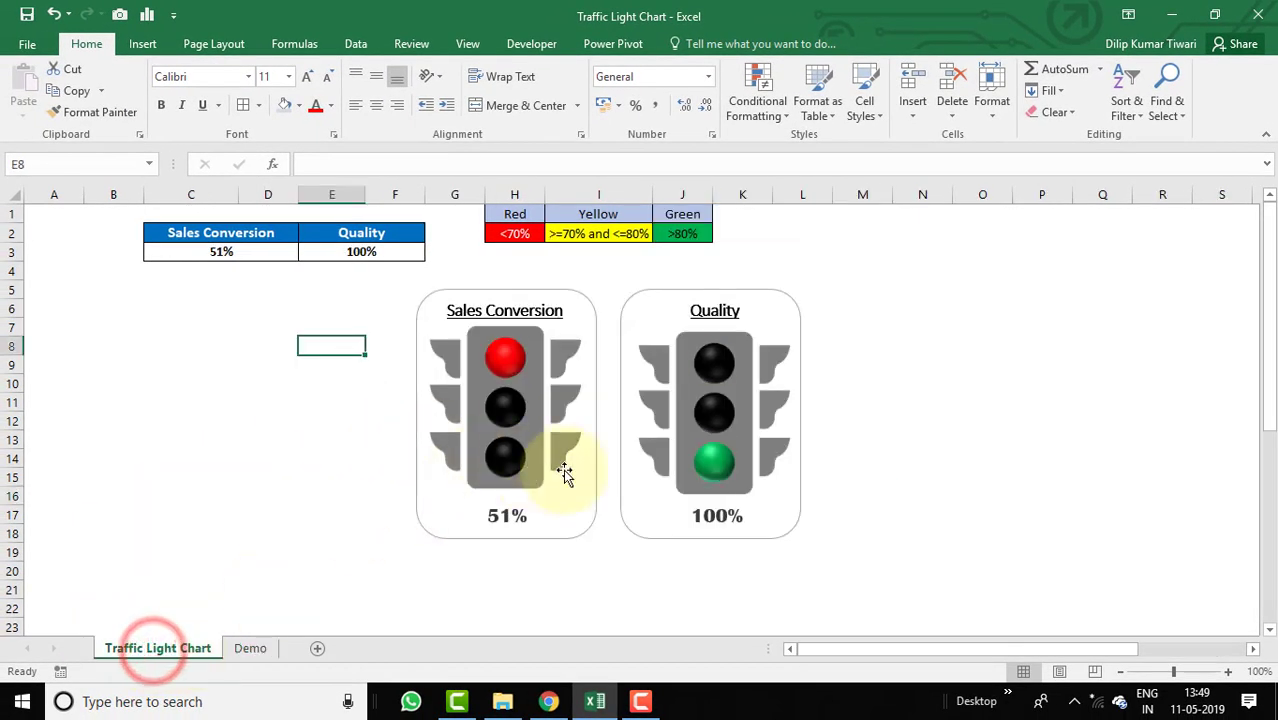
pyautogui.click(542, 440)
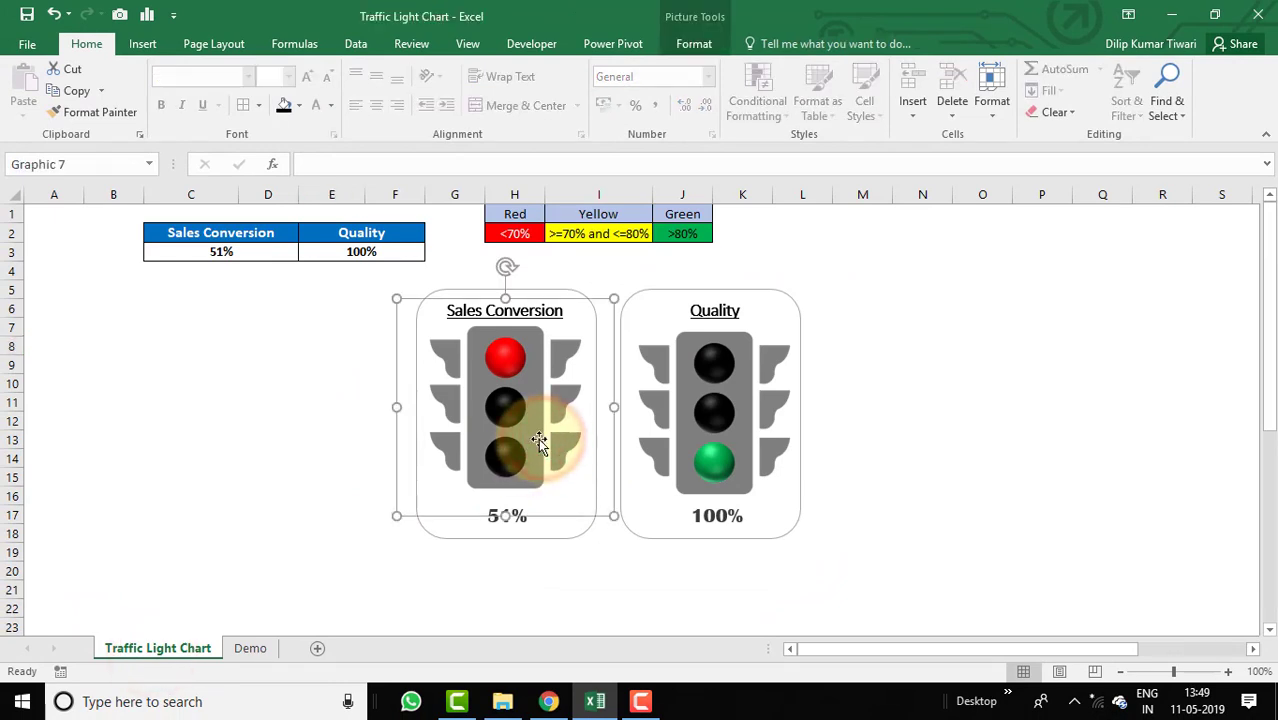
pyautogui.hotkey('ctrl', 'c')
pyautogui.click(1218, 362)
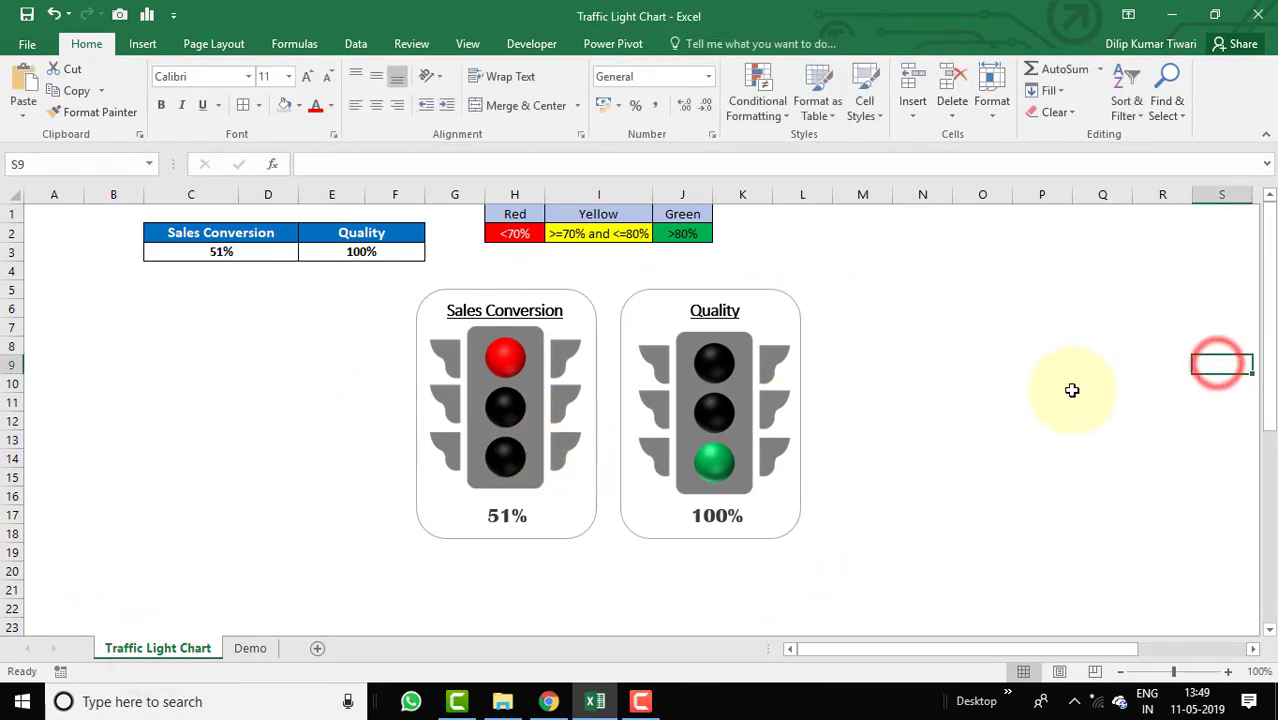
pyautogui.hotkey('ctrl', 'v')
pyautogui.moveTo(1232, 416); pyautogui.dragTo(937, 331)
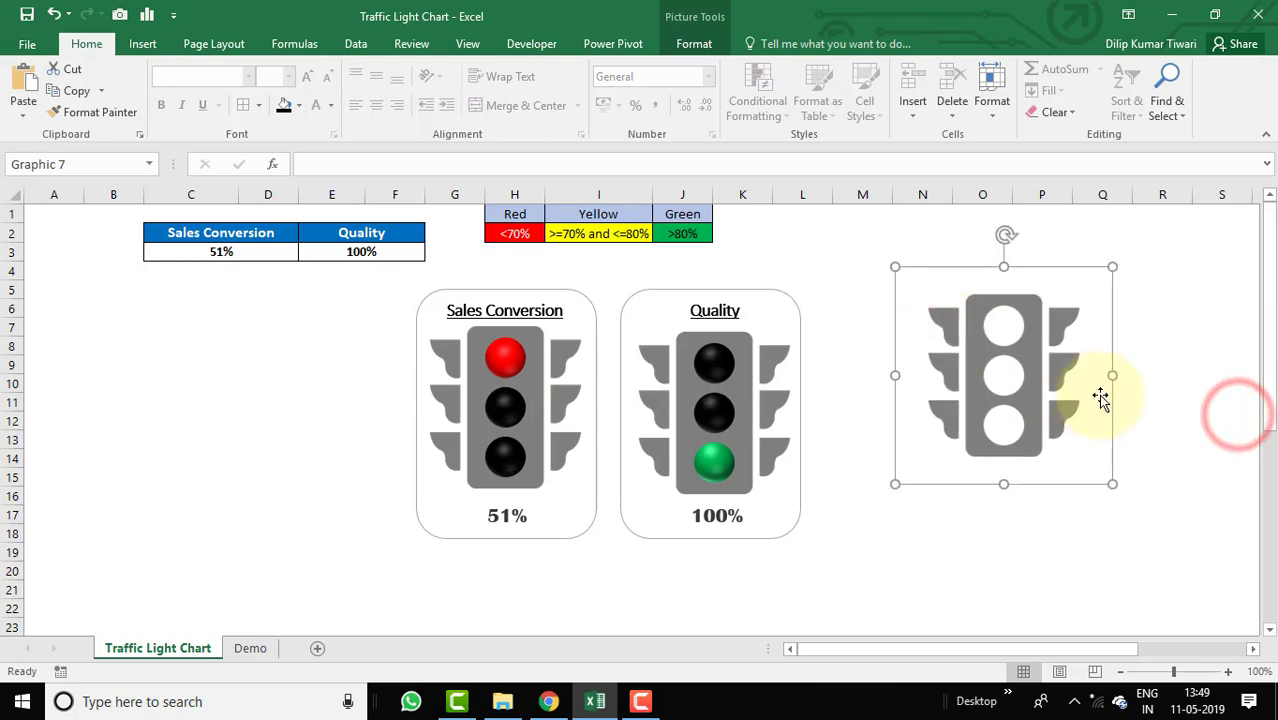
# Paste the traffic light graphic onto the Demo sheet and position it over the chart's three bubbles.
pyautogui.click(250, 649)
pyautogui.click(926, 370)
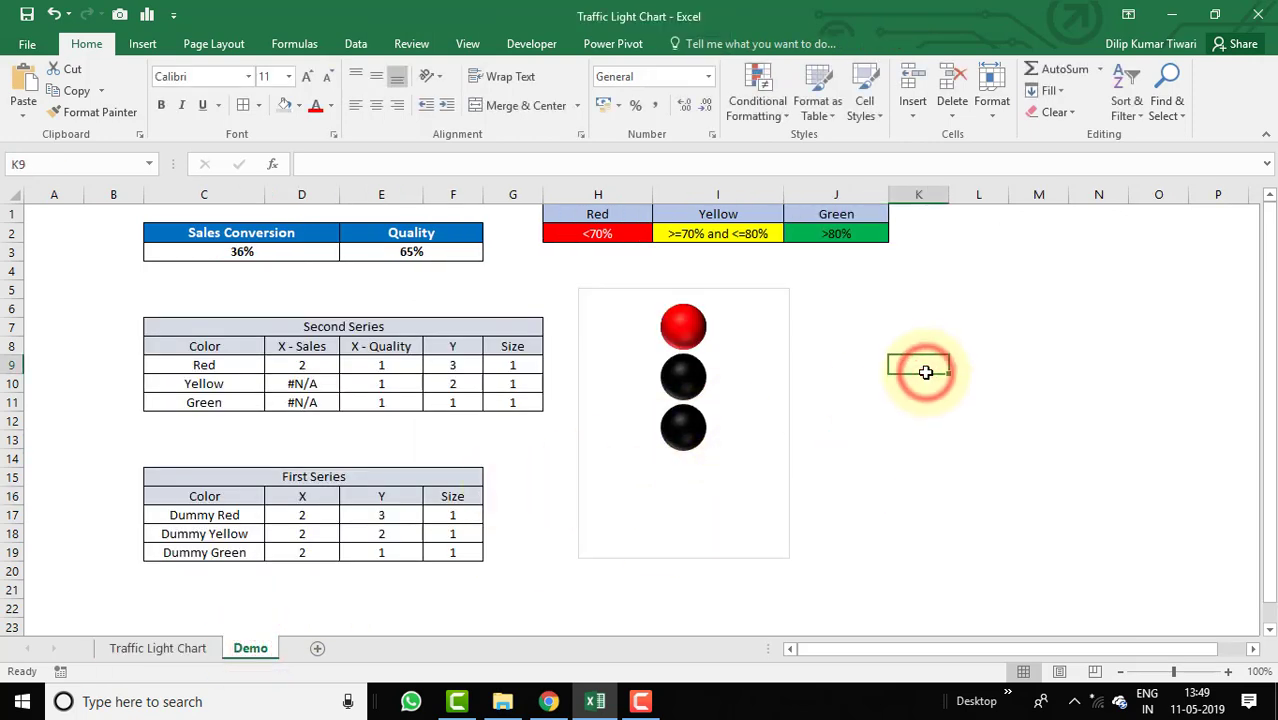
pyautogui.hotkey('ctrl', 'v')
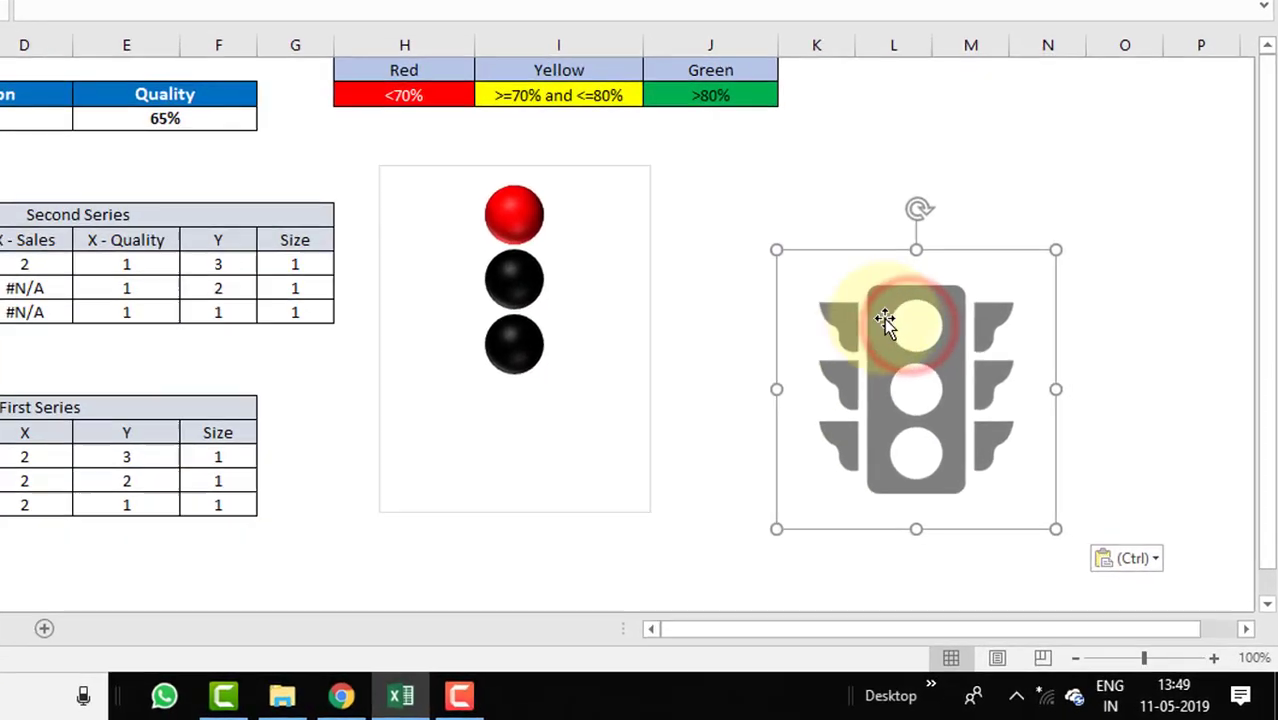
pyautogui.moveTo(959, 318); pyautogui.dragTo(513, 173)
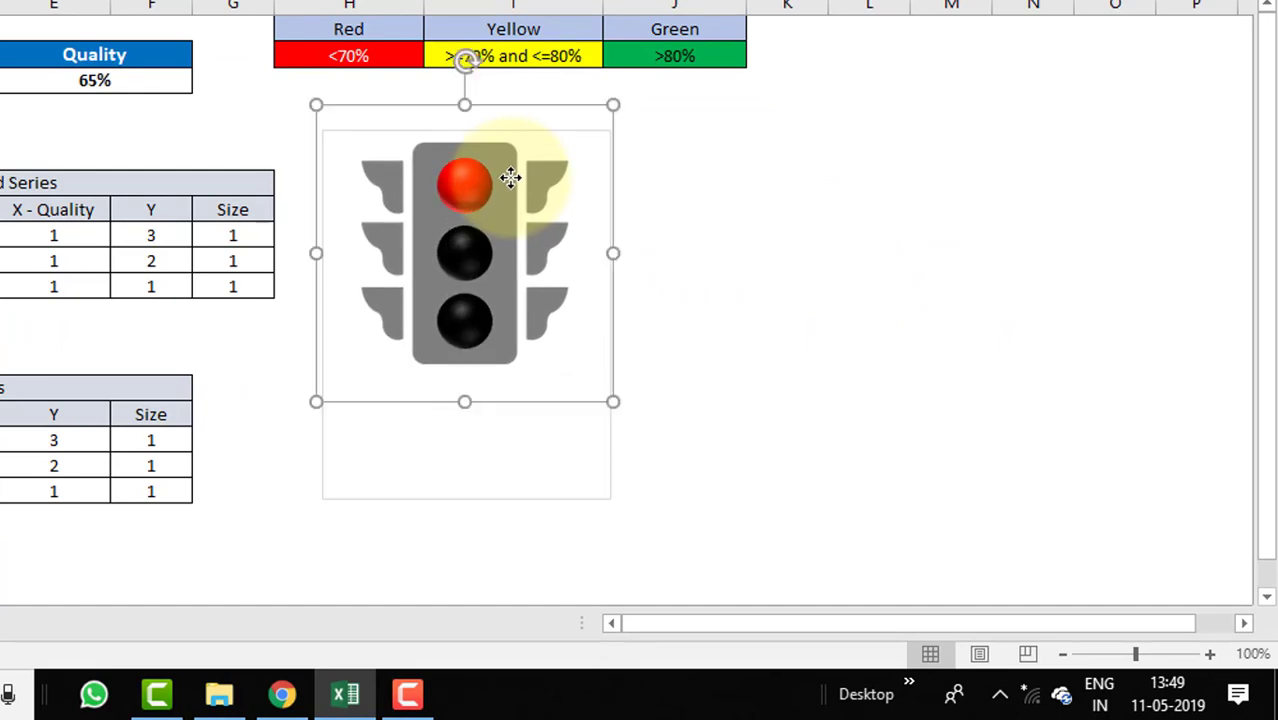
pyautogui.click(687, 250)
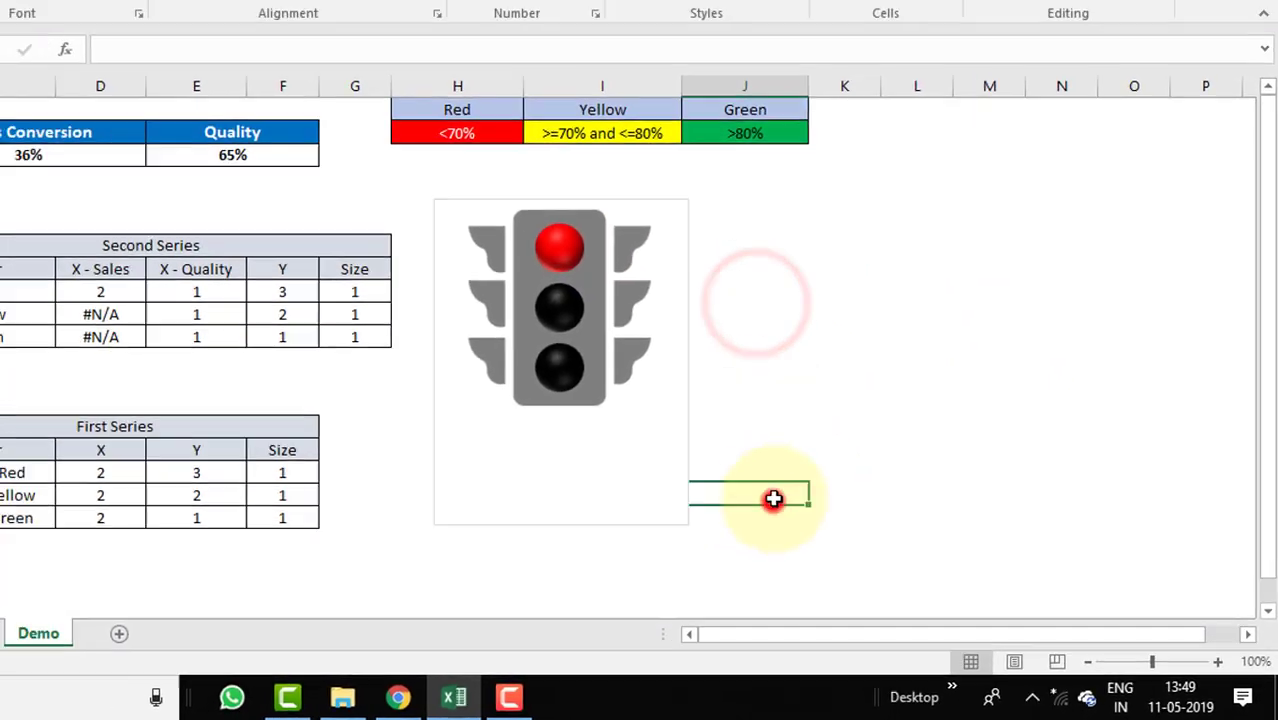
pyautogui.click(701, 463)
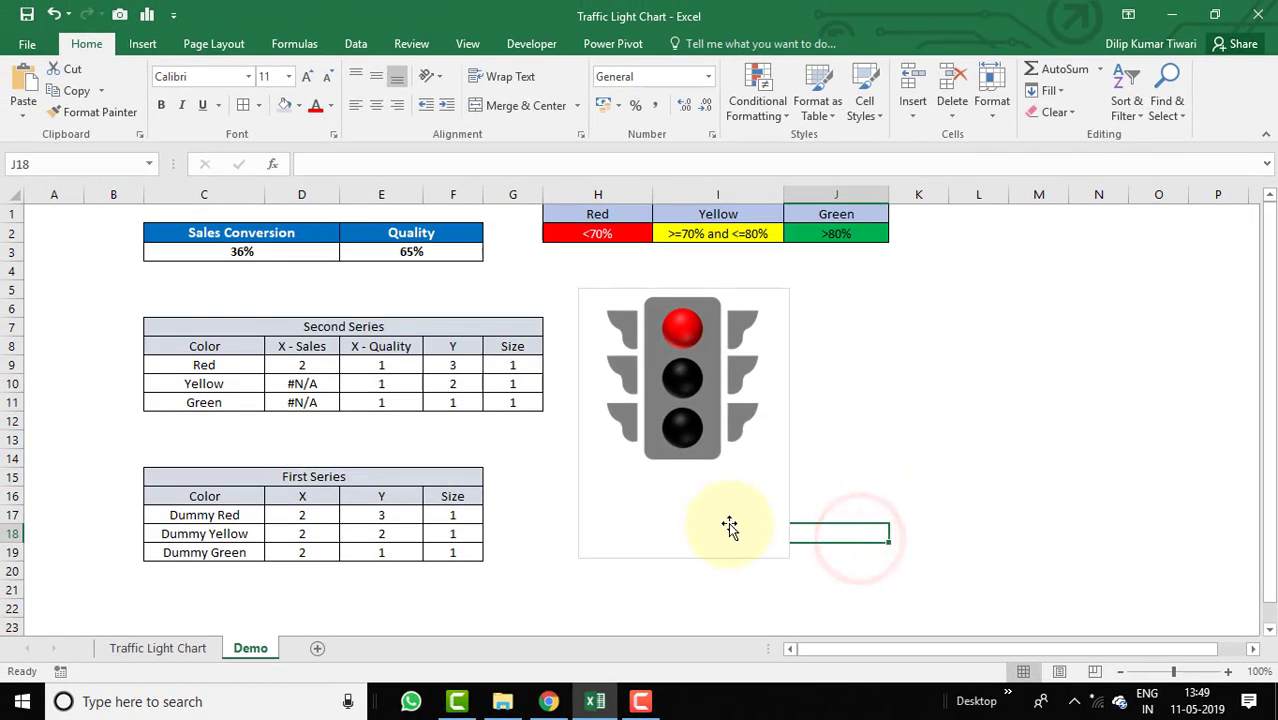
# Remove the outline of the bubble chart's chart area with No Outline.
pyautogui.click(578, 497)
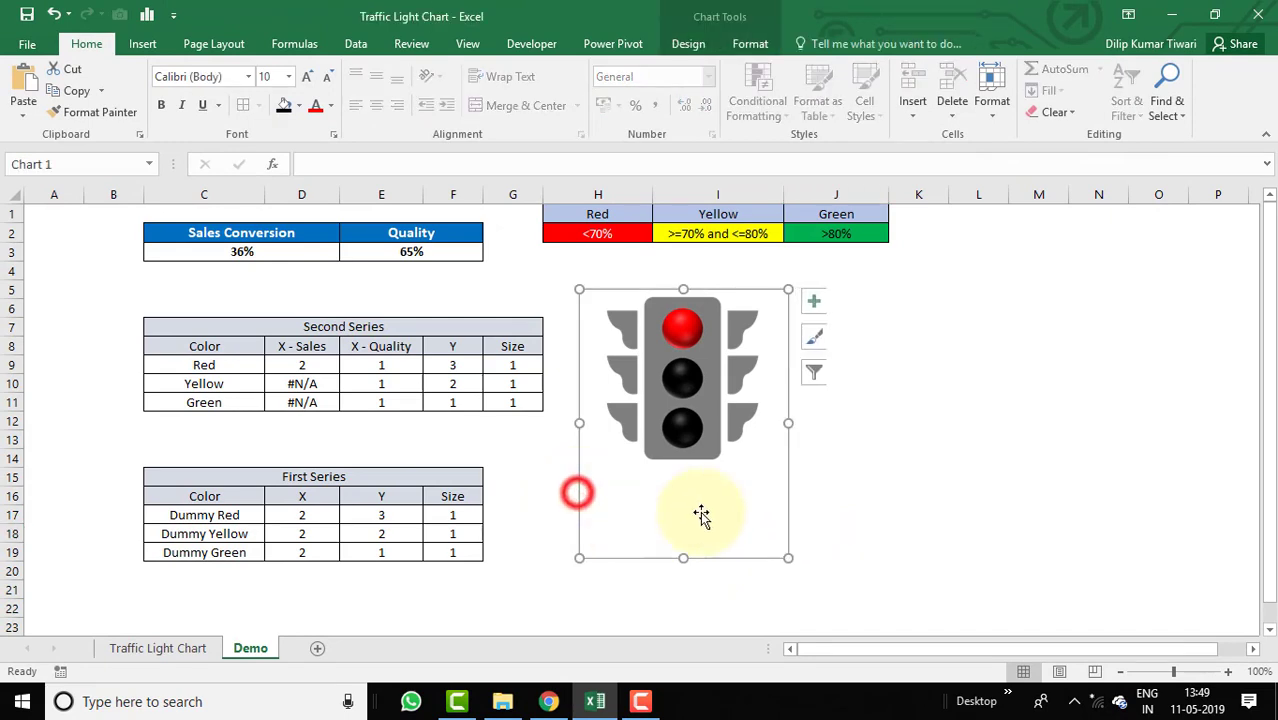
pyautogui.click(745, 44)
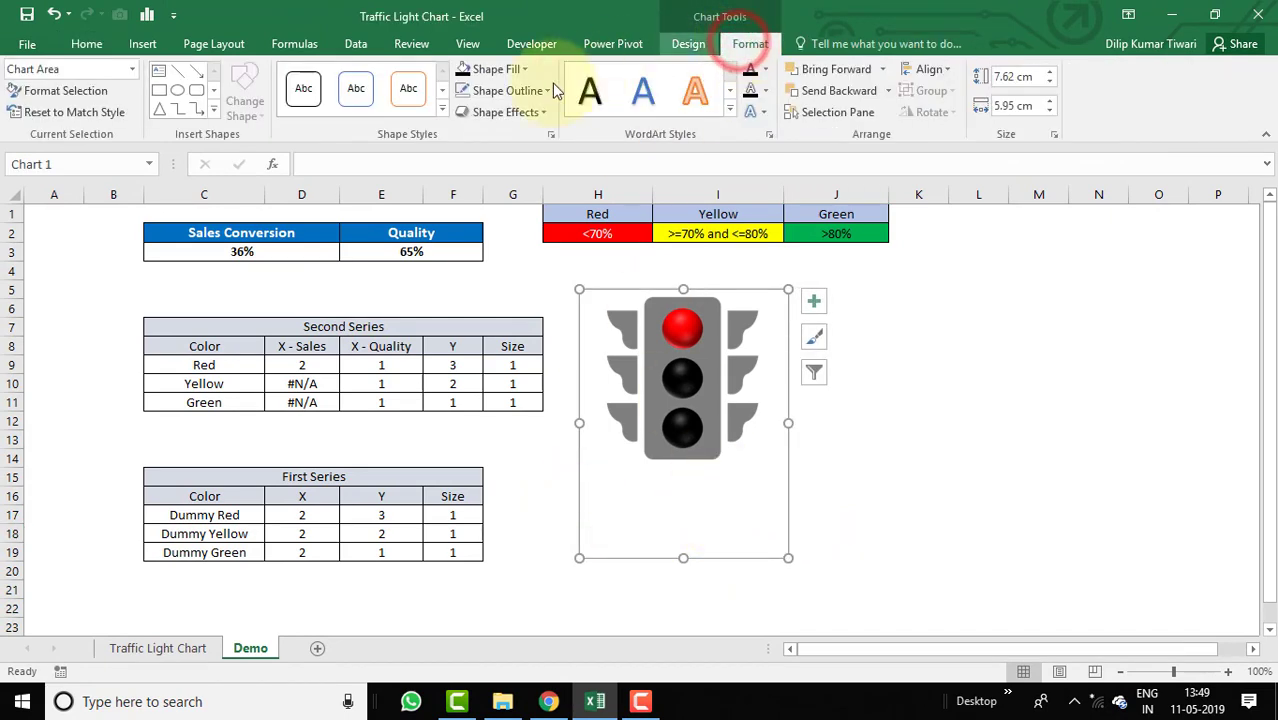
pyautogui.click(547, 90)
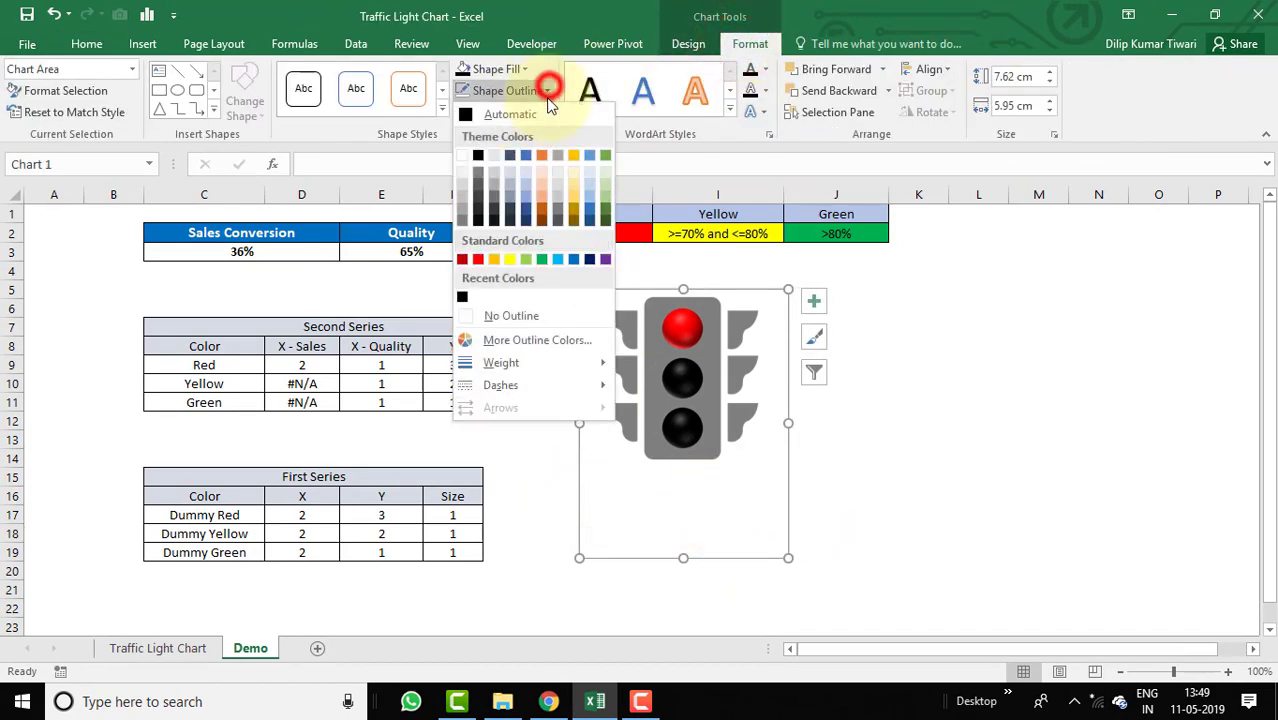
pyautogui.click(507, 314)
pyautogui.click(921, 414)
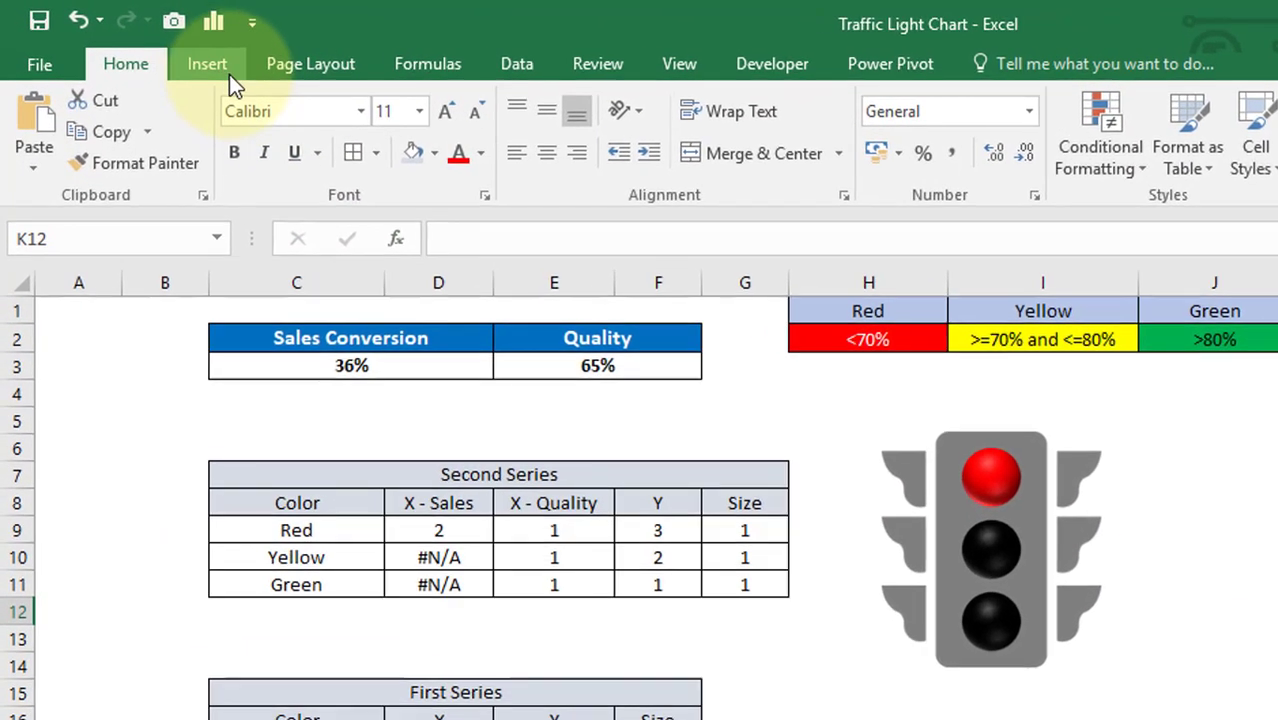
# Insert a text box above the traffic light graphic and widen it to about the graphic's width.
pyautogui.click(142, 44)
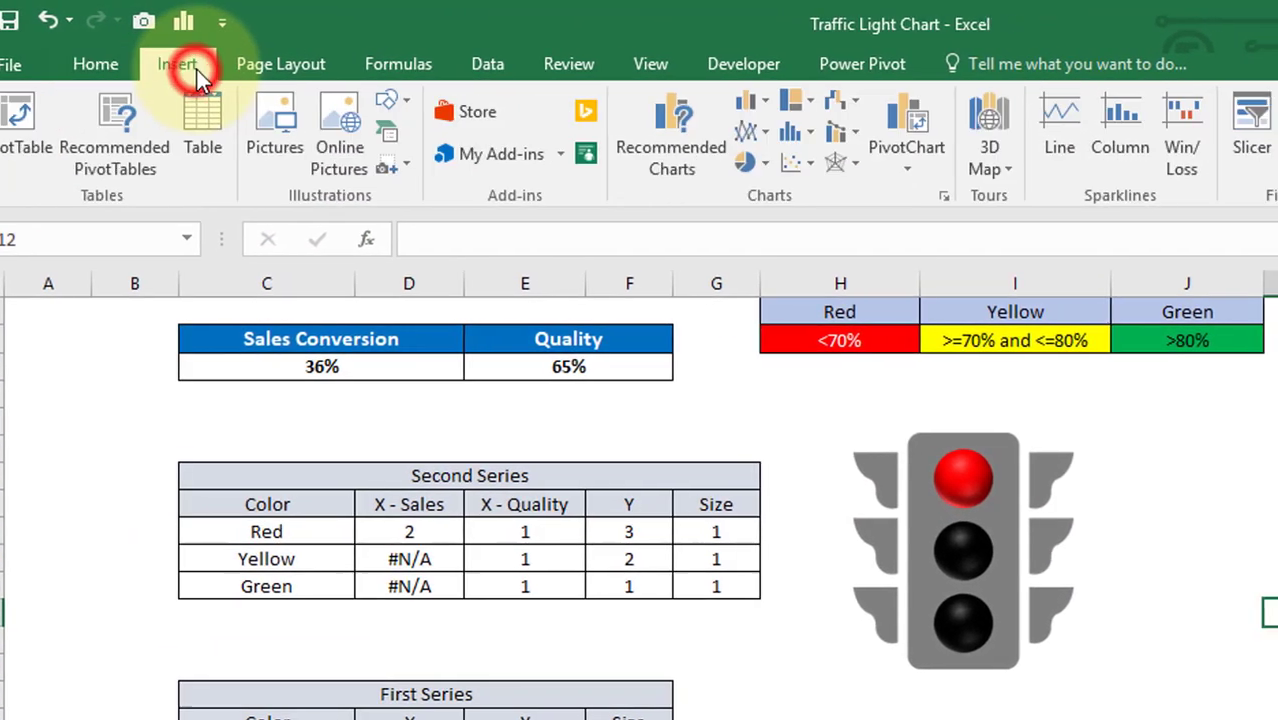
pyautogui.click(1120, 150)
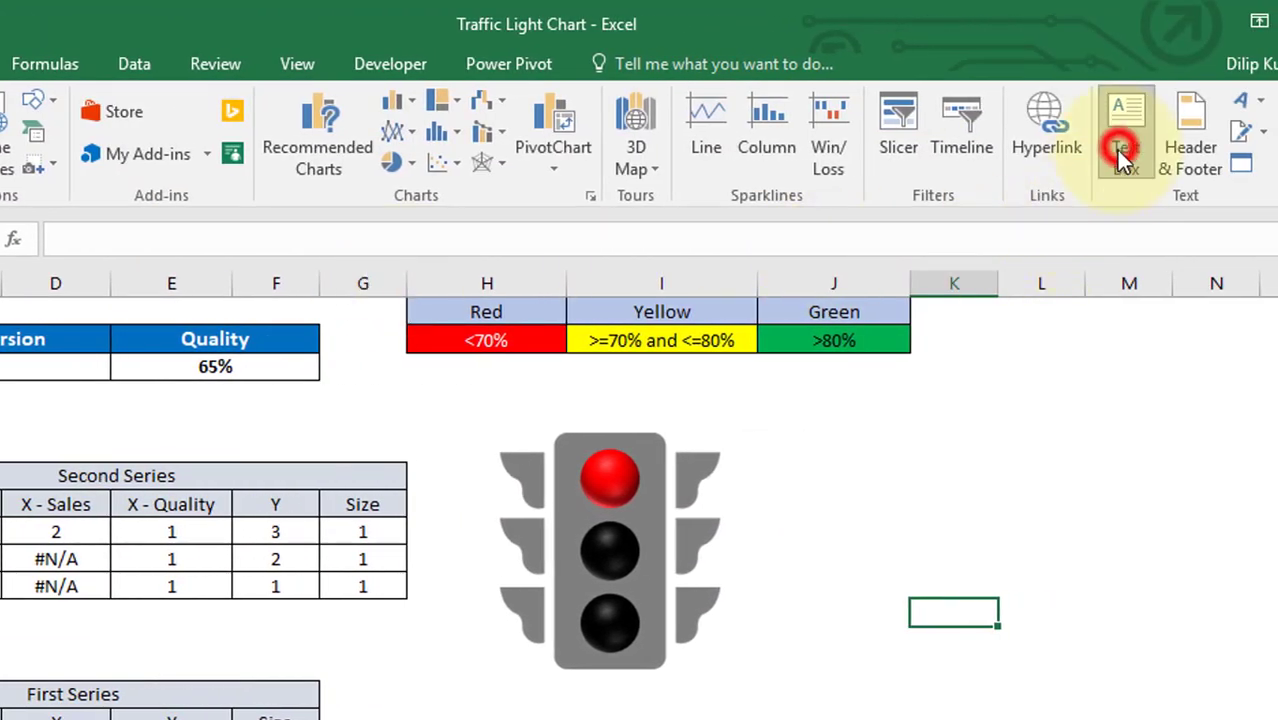
pyautogui.click(513, 398)
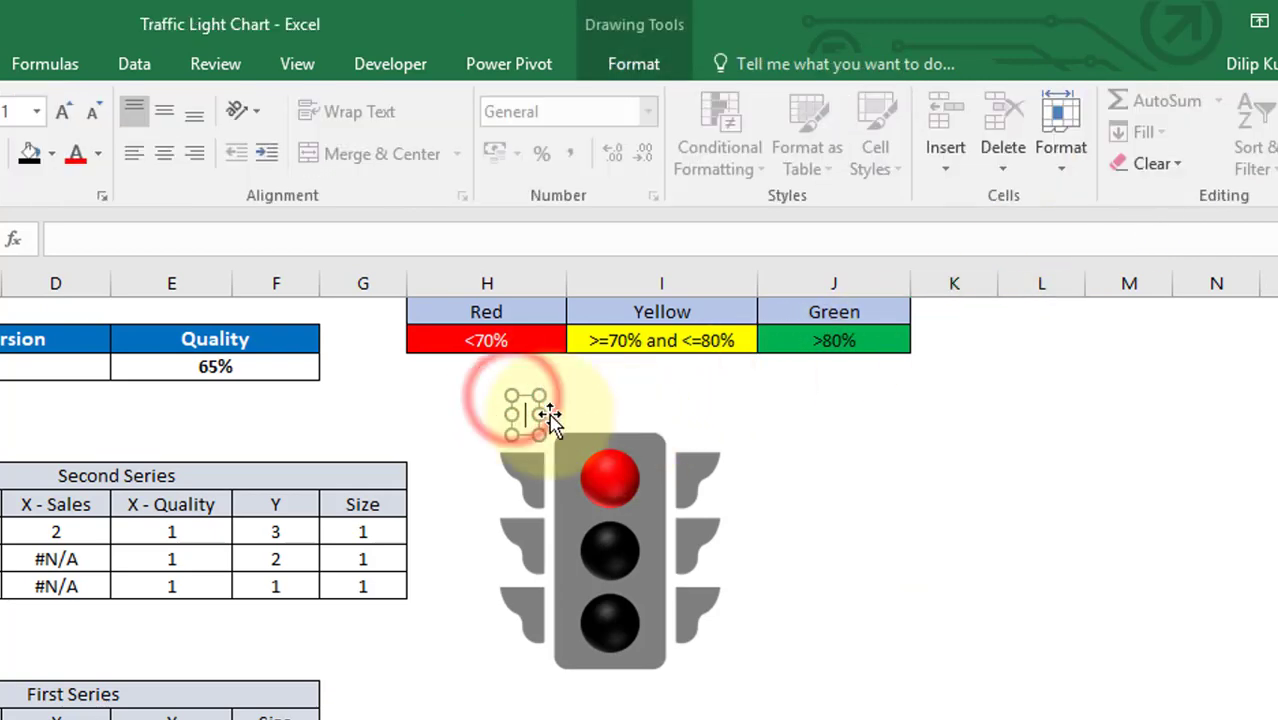
pyautogui.moveTo(553, 416); pyautogui.dragTo(716, 390)
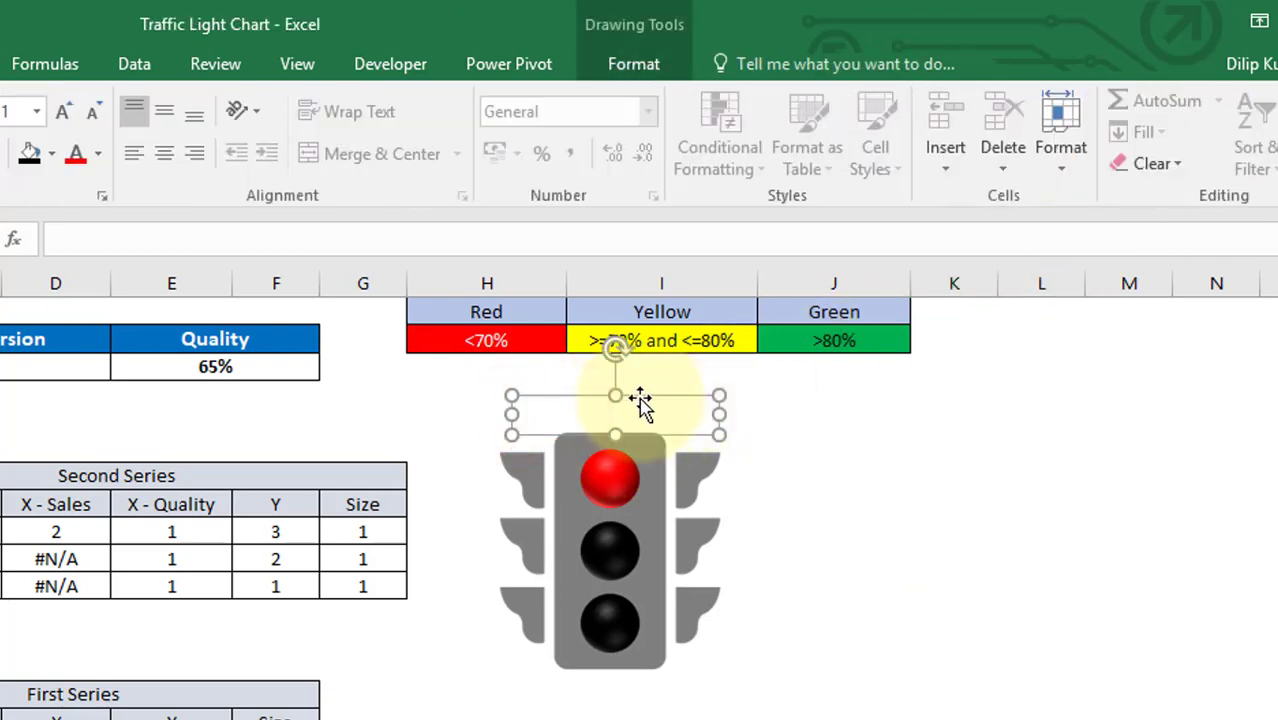
# Link the text box above the traffic light to the Sales Conversion header with the formula =$C$2.
pyautogui.click(633, 394)
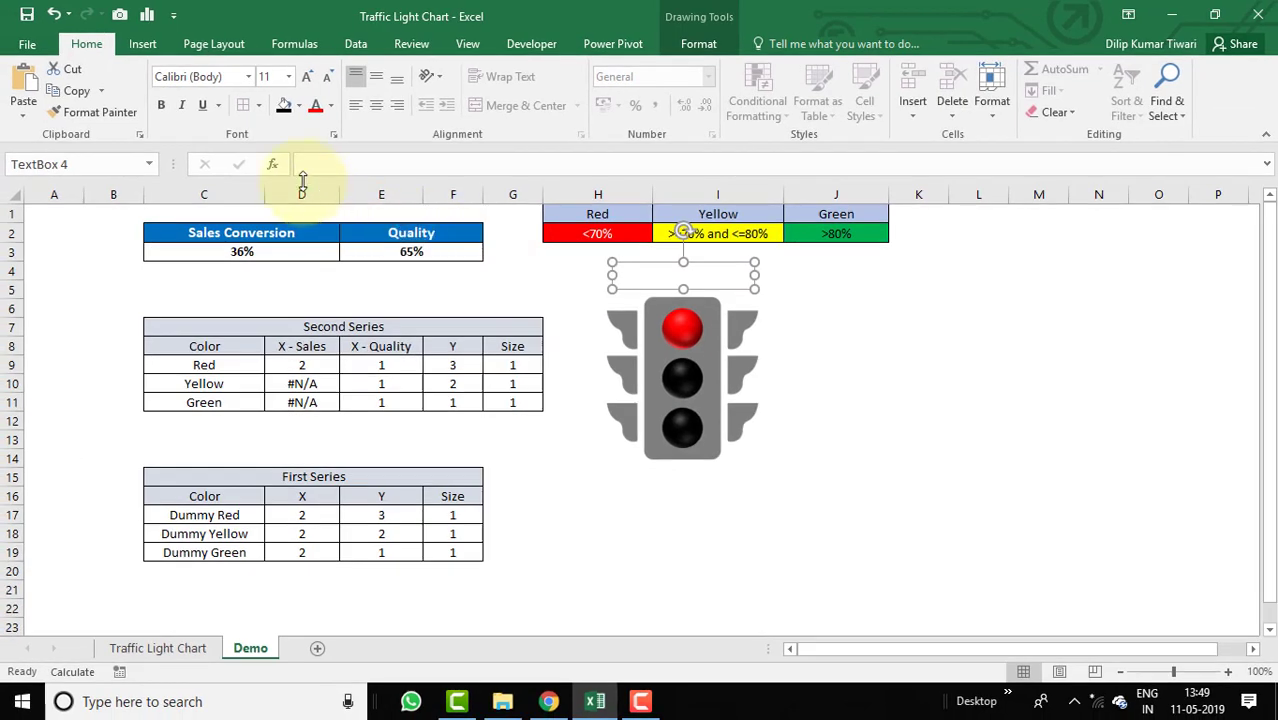
pyautogui.click(306, 170)
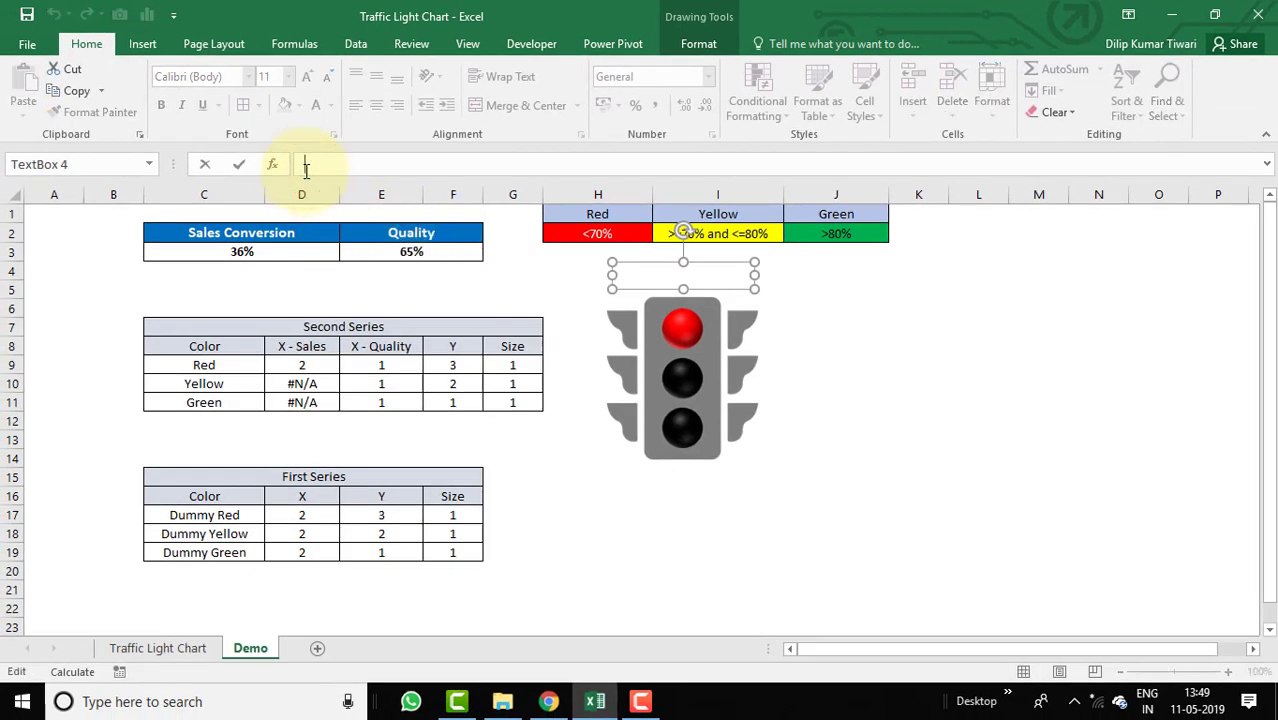
pyautogui.write('=')
pyautogui.click(249, 232)
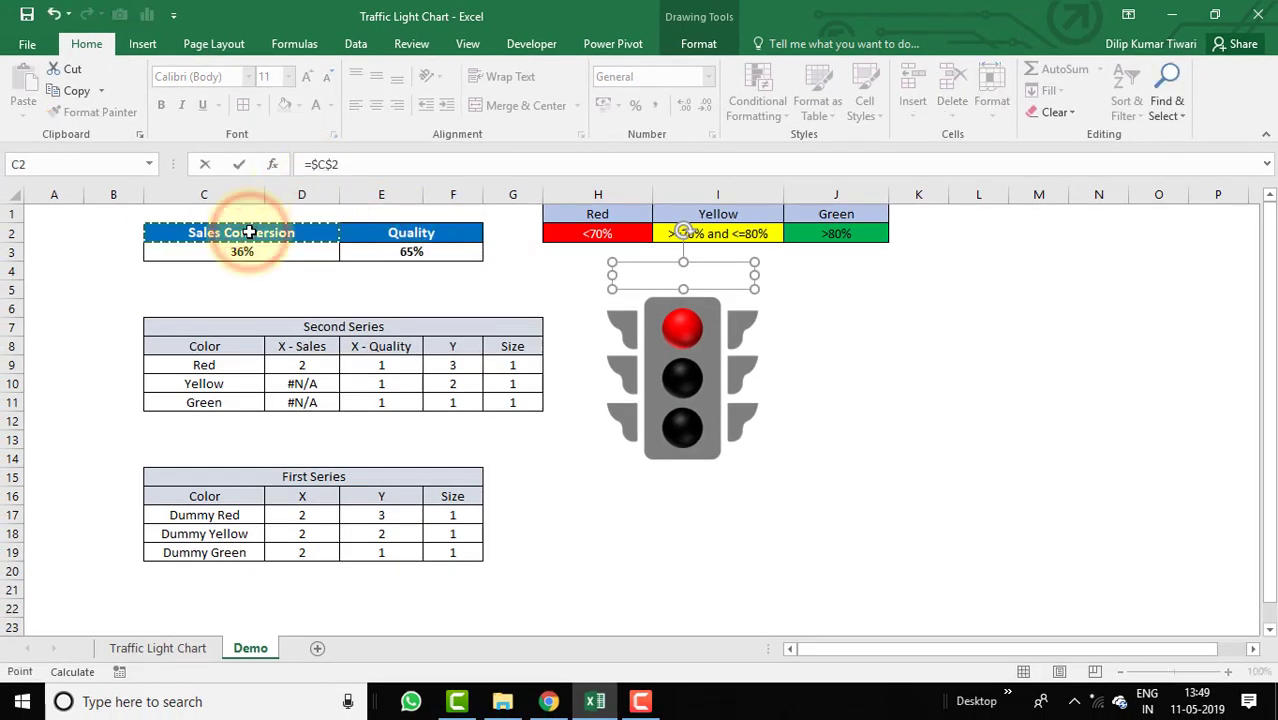
pyautogui.press('Return')
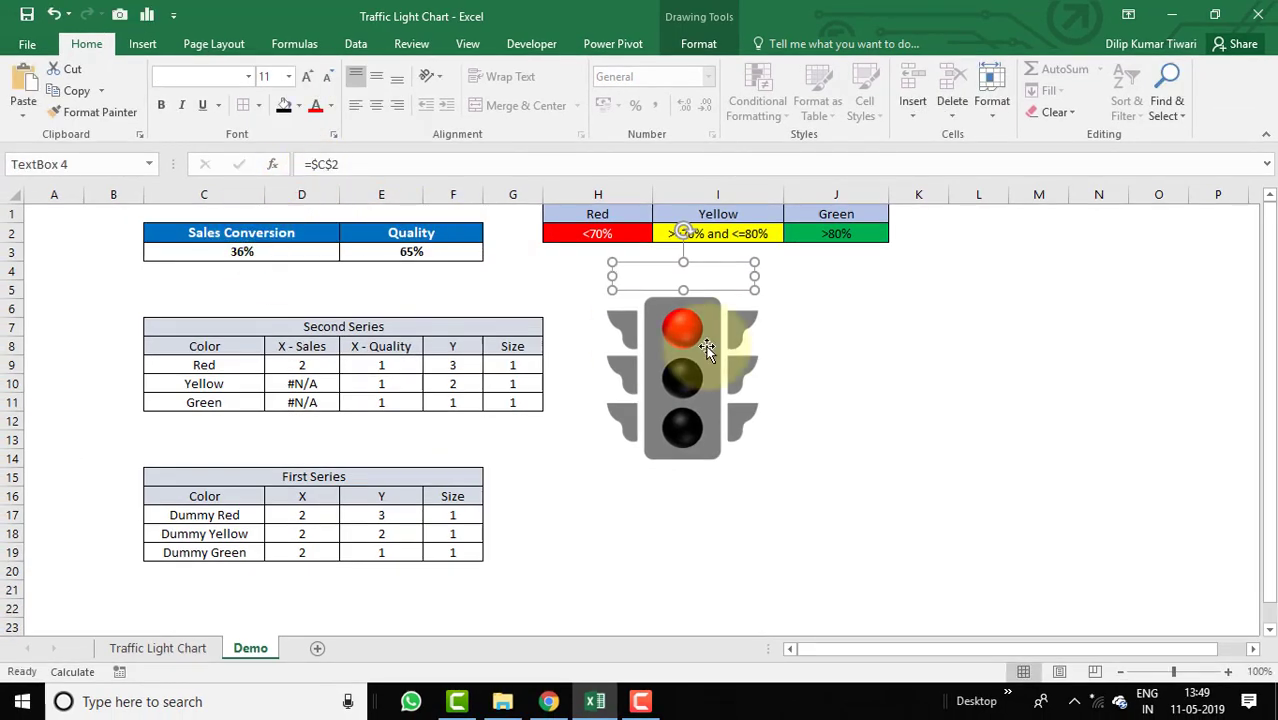
# Format the Sales Conversion text box with a black Cambria font and centre its text.
pyautogui.click(336, 116)
pyautogui.click(314, 113)
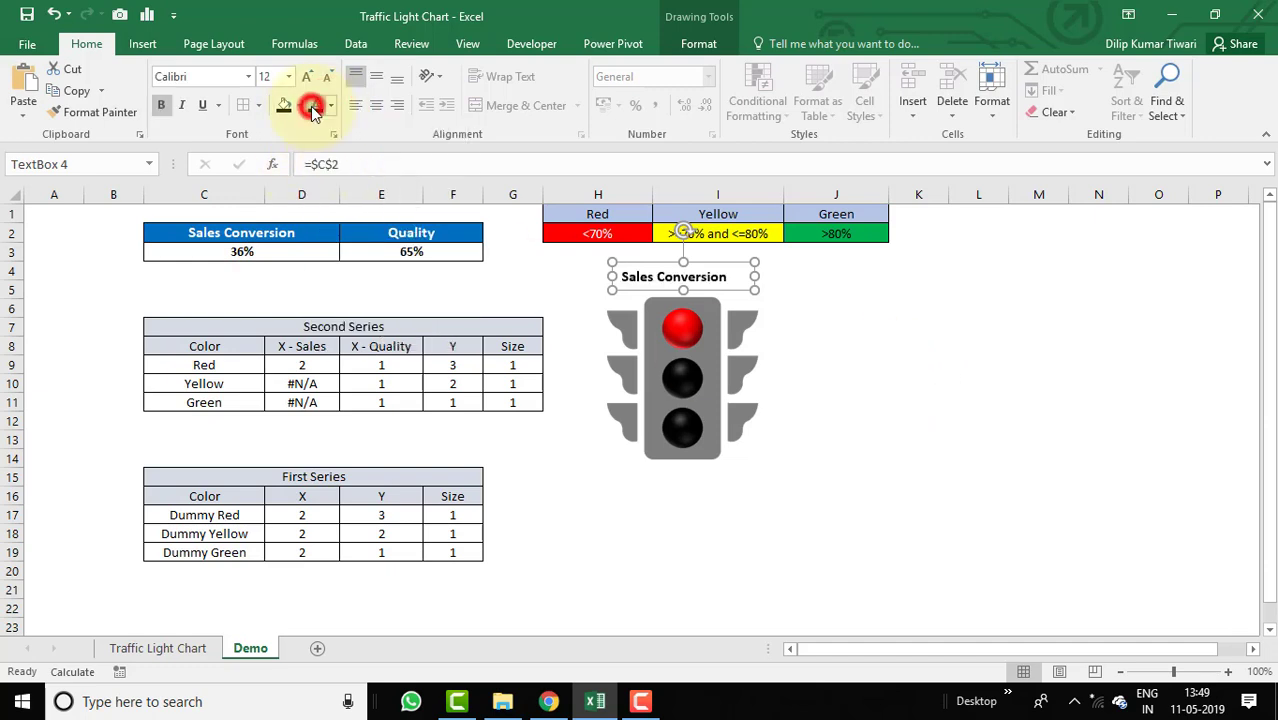
pyautogui.click(208, 83)
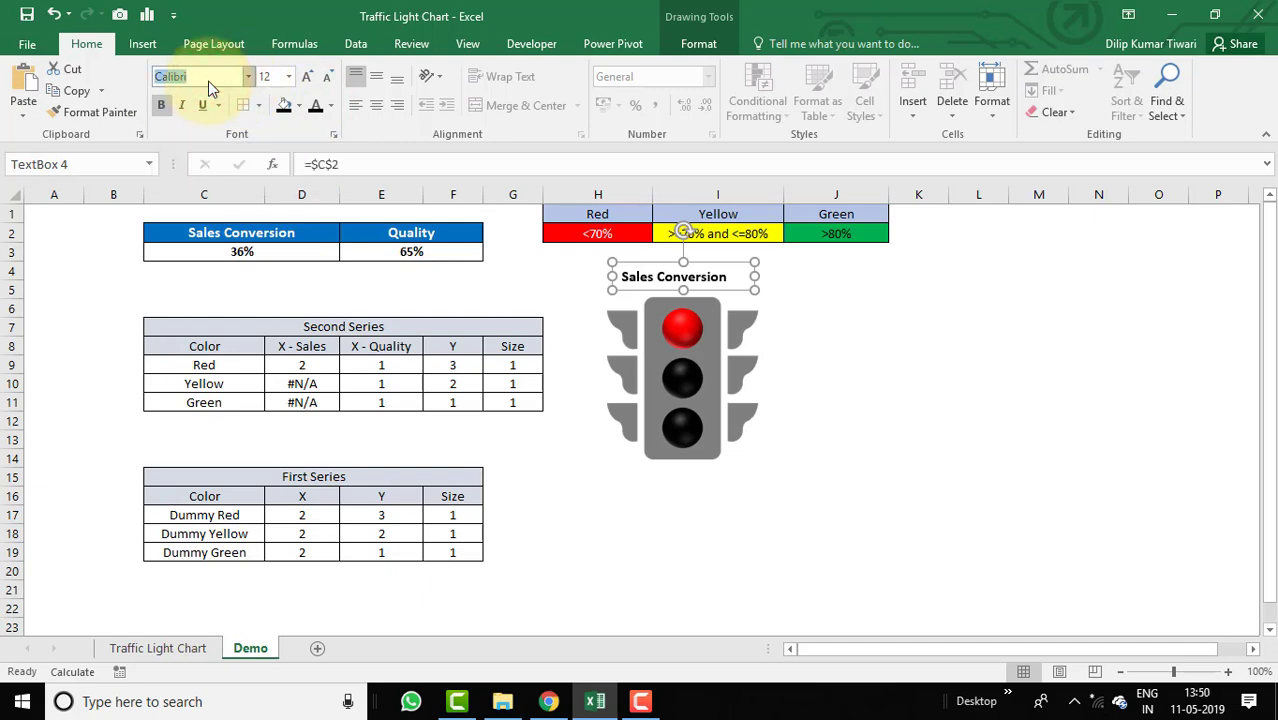
pyautogui.write('Cam')
pyautogui.press('Tab')
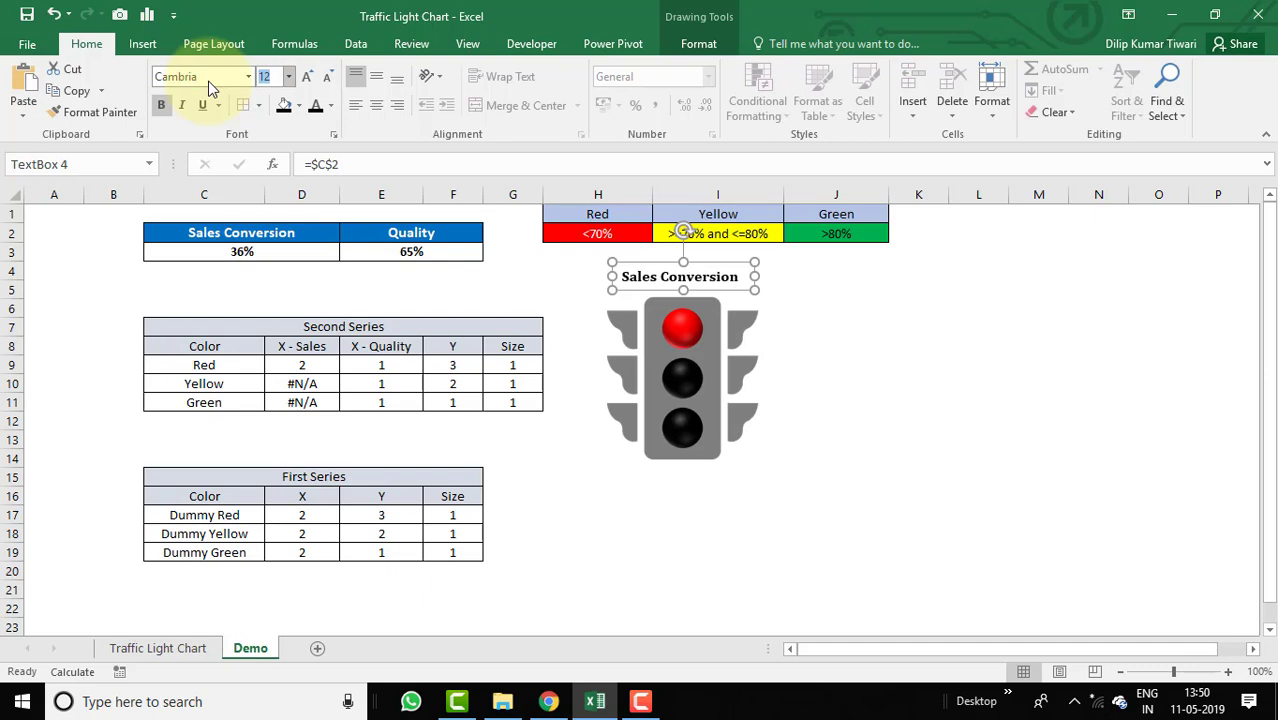
pyautogui.click(376, 105)
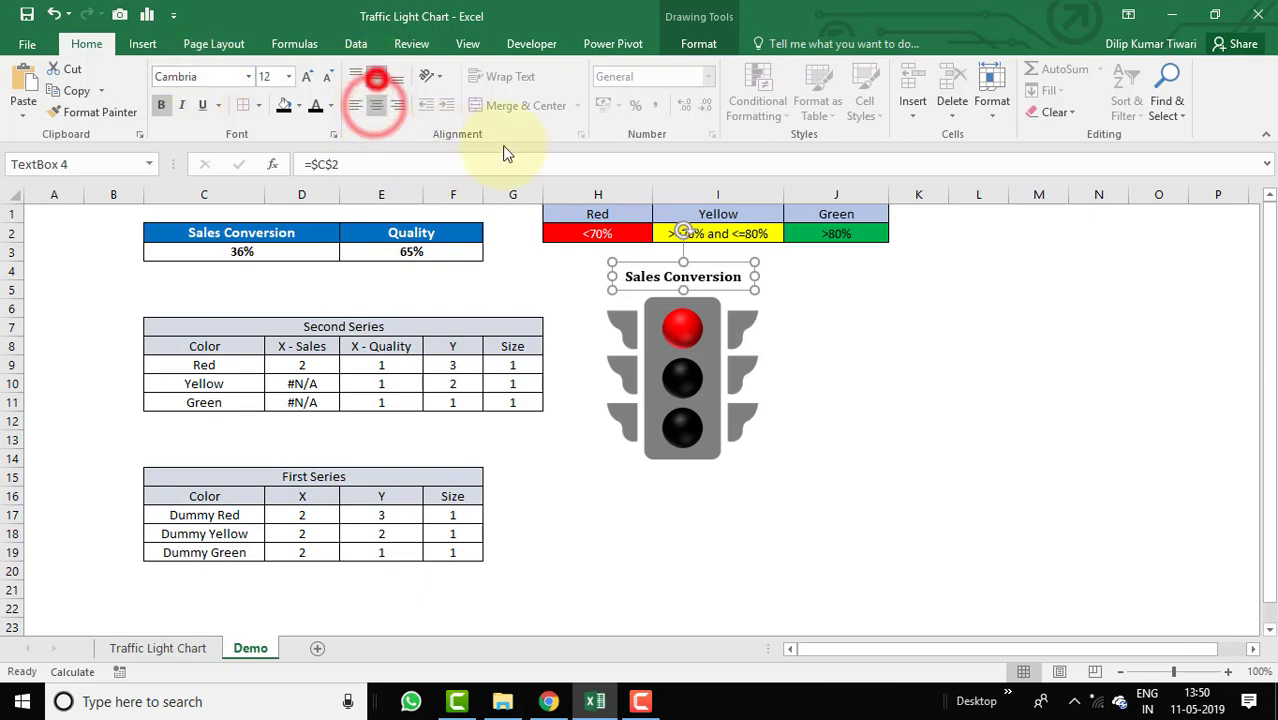
# Move the Sales Conversion text box slightly lower so it sits just above the traffic light graphic.
pyautogui.click(854, 302)
pyautogui.click(735, 288)
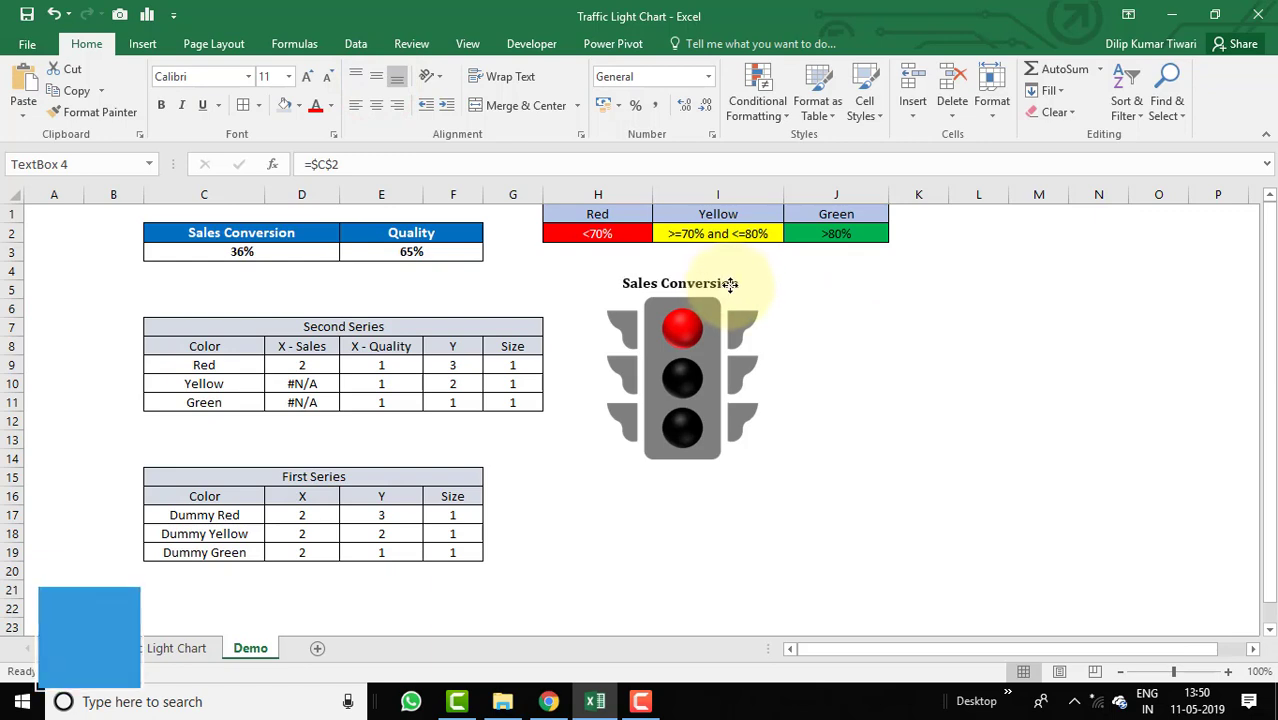
pyautogui.click(872, 440)
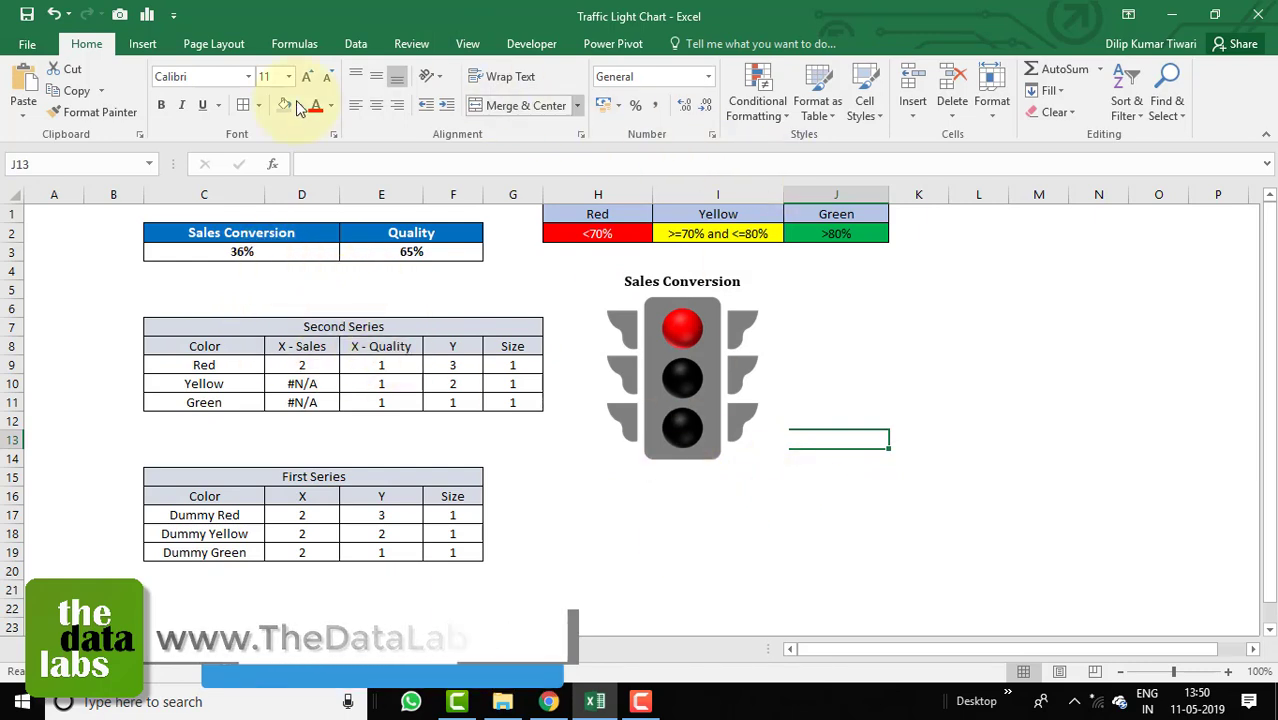
# Insert a text box below the traffic light graphic and link it to the Sales Conversion value with the formula =$C$3.
pyautogui.click(143, 45)
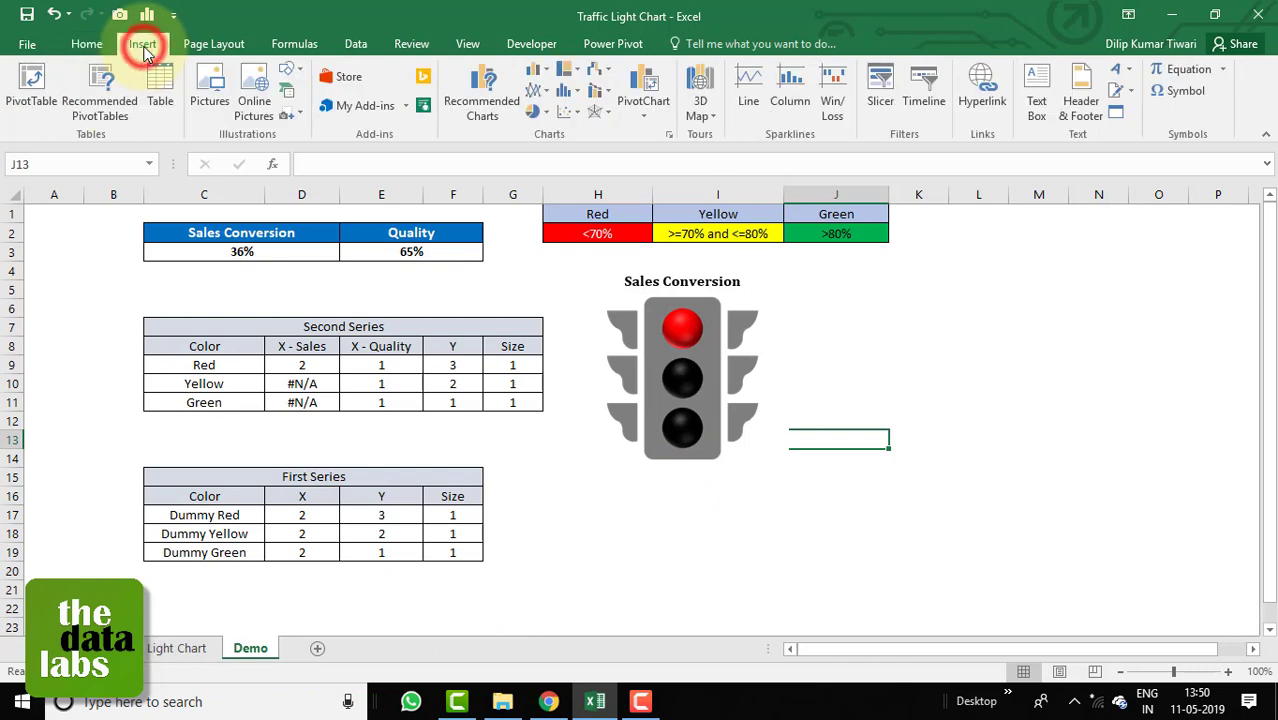
pyautogui.click(1035, 100)
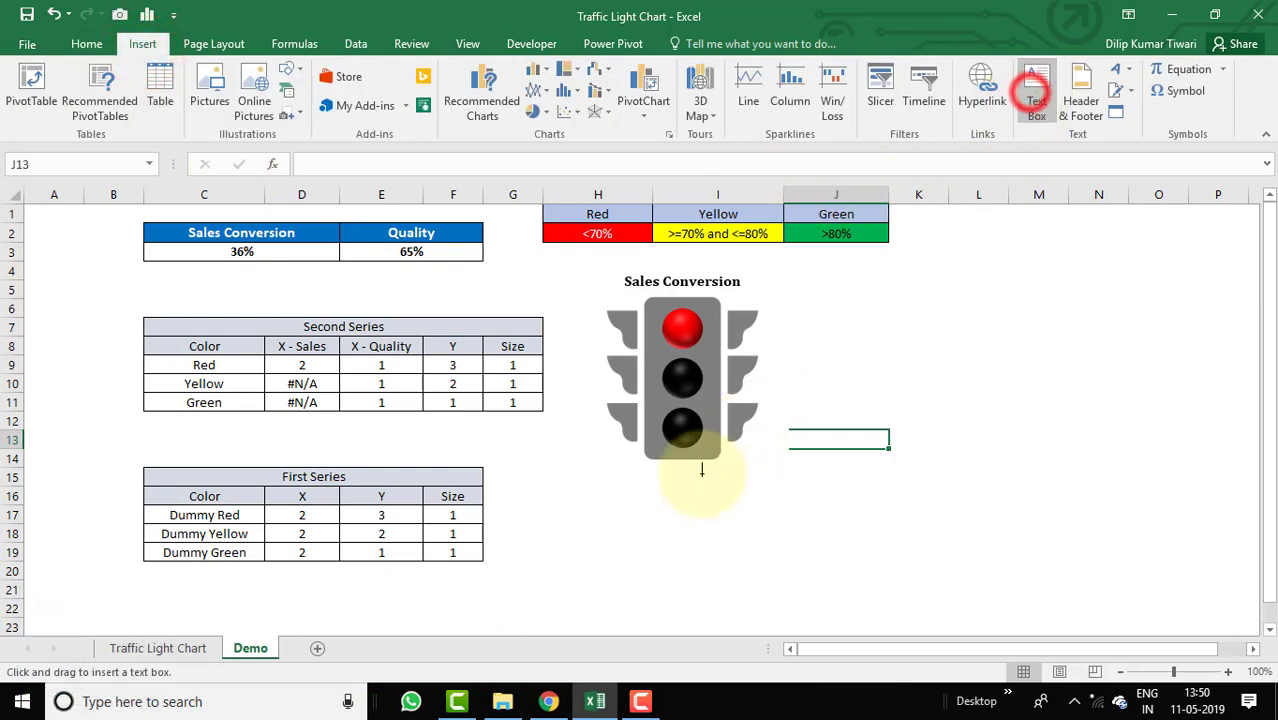
pyautogui.click(617, 484)
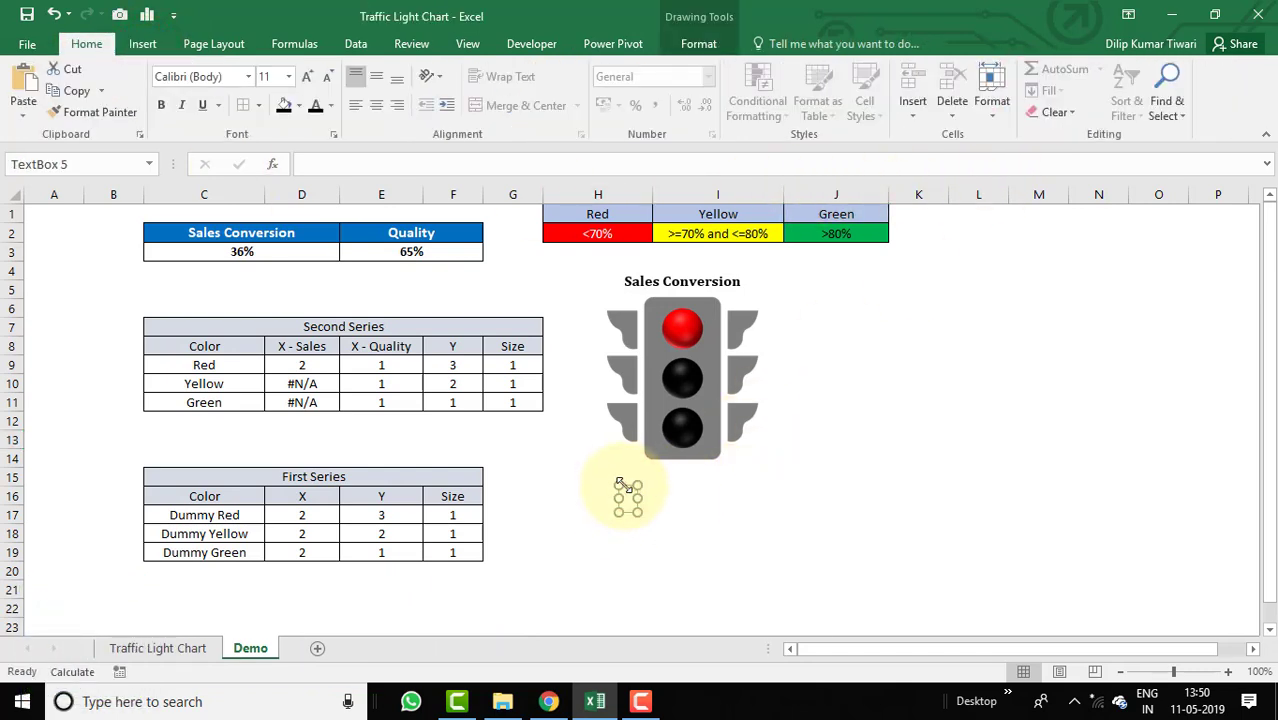
pyautogui.moveTo(624, 487); pyautogui.dragTo(677, 473)
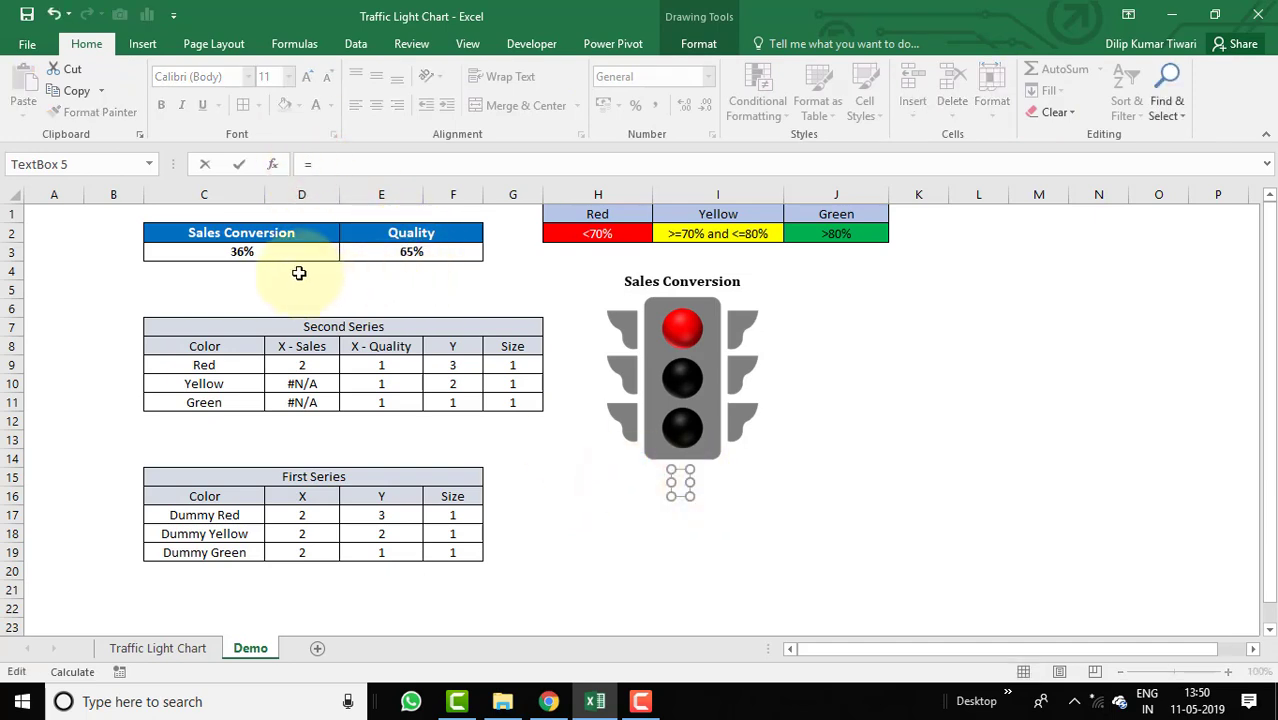
pyautogui.click(273, 252)
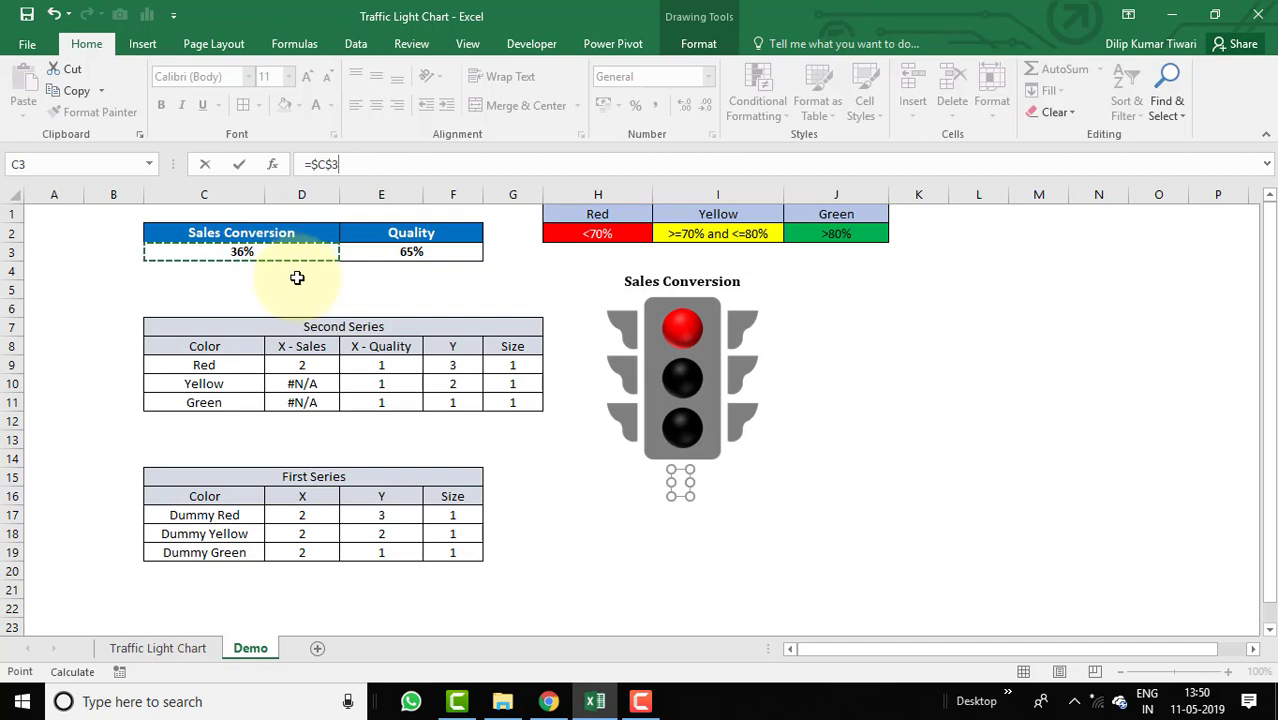
pyautogui.press('Return')
pyautogui.click(804, 474)
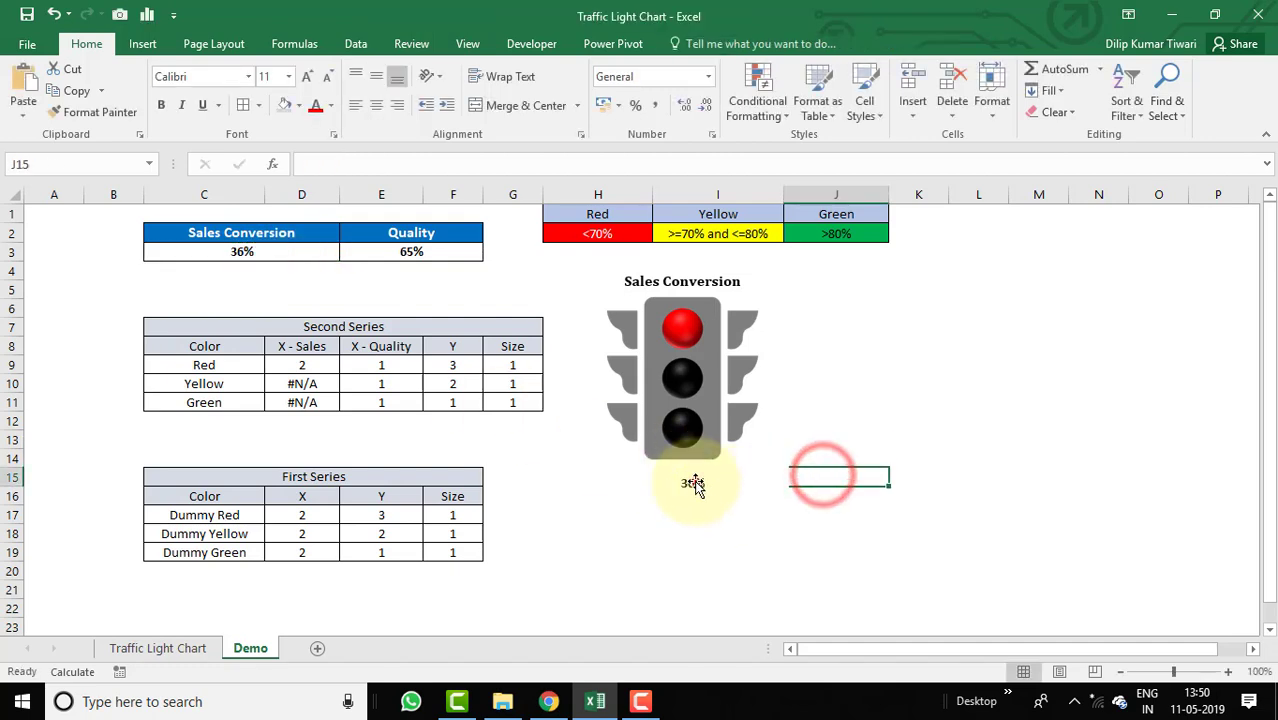
# Set the percentage text box below the traffic light to the Cambria font at size 18.
pyautogui.click(689, 481)
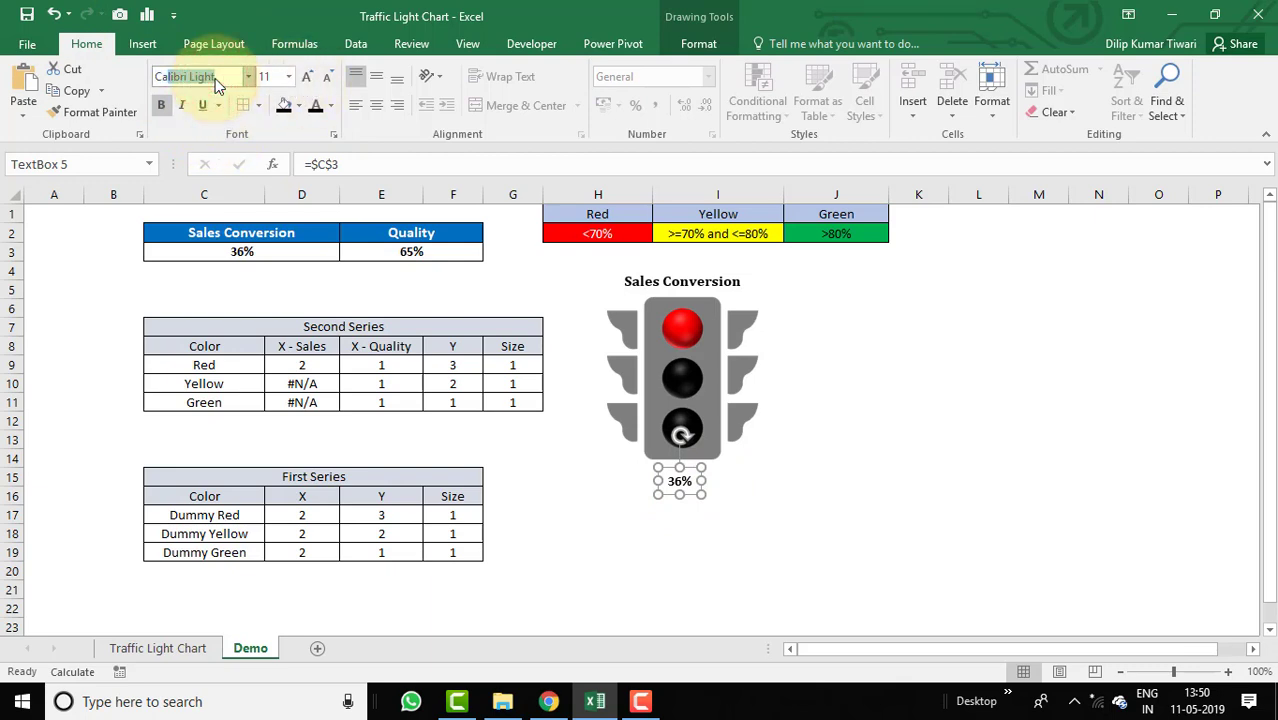
pyautogui.press('Tab')
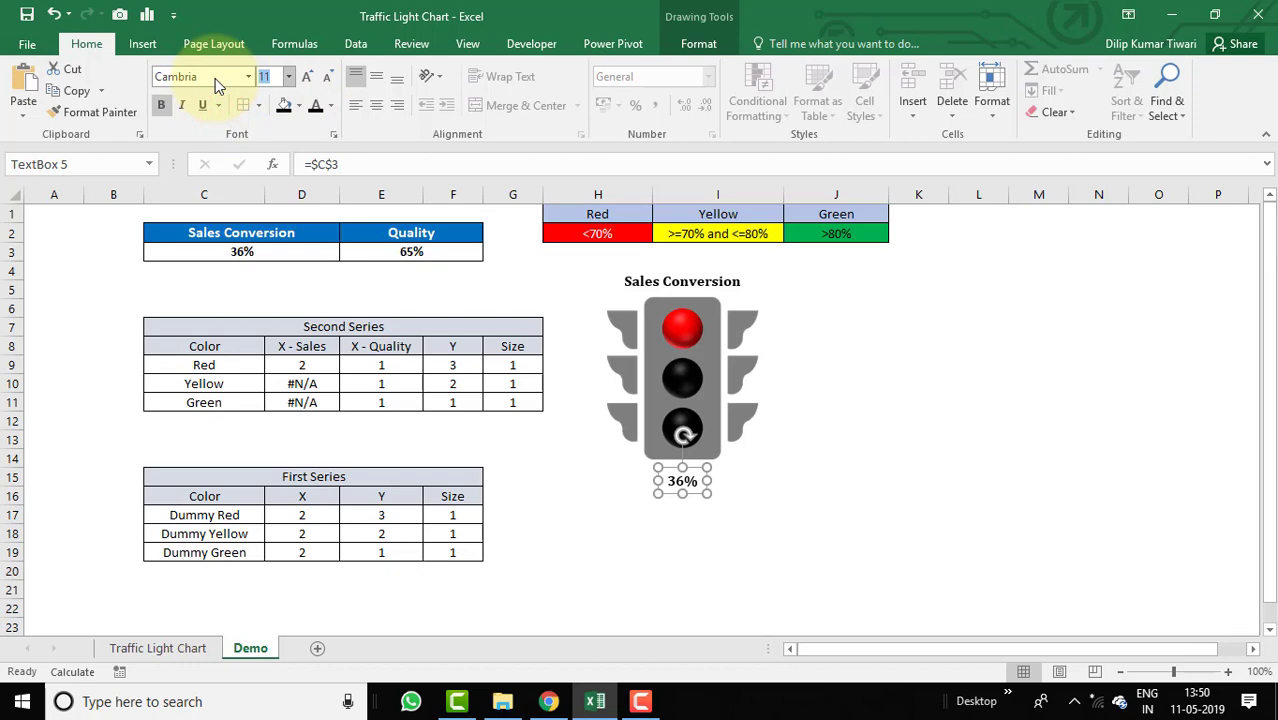
pyautogui.click(307, 77)
pyautogui.click(307, 77)
pyautogui.click(307, 77)
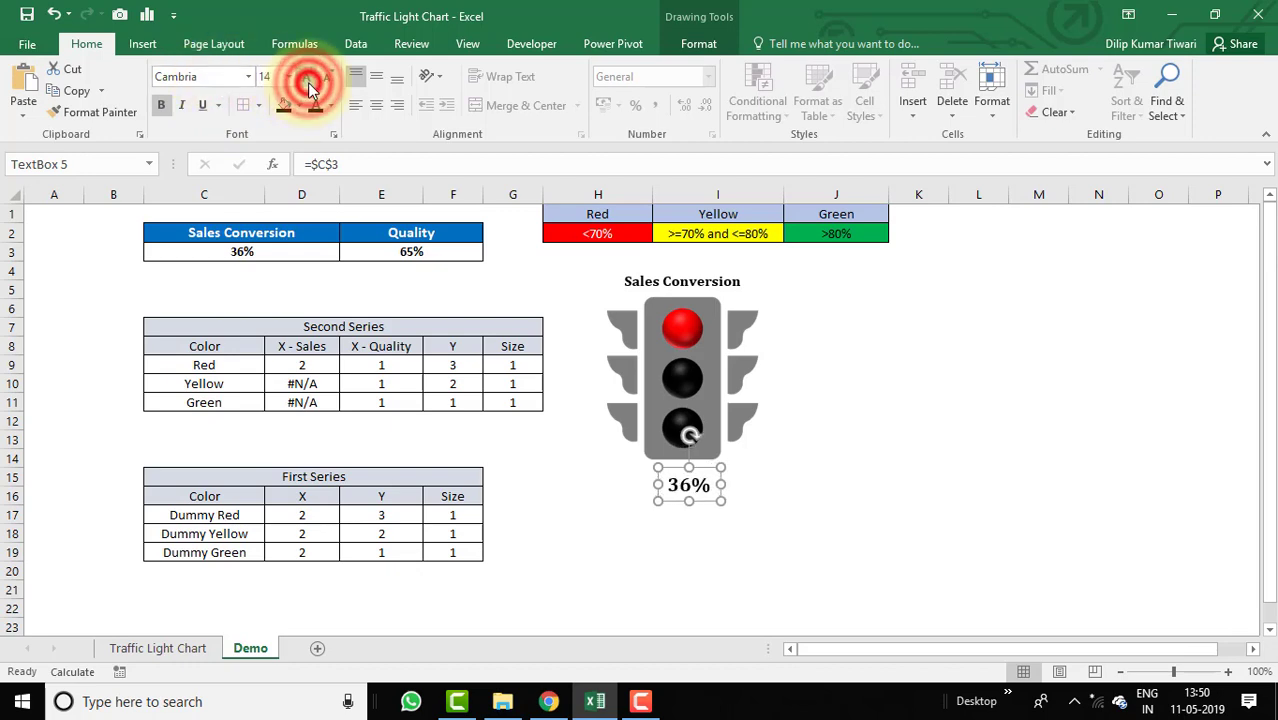
pyautogui.click(307, 77)
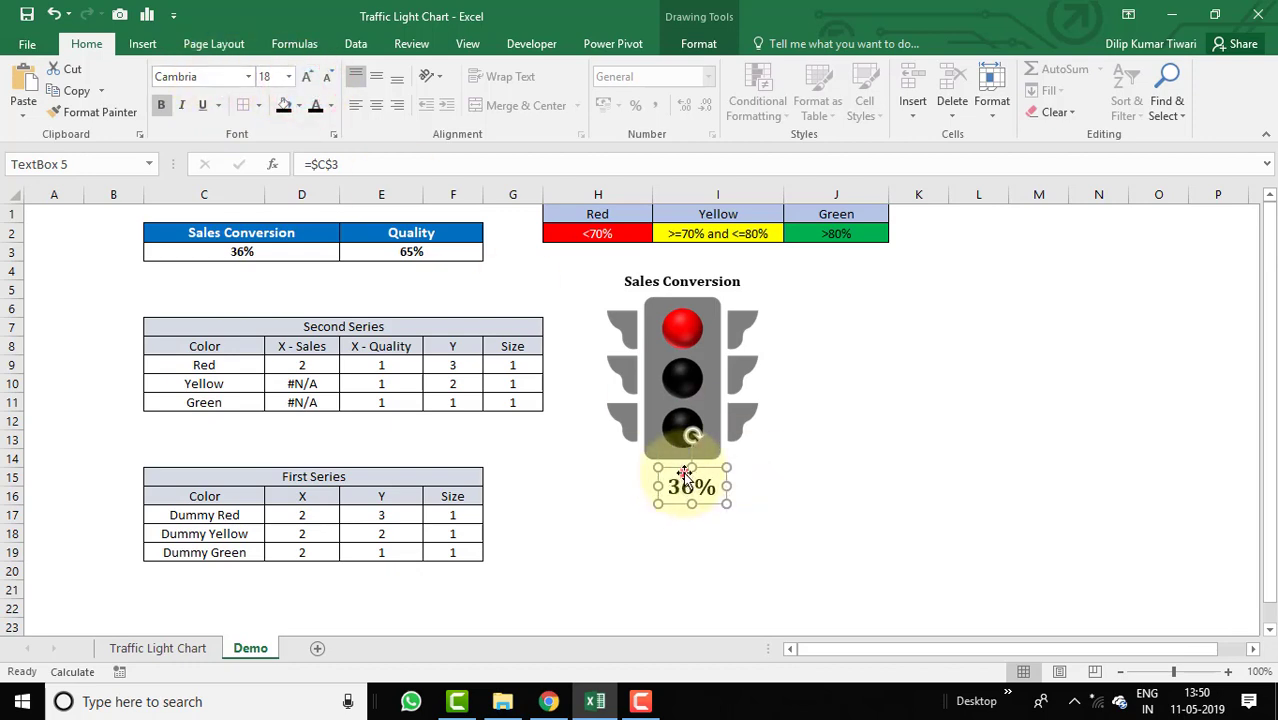
# Widen the percentage text box, centre its text horizontally and vertically, and position it centrally beneath the traffic light.
pyautogui.moveTo(683, 476); pyautogui.dragTo(733, 481)
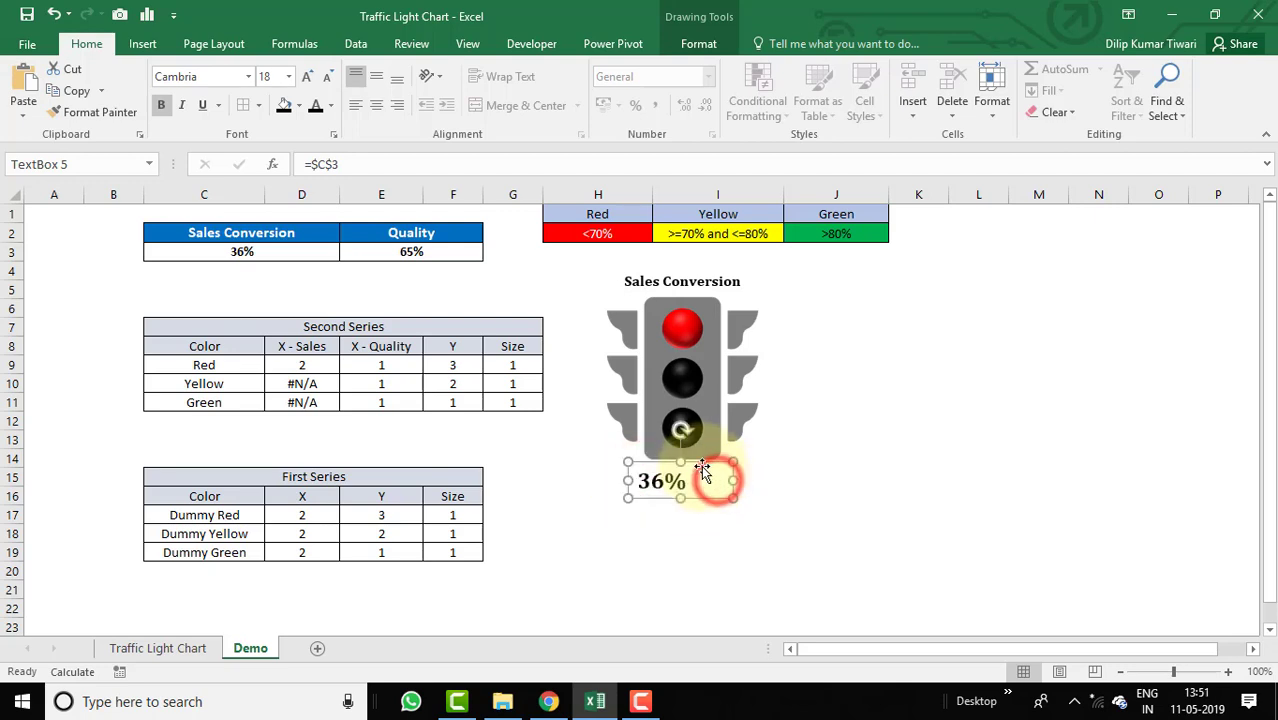
pyautogui.click(370, 113)
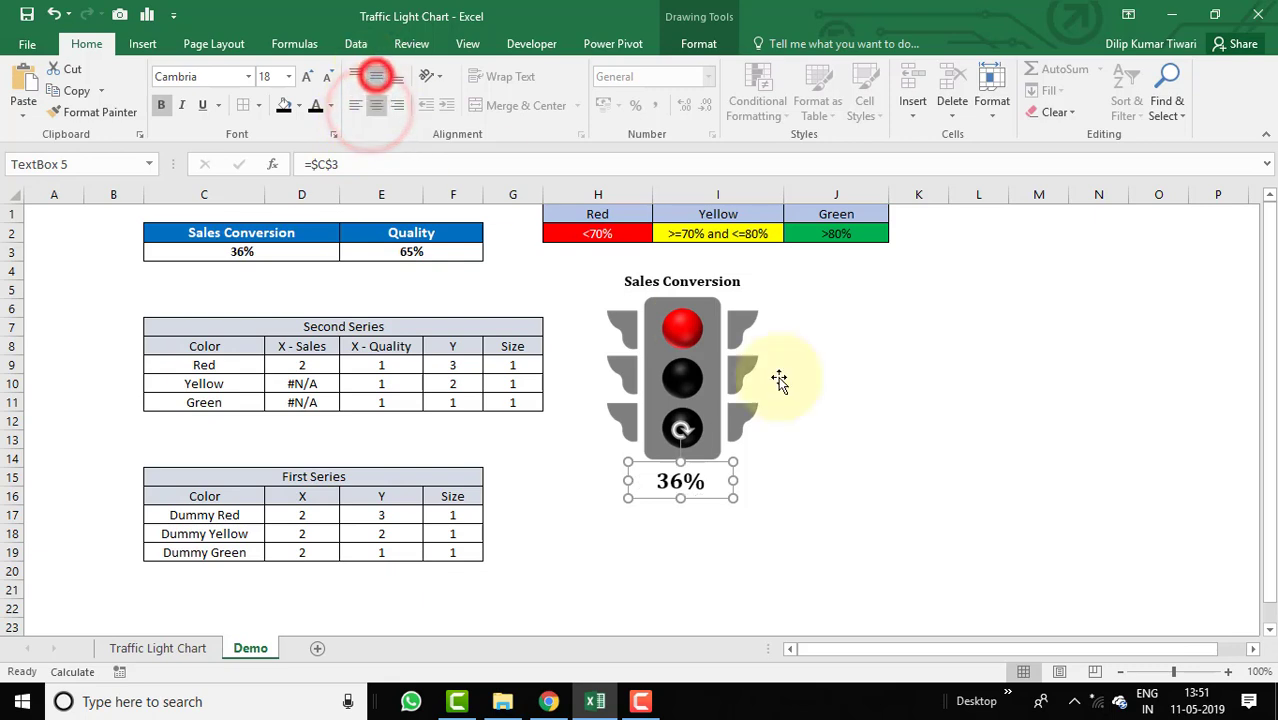
pyautogui.click(803, 452)
pyautogui.click(688, 497)
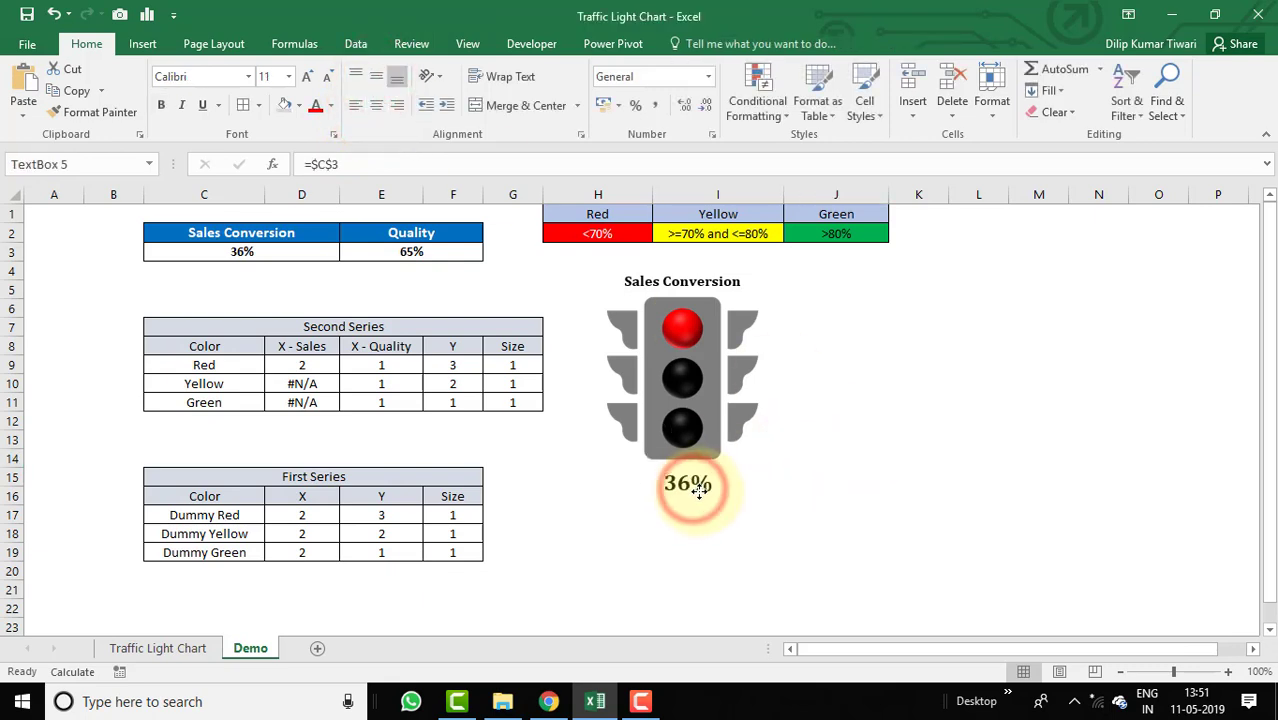
pyautogui.click(818, 484)
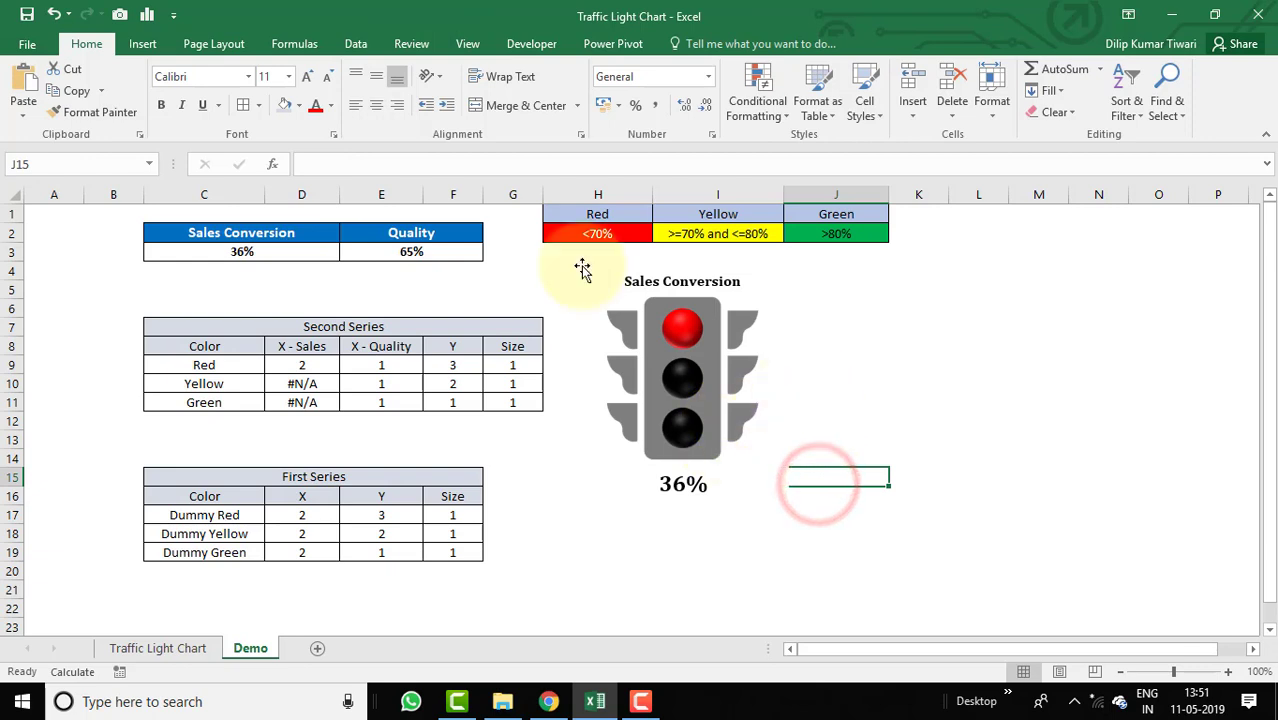
# Draw a rounded rectangle about 7.25 cm high and 5.29 cm wide over the traffic light and its two labels.
pyautogui.click(145, 44)
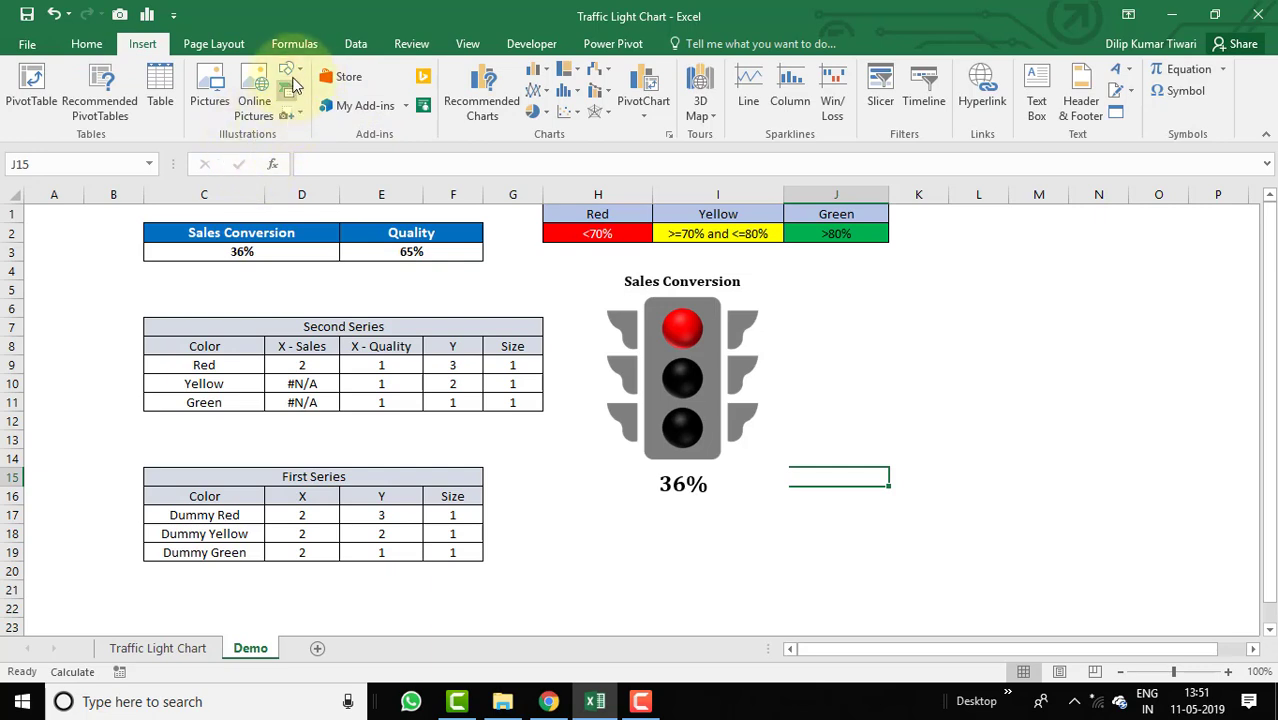
pyautogui.click(296, 78)
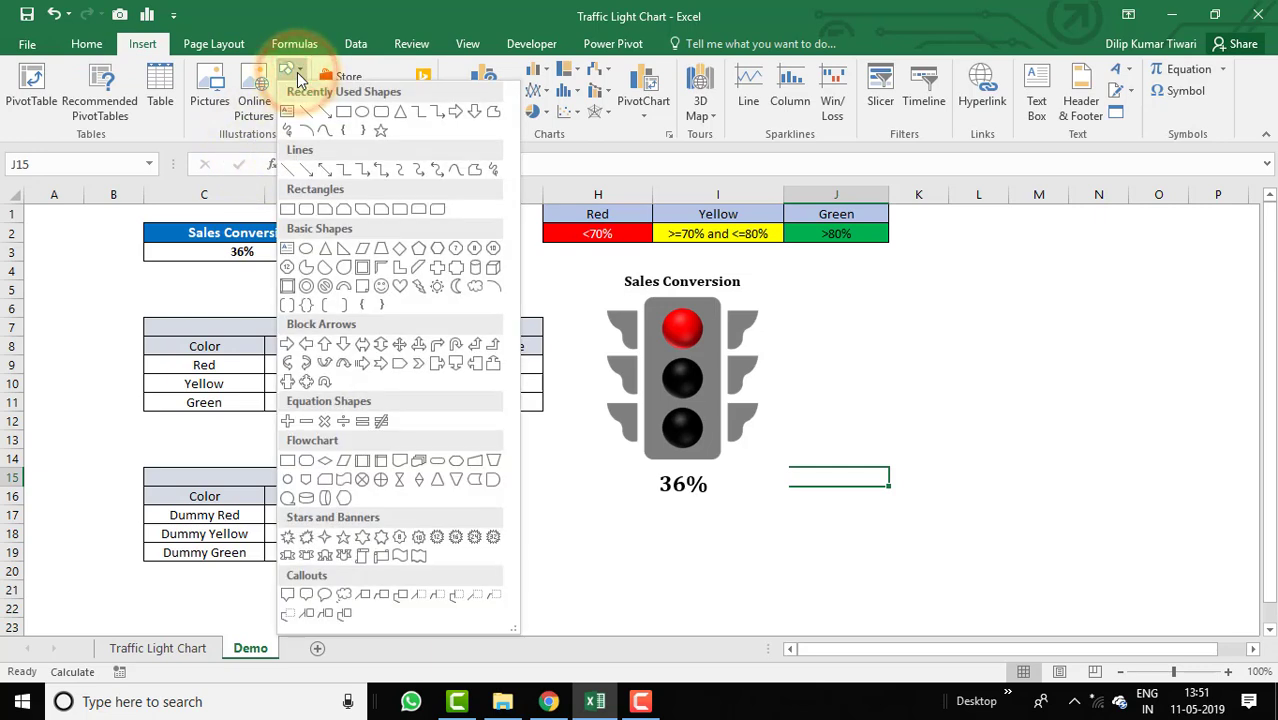
pyautogui.click(384, 112)
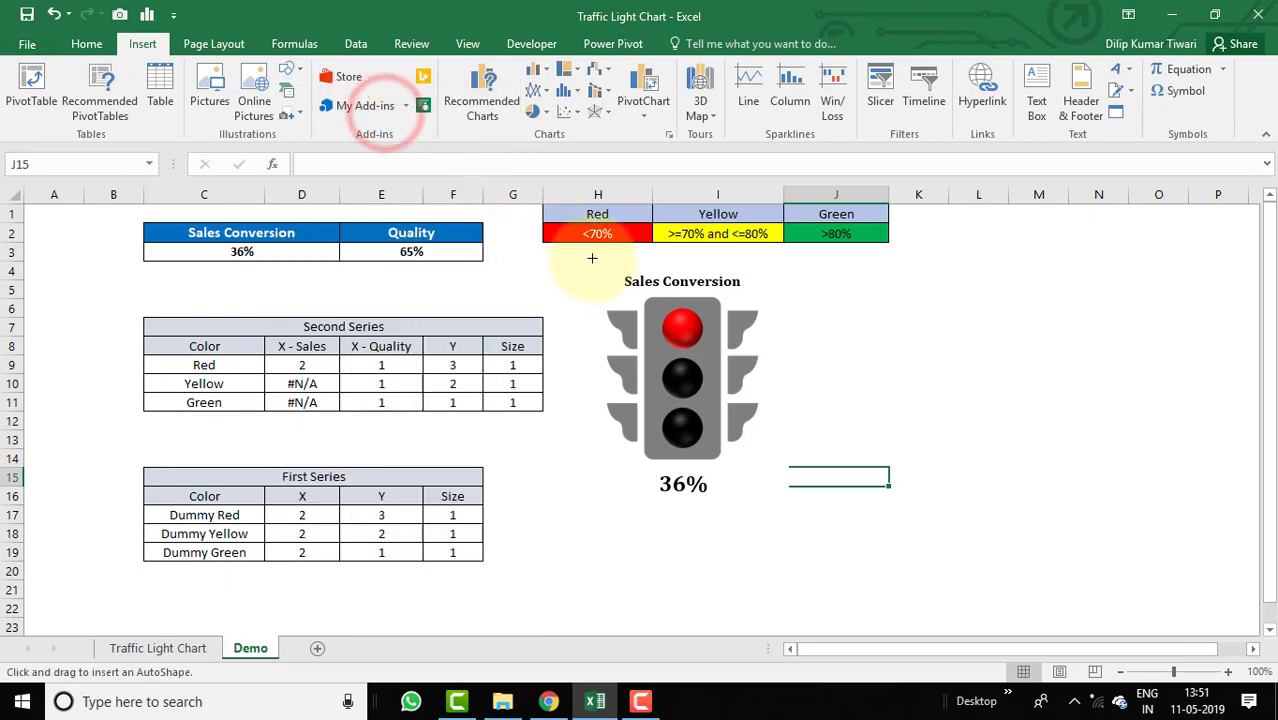
pyautogui.moveTo(572, 261); pyautogui.dragTo(798, 521)
pyautogui.moveTo(573, 389); pyautogui.dragTo(586, 387)
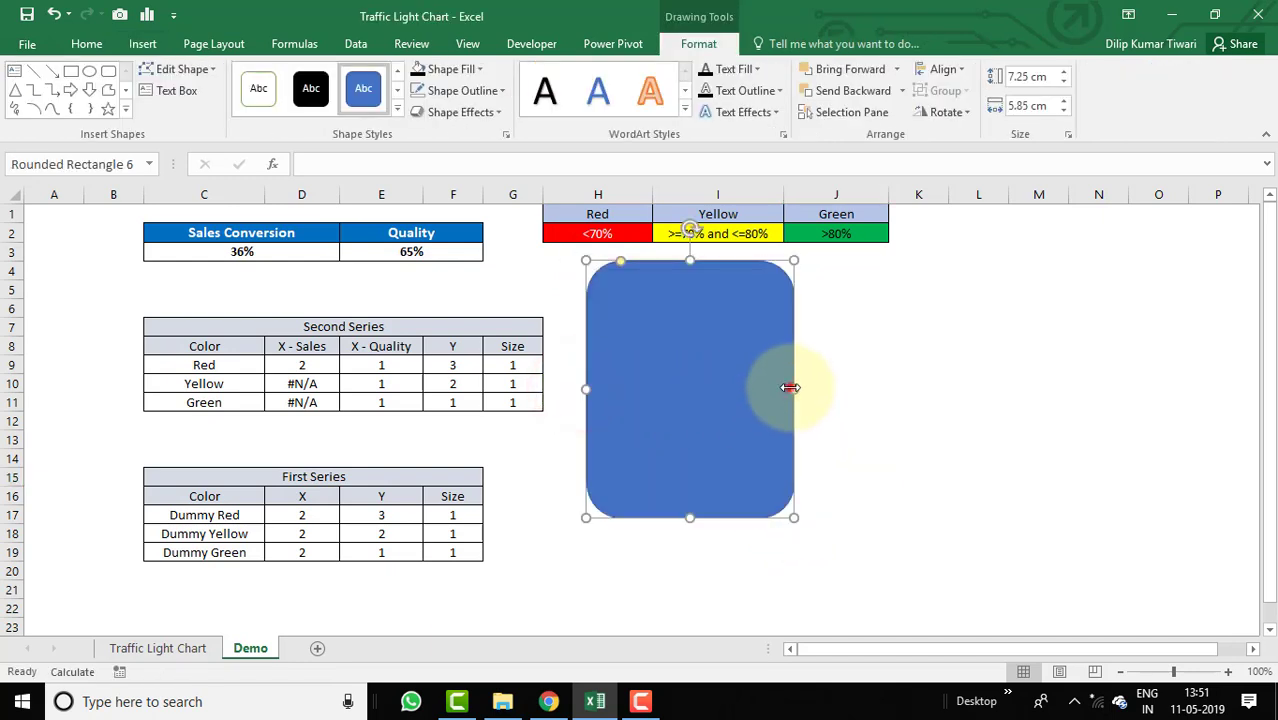
pyautogui.moveTo(790, 387); pyautogui.dragTo(771, 386)
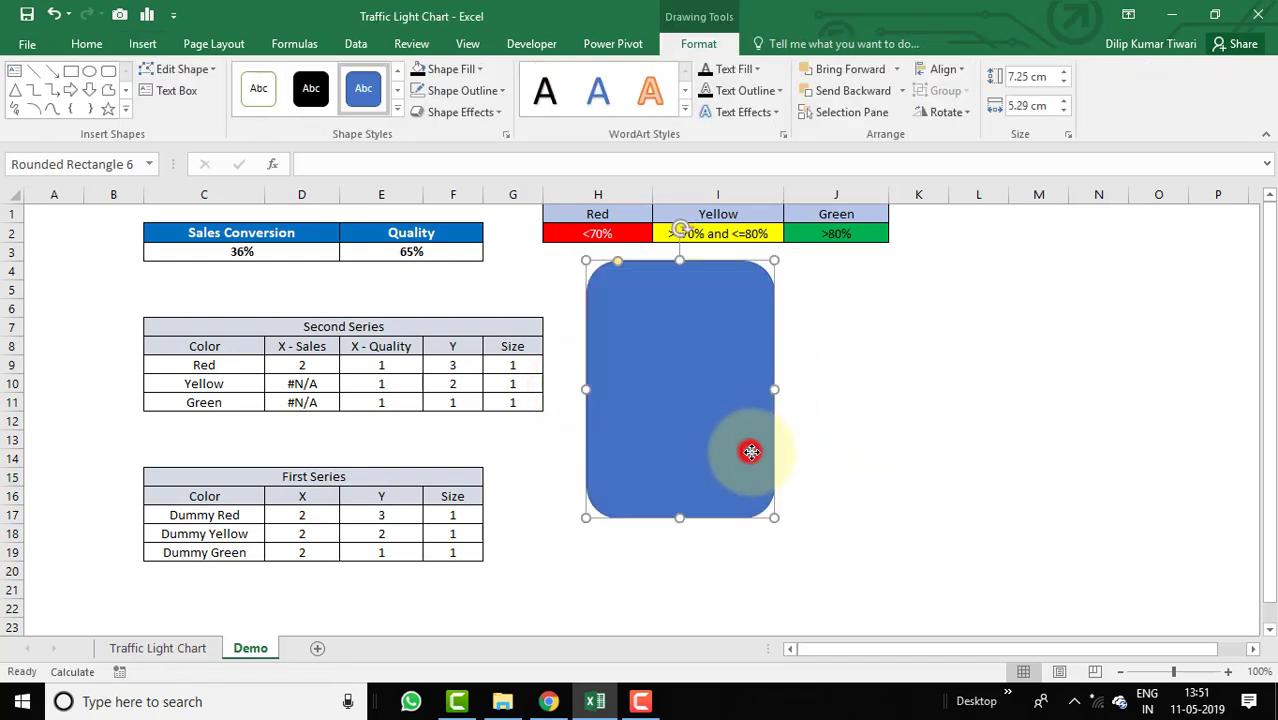
pyautogui.moveTo(751, 452); pyautogui.dragTo(756, 452)
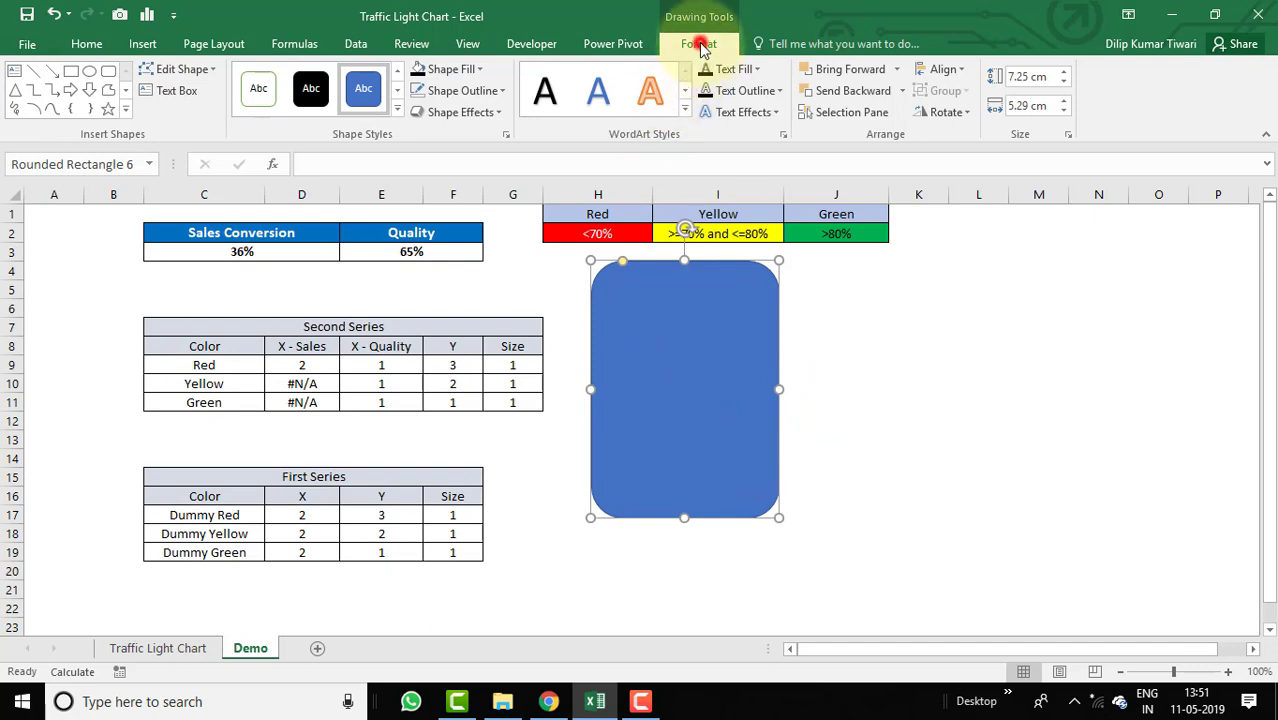
# Remove the rounded rectangle's fill and give it a grey outline so it frames the traffic light.
pyautogui.click(470, 69)
pyautogui.click(443, 295)
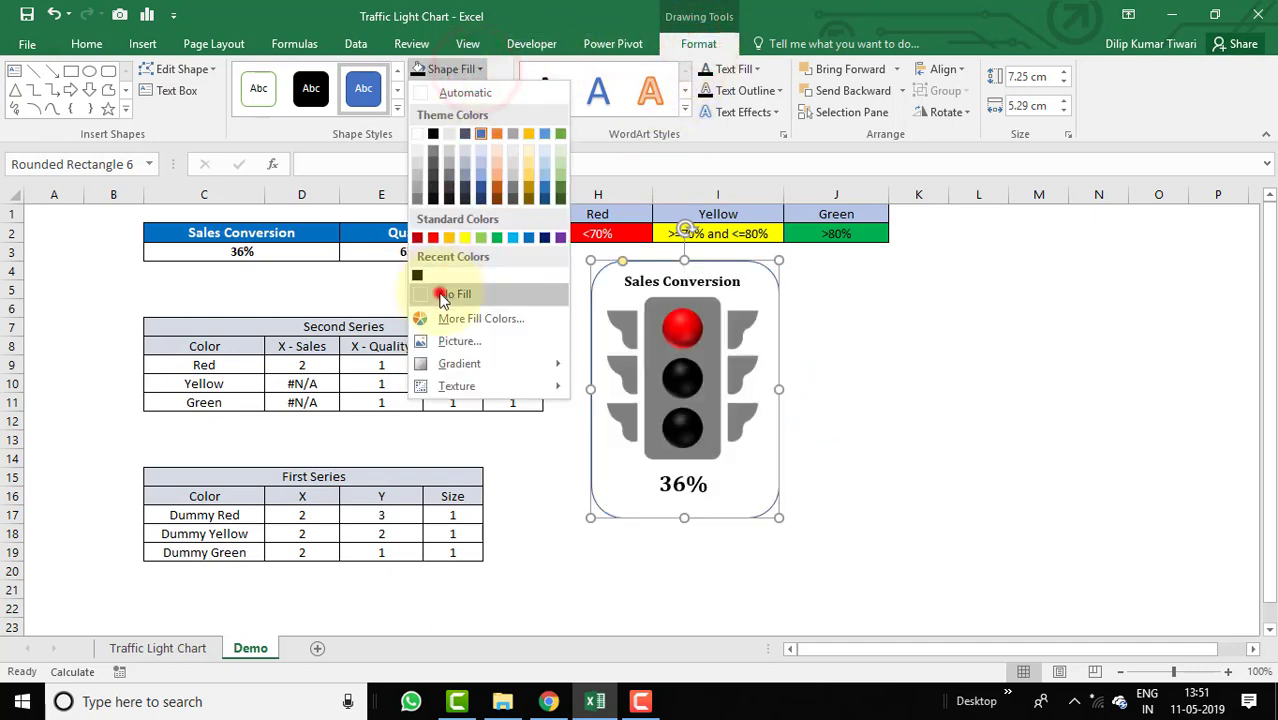
pyautogui.click(495, 90)
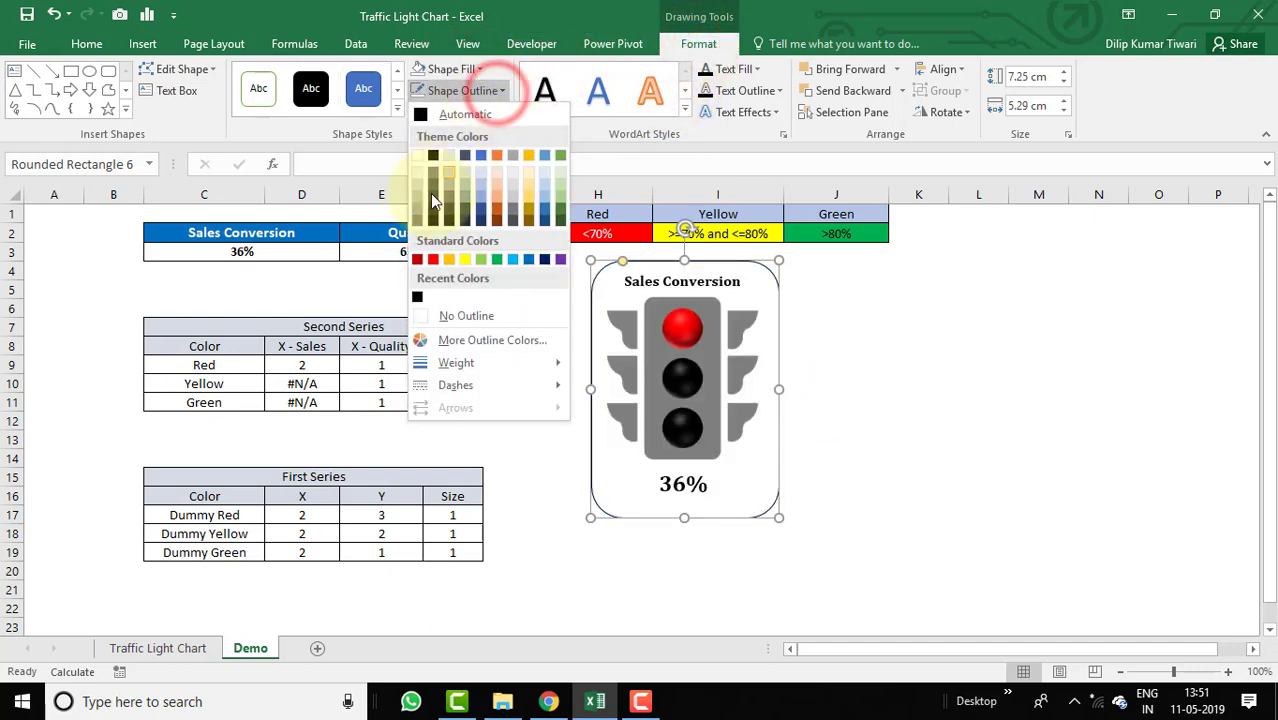
pyautogui.click(418, 227)
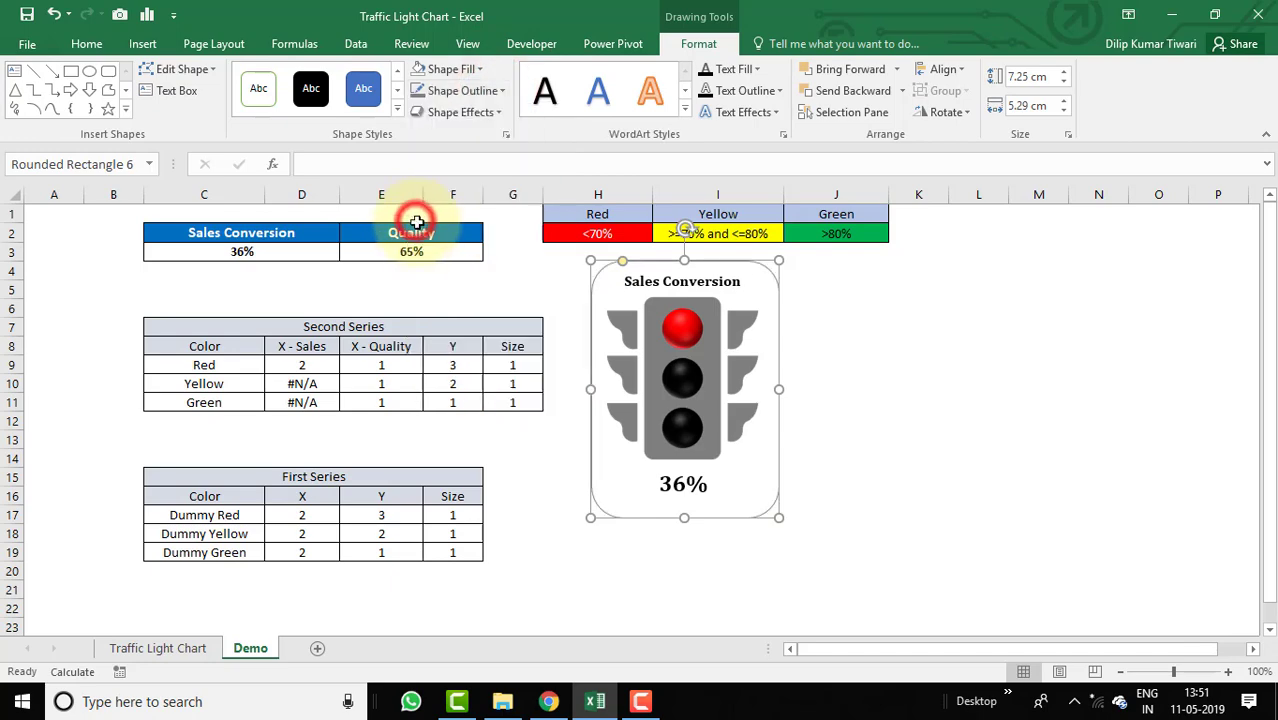
pyautogui.click(916, 401)
# Nudge the rounded frame slightly left around the traffic light and its labels.
pyautogui.press('Left')
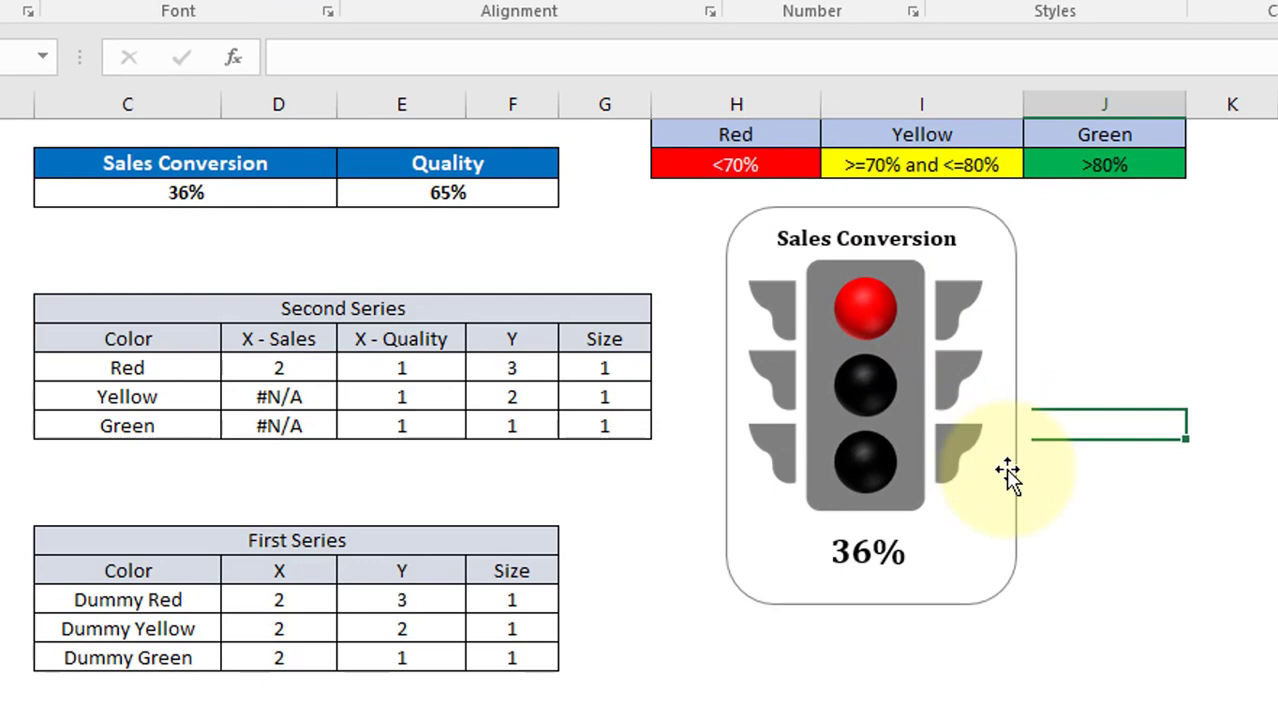
pyautogui.click(1008, 477)
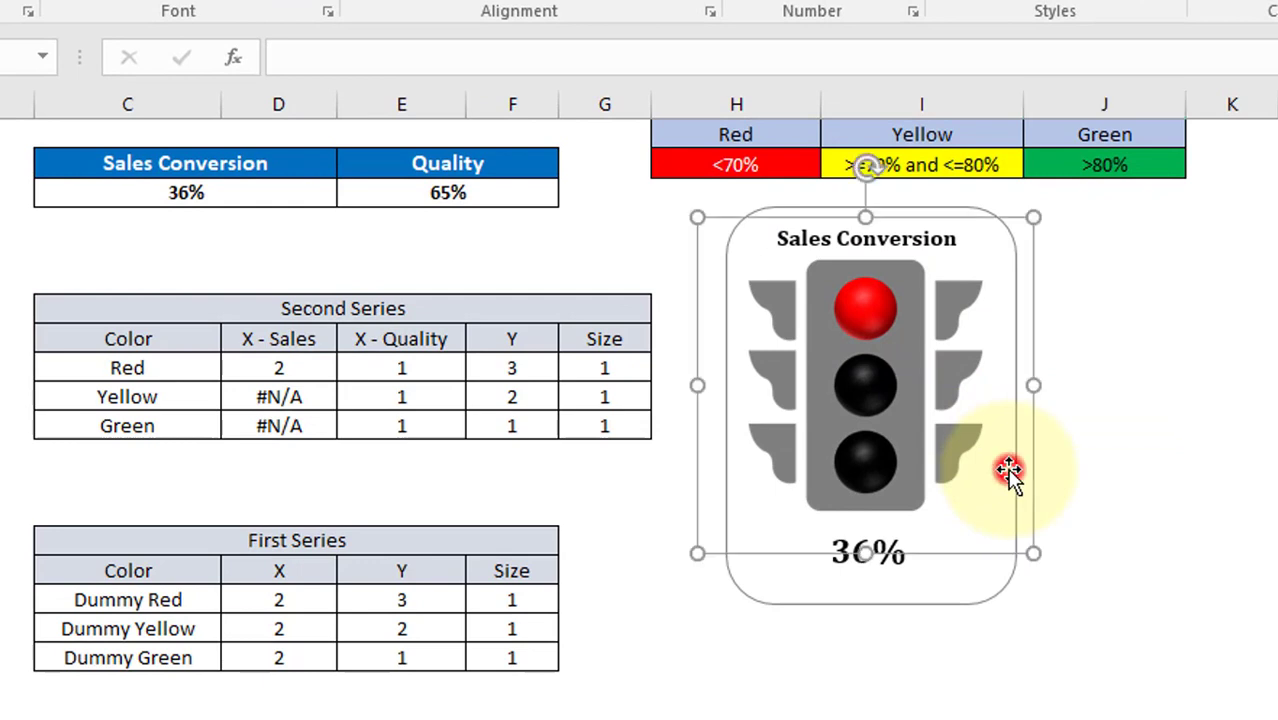
pyautogui.click(1012, 578)
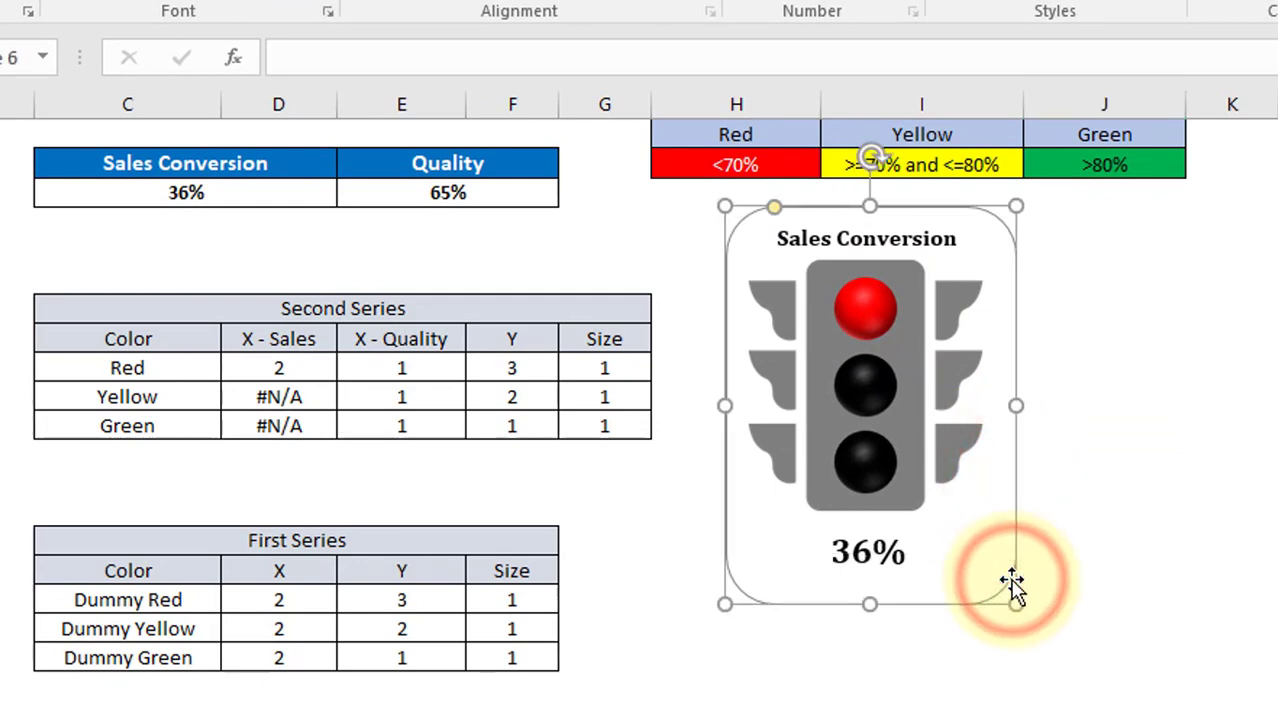
pyautogui.click(1160, 538)
pyautogui.click(1008, 588)
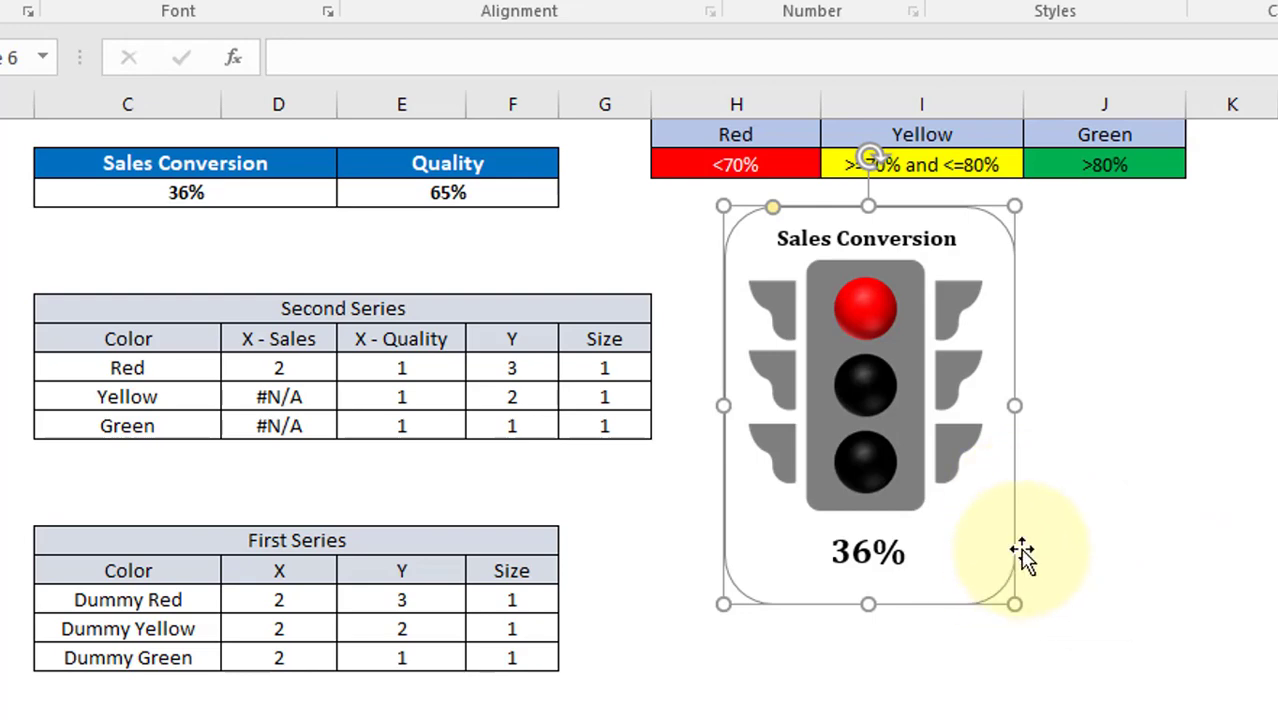
# Copy all the traffic light objects together and paste the duplicate beside the original at cell K4.
pyautogui.hotkey('ctrl', 'a')
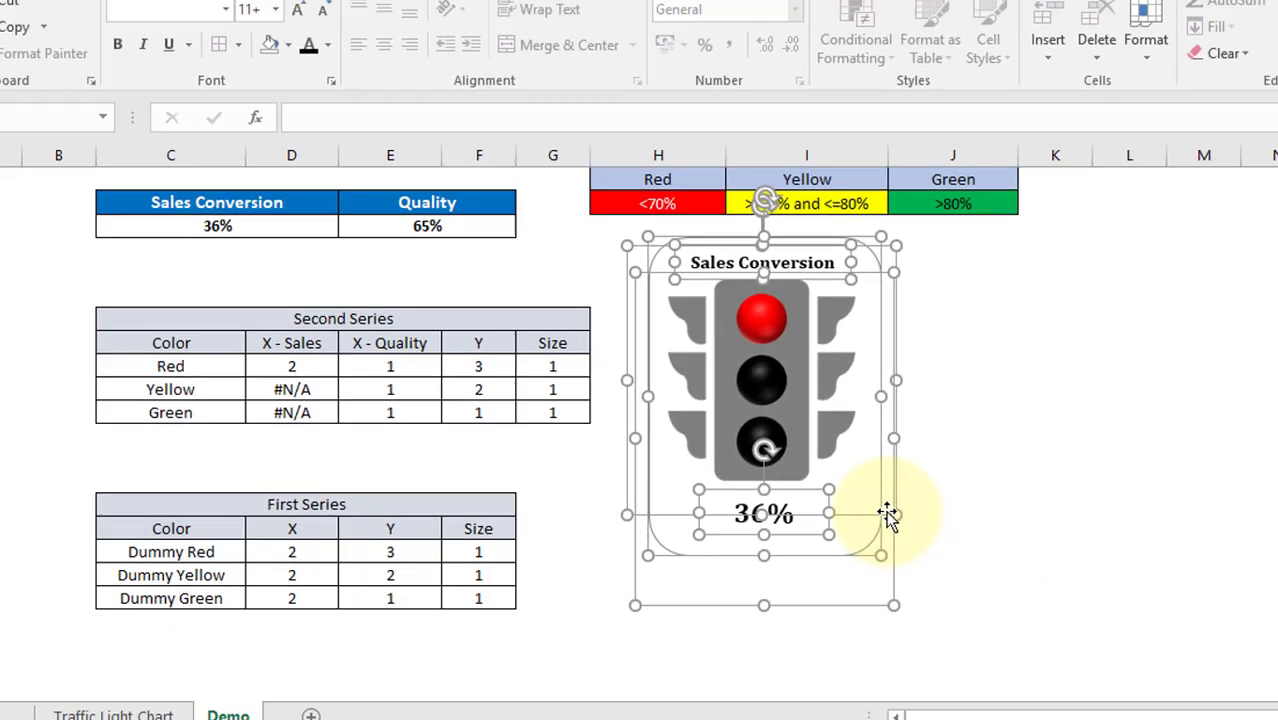
pyautogui.hotkey('ctrl', 'c')
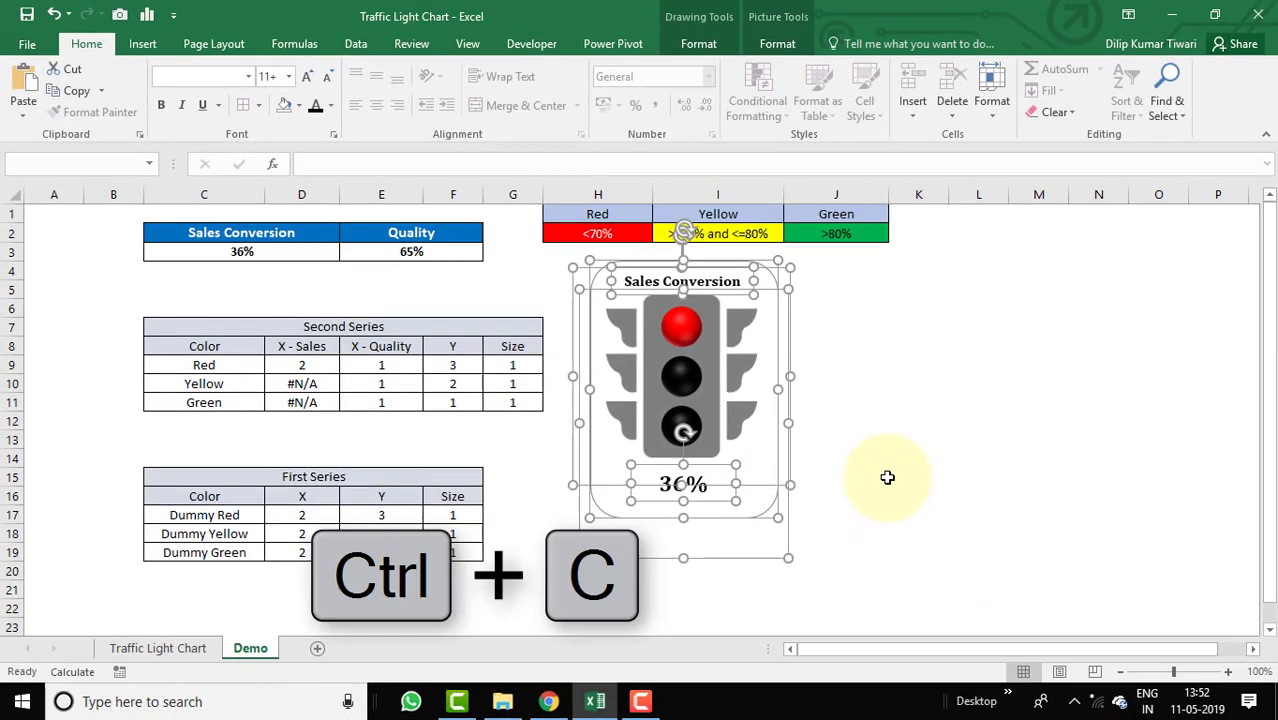
pyautogui.click(930, 268)
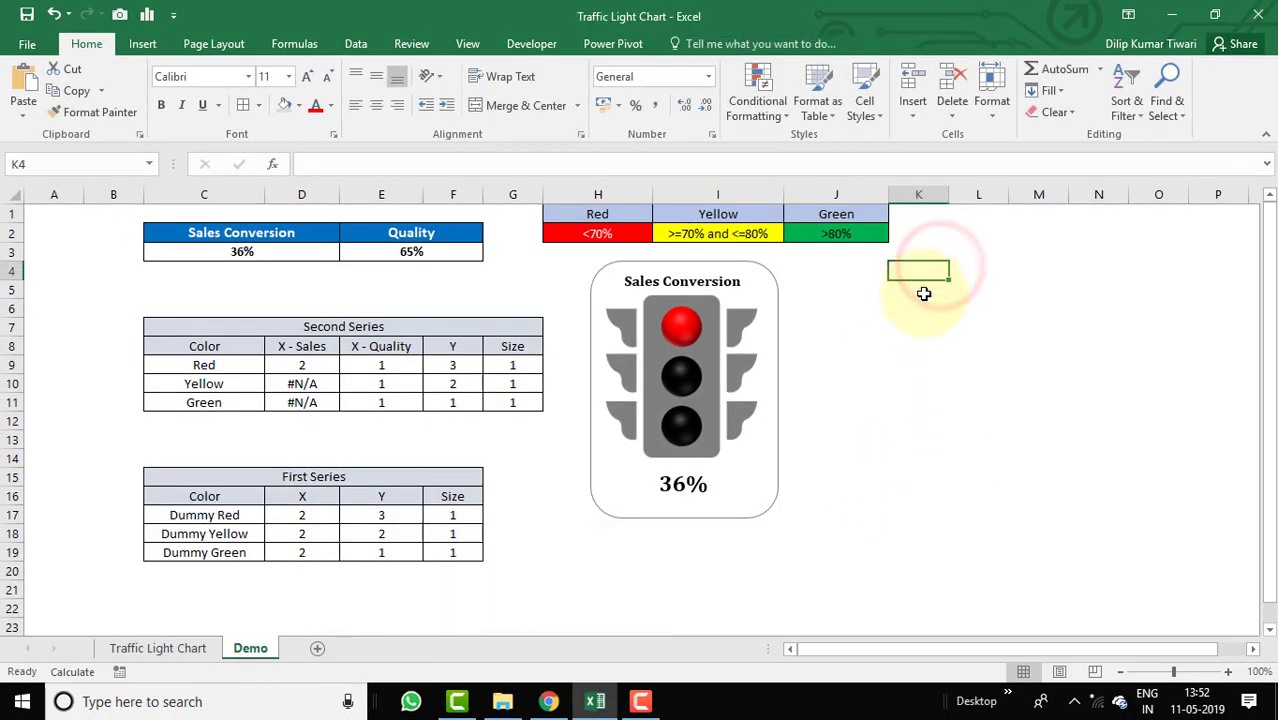
pyautogui.hotkey('ctrl', 'v')
pyautogui.click(940, 238)
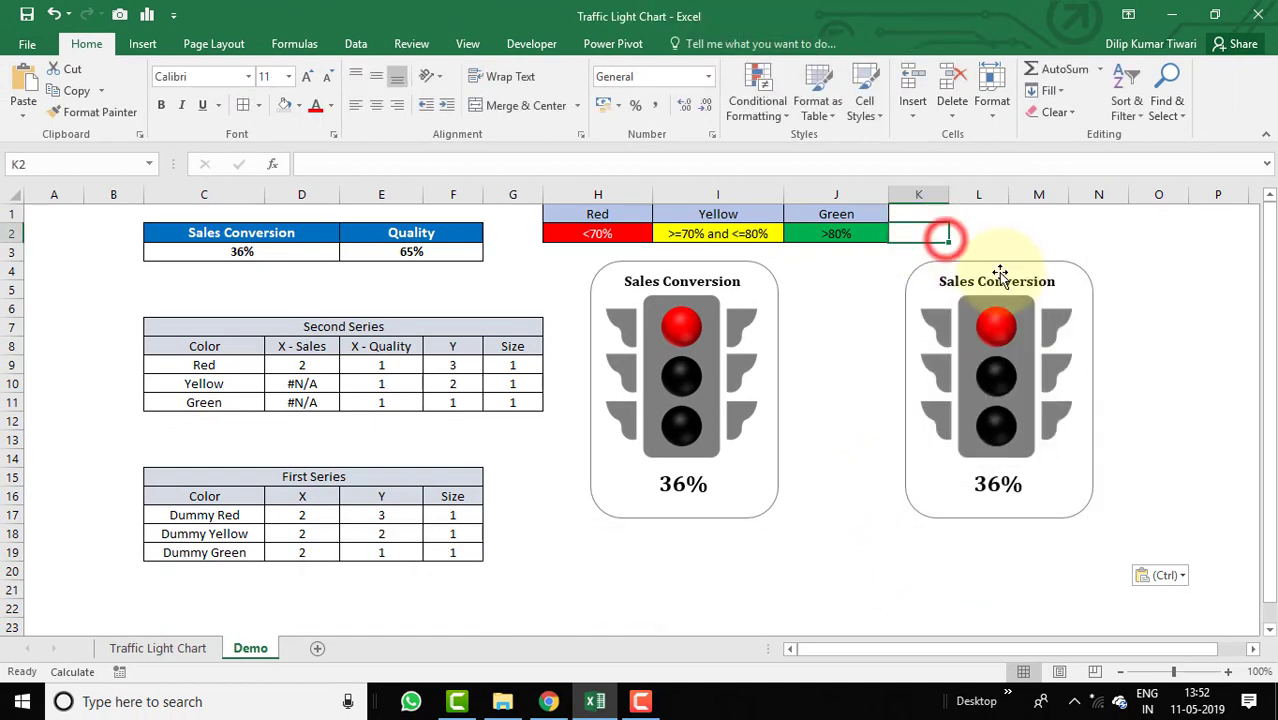
# Relink the title text box of the copied traffic light to the Quality header with the formula =$E$2.
pyautogui.click(998, 278)
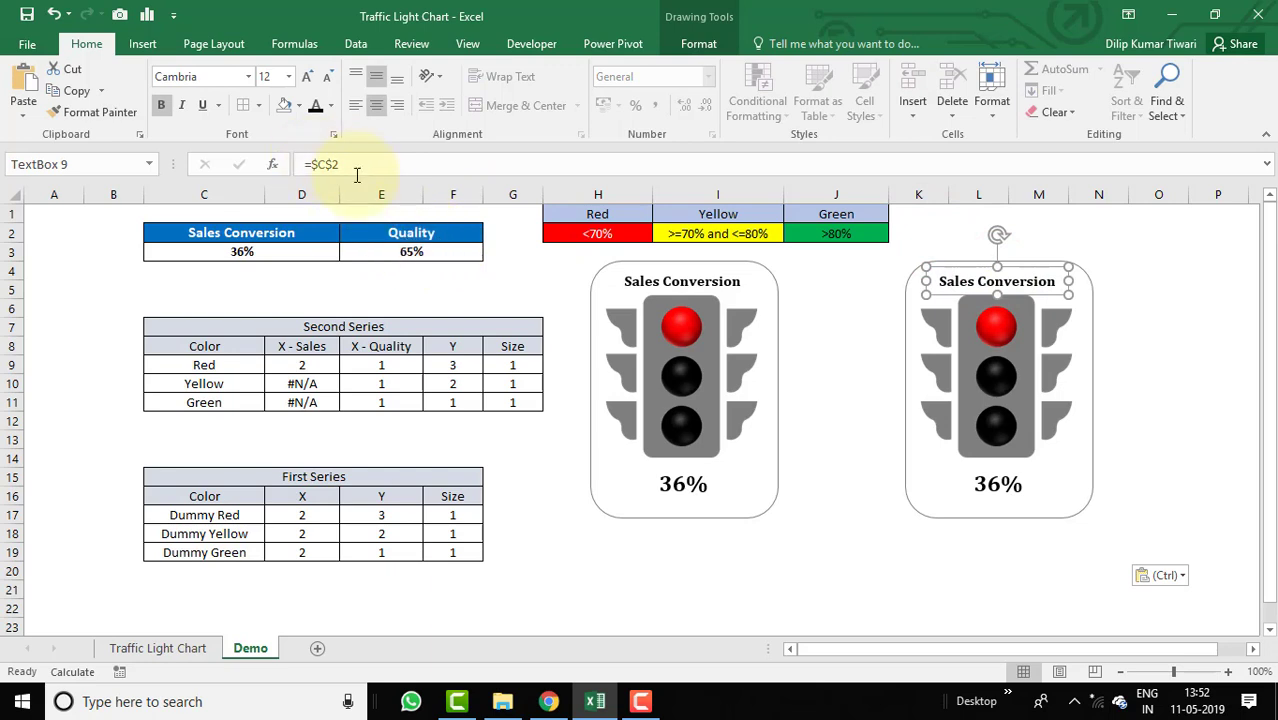
pyautogui.moveTo(365, 166); pyautogui.dragTo(312, 163)
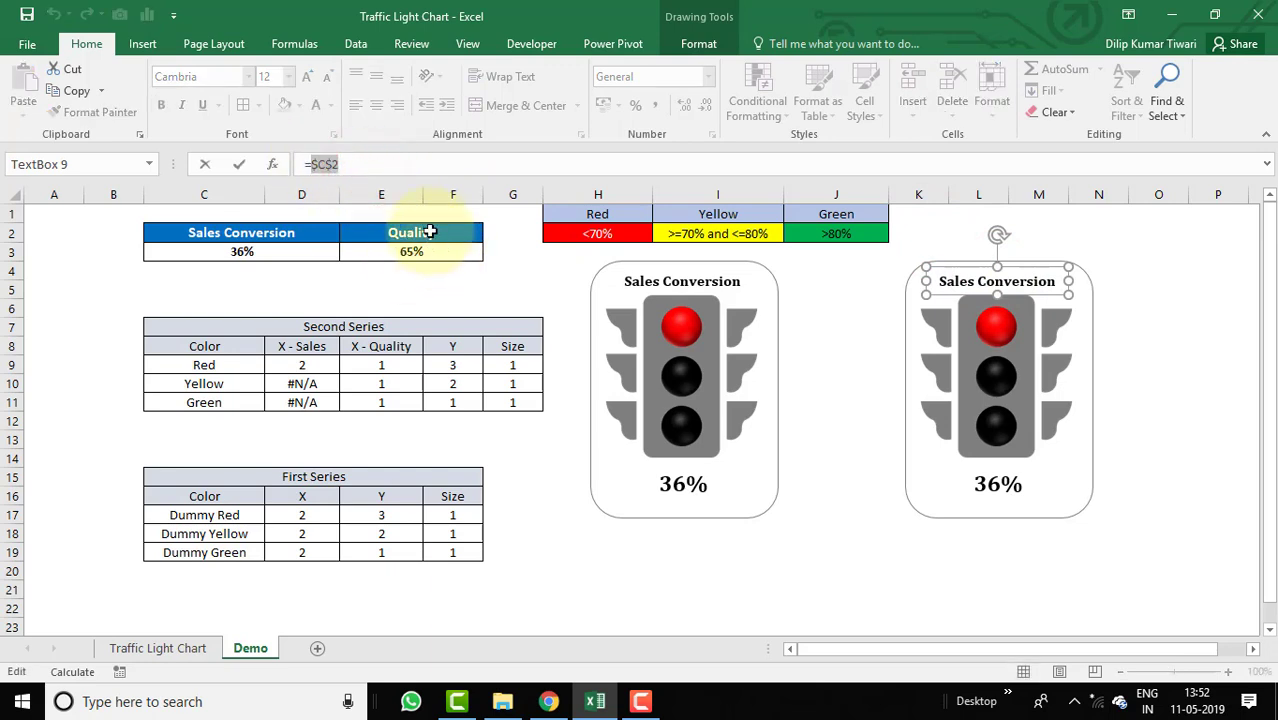
pyautogui.click(429, 231)
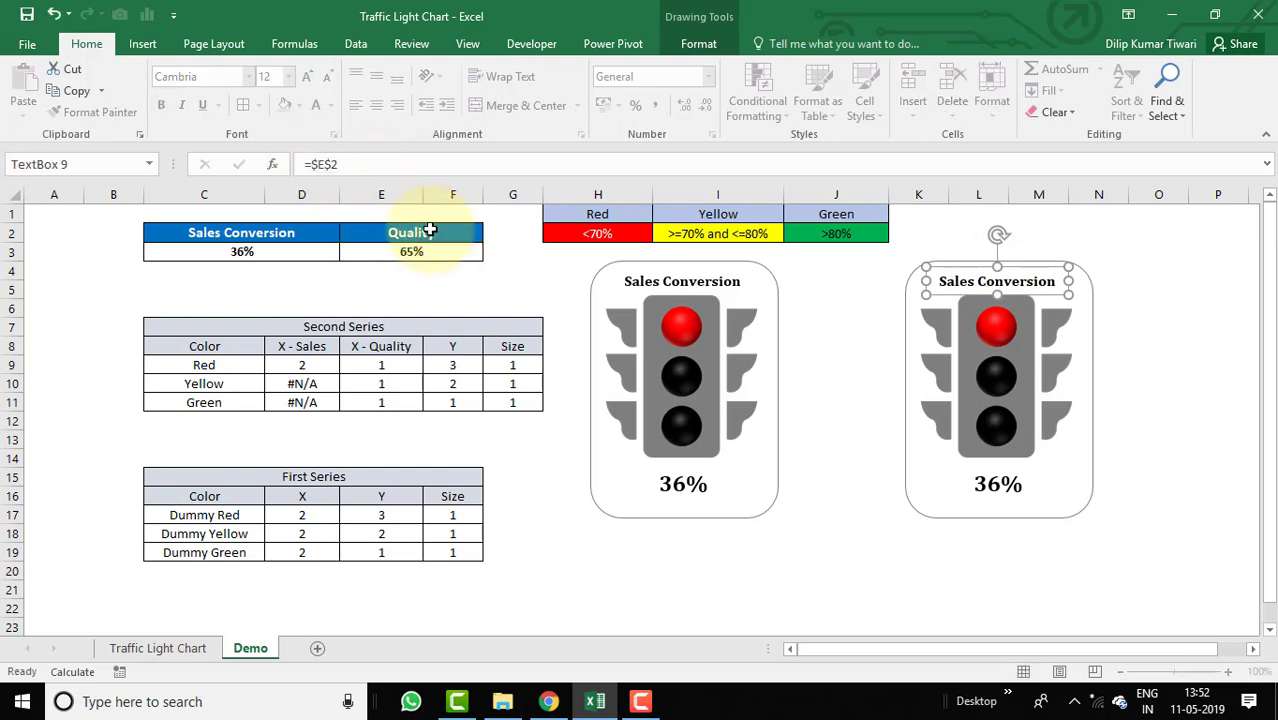
pyautogui.click(816, 471)
pyautogui.click(970, 282)
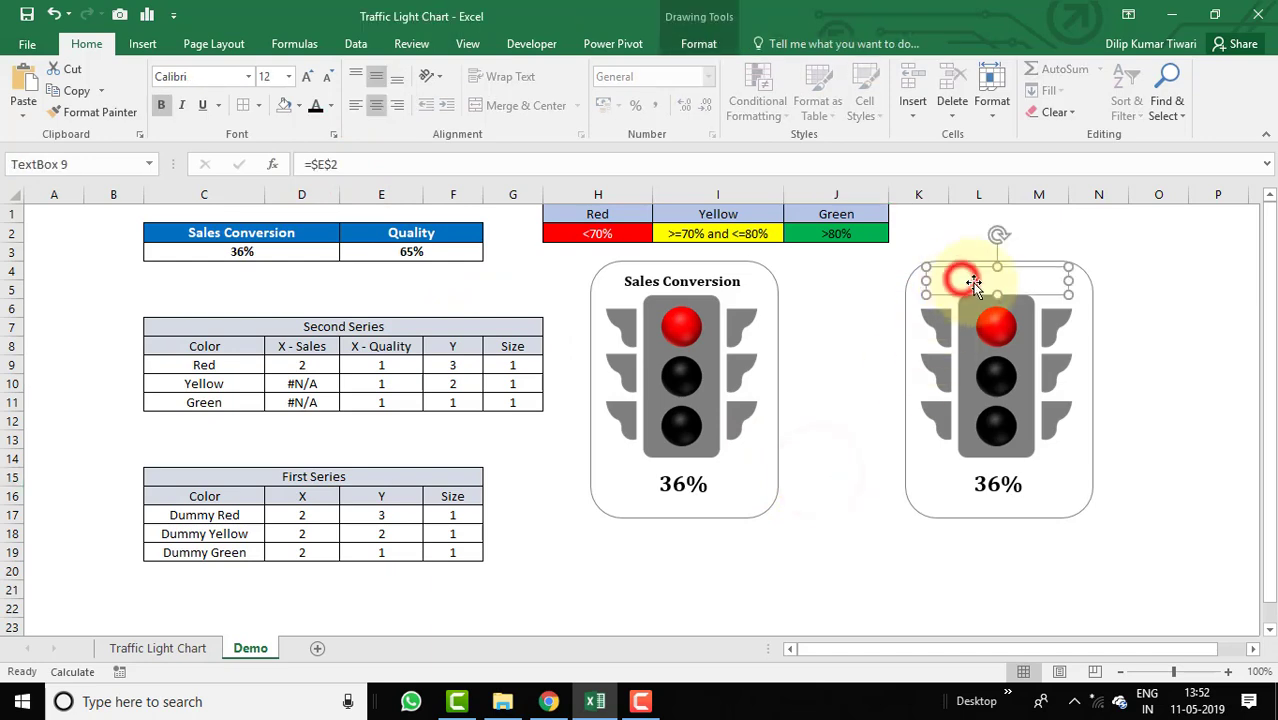
# Make the Quality title's text black and relink the copied percentage text box to the Quality value with =$E$3.
pyautogui.click(315, 108)
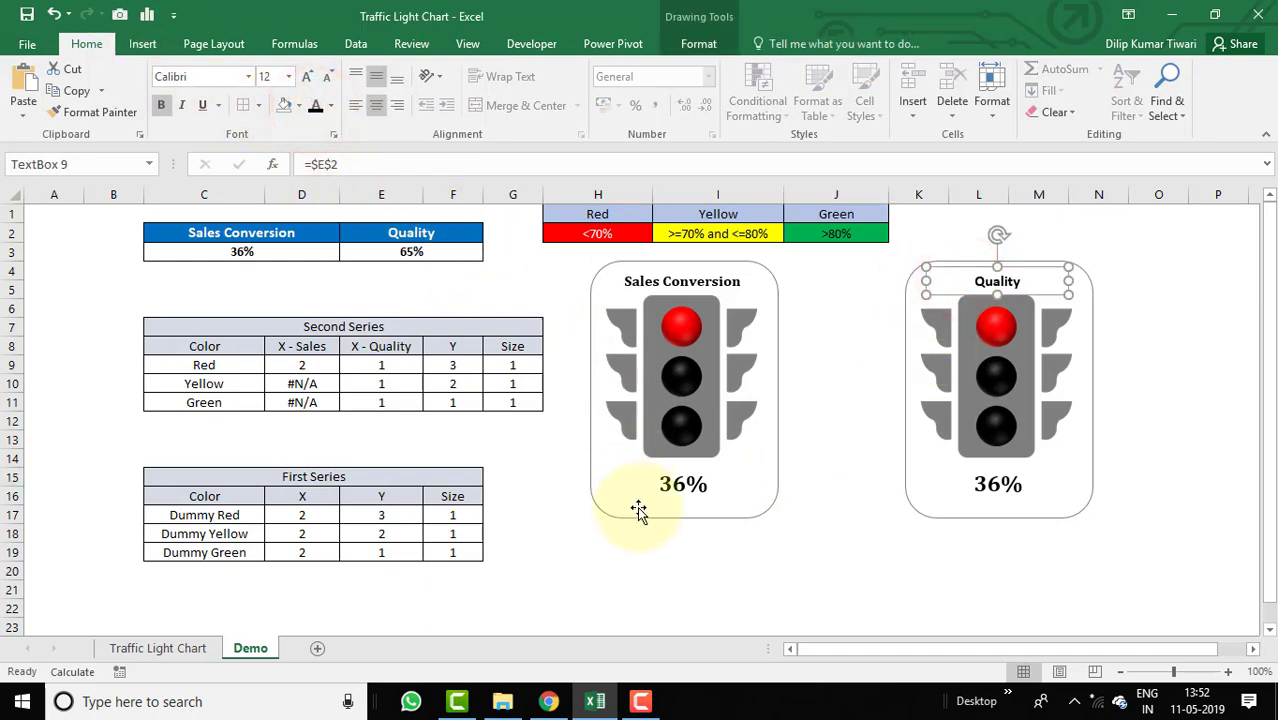
pyautogui.click(800, 574)
pyautogui.click(1025, 486)
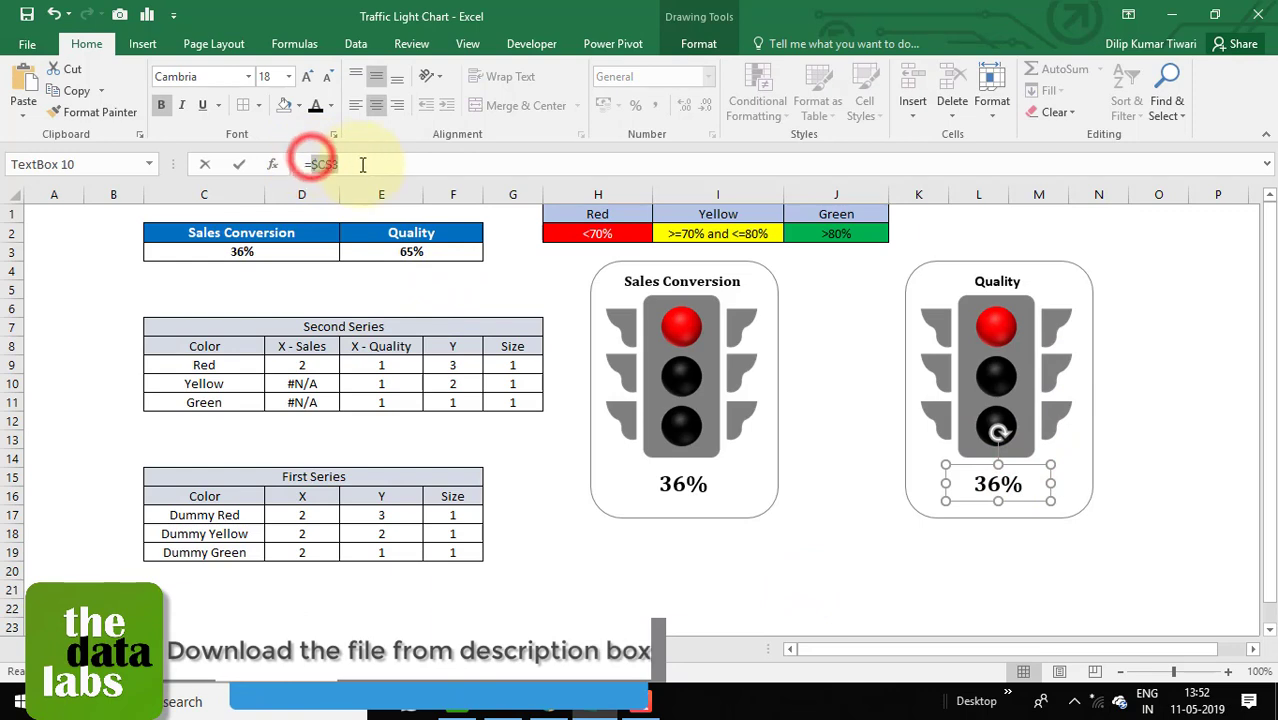
pyautogui.moveTo(311, 164); pyautogui.dragTo(361, 167)
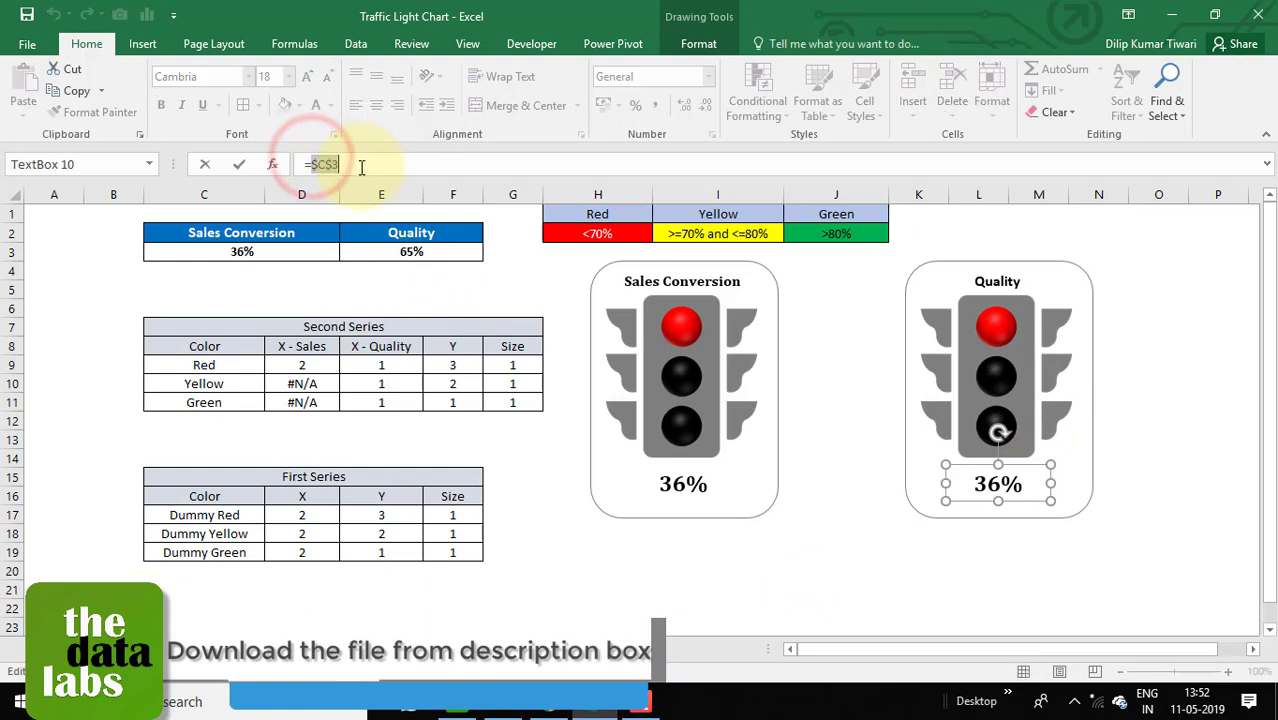
pyautogui.click(392, 250)
pyautogui.press('Return')
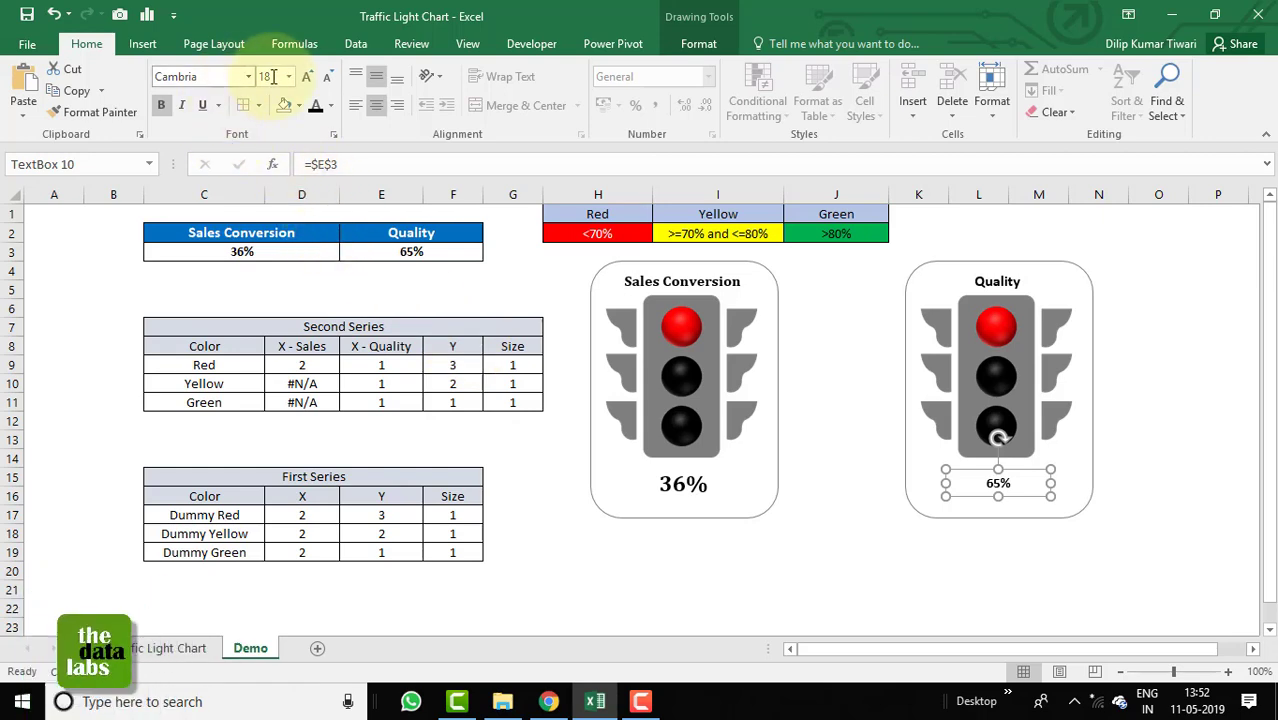
# Set the Quality percentage label's font size to 18, matching the Sales Conversion percentage label.
pyautogui.click(305, 78)
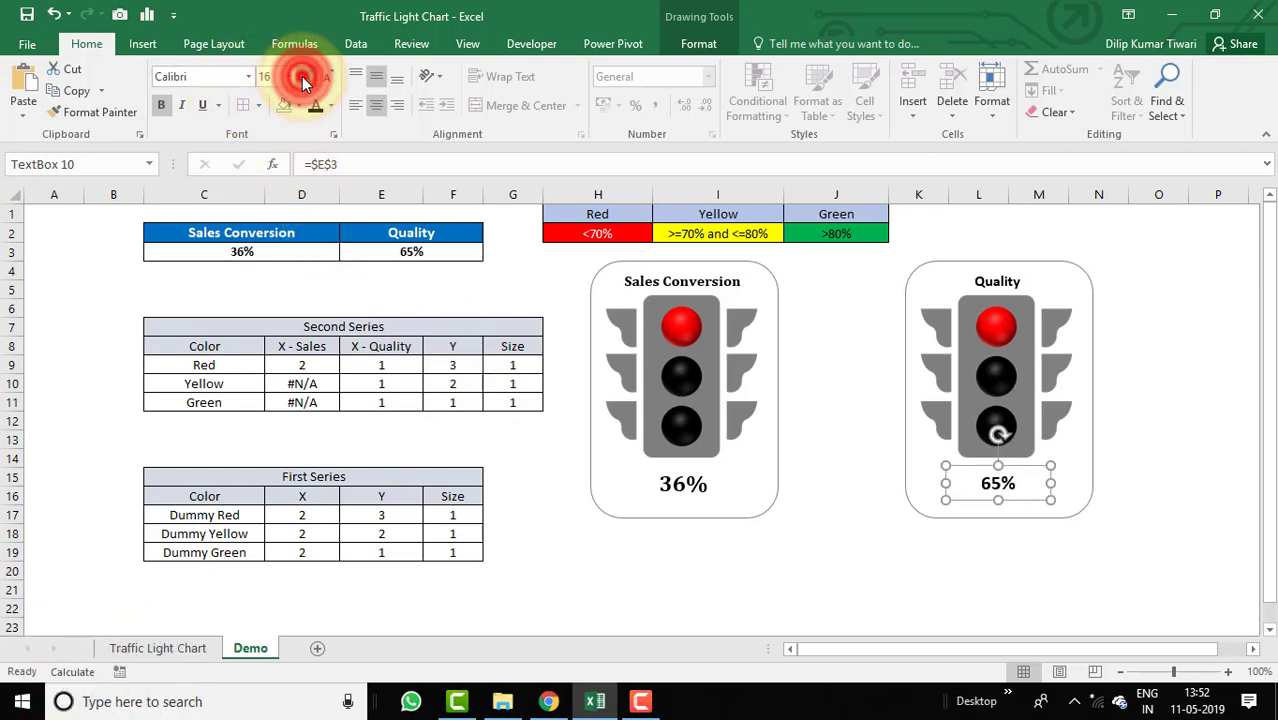
pyautogui.click(893, 550)
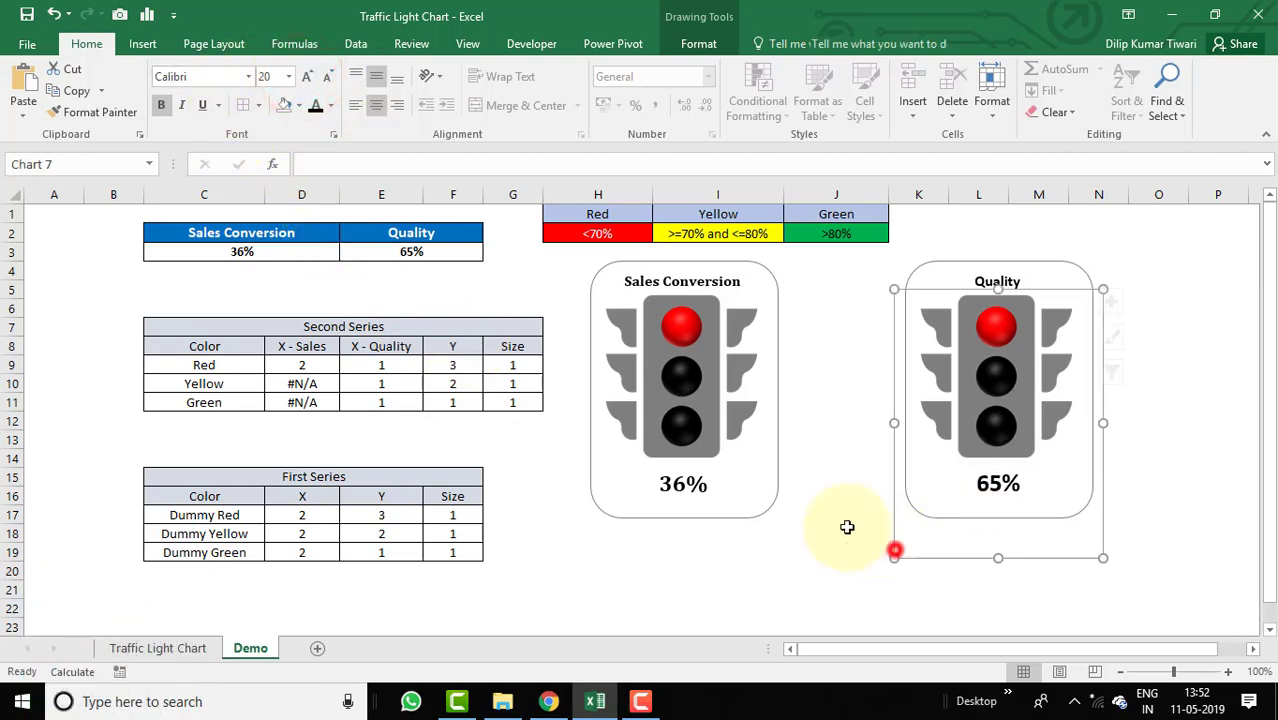
pyautogui.click(688, 487)
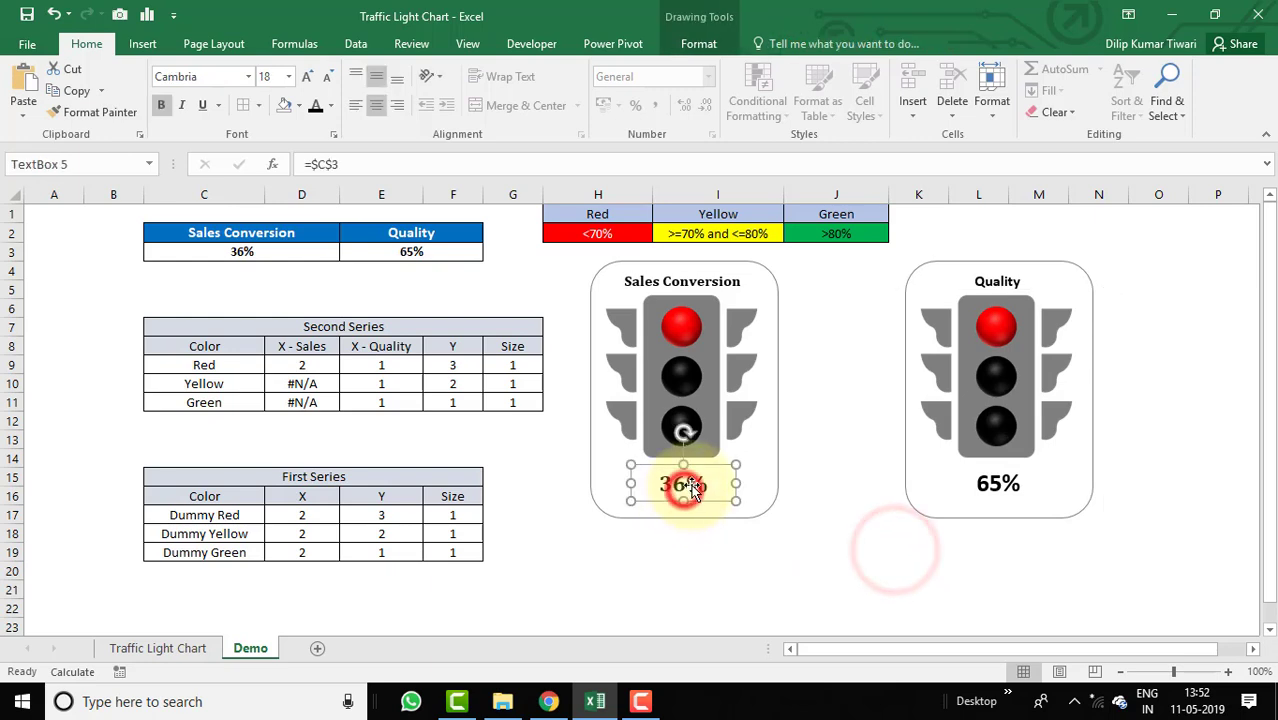
pyautogui.click(985, 482)
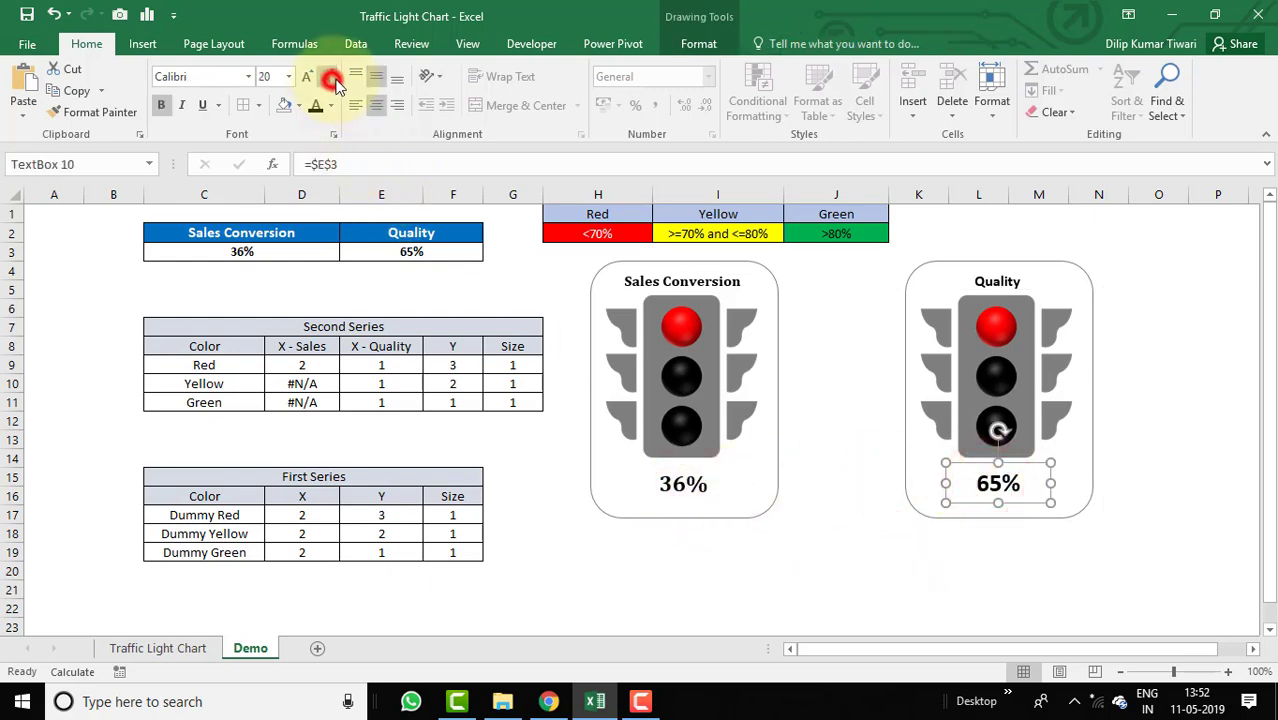
pyautogui.click(1025, 591)
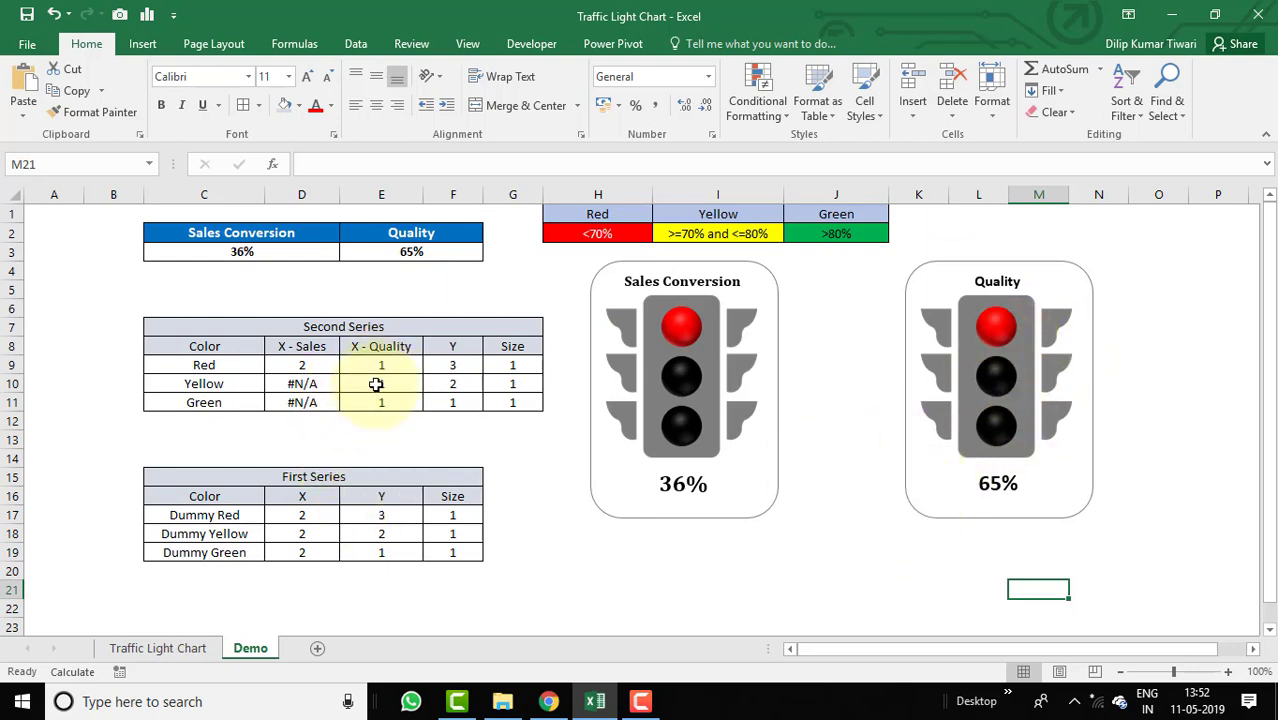
# Enter the formula =if(E3<70%,2,0) in cell E9 for the Red row of the X - Quality column.
pyautogui.moveTo(302, 365); pyautogui.dragTo(308, 408)
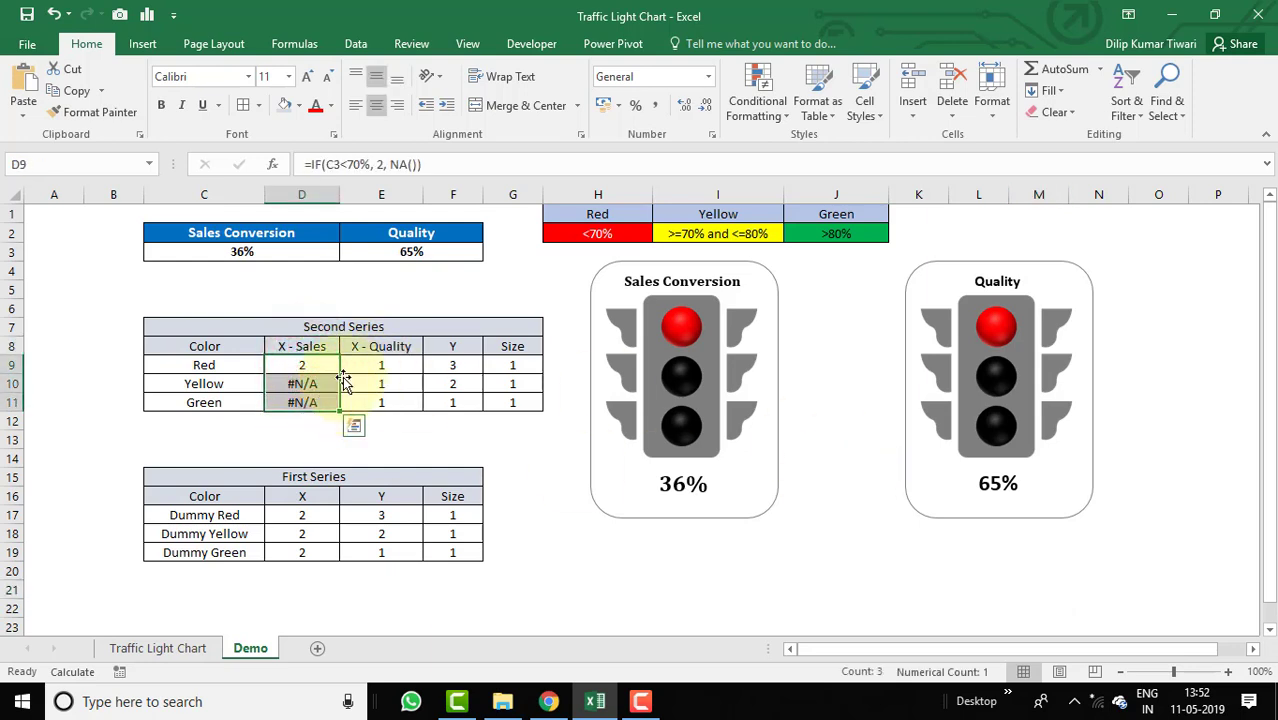
pyautogui.click(360, 366)
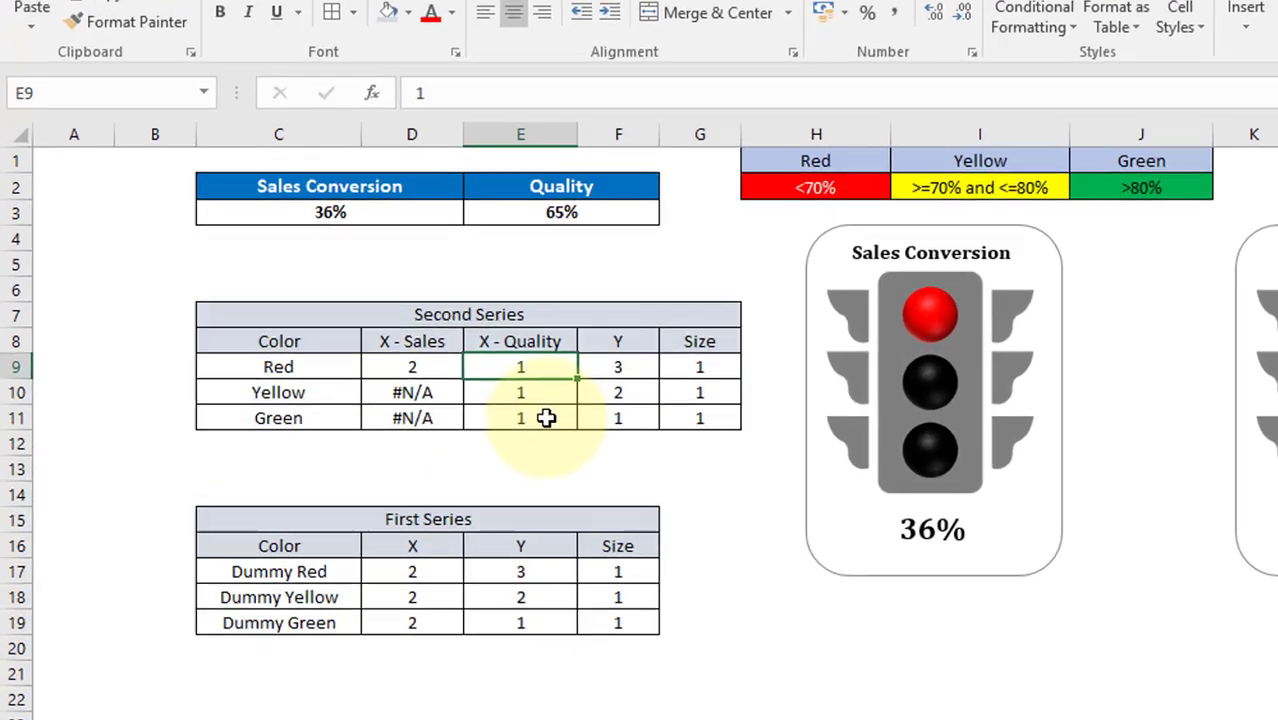
pyautogui.write('=')
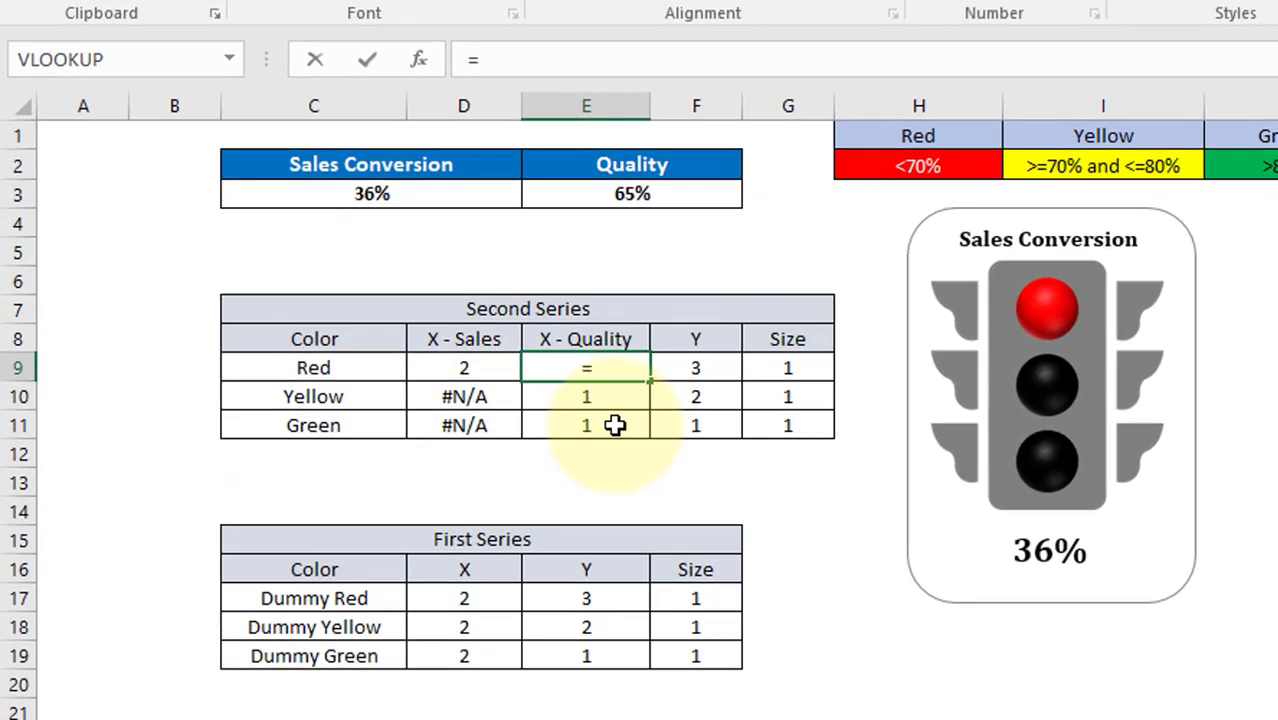
pyautogui.write('if(')
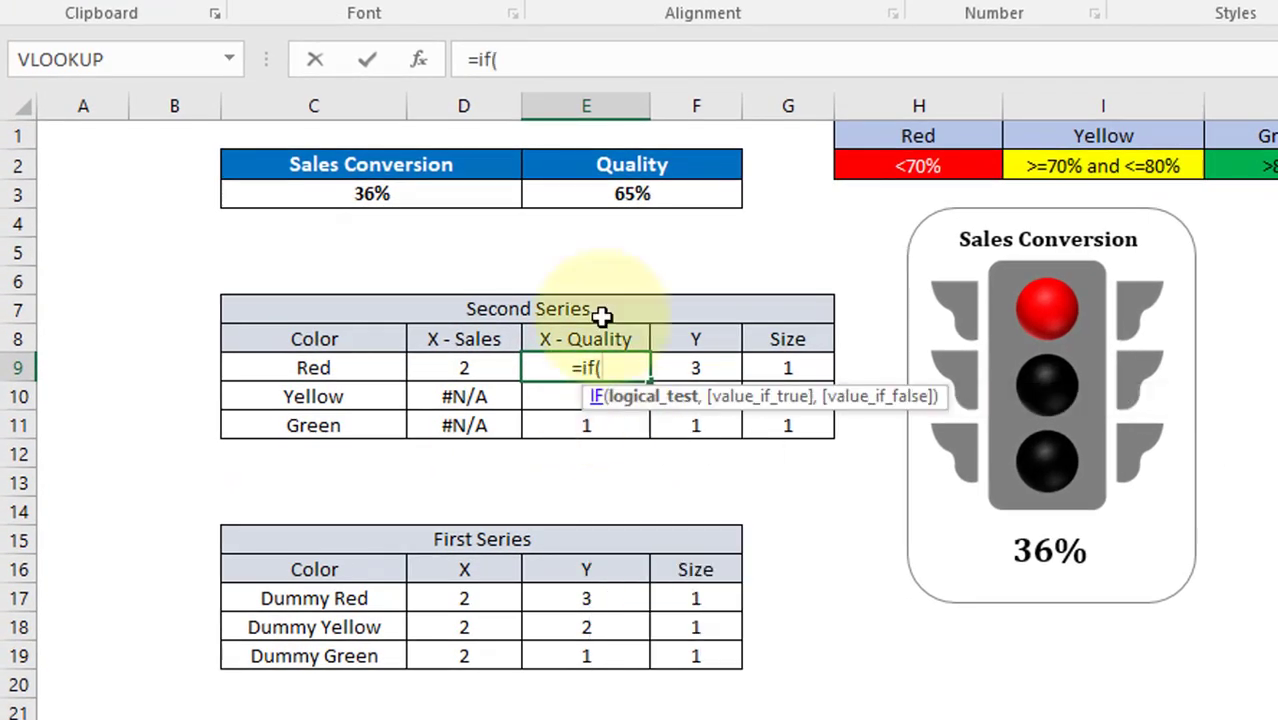
pyautogui.click(586, 194)
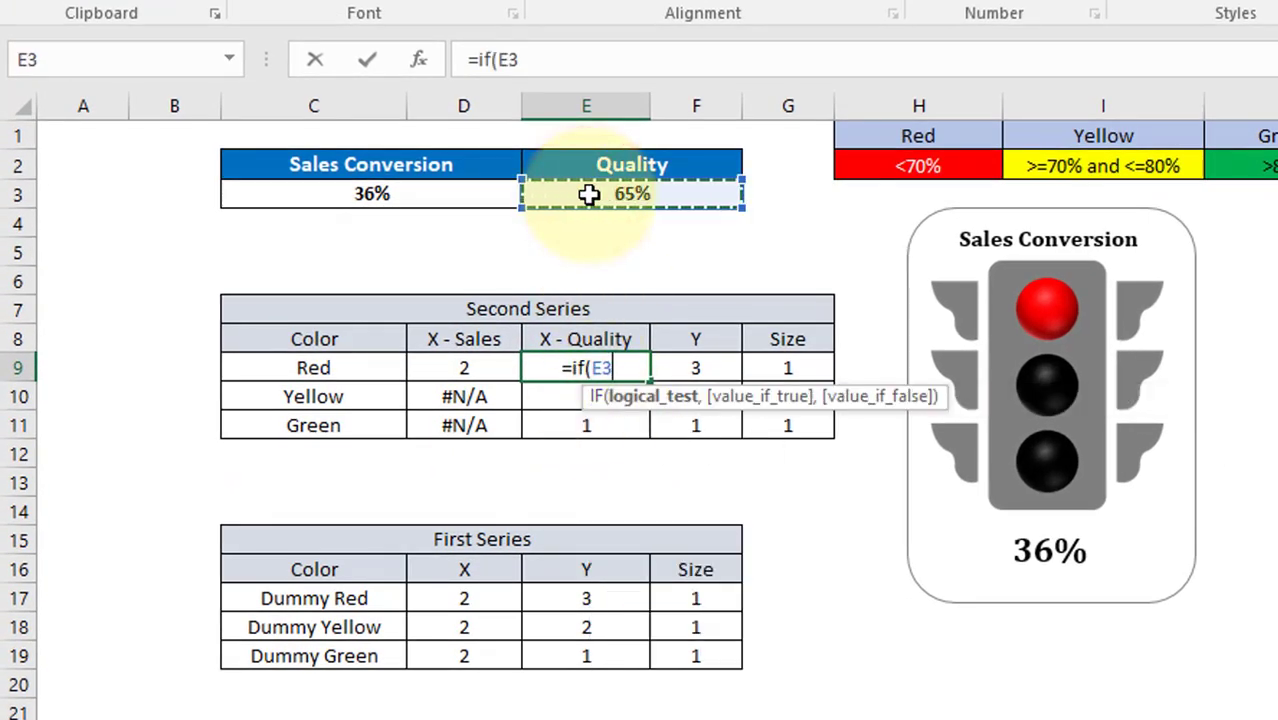
pyautogui.write('<')
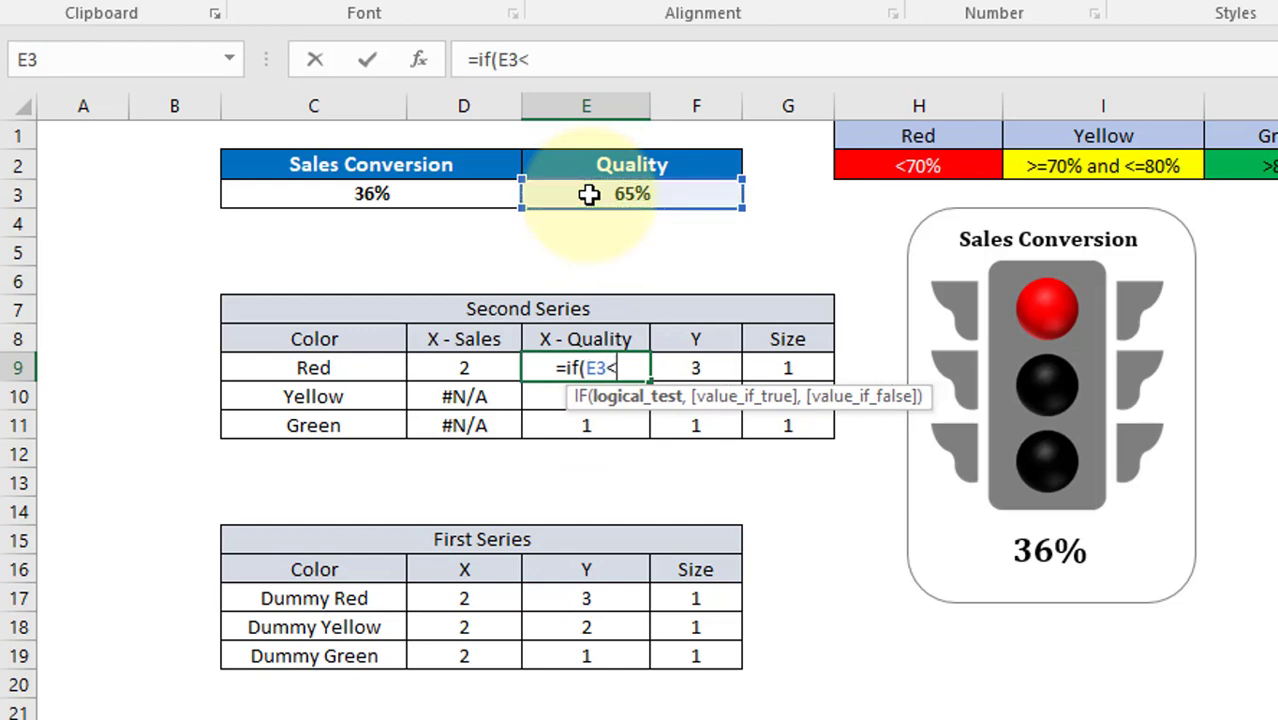
pyautogui.write('70')
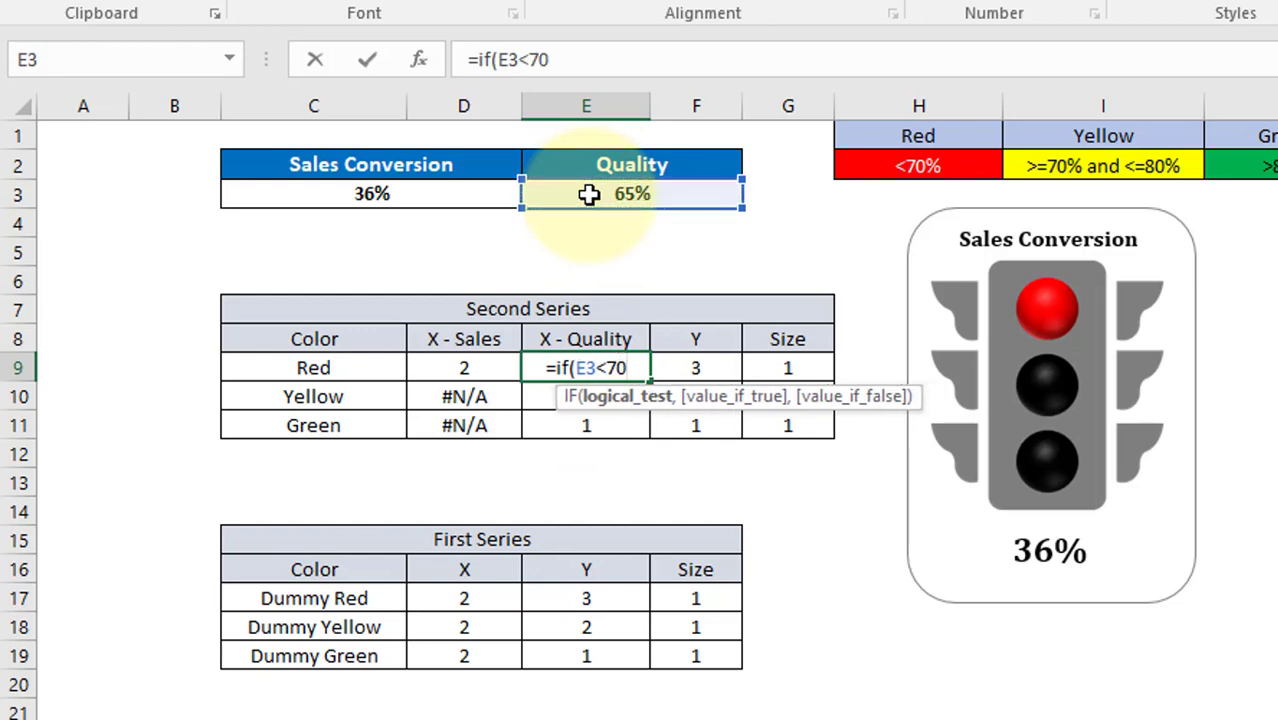
pyautogui.write('%,2,')
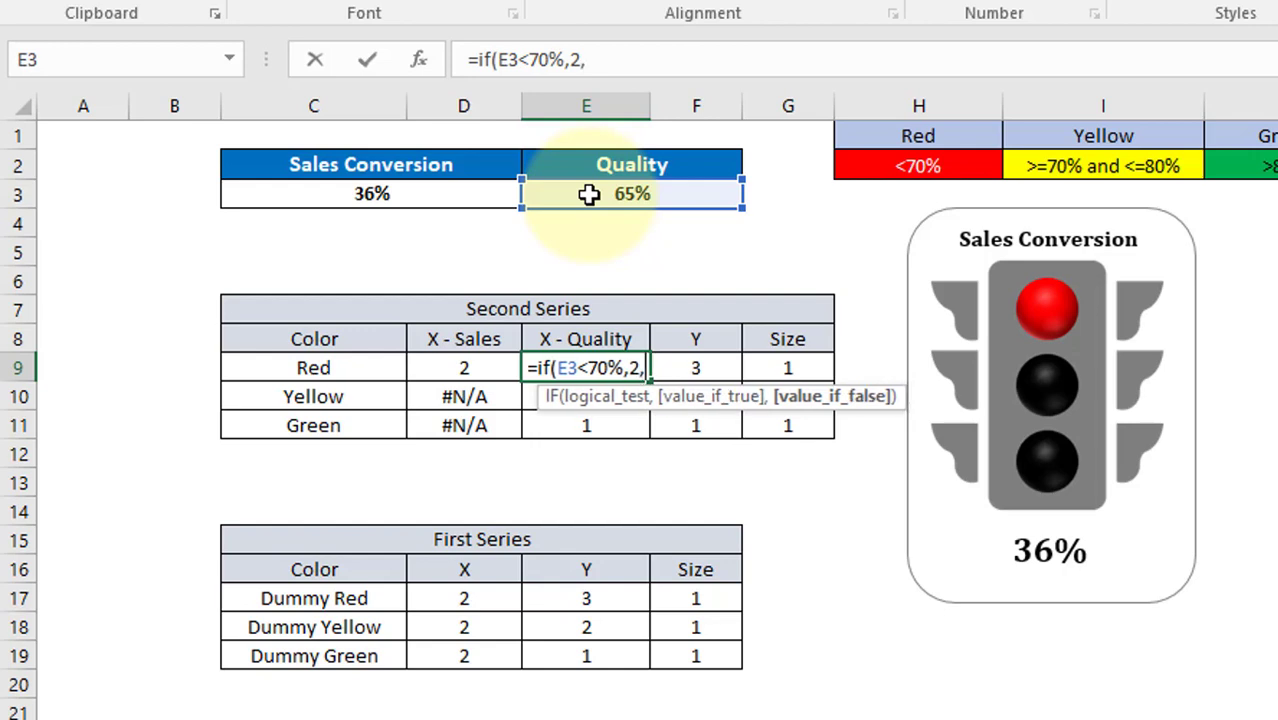
pyautogui.write('0)')
pyautogui.press('Return')
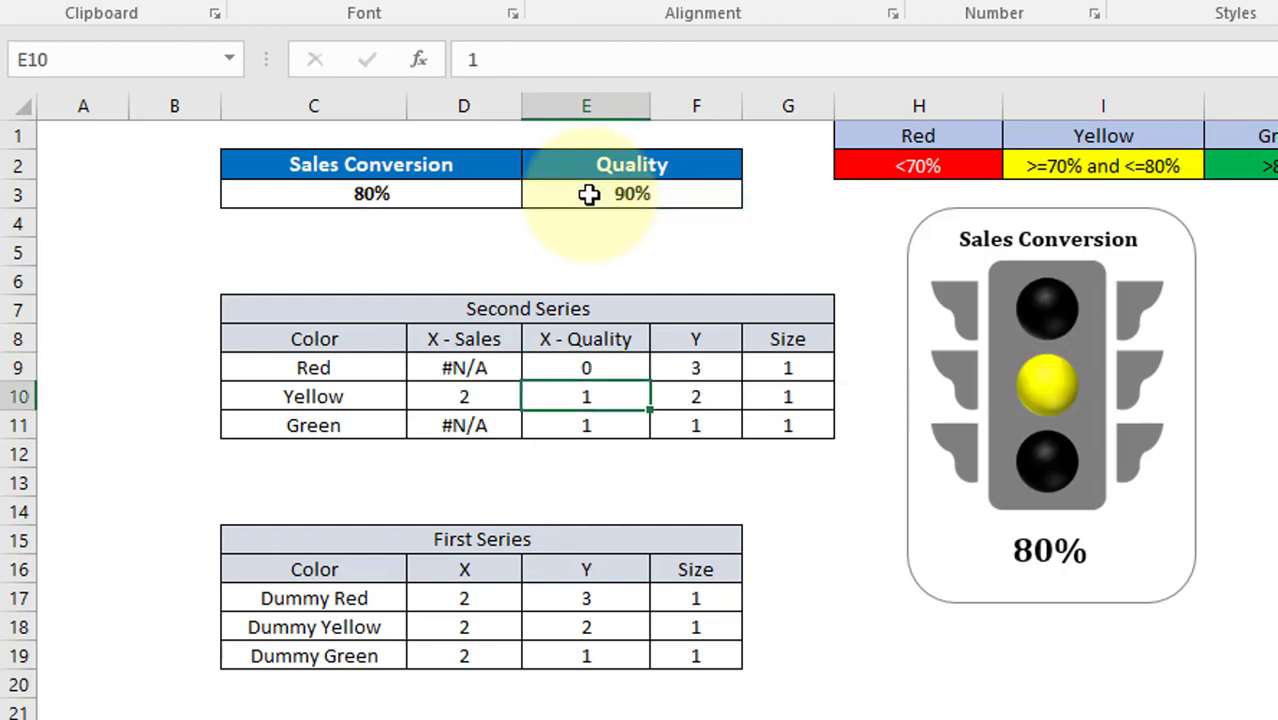
# Replace the false result 0 in cell E9's IF formula with NA().
pyautogui.press('Up')
pyautogui.click(603, 59)
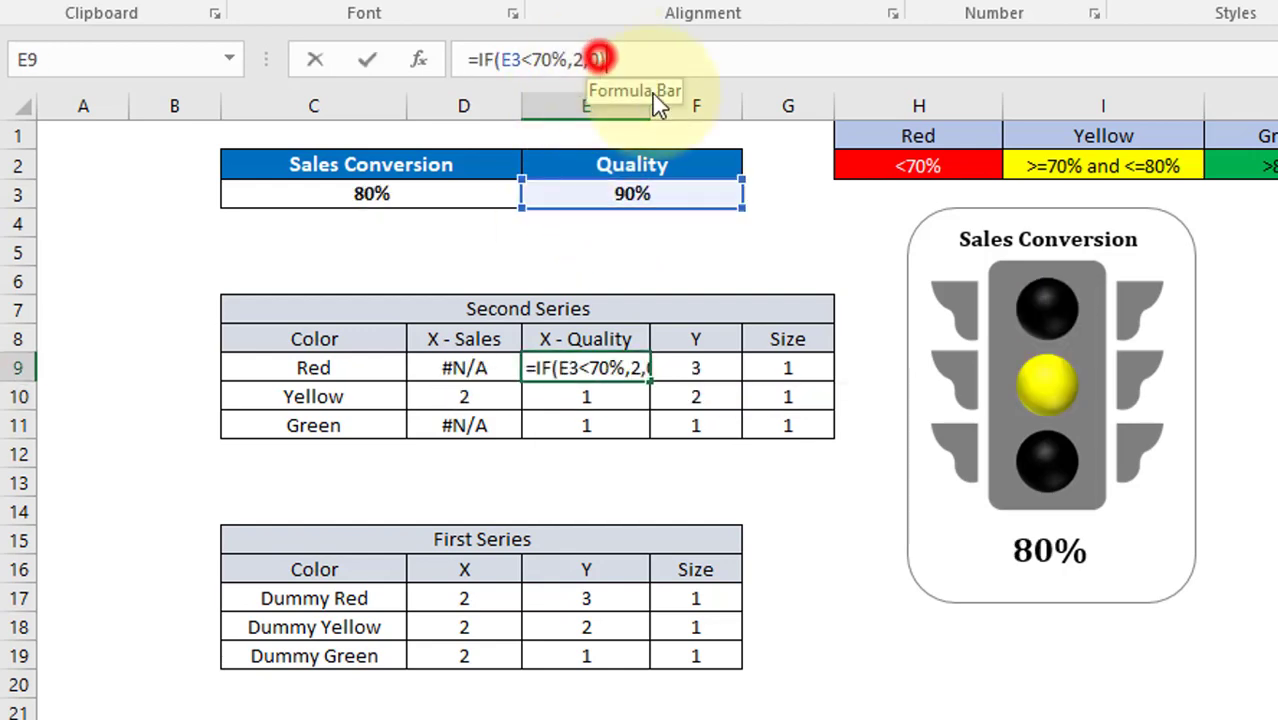
pyautogui.press('BackSpace')
pyautogui.write('NA()')
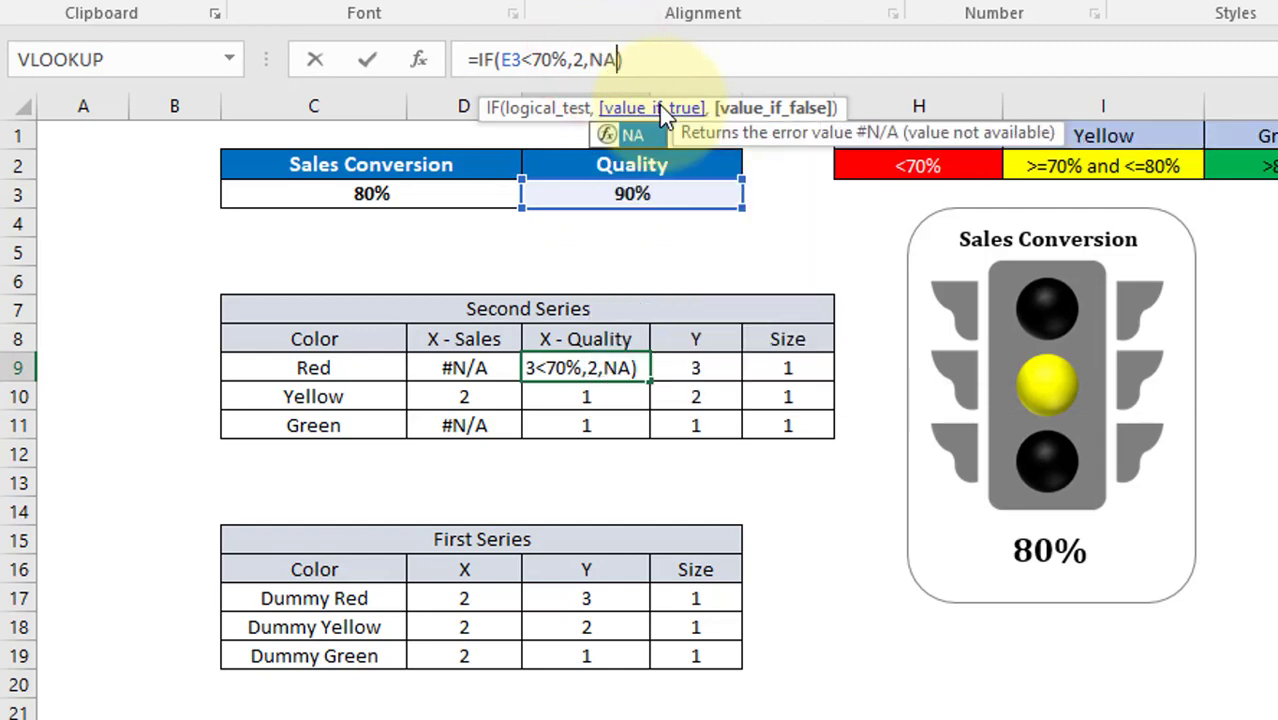
pyautogui.press('Return')
# Enter the formula =if(and(e3>=70%, E3<=80%), 2, NA()) in cell E10 for the Yellow row of X - Quality.
pyautogui.write('=')
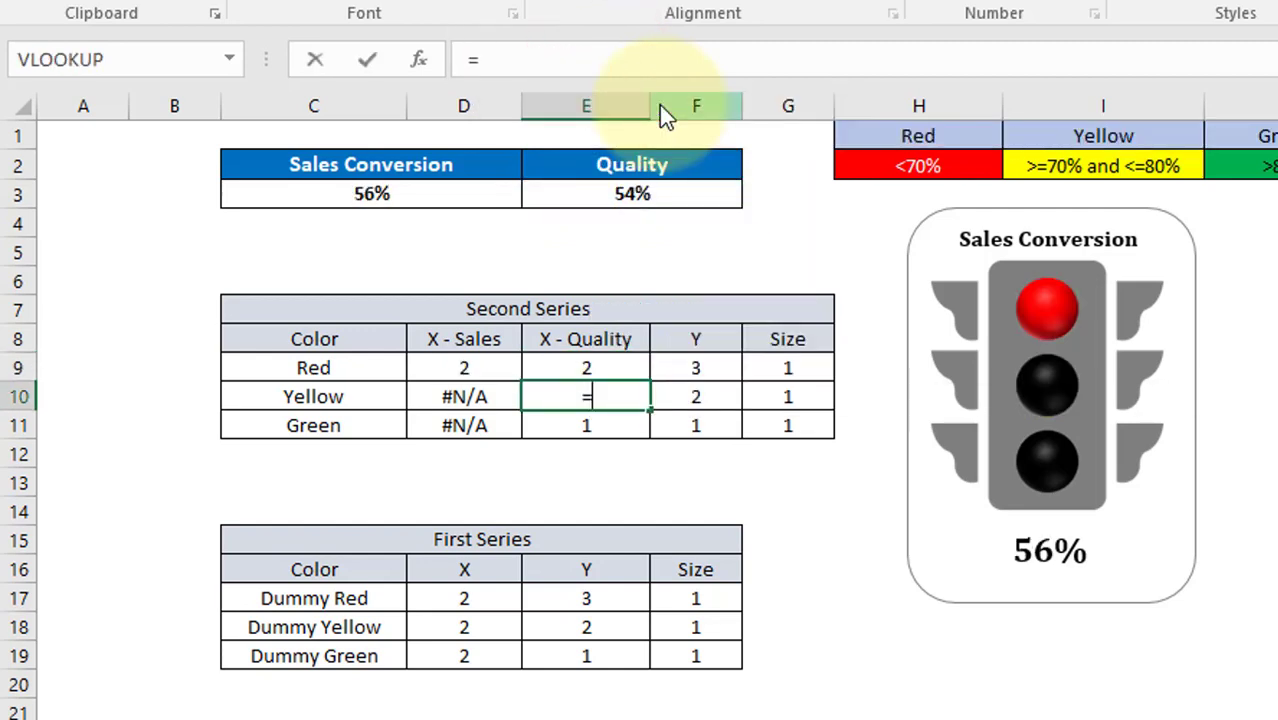
pyautogui.write('if(')
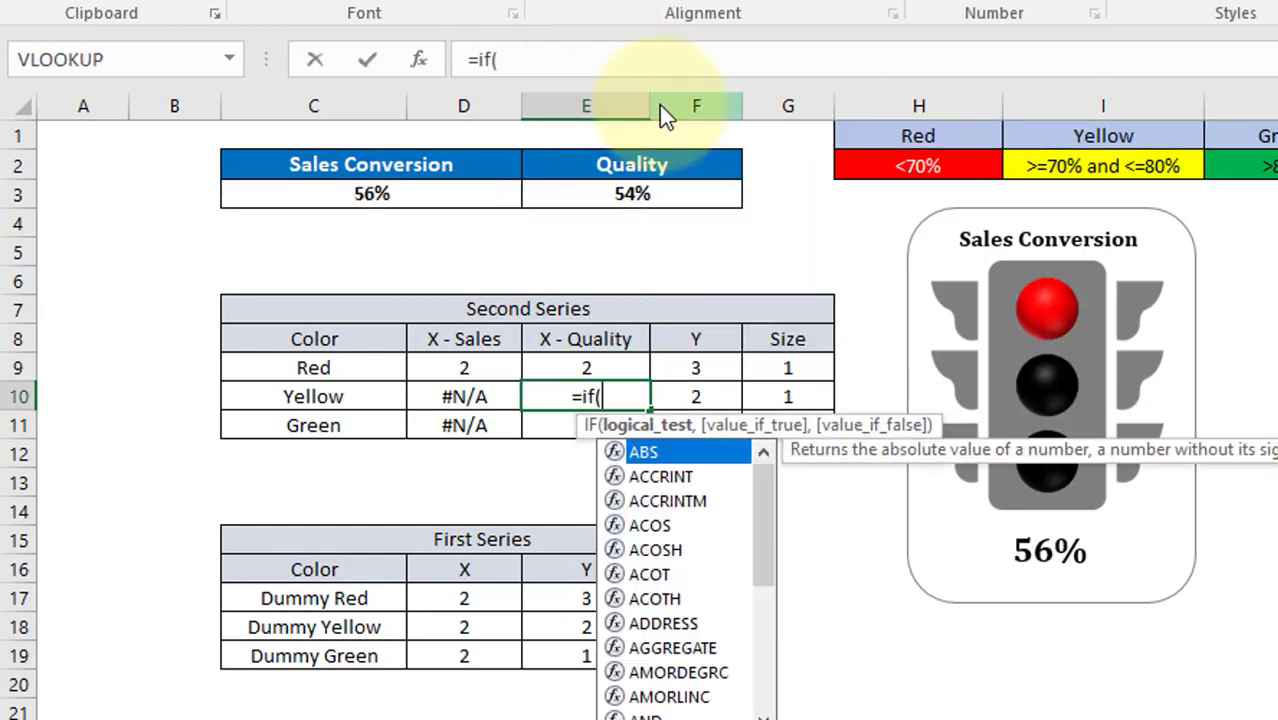
pyautogui.write('and(e3')
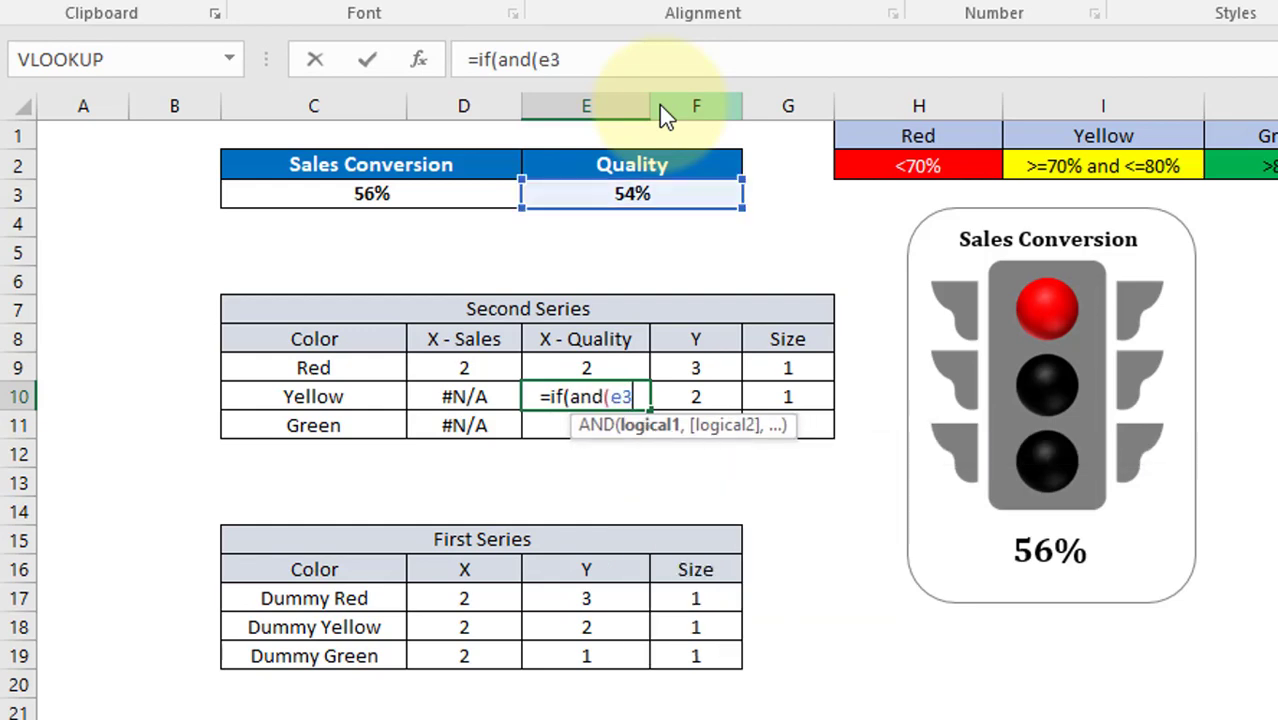
pyautogui.write('>=')
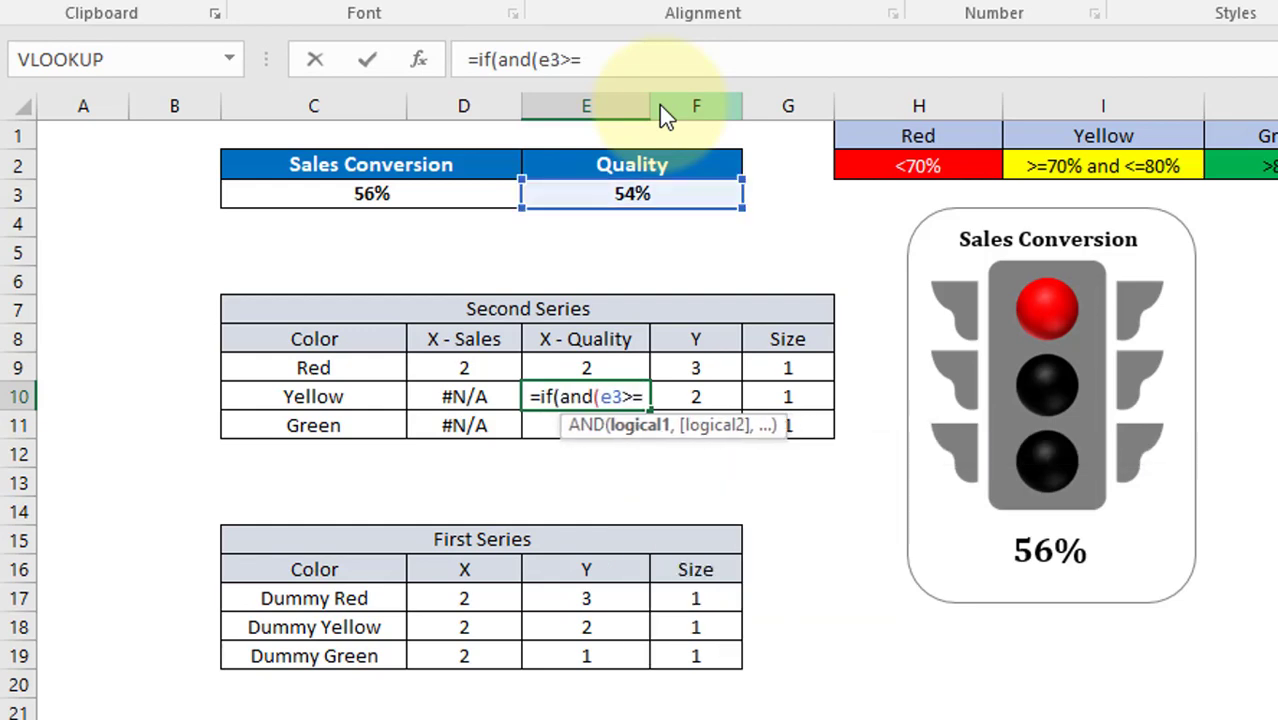
pyautogui.write('70%')
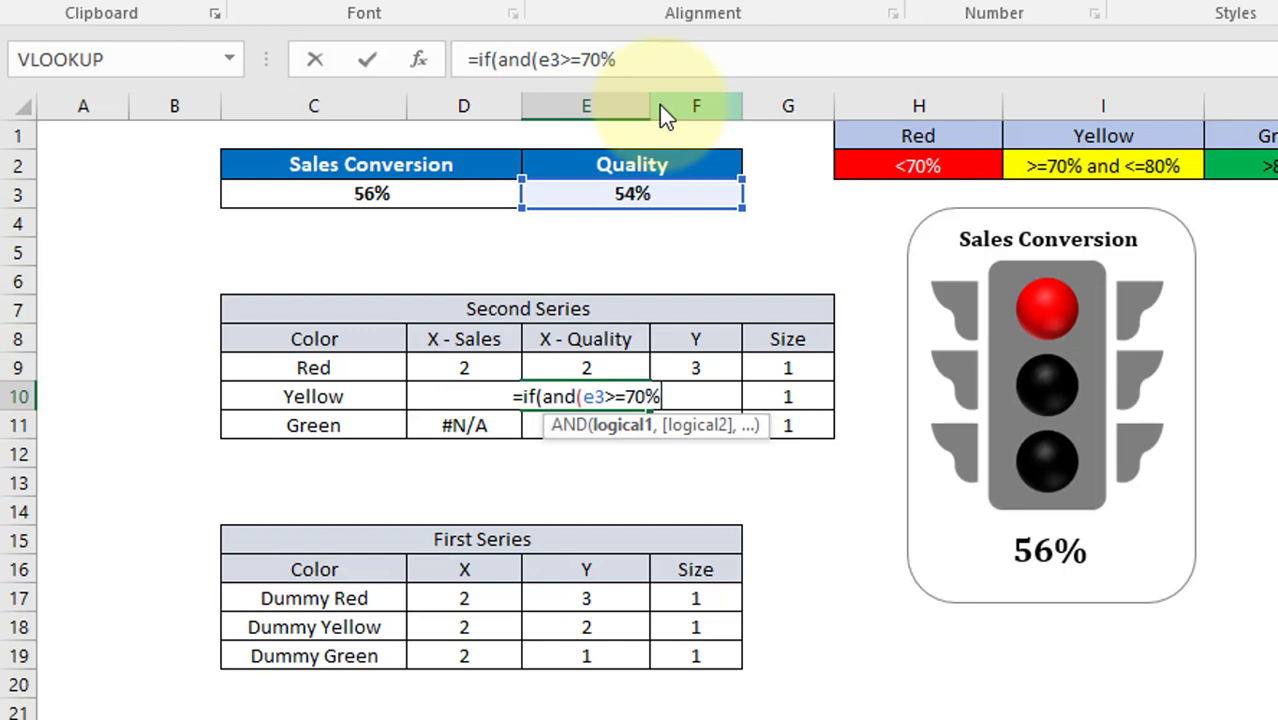
pyautogui.write(',')
pyautogui.click(632, 193)
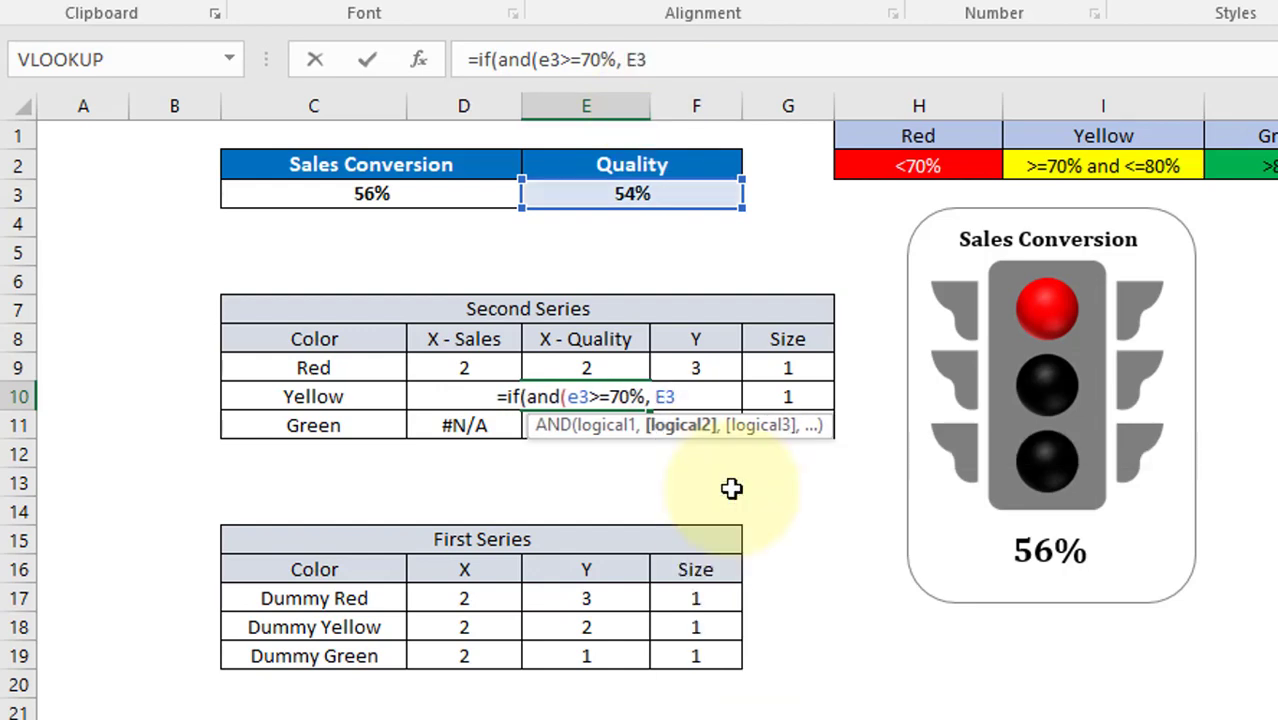
pyautogui.write('<=')
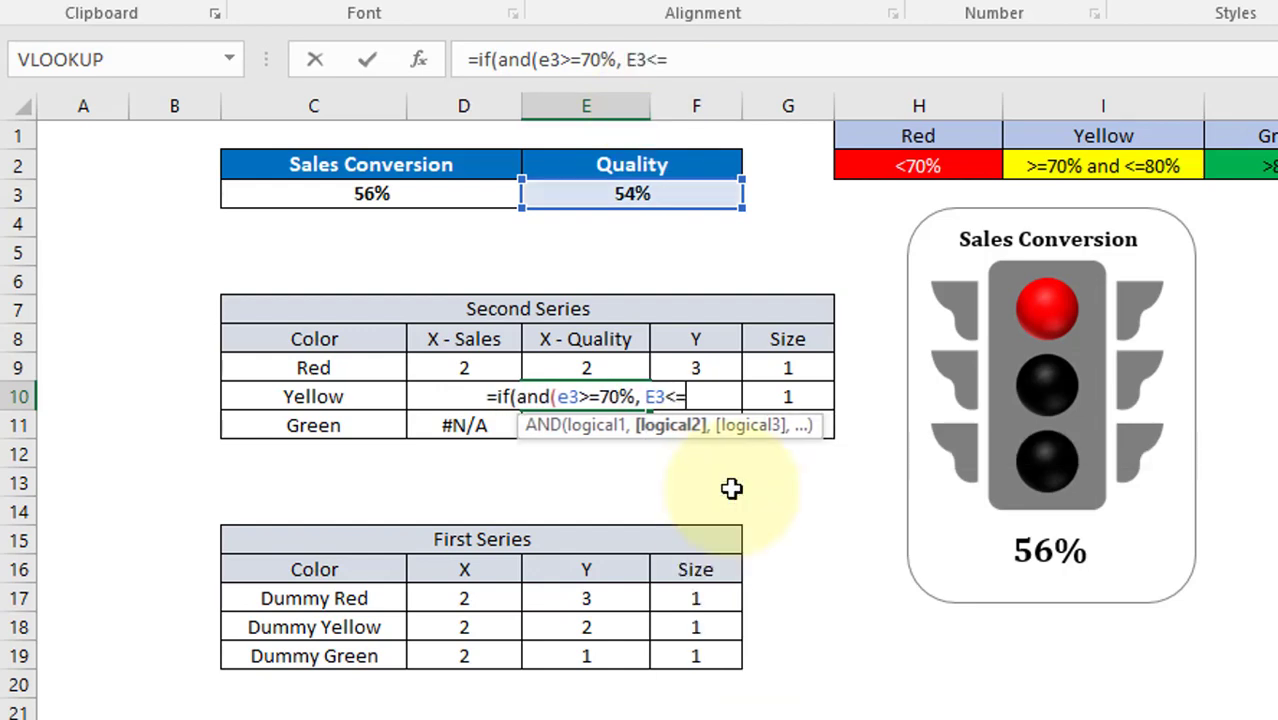
pyautogui.write('80%')
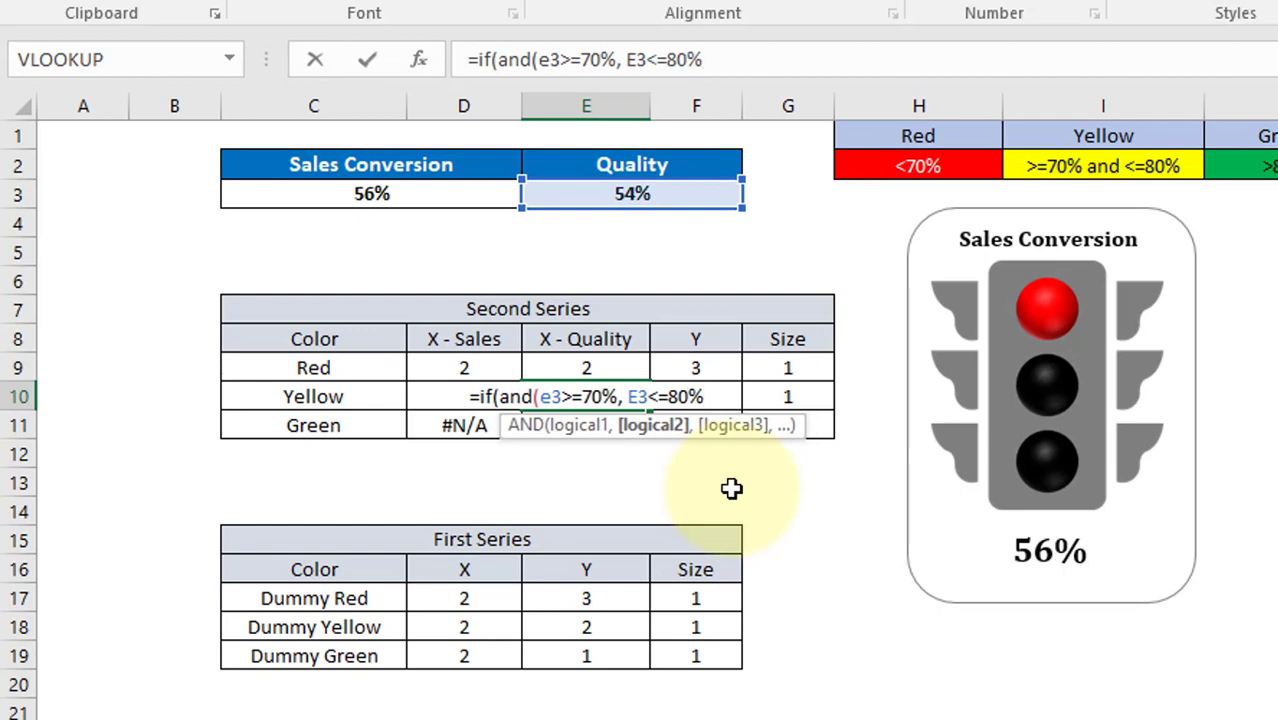
pyautogui.write('),')
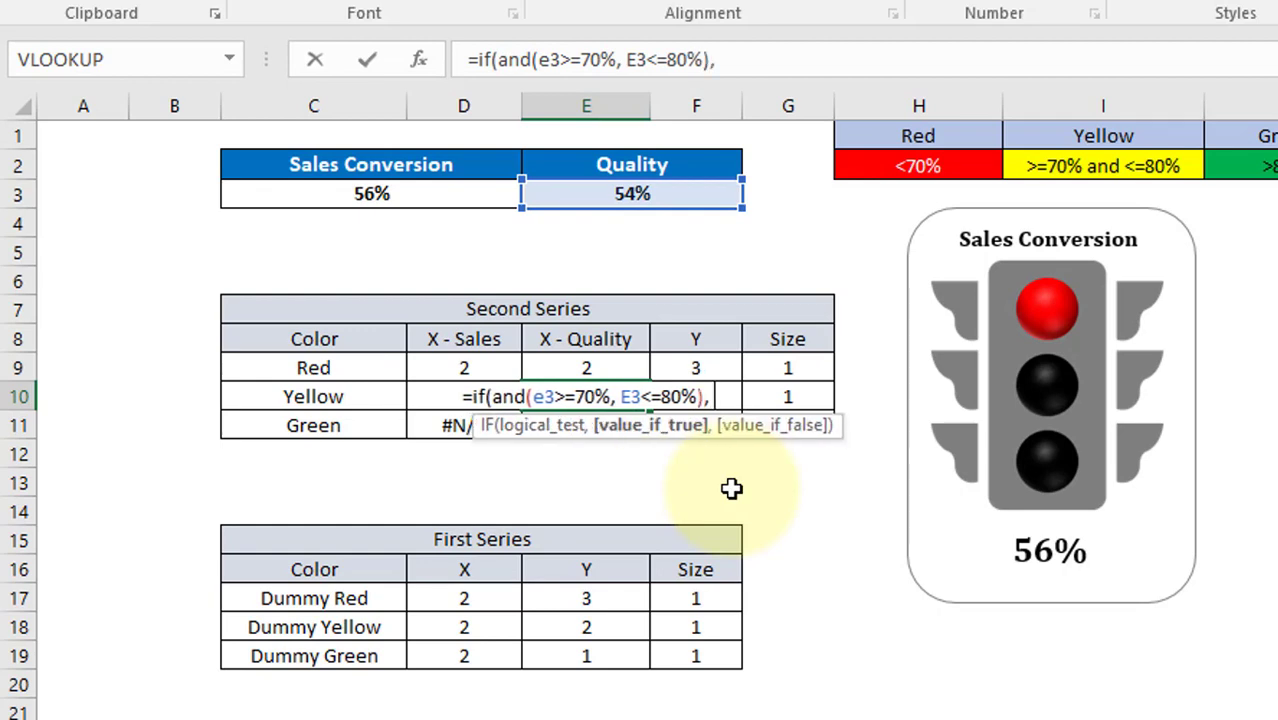
pyautogui.write(' 2, NA')
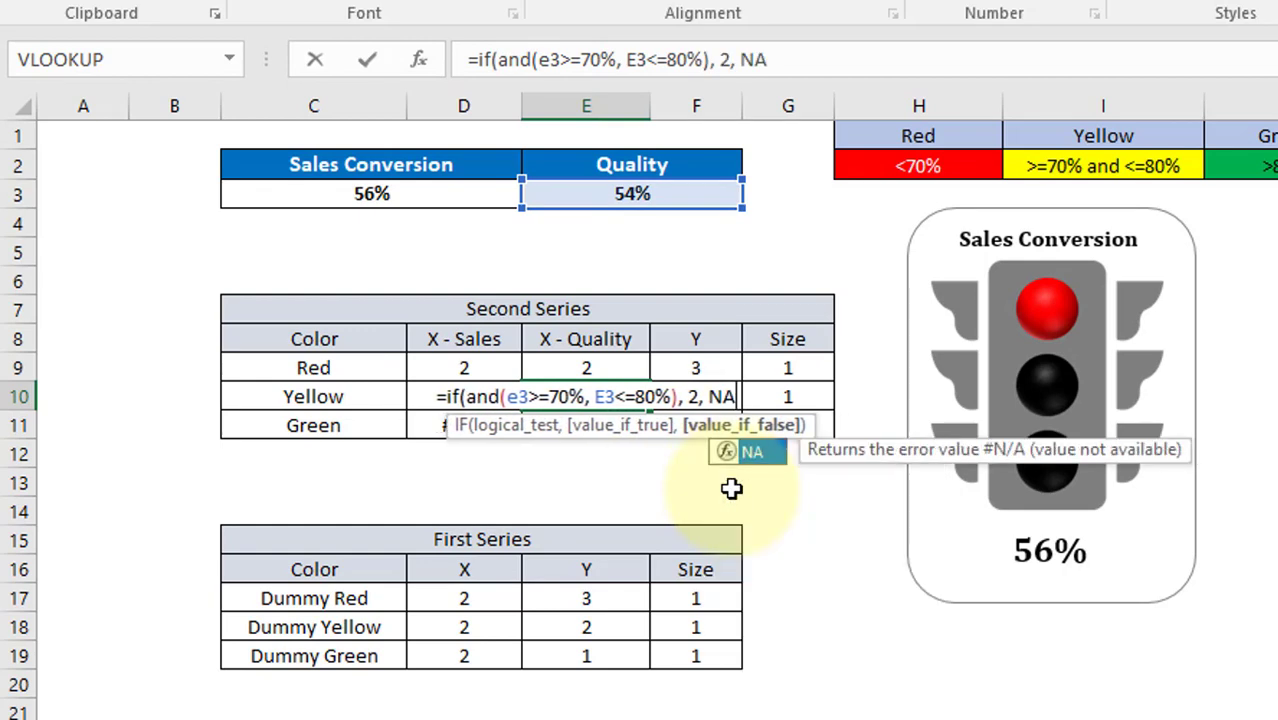
pyautogui.write('())')
pyautogui.press('Return')
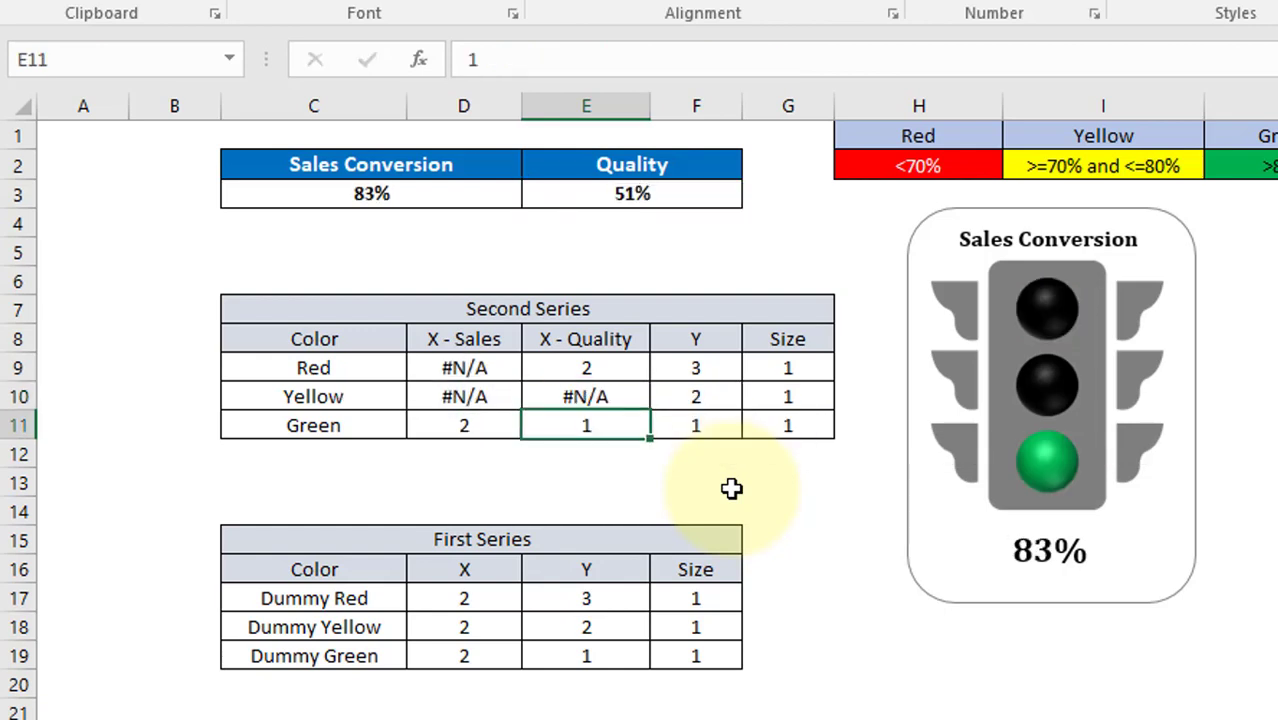
# Enter the formula =if(e3>80%, 2, Na()) in cell E11 for the Green row of X - Quality.
pyautogui.write('=i')
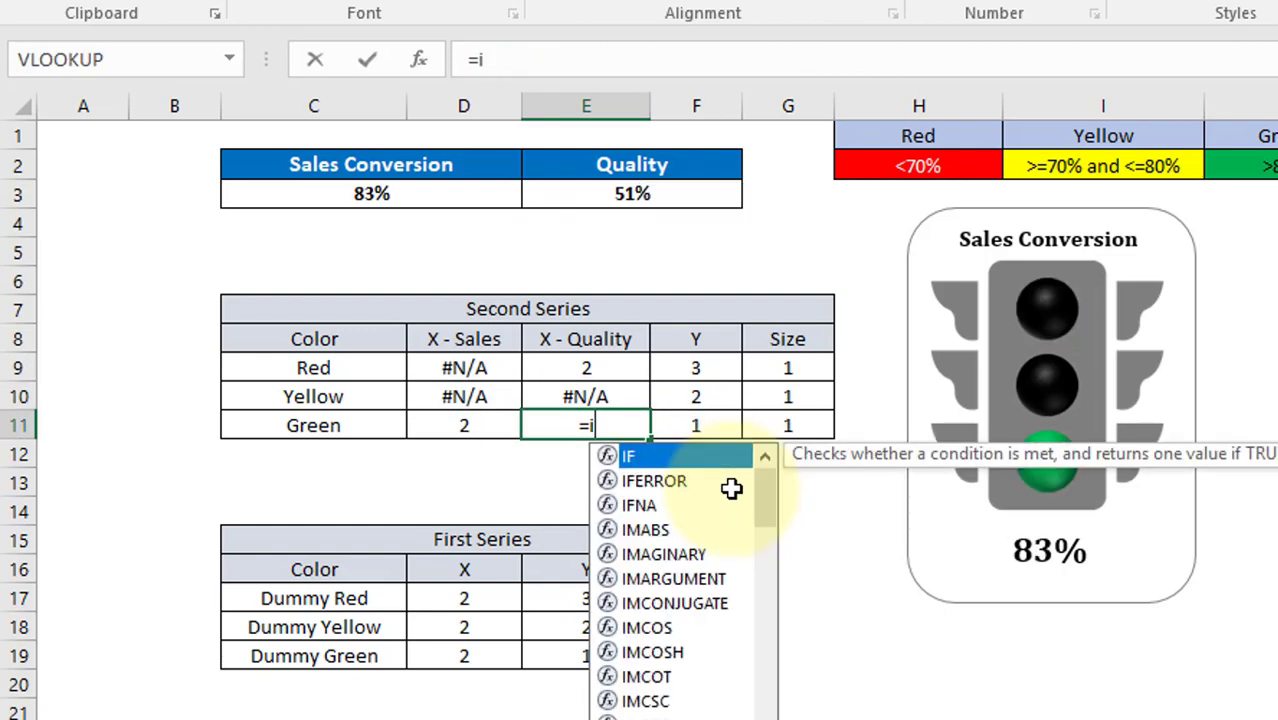
pyautogui.write('f(')
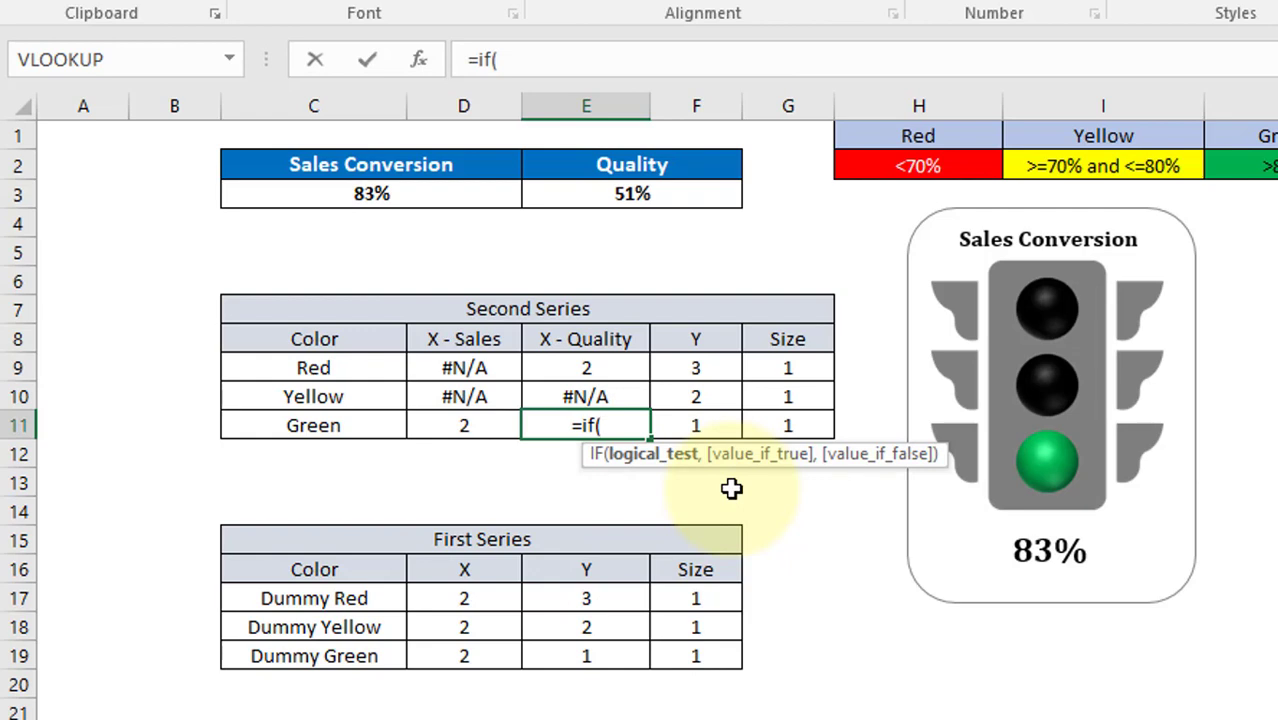
pyautogui.write('e3>80')
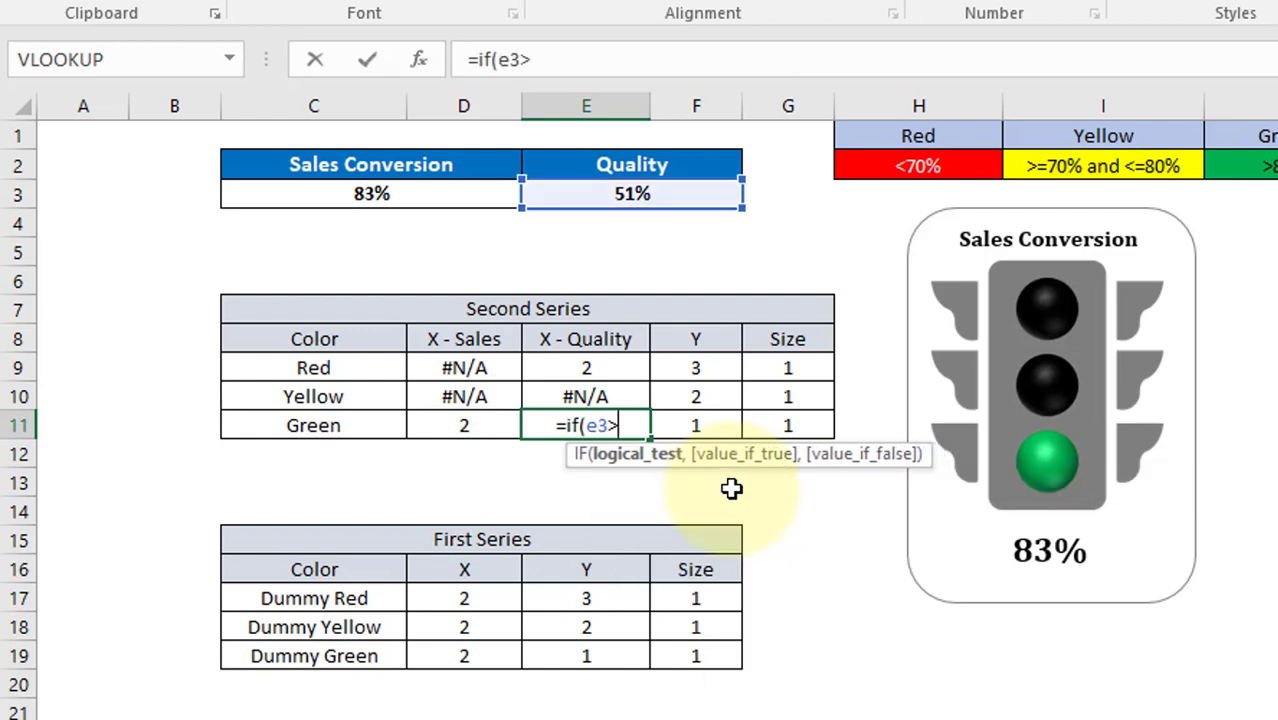
pyautogui.write('%')
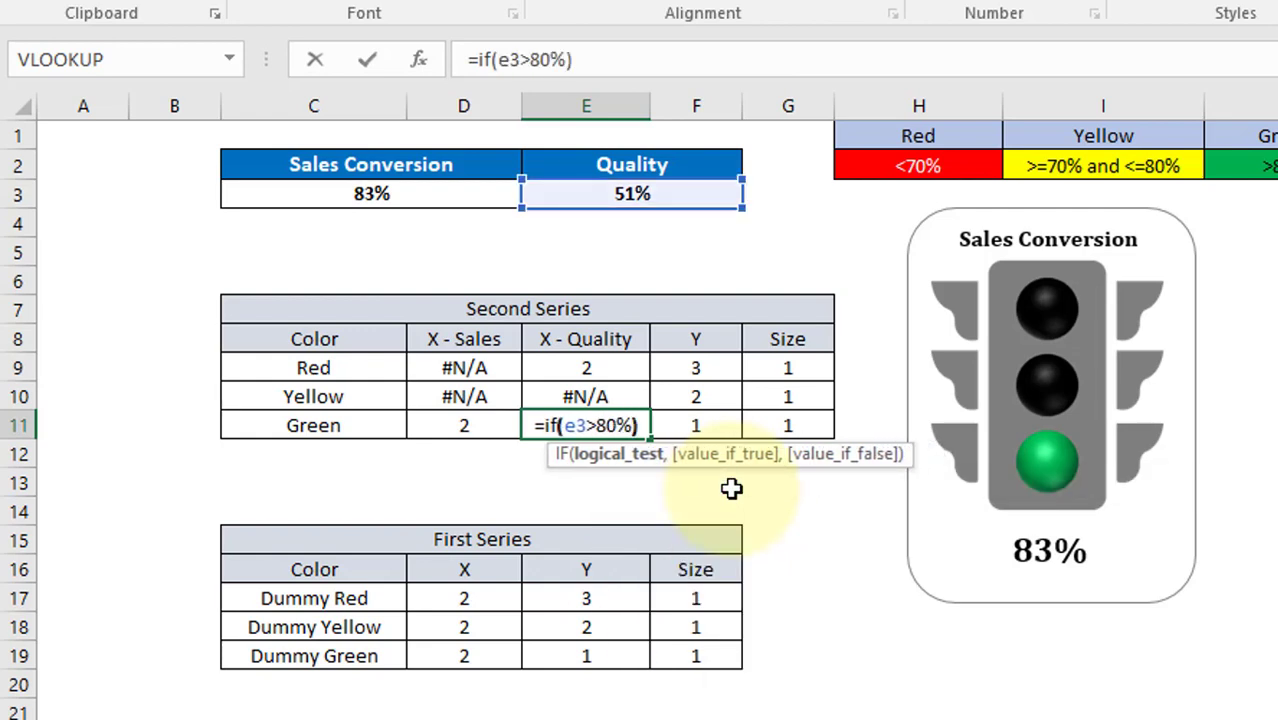
pyautogui.write(',')
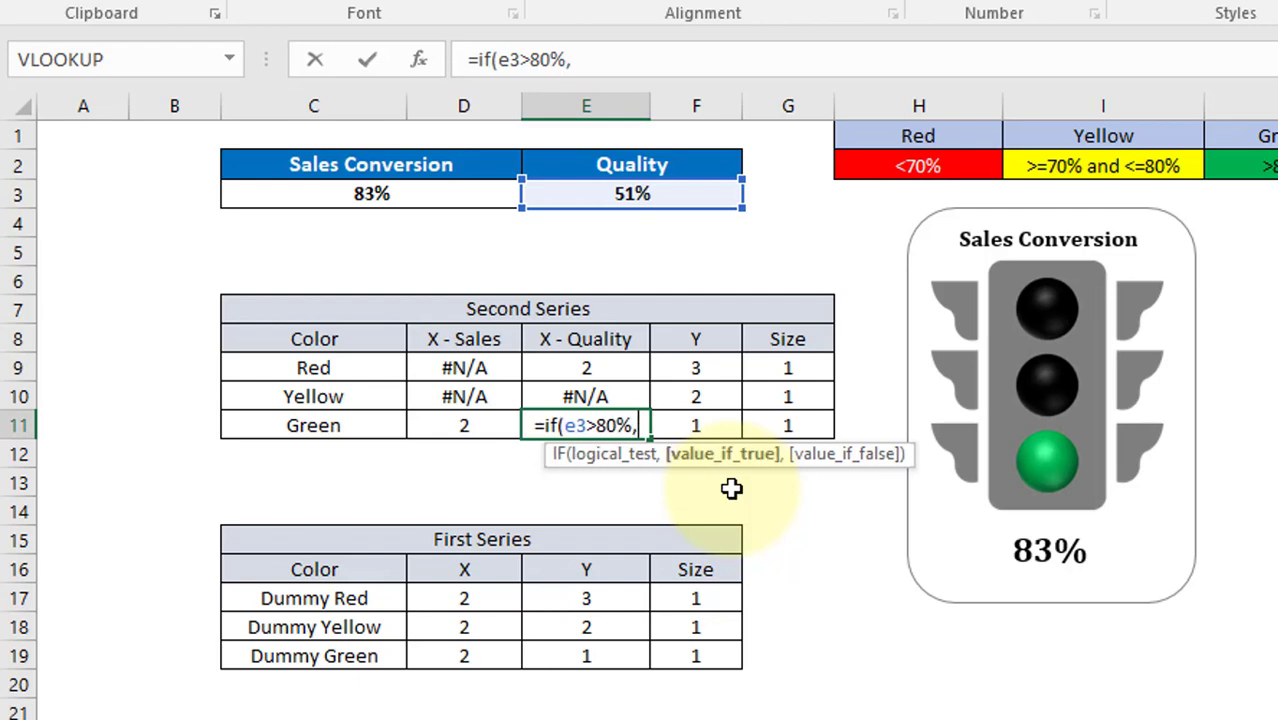
pyautogui.write(' 2,')
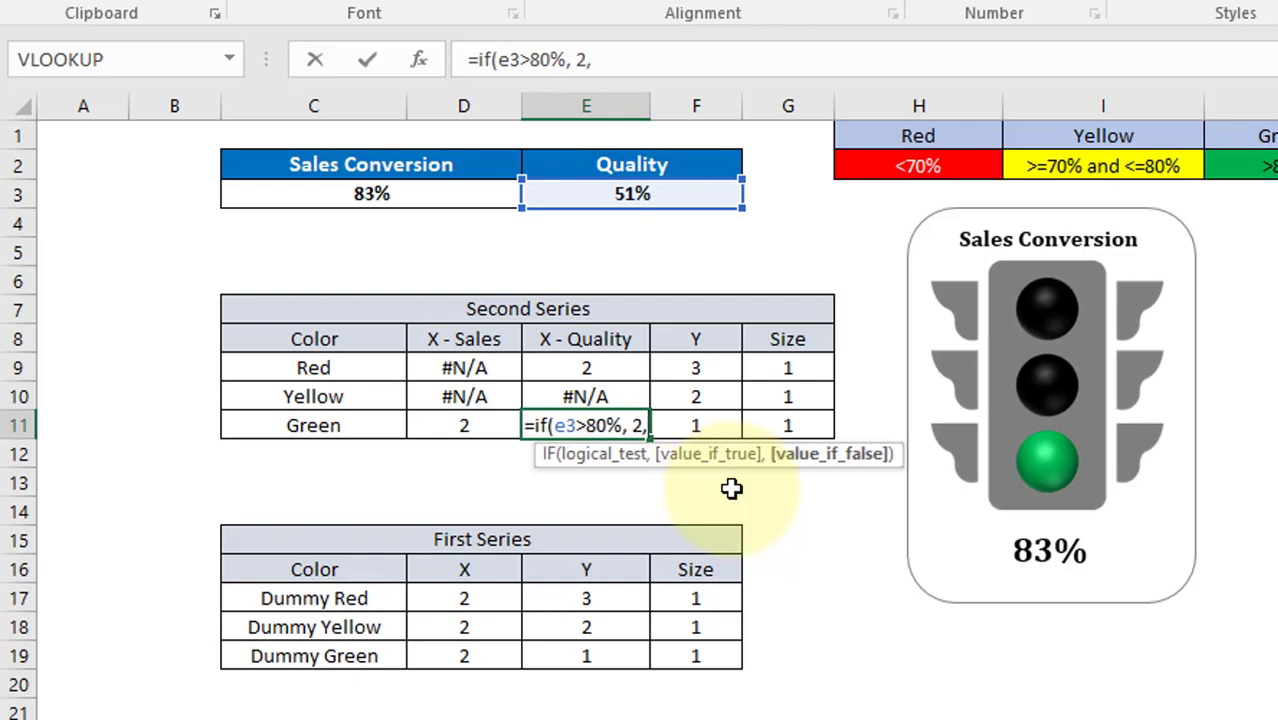
pyautogui.write(' Na())')
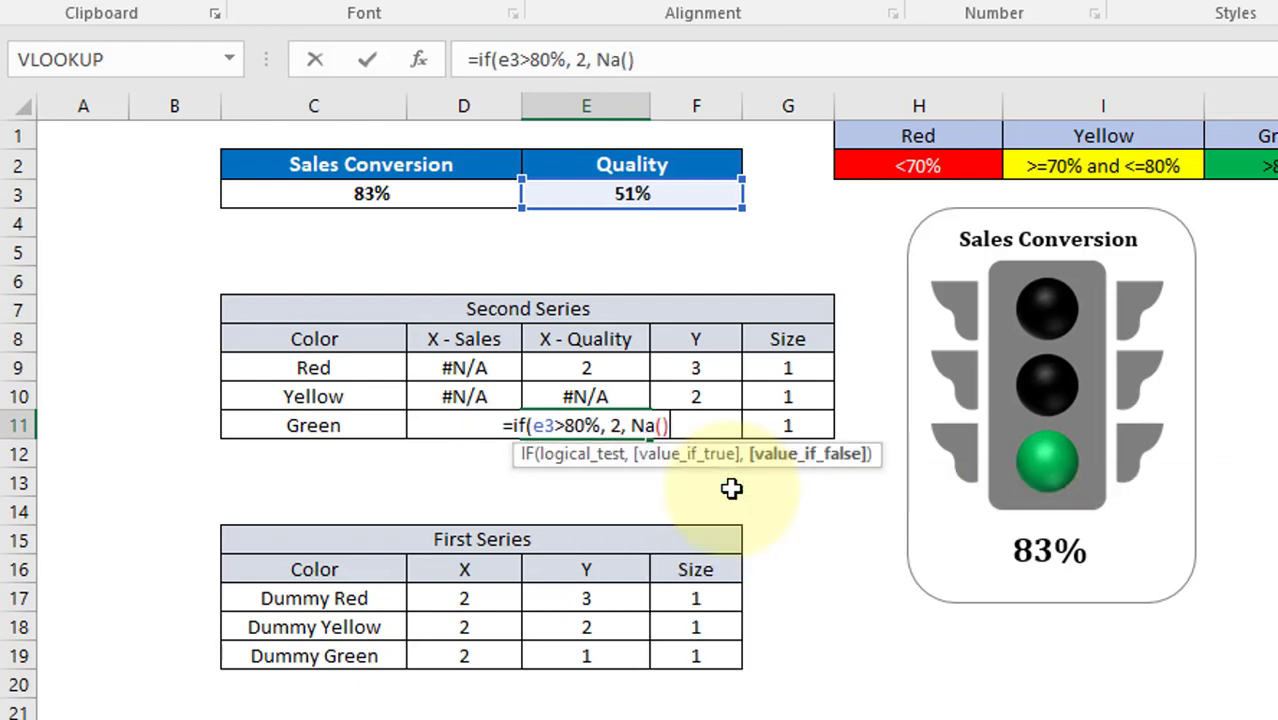
pyautogui.press('Return')
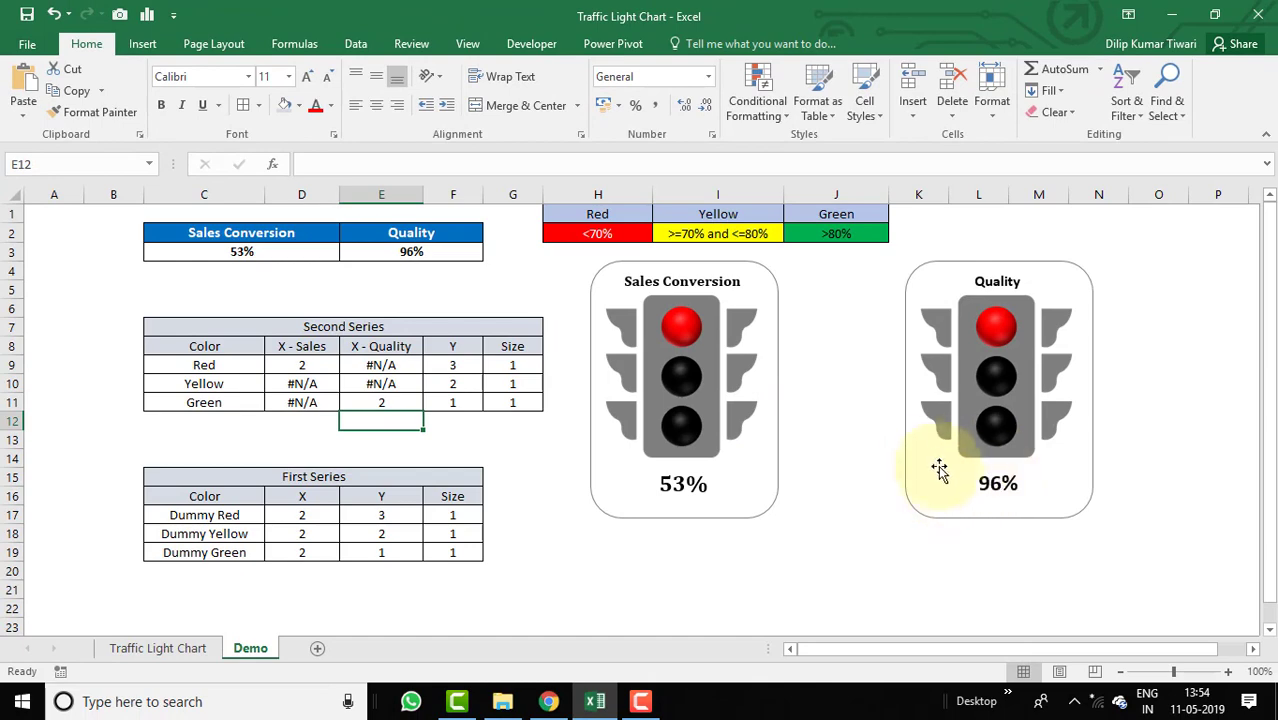
# Change the Second Series X values of the Quality chart to the X - Quality range =Demo!$E$9:$E$11.
pyautogui.click(938, 468)
pyautogui.rightClick(920, 556)
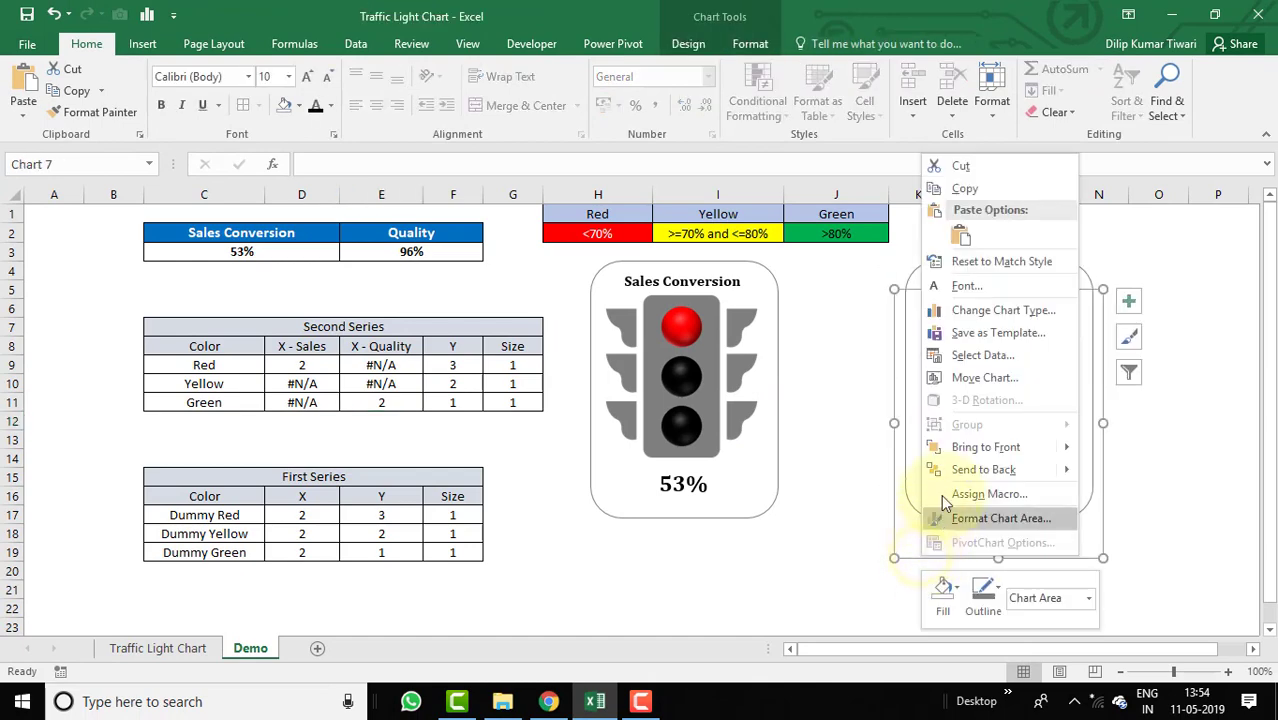
pyautogui.click(948, 358)
pyautogui.click(798, 347)
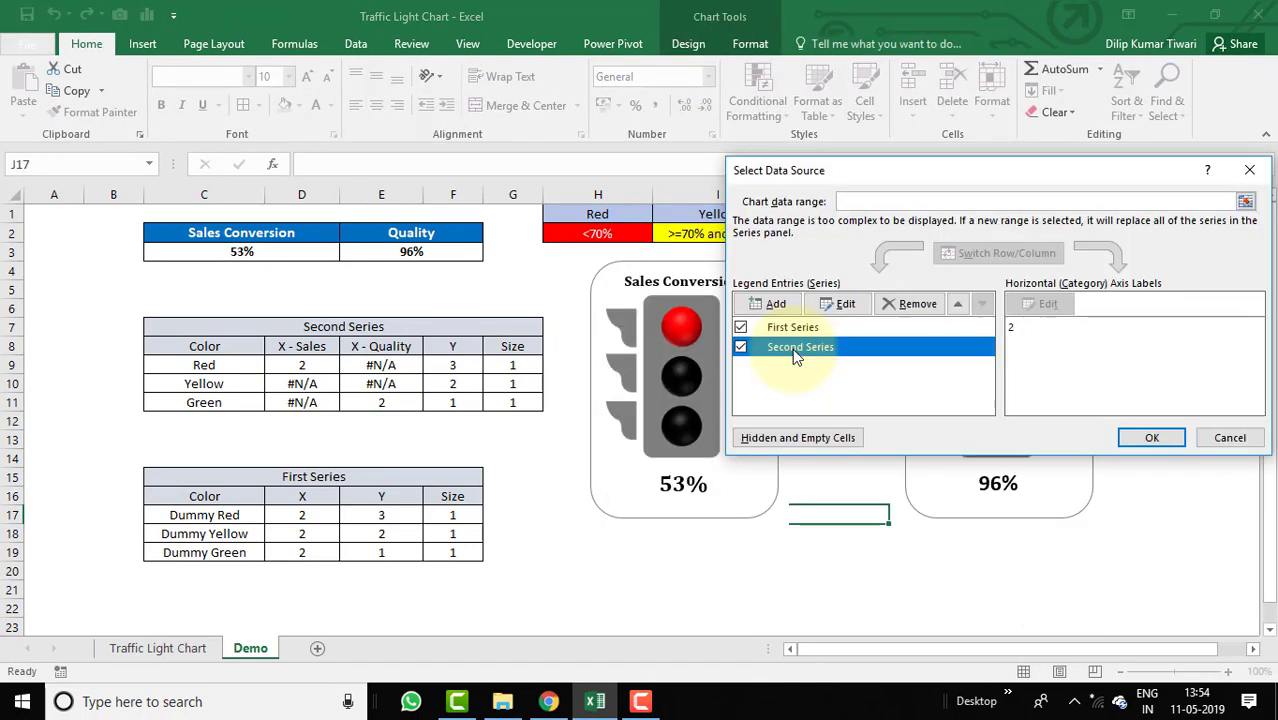
pyautogui.click(845, 304)
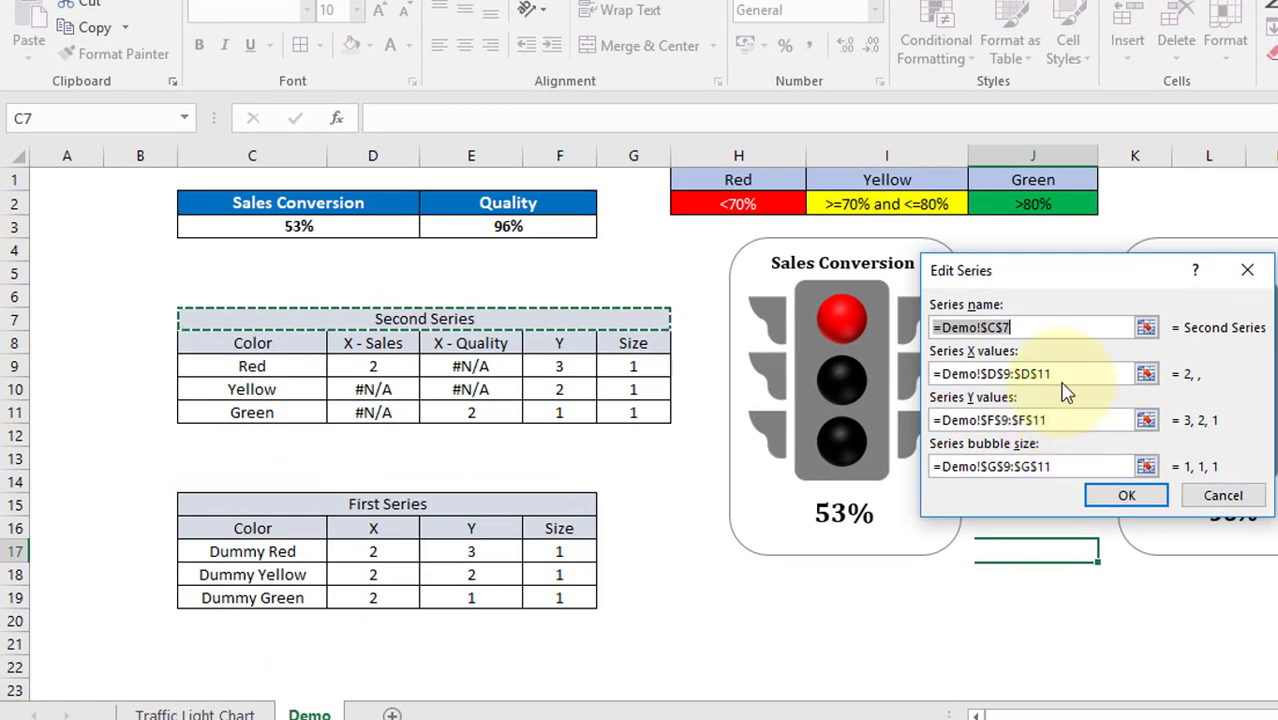
pyautogui.click(932, 371)
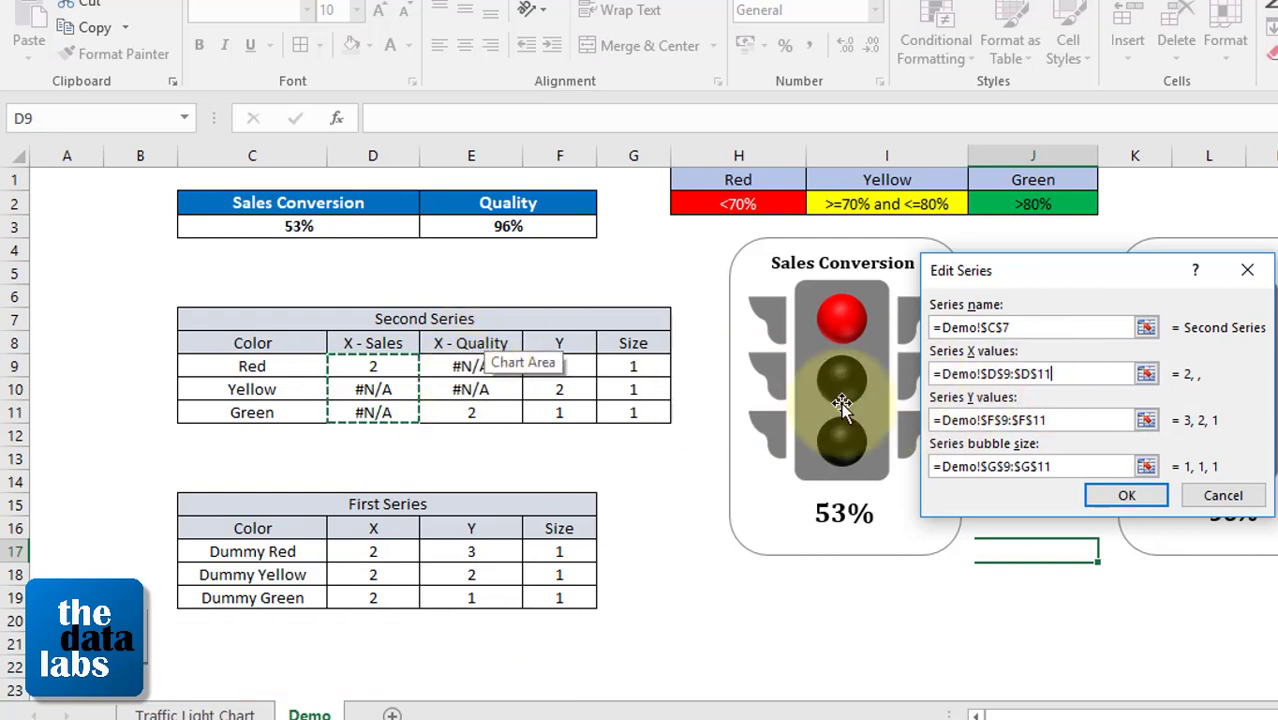
pyautogui.click(1080, 372)
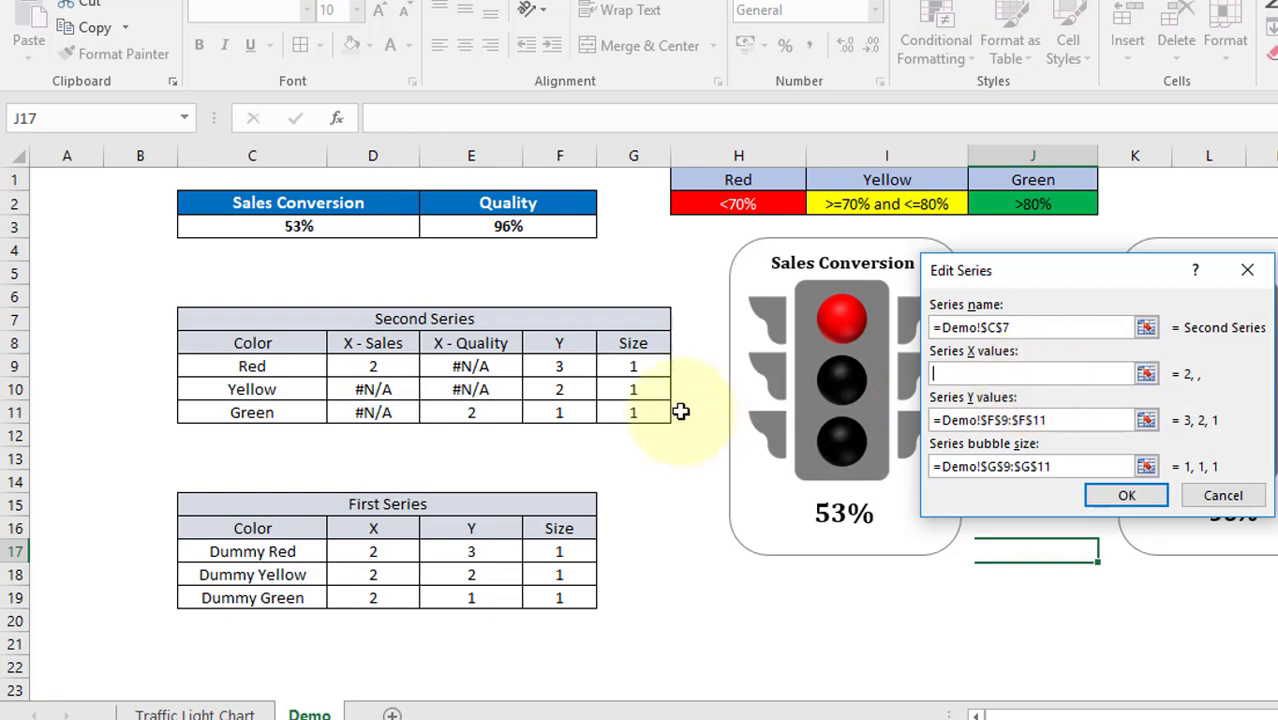
pyautogui.moveTo(464, 368); pyautogui.dragTo(471, 410)
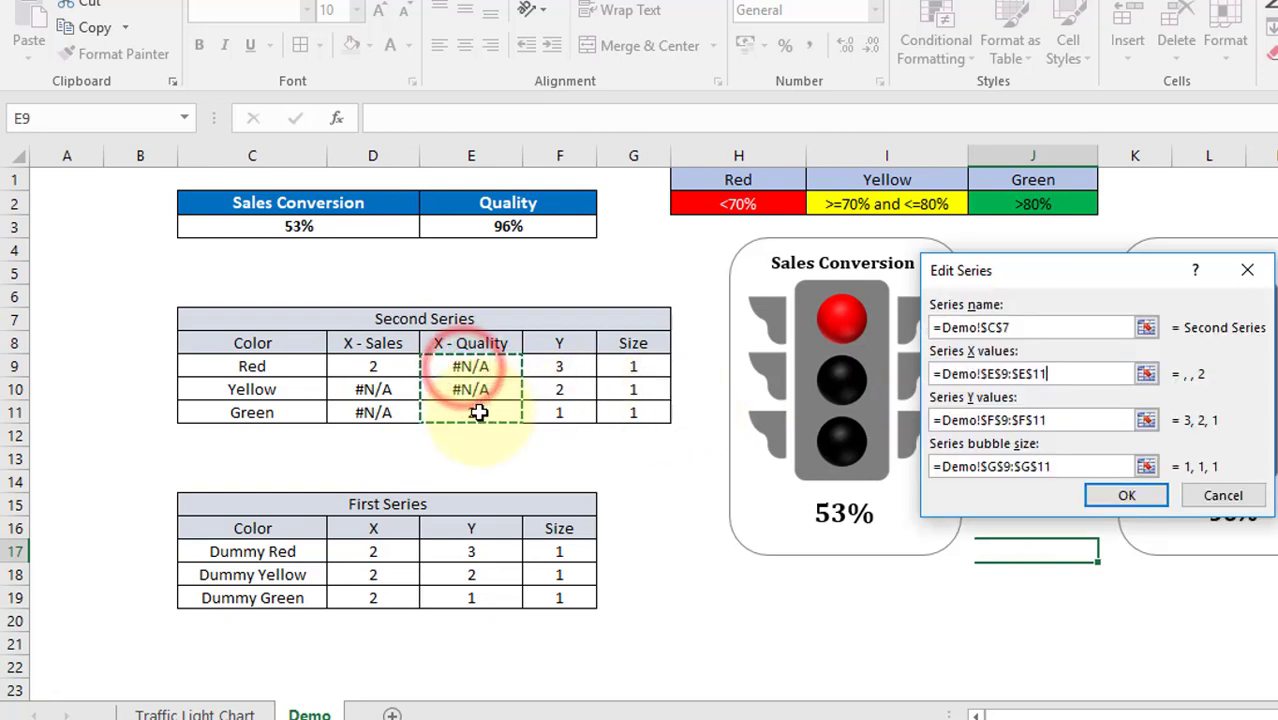
pyautogui.click(1126, 496)
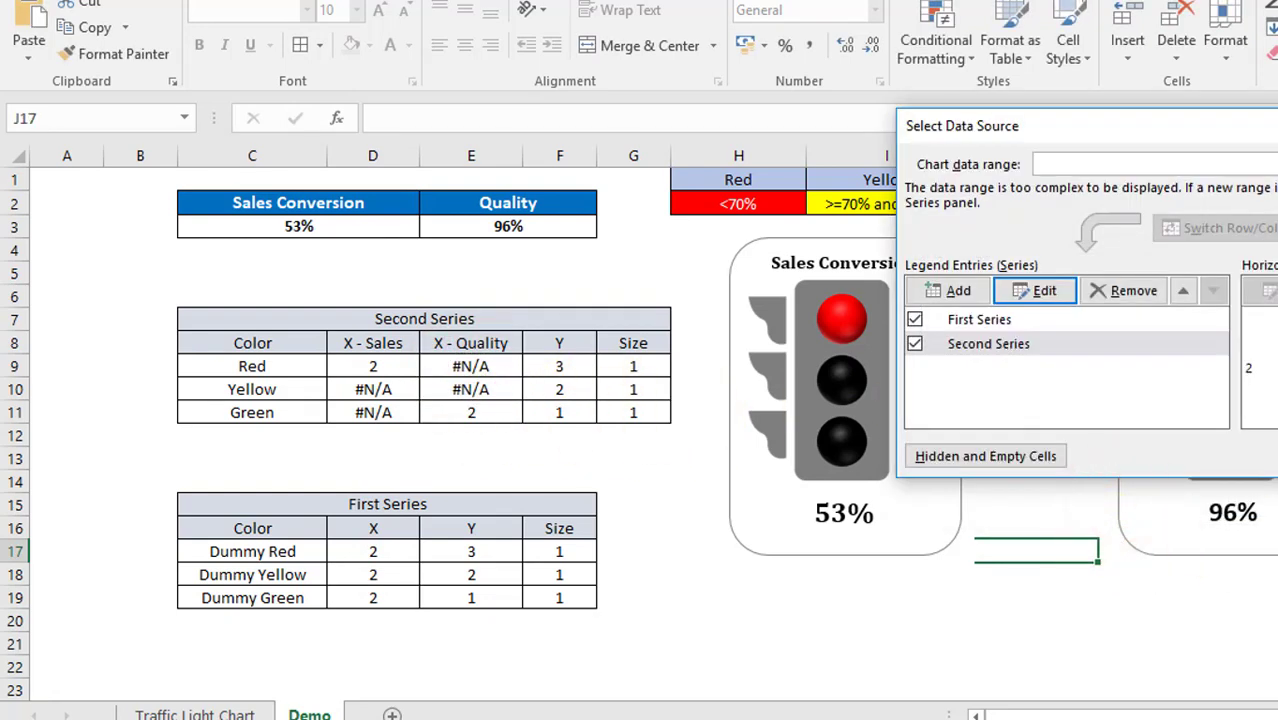
pyautogui.press('Return')
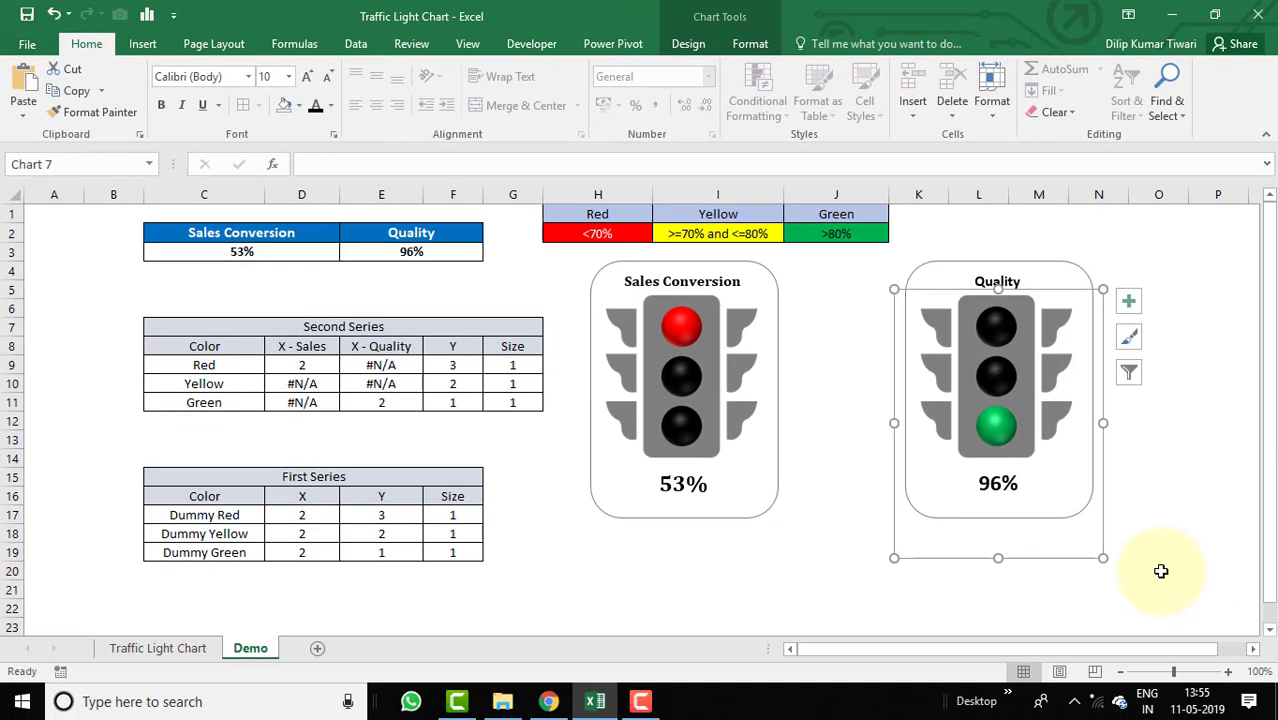
# Move all the Quality traffic light's objects together, placing them closer beside the Sales Conversion traffic light.
pyautogui.click(1234, 516)
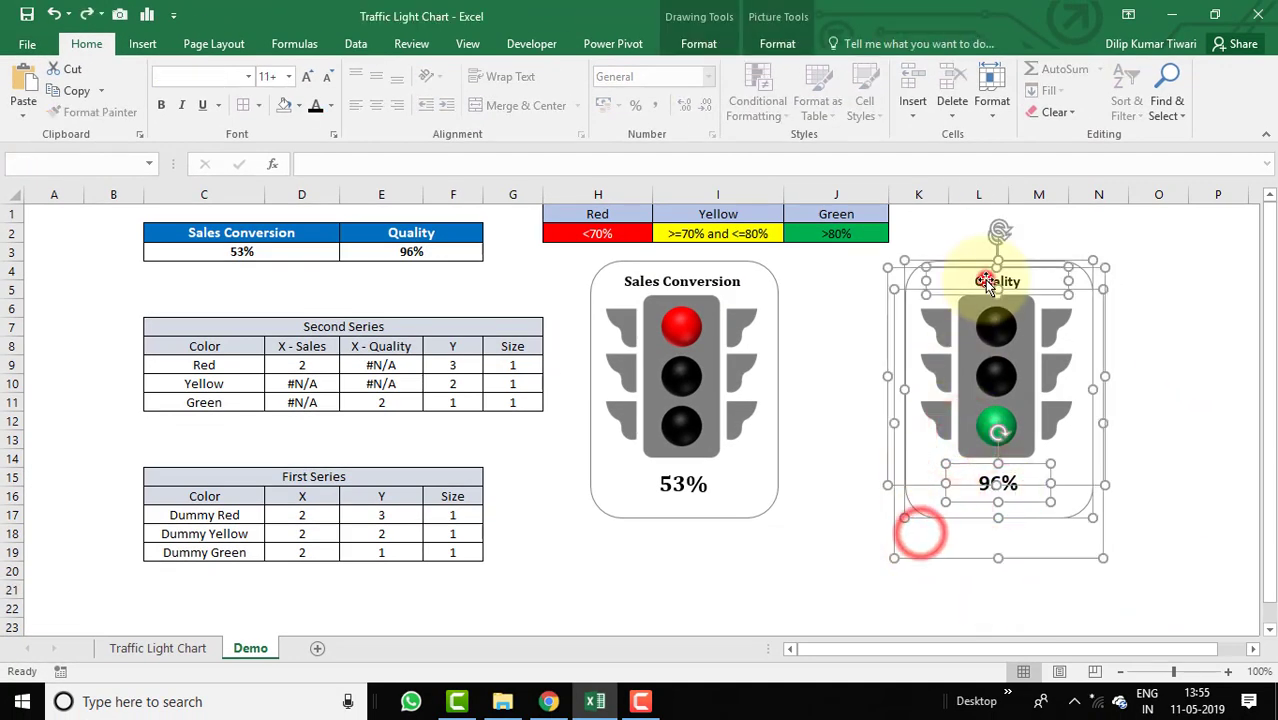
pyautogui.moveTo(973, 258); pyautogui.dragTo(888, 251)
pyautogui.click(1179, 349)
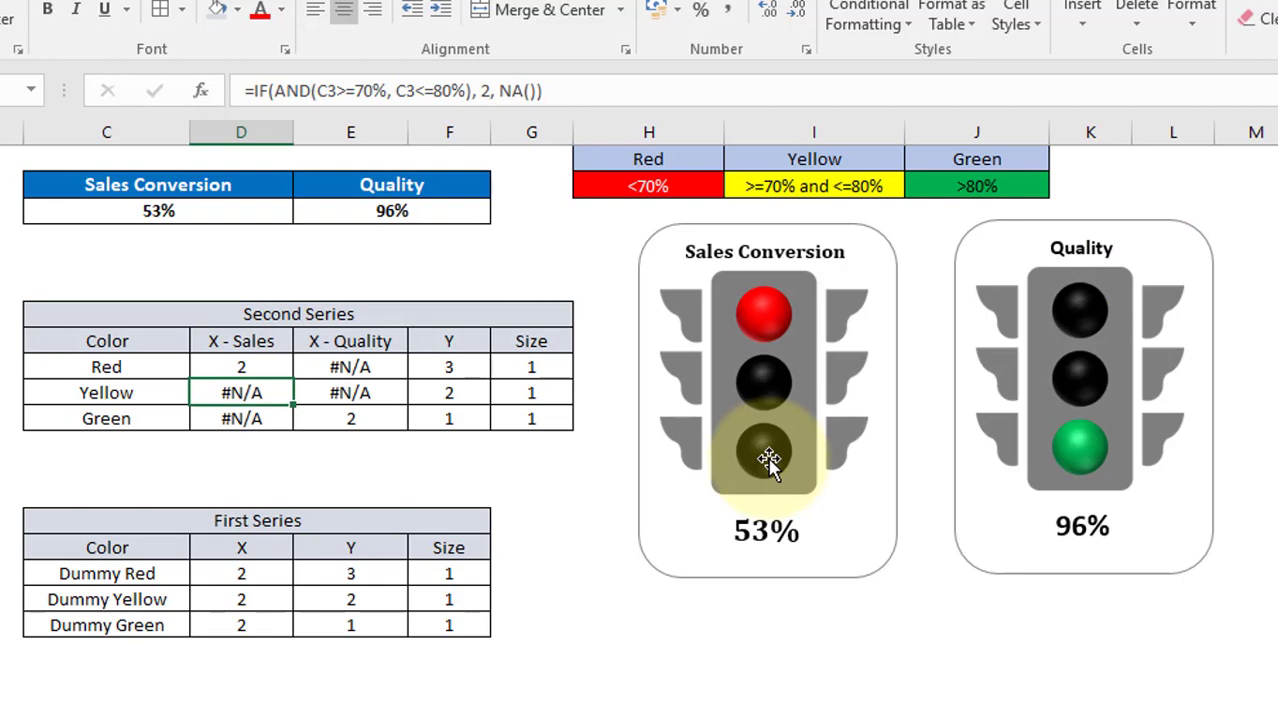
# Recalculate the sheet to test both traffic lights with new Sales Conversion and Quality percentages.
pyautogui.click(590, 572)
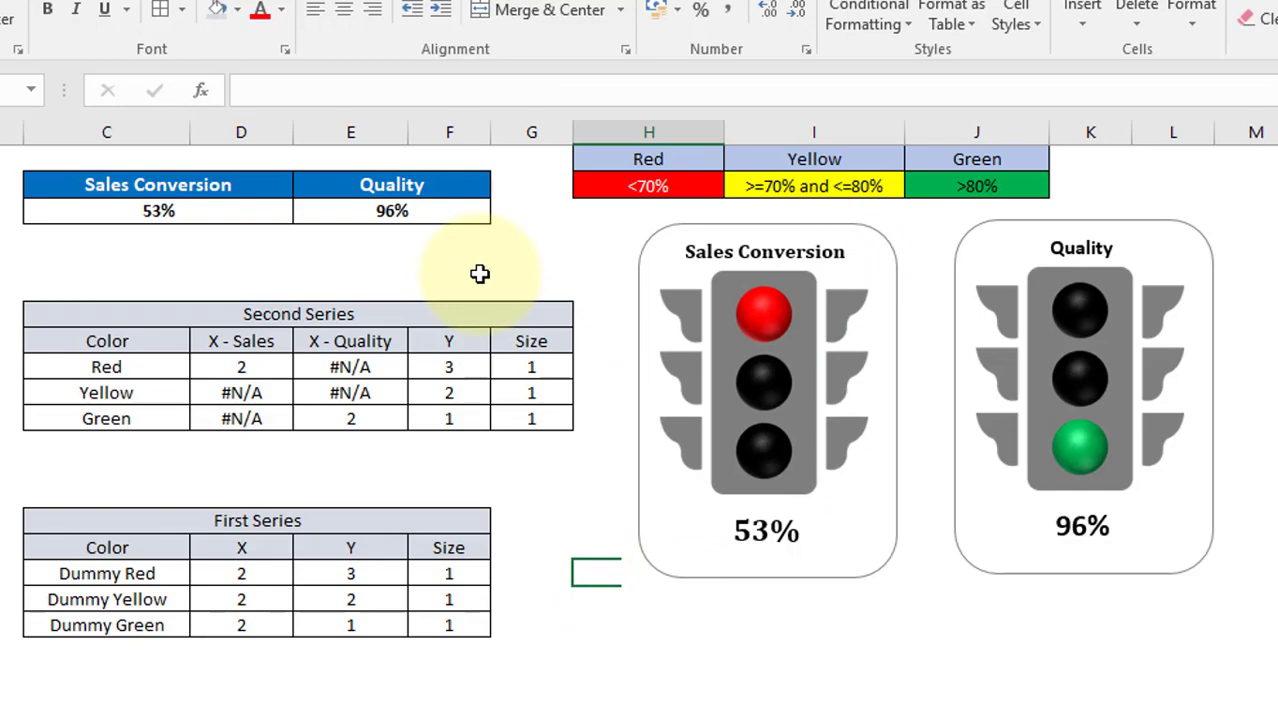
pyautogui.press('F9')
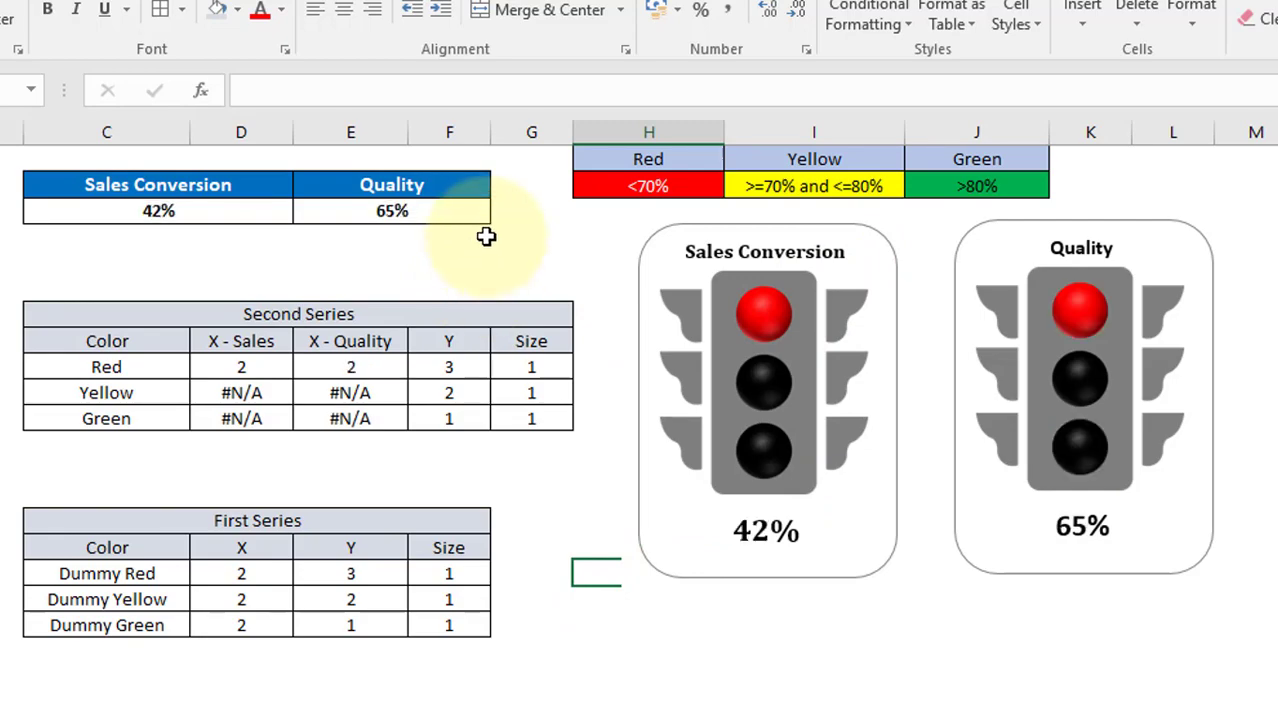